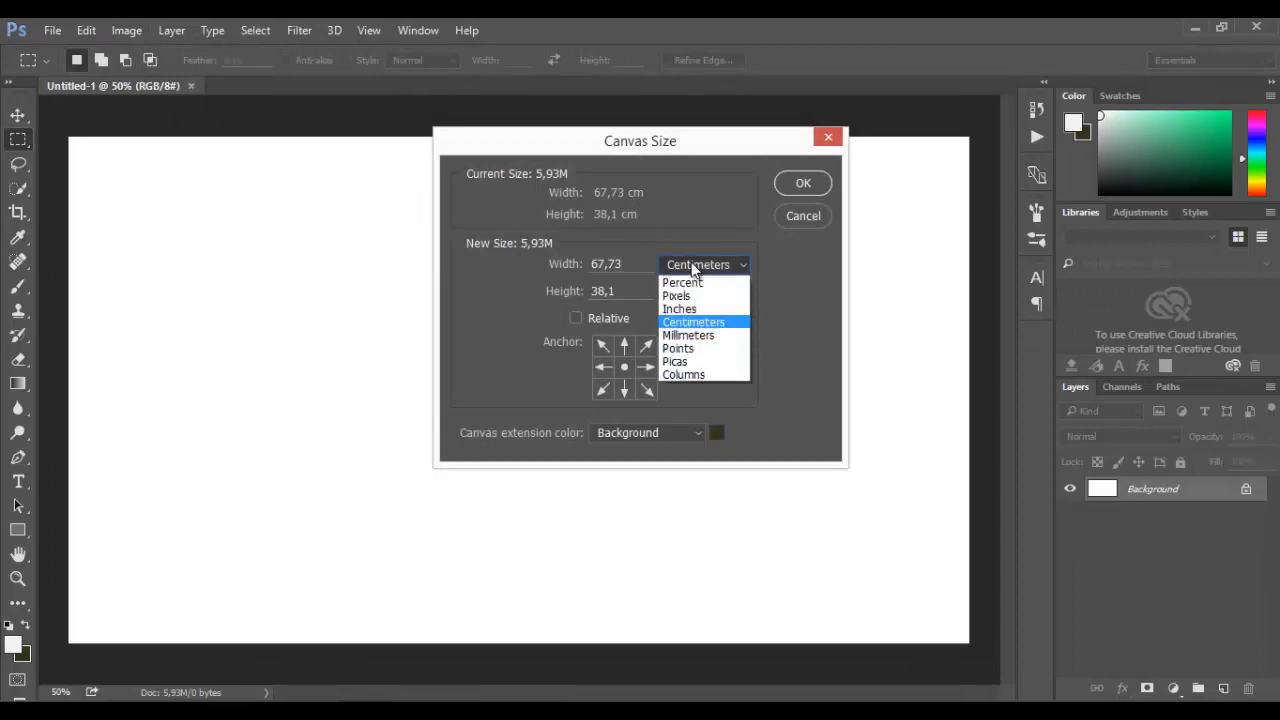
# Check the canvas dimensions in pixels and close the Canvas Size dialog without changing them.
pyautogui.click(691, 295)
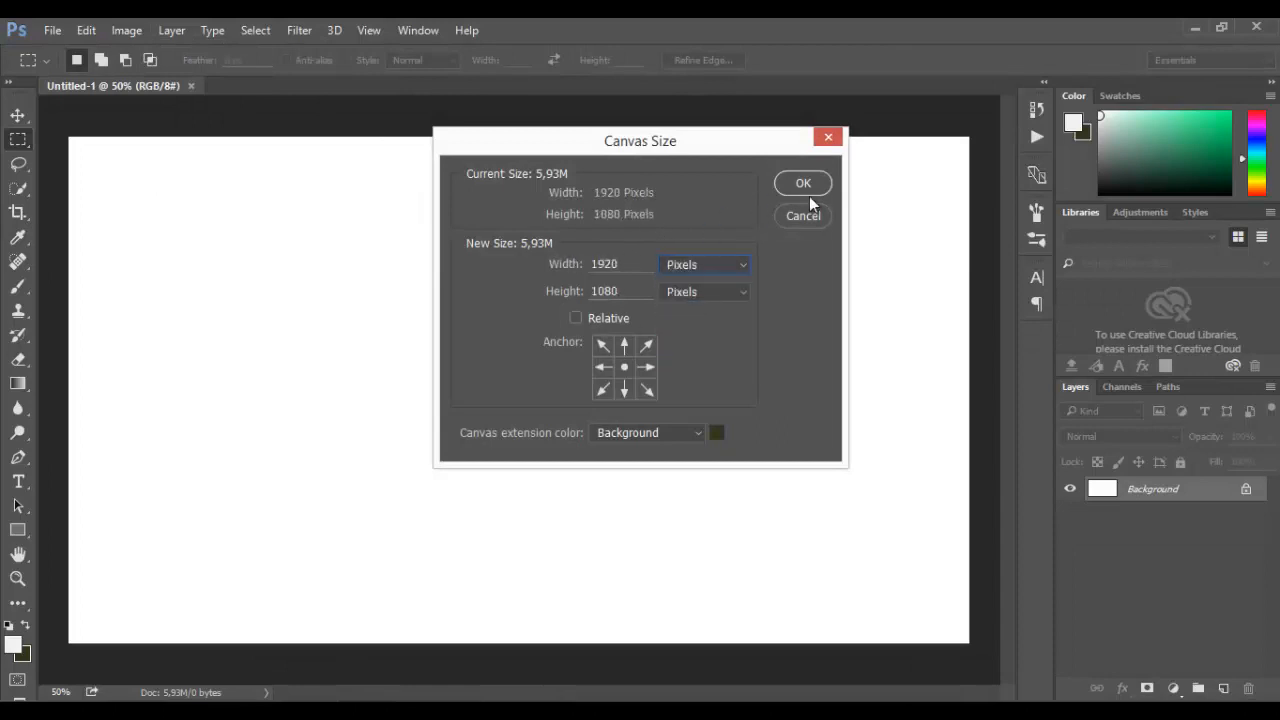
pyautogui.click(806, 221)
# Place the storm_at_sea_bg_stock_ii image from the hayalet gemi folder and scale it proportionally to 722%.
pyautogui.click(140, 704)
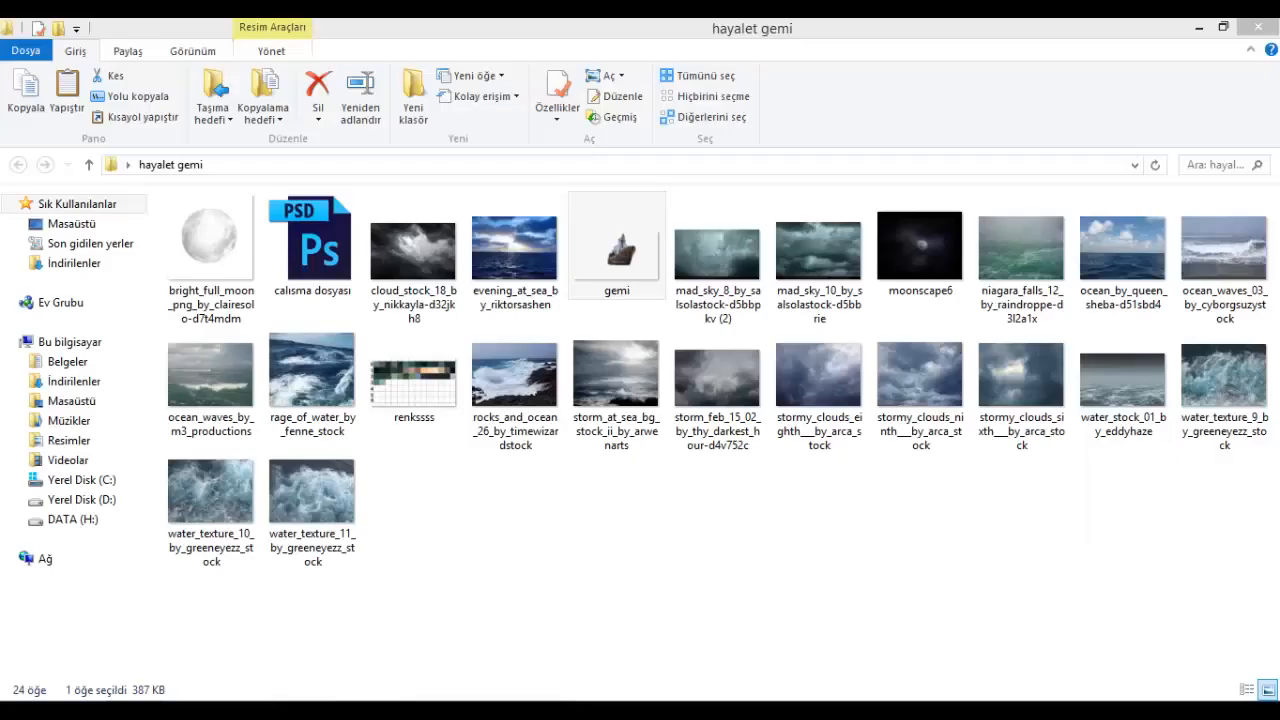
pyautogui.click(618, 424)
pyautogui.moveTo(620, 430); pyautogui.dragTo(456, 552)
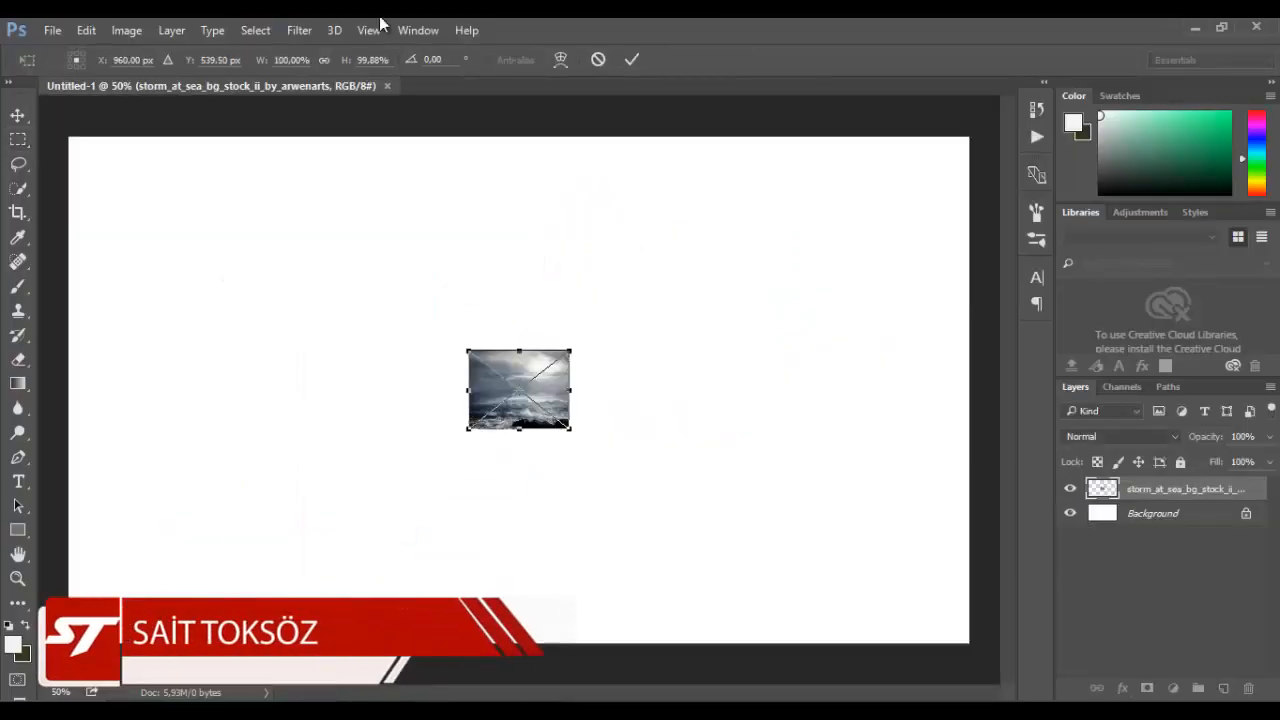
pyautogui.click(323, 60)
pyautogui.moveTo(259, 60); pyautogui.dragTo(840, 65)
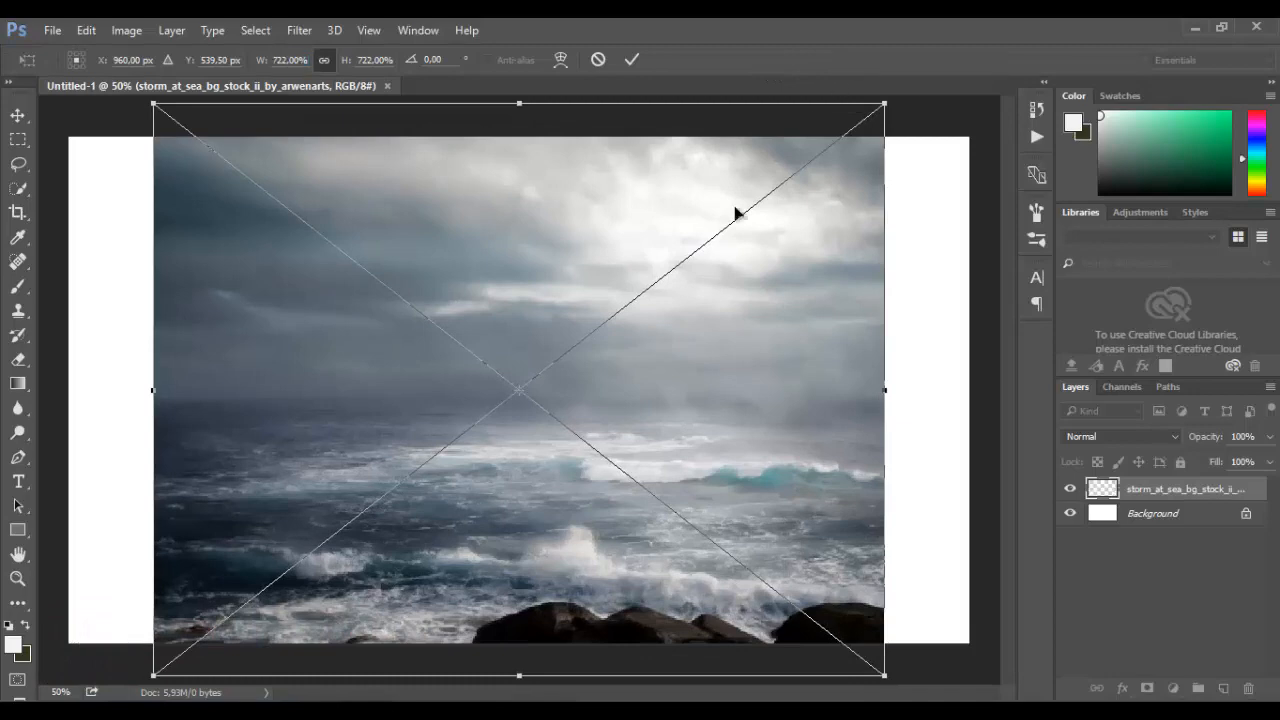
# Fine-tune the sea image's scale and position so it fills the canvas from its upper-left corner, and commit the placement.
pyautogui.moveTo(669, 268); pyautogui.dragTo(668, 301)
pyautogui.moveTo(267, 70); pyautogui.dragTo(298, 63)
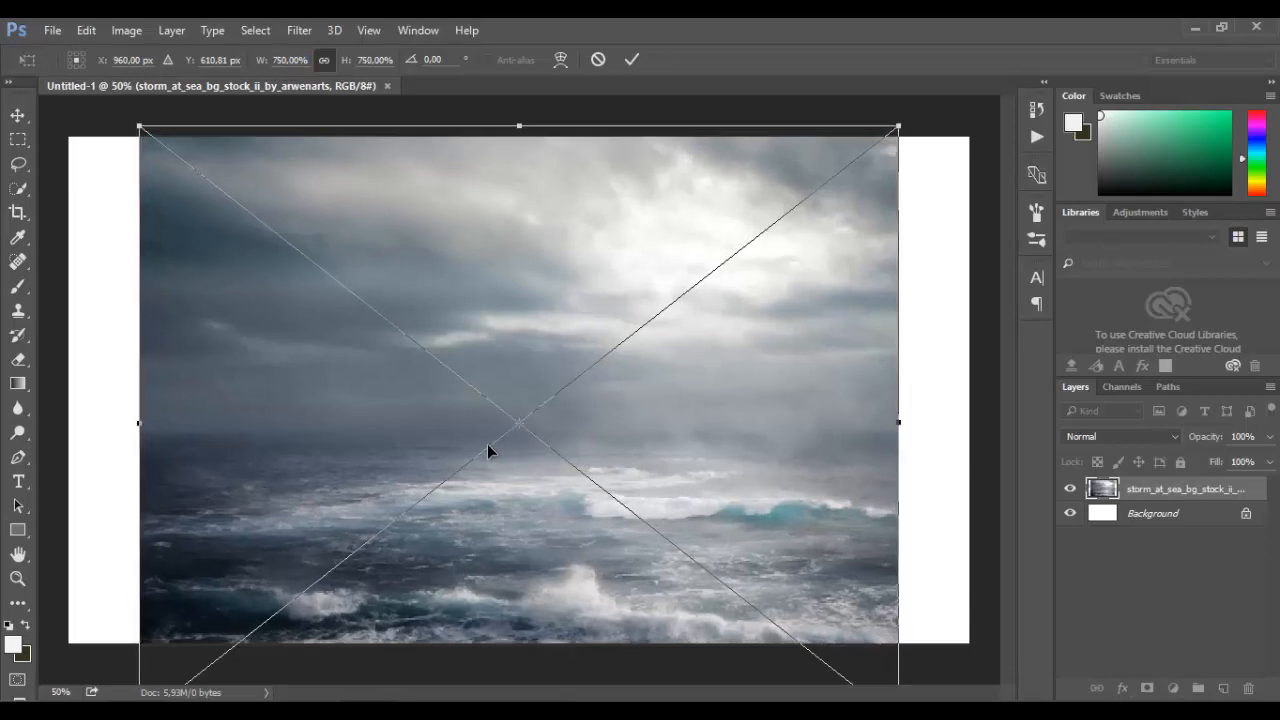
pyautogui.moveTo(487, 446); pyautogui.dragTo(423, 450)
pyautogui.moveTo(259, 64); pyautogui.dragTo(257, 63)
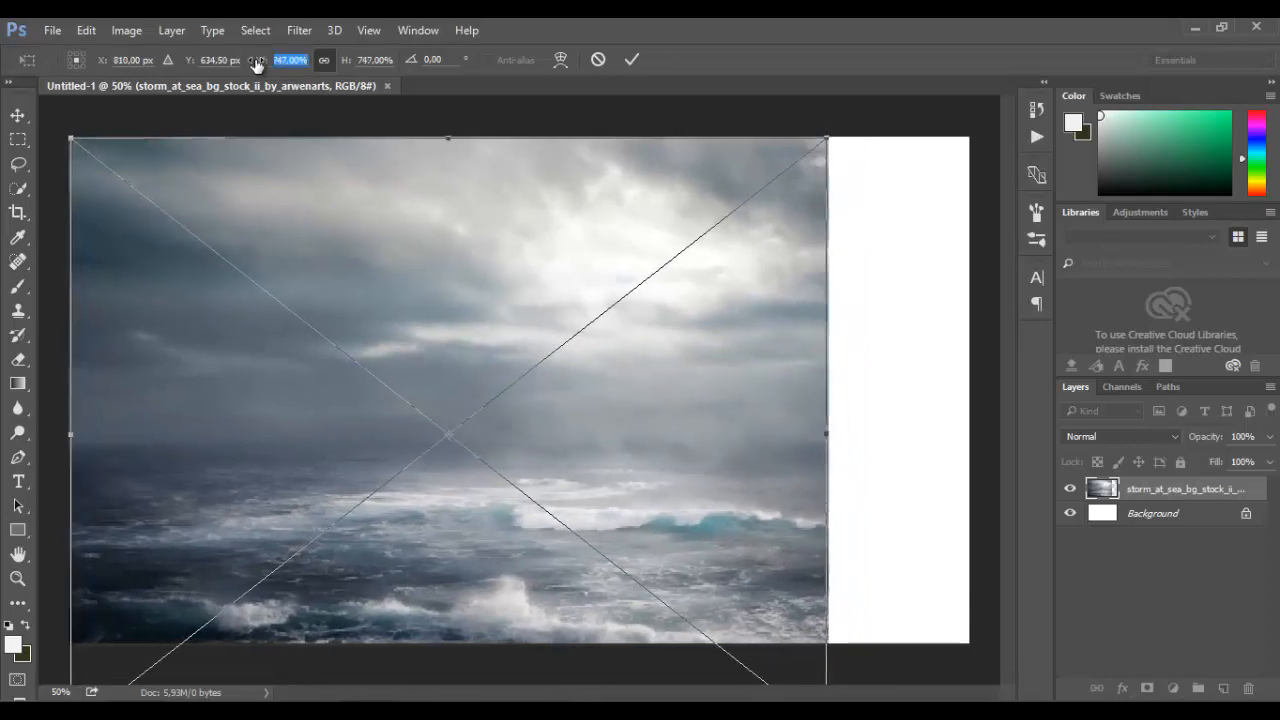
pyautogui.moveTo(283, 239); pyautogui.dragTo(280, 222)
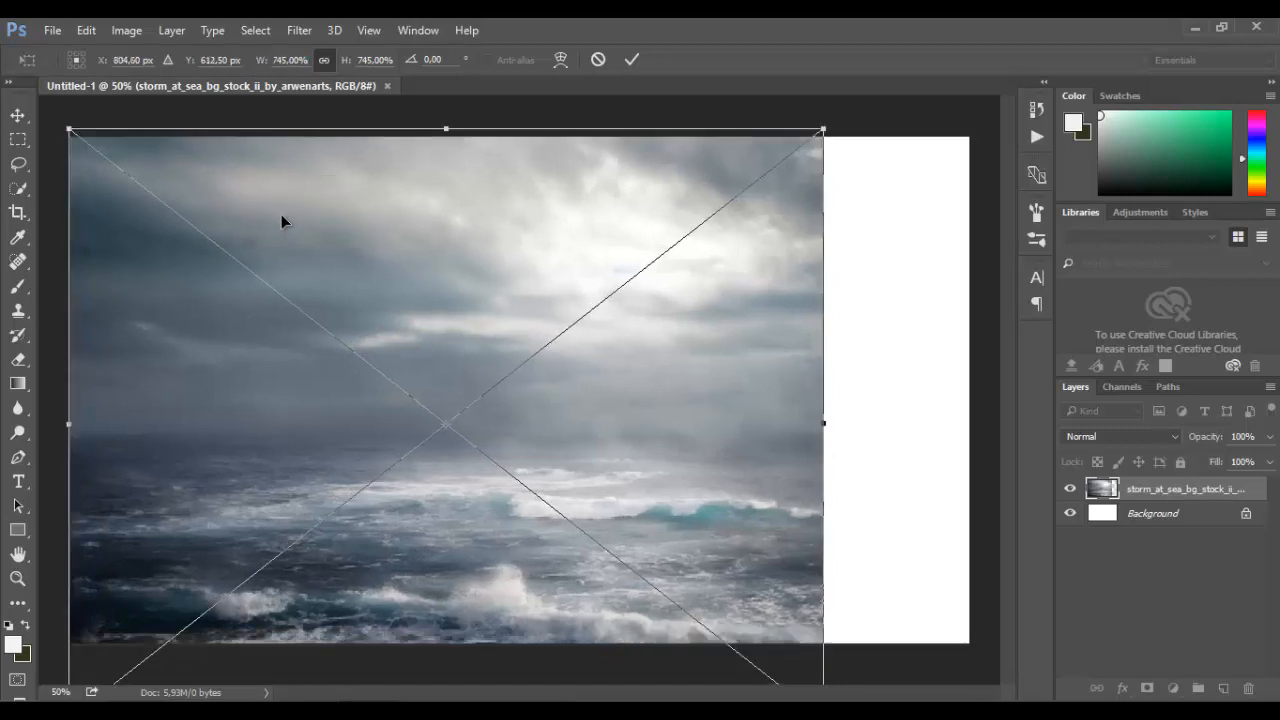
pyautogui.moveTo(259, 64); pyautogui.dragTo(249, 66)
pyautogui.moveTo(303, 179); pyautogui.dragTo(308, 212)
pyautogui.click(632, 59)
# Shift the sea image partly past the canvas's left edge and place a duplicate of it over the empty right side.
pyautogui.press('m')
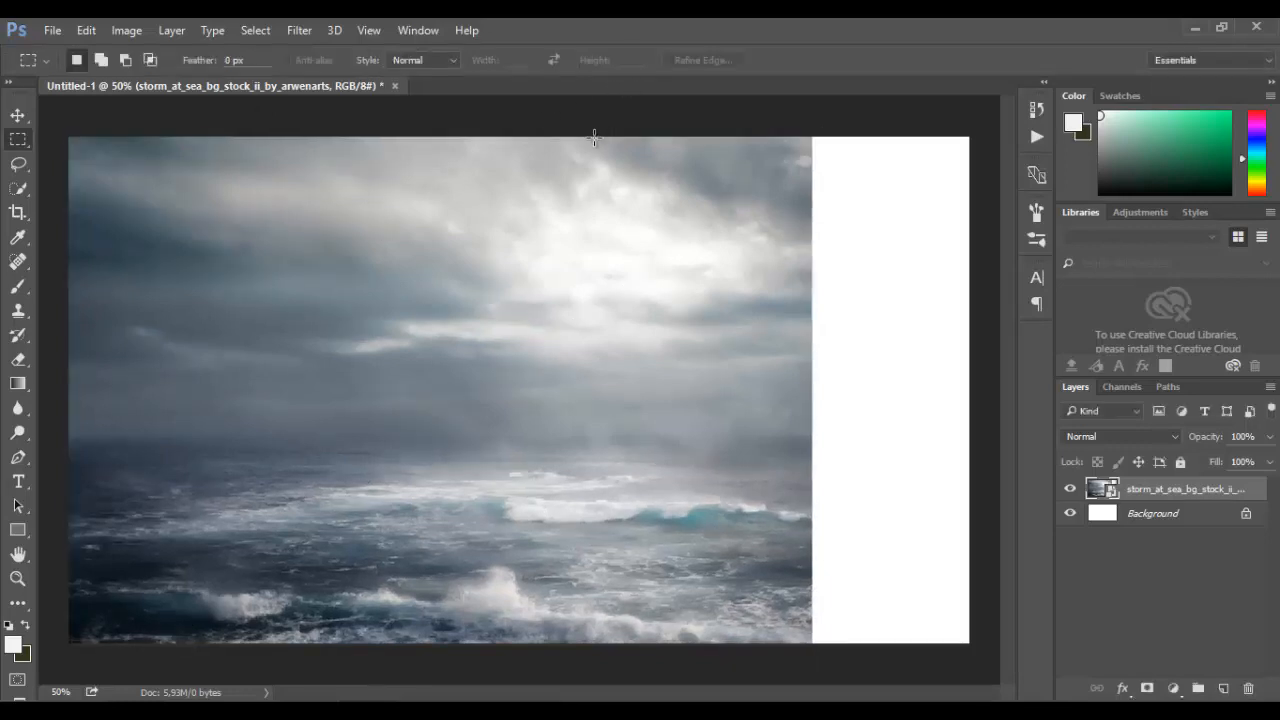
pyautogui.press('v')
pyautogui.moveTo(280, 257); pyautogui.dragTo(173, 246)
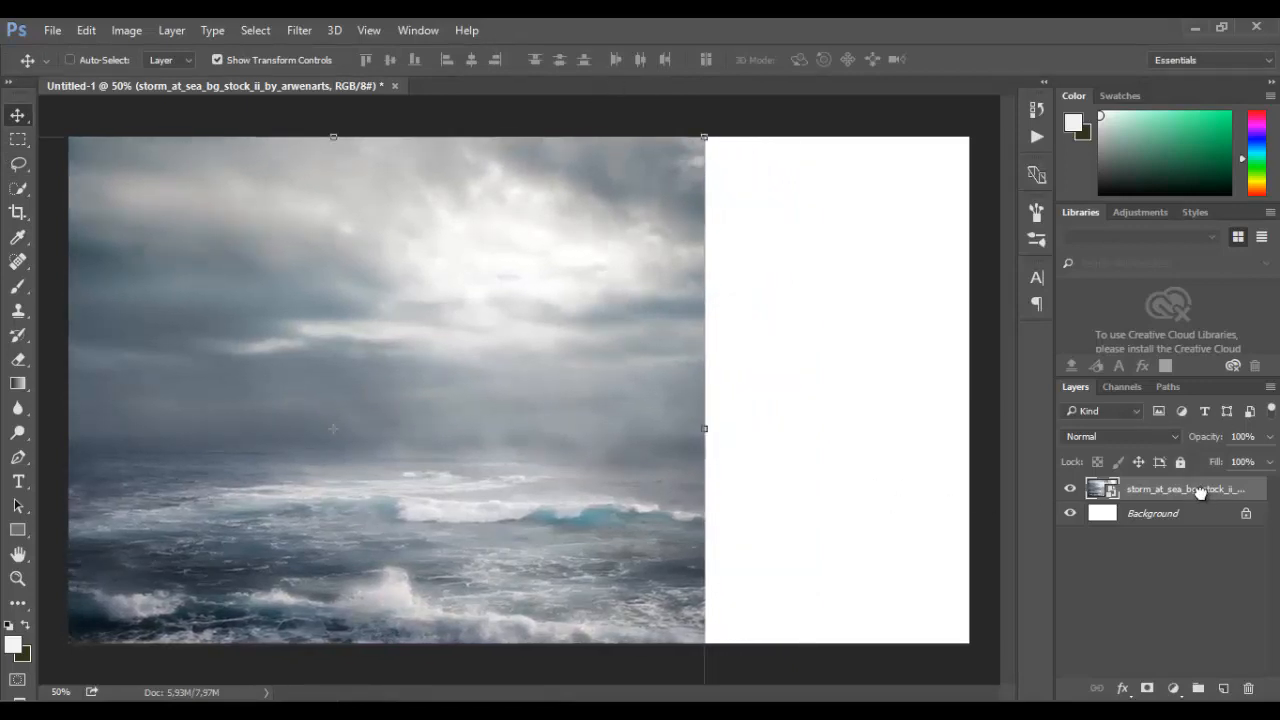
pyautogui.moveTo(1200, 490); pyautogui.dragTo(1226, 688)
pyautogui.moveTo(262, 248); pyautogui.dragTo(752, 249)
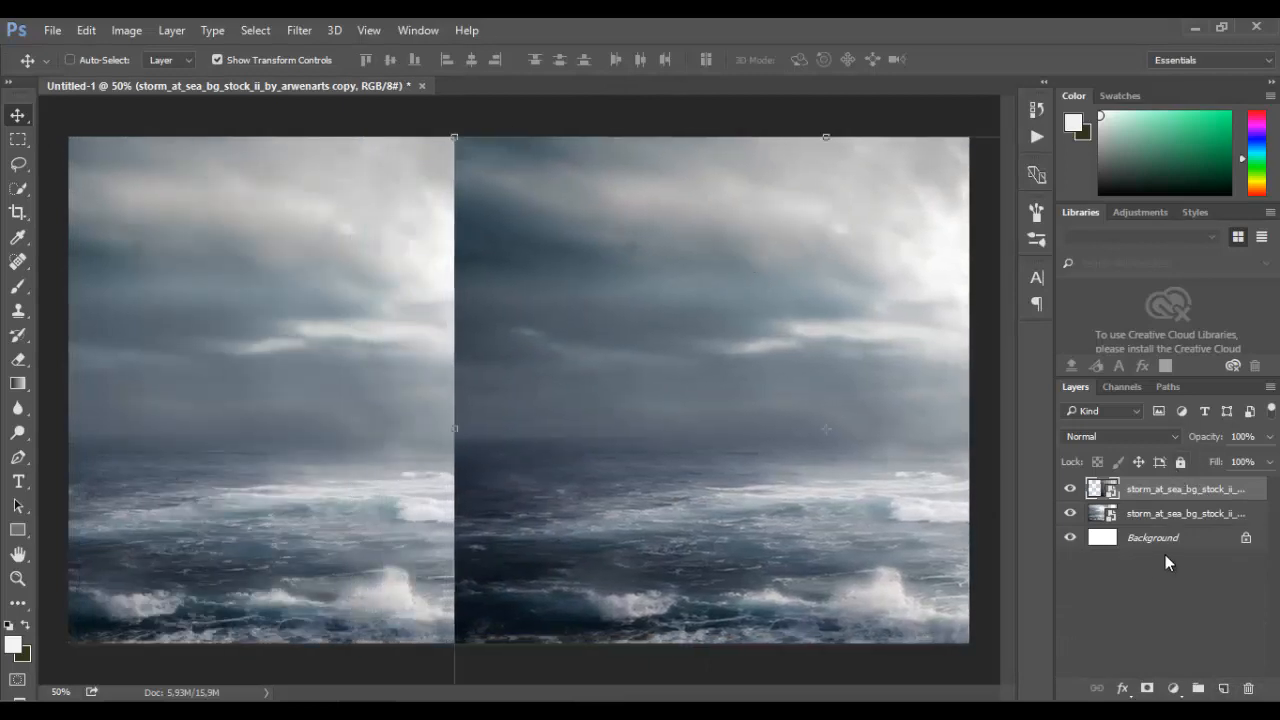
# Mask out the left part of the duplicate sea layer with a black brush at 91% opacity and move the duplicate left.
pyautogui.click(1148, 688)
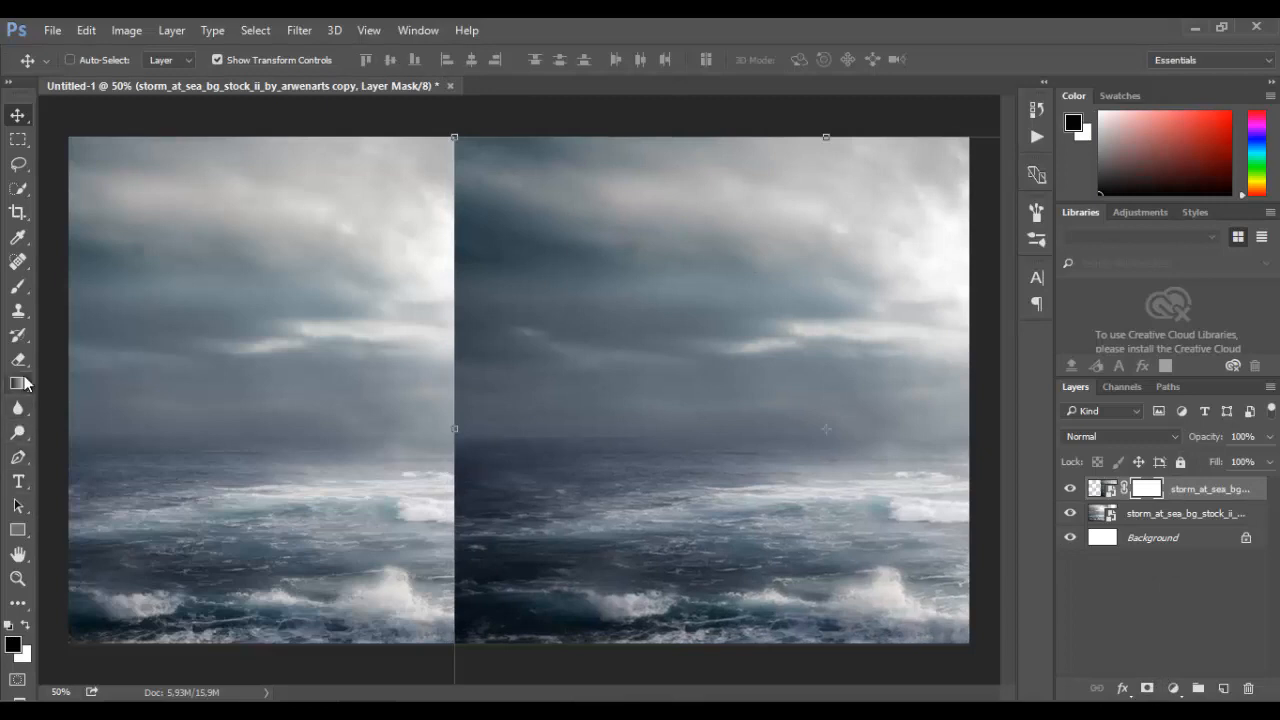
pyautogui.click(18, 286)
pyautogui.moveTo(400, 448)
pyautogui.mouseDown()
pyautogui.moveTo(432, 469)
pyautogui.moveTo(355, 501)
pyautogui.moveTo(436, 611)
pyautogui.moveTo(402, 600)
pyautogui.moveTo(509, 525)
pyautogui.moveTo(451, 441)
pyautogui.moveTo(343, 479)
pyautogui.moveTo(378, 512)
pyautogui.moveTo(441, 545)
pyautogui.moveTo(449, 440)
pyautogui.moveTo(461, 515)
pyautogui.moveTo(448, 470)
pyautogui.moveTo(374, 415)
pyautogui.moveTo(574, 340)
pyautogui.moveTo(312, 285)
pyautogui.moveTo(454, 277)
pyautogui.moveTo(467, 350)
pyautogui.moveTo(464, 235)
pyautogui.moveTo(497, 135)
pyautogui.moveTo(458, 180)
pyautogui.moveTo(525, 174)
pyautogui.moveTo(474, 207)
pyautogui.moveTo(658, 215)
pyautogui.moveTo(635, 287)
pyautogui.moveTo(586, 318)
pyautogui.moveTo(602, 346)
pyautogui.moveTo(632, 357)
pyautogui.moveTo(570, 392)
pyautogui.moveTo(502, 471)
pyautogui.moveTo(576, 539)
pyautogui.moveTo(560, 610)
pyautogui.mouseUp()
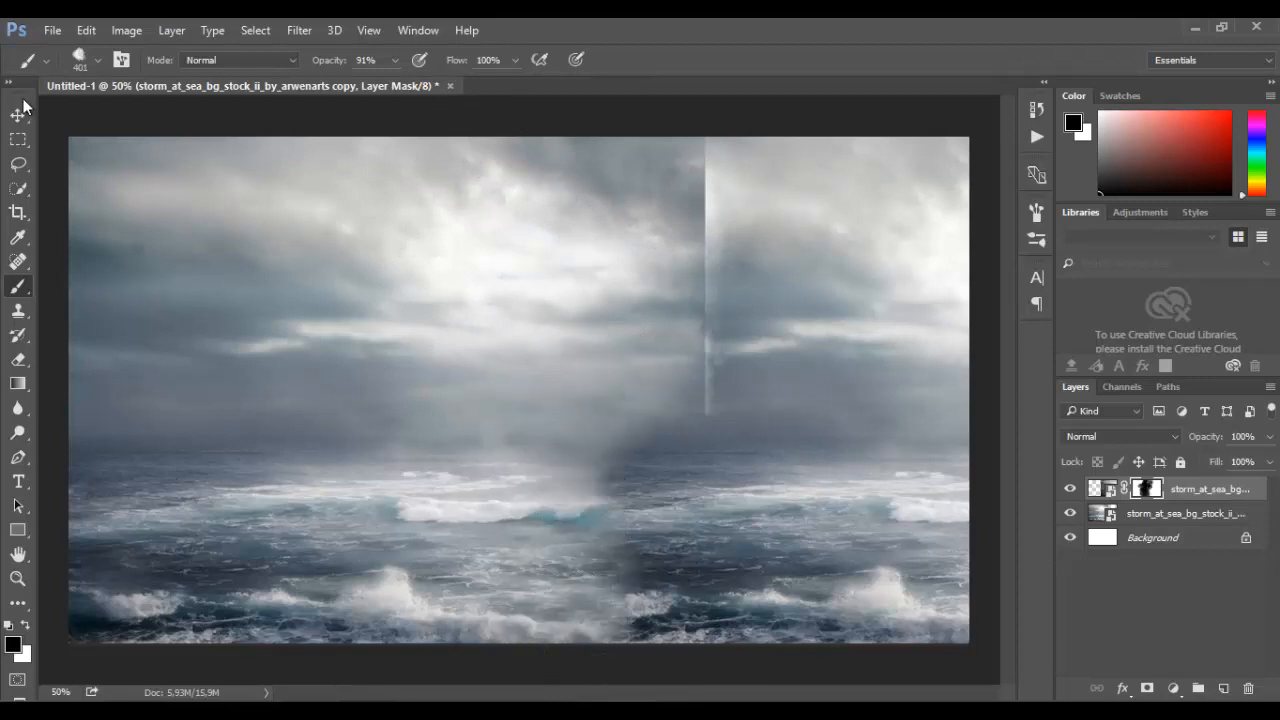
pyautogui.press('v')
pyautogui.moveTo(515, 375)
pyautogui.mouseDown()
pyautogui.moveTo(697, 503)
pyautogui.moveTo(651, 491)
pyautogui.moveTo(548, 498)
pyautogui.moveTo(556, 506)
pyautogui.mouseUp()
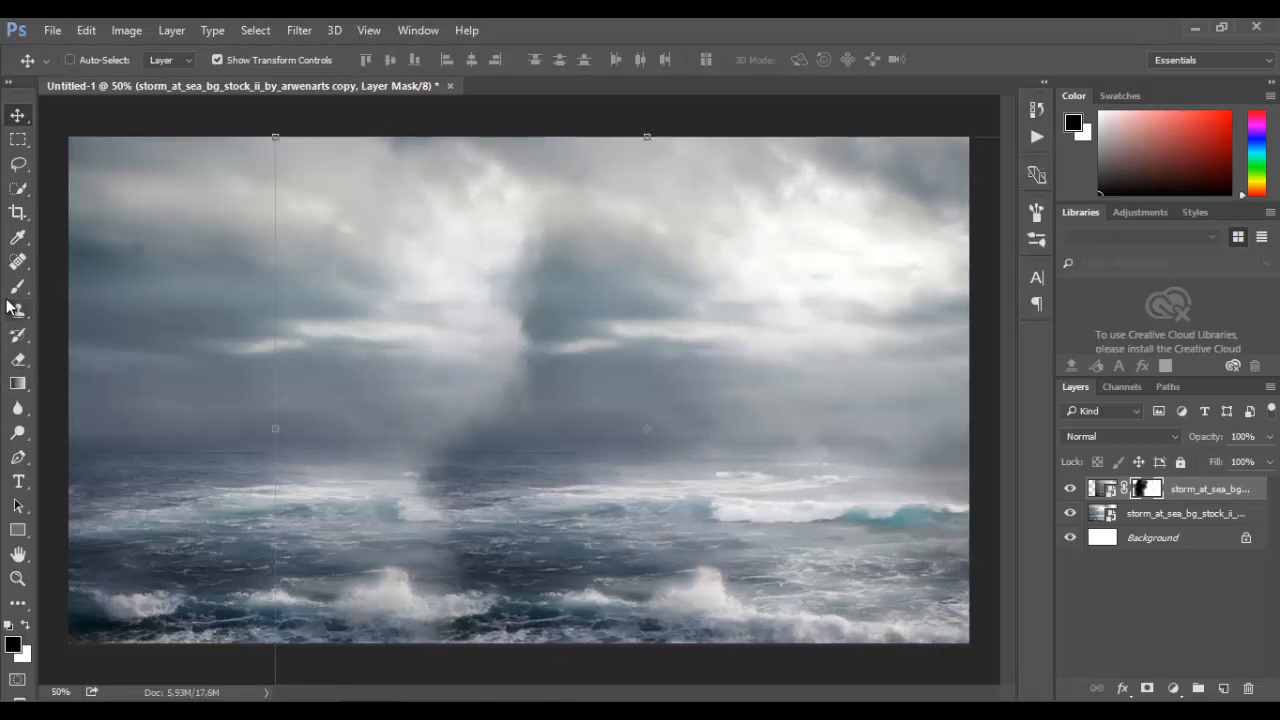
# Soften the seam on the duplicate's mask with a soft round 94 px brush at 66% opacity.
pyautogui.press('b')
pyautogui.rightClick(460, 383)
pyautogui.click(605, 532)
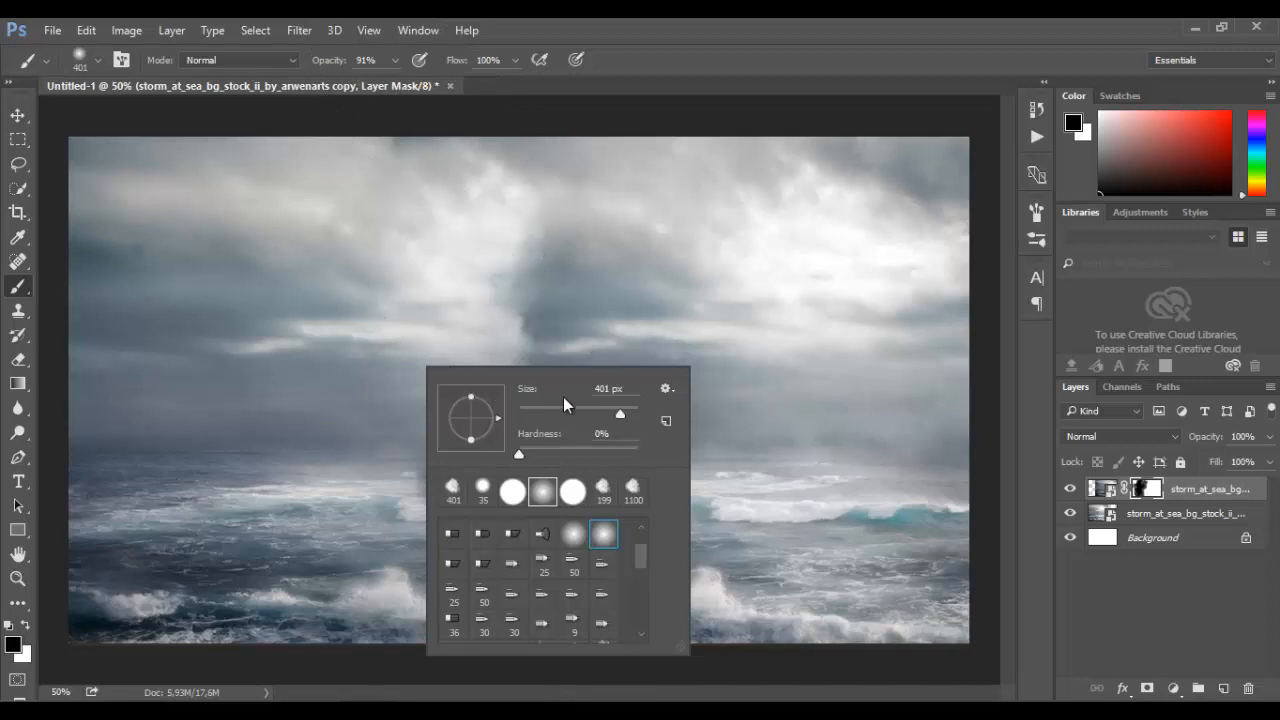
pyautogui.click(392, 61)
pyautogui.moveTo(396, 84); pyautogui.dragTo(371, 87)
pyautogui.moveTo(500, 220)
pyautogui.mouseDown()
pyautogui.moveTo(525, 283)
pyautogui.moveTo(496, 392)
pyautogui.moveTo(522, 430)
pyautogui.moveTo(396, 470)
pyautogui.moveTo(444, 503)
pyautogui.moveTo(511, 518)
pyautogui.moveTo(461, 542)
pyautogui.moveTo(446, 568)
pyautogui.moveTo(526, 570)
pyautogui.moveTo(582, 541)
pyautogui.moveTo(537, 550)
pyautogui.moveTo(536, 601)
pyautogui.moveTo(412, 625)
pyautogui.mouseUp()
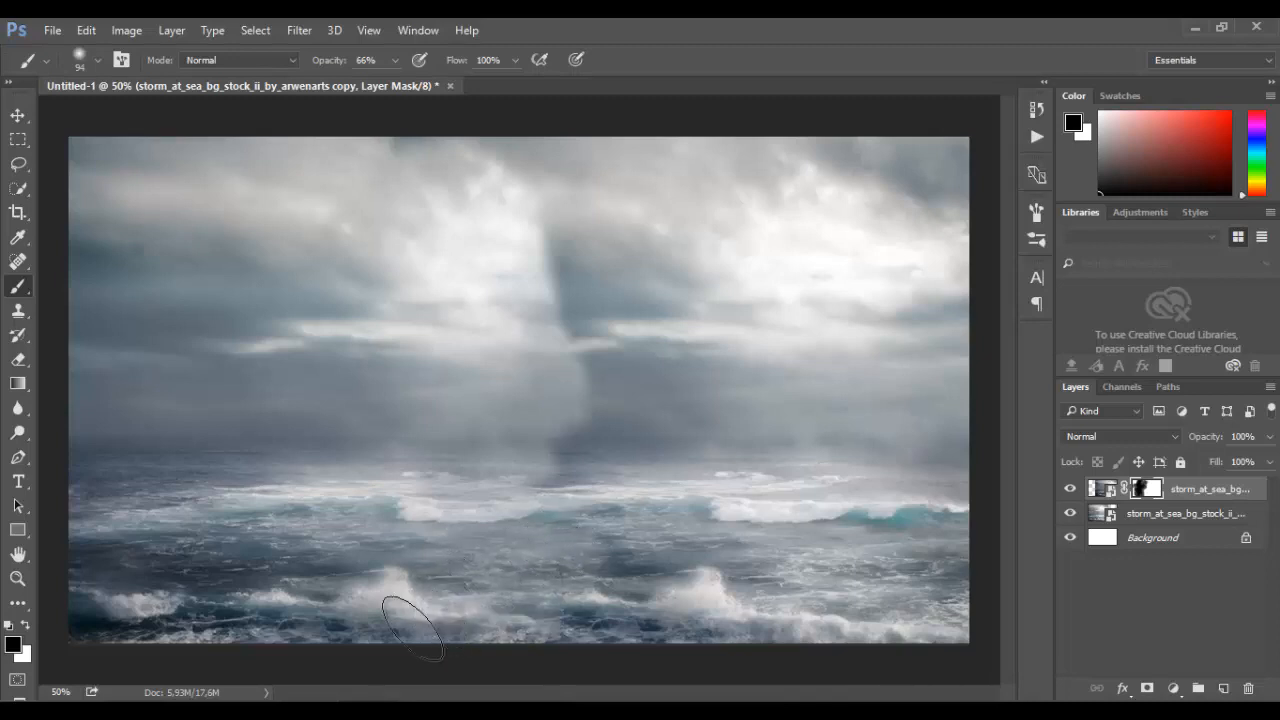
# Lower the brush opacity to 43% and blend the remaining seam on the mask through the sky and waves.
pyautogui.click(395, 60)
pyautogui.moveTo(562, 211)
pyautogui.mouseDown()
pyautogui.moveTo(562, 268)
pyautogui.moveTo(600, 317)
pyautogui.mouseUp()
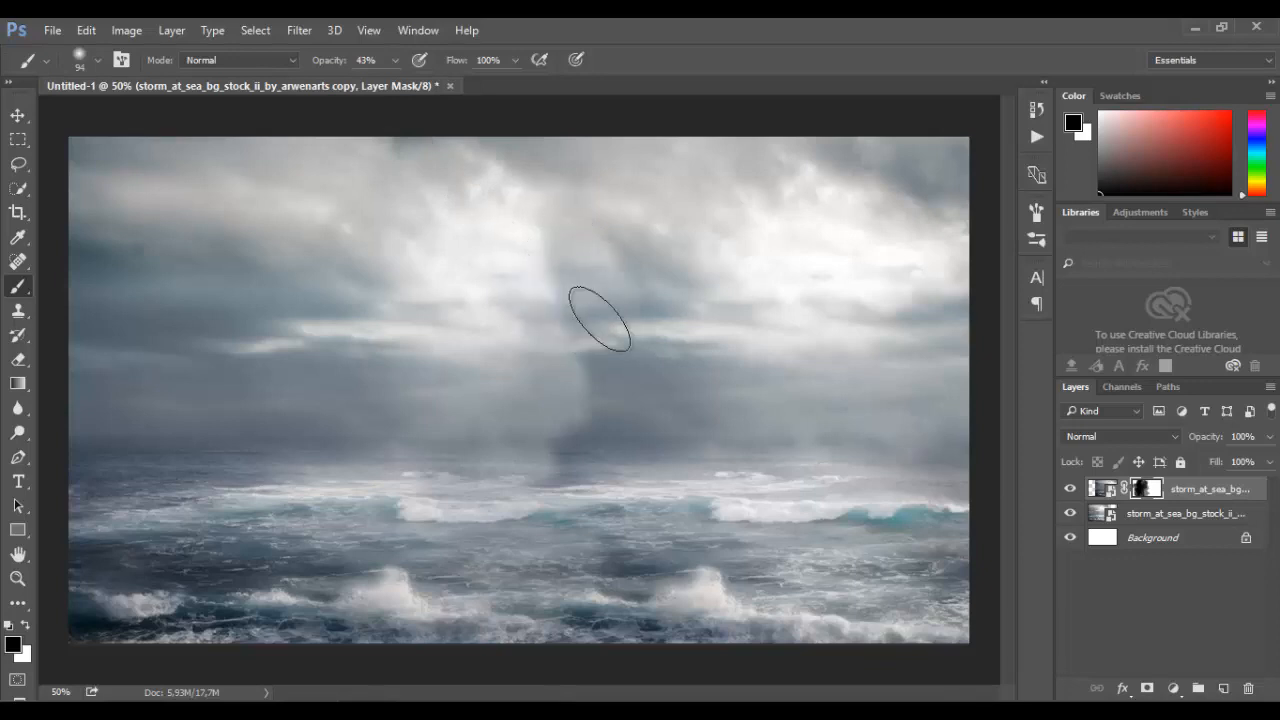
pyautogui.moveTo(529, 291)
pyautogui.mouseDown()
pyautogui.moveTo(600, 339)
pyautogui.moveTo(542, 409)
pyautogui.moveTo(538, 443)
pyautogui.moveTo(565, 449)
pyautogui.moveTo(529, 477)
pyautogui.moveTo(580, 489)
pyautogui.mouseUp()
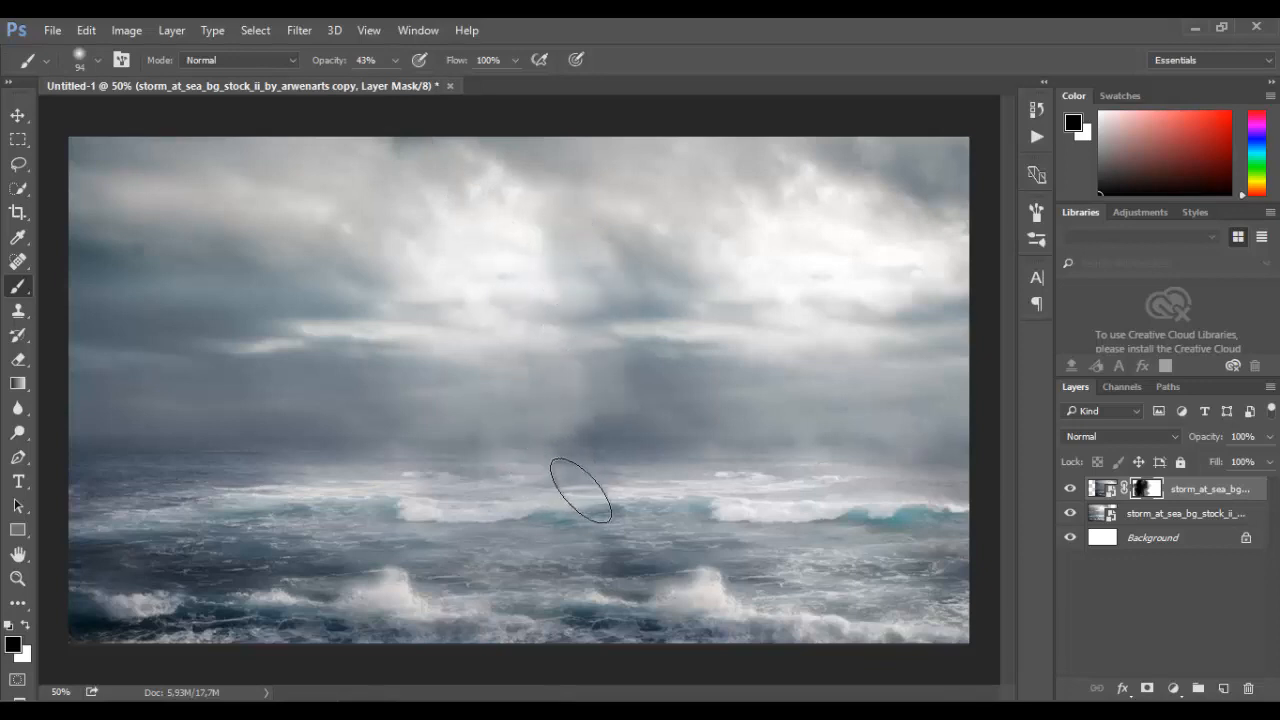
pyautogui.moveTo(602, 562)
pyautogui.mouseDown()
pyautogui.moveTo(603, 527)
pyautogui.moveTo(619, 615)
pyautogui.moveTo(585, 622)
pyautogui.mouseUp()
pyautogui.moveTo(670, 555)
pyautogui.mouseDown()
pyautogui.moveTo(575, 568)
pyautogui.moveTo(622, 602)
pyautogui.moveTo(651, 663)
pyautogui.mouseUp()
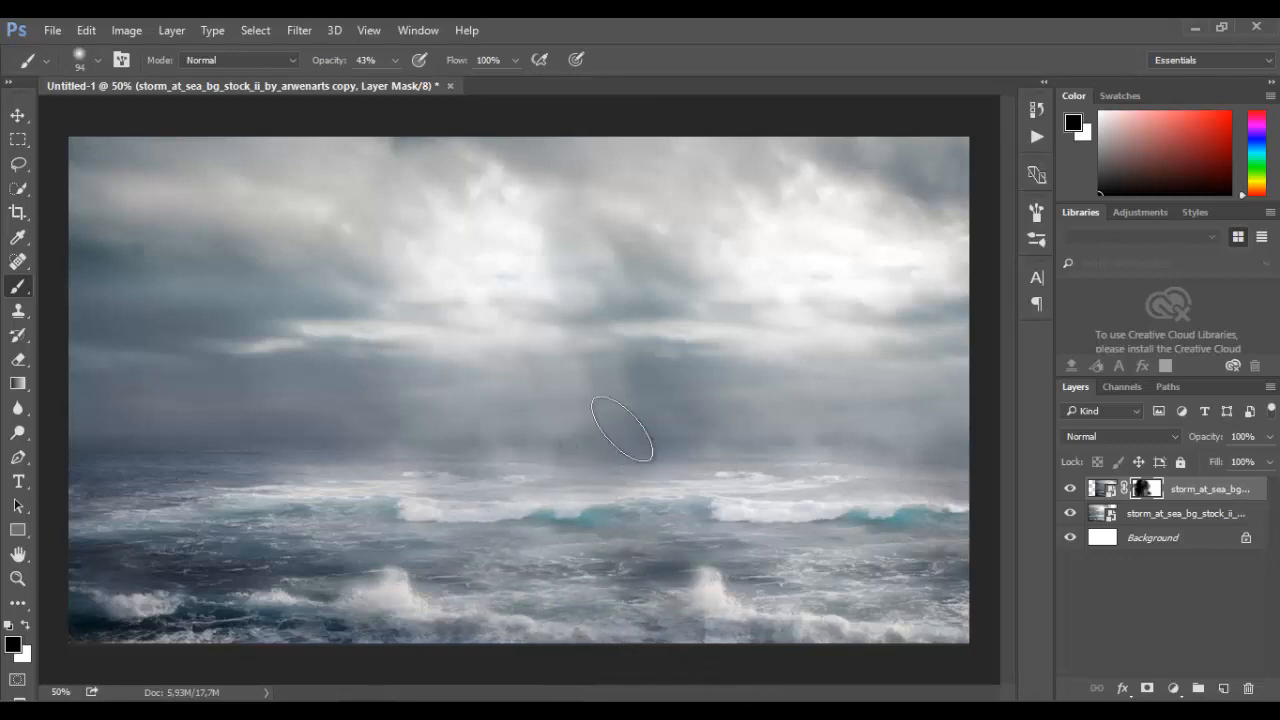
pyautogui.moveTo(643, 429)
pyautogui.mouseDown()
pyautogui.moveTo(577, 359)
pyautogui.moveTo(616, 250)
pyautogui.moveTo(630, 323)
pyautogui.mouseUp()
# Nudge the duplicate sea layer left and touch up its mask around the central sky and the foreground waves.
pyautogui.press('v')
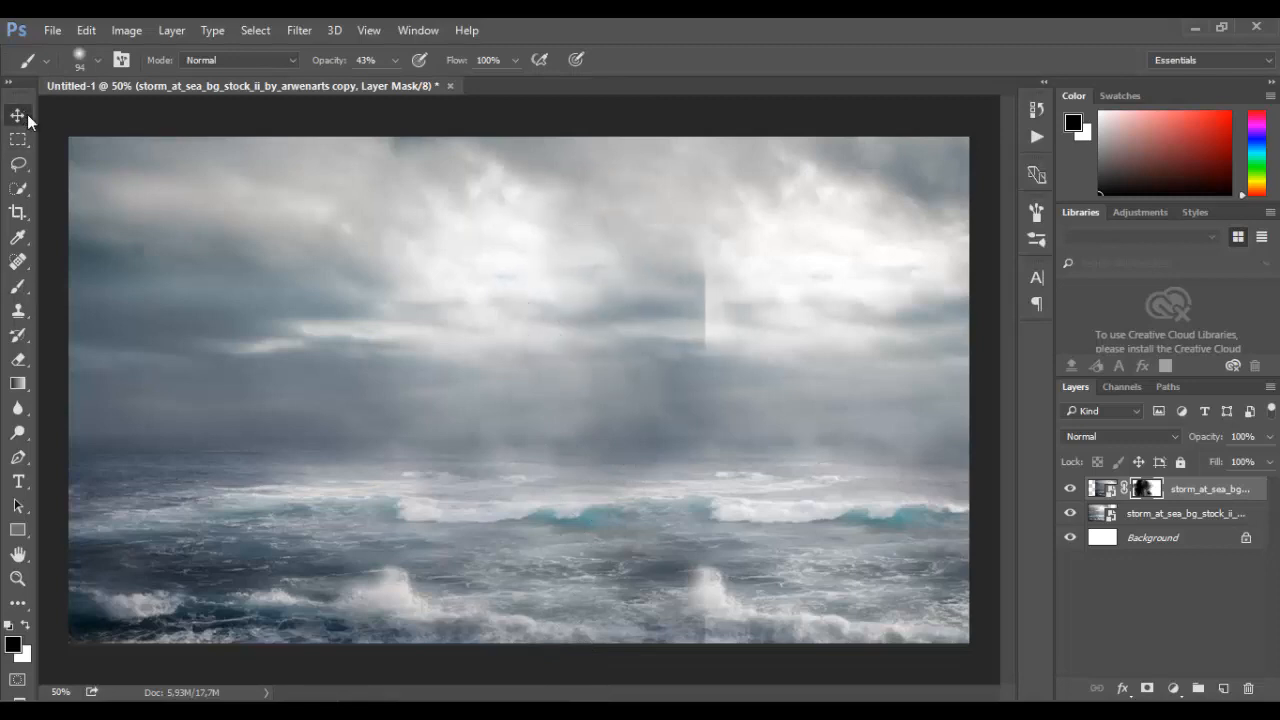
pyautogui.moveTo(673, 388)
pyautogui.mouseDown()
pyautogui.moveTo(680, 374)
pyautogui.moveTo(659, 371)
pyautogui.mouseUp()
pyautogui.moveTo(677, 444); pyautogui.dragTo(674, 446)
pyautogui.click(17, 289)
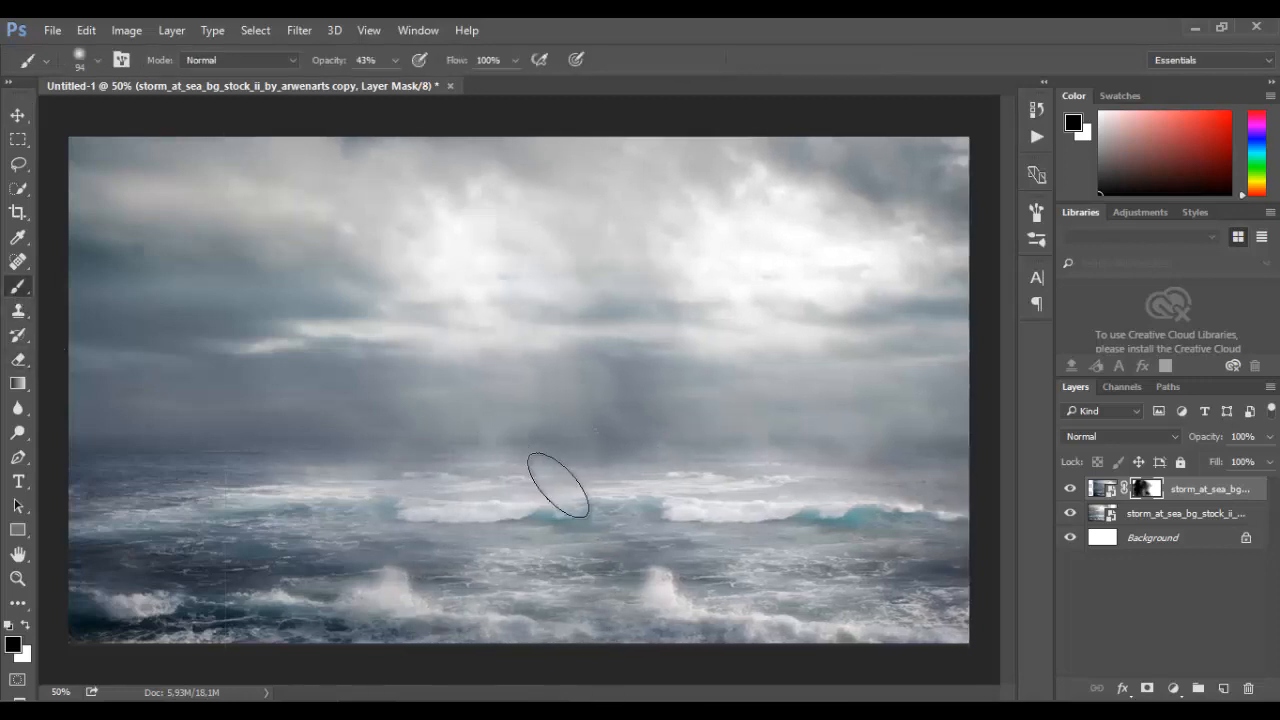
pyautogui.moveTo(615, 585)
pyautogui.mouseDown()
pyautogui.moveTo(659, 570)
pyautogui.moveTo(643, 578)
pyautogui.moveTo(644, 555)
pyautogui.moveTo(654, 567)
pyautogui.moveTo(617, 578)
pyautogui.moveTo(584, 554)
pyautogui.moveTo(606, 535)
pyautogui.moveTo(566, 505)
pyautogui.moveTo(667, 528)
pyautogui.moveTo(638, 542)
pyautogui.moveTo(701, 542)
pyautogui.moveTo(671, 540)
pyautogui.mouseUp()
pyautogui.hotkey('ctrl', 'z')
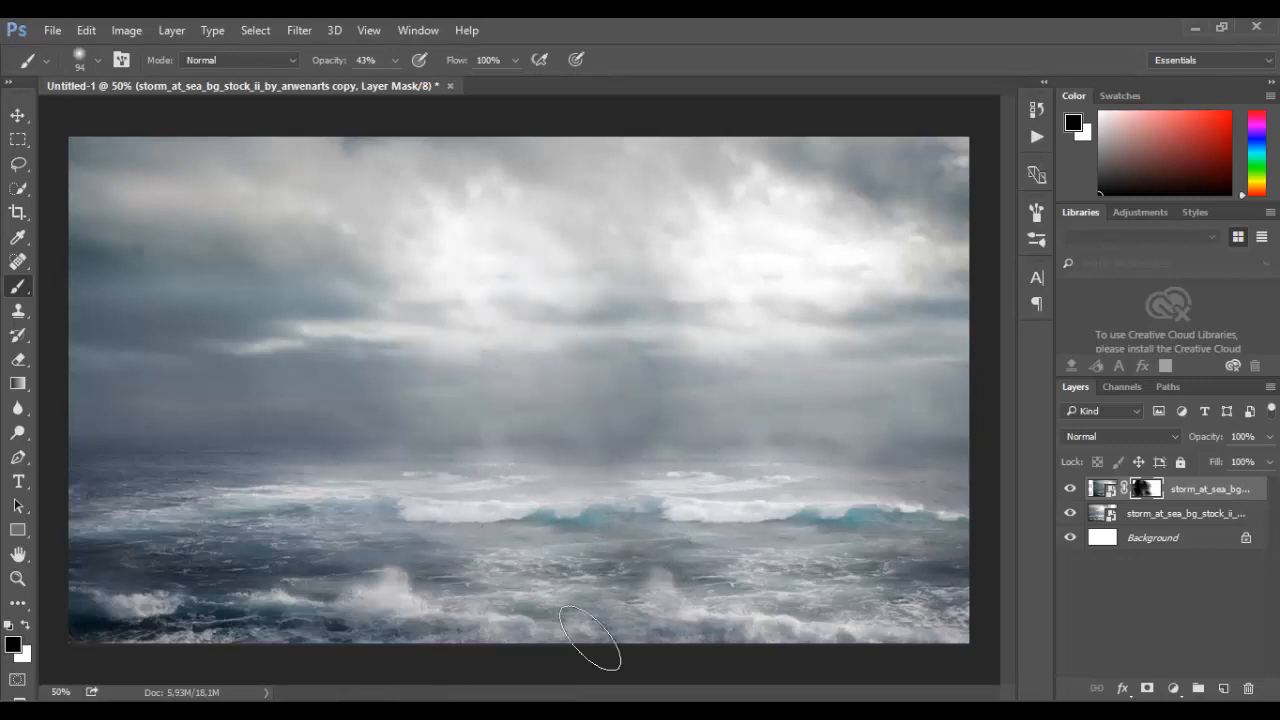
pyautogui.moveTo(643, 570); pyautogui.dragTo(636, 570)
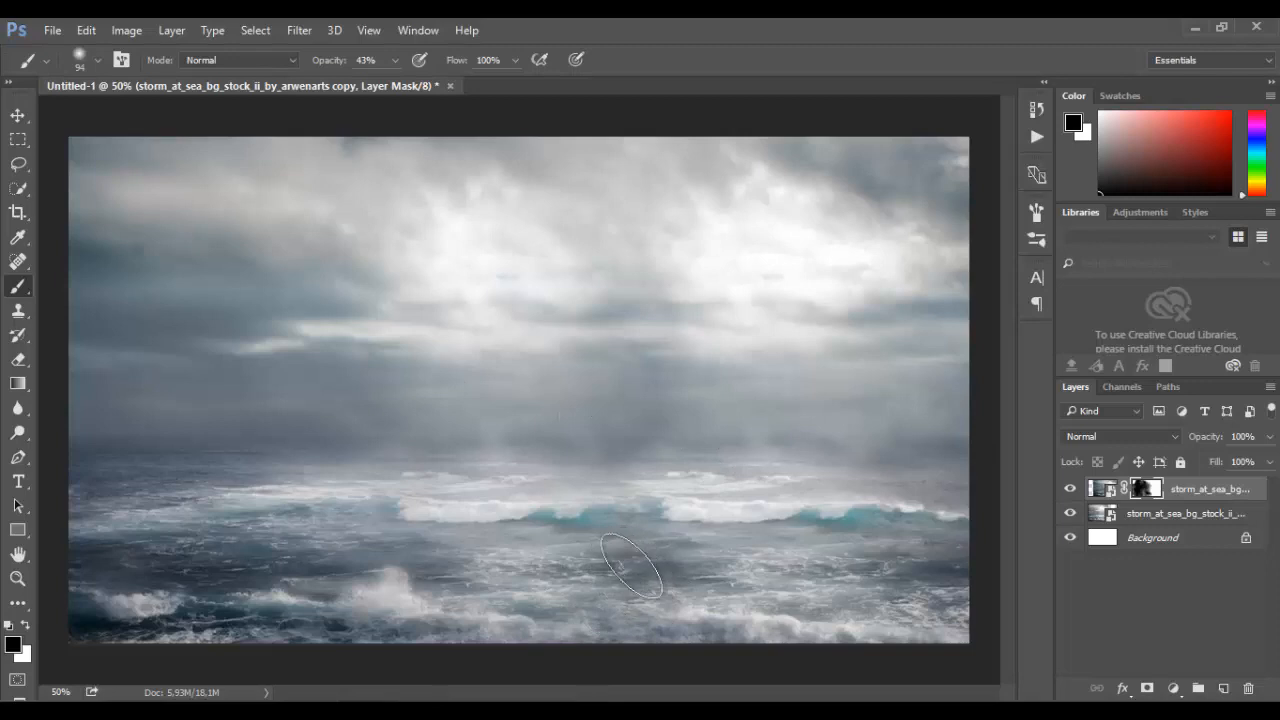
# Merge the two storm_at_sea layers into one layer above the Background.
pyautogui.click(1143, 517)
pyautogui.rightClick(1102, 486)
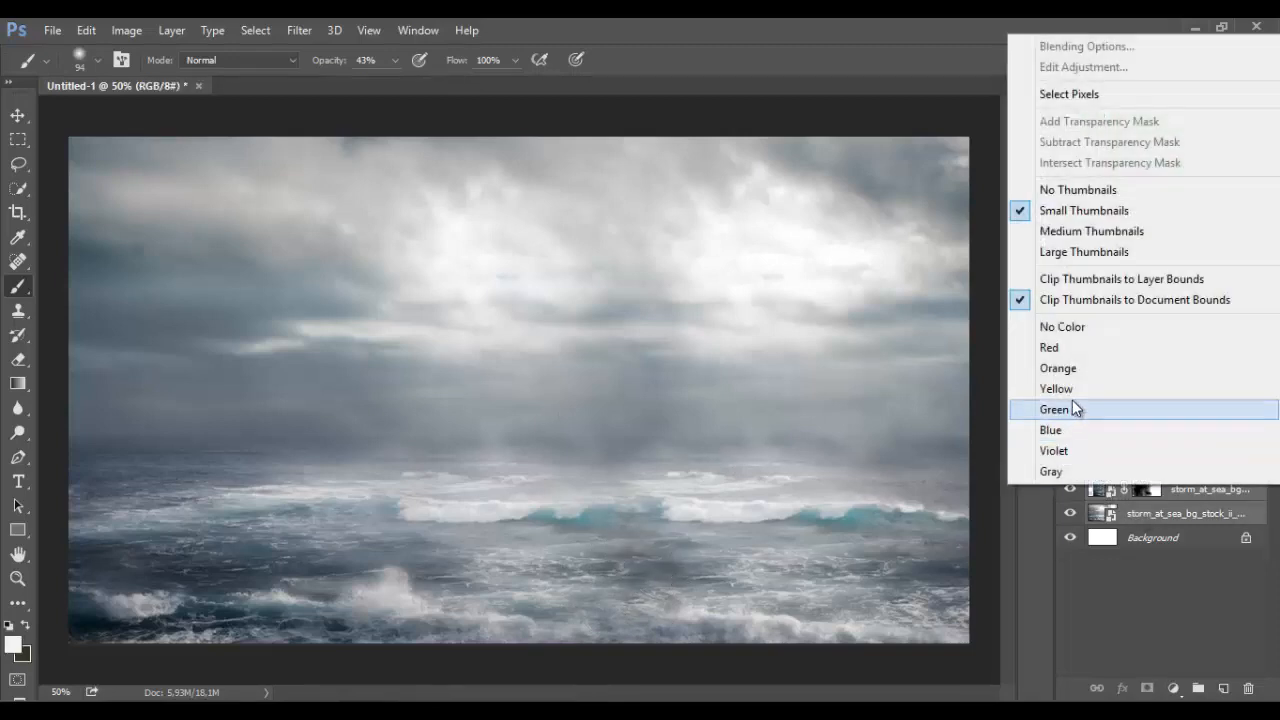
pyautogui.rightClick(1189, 506)
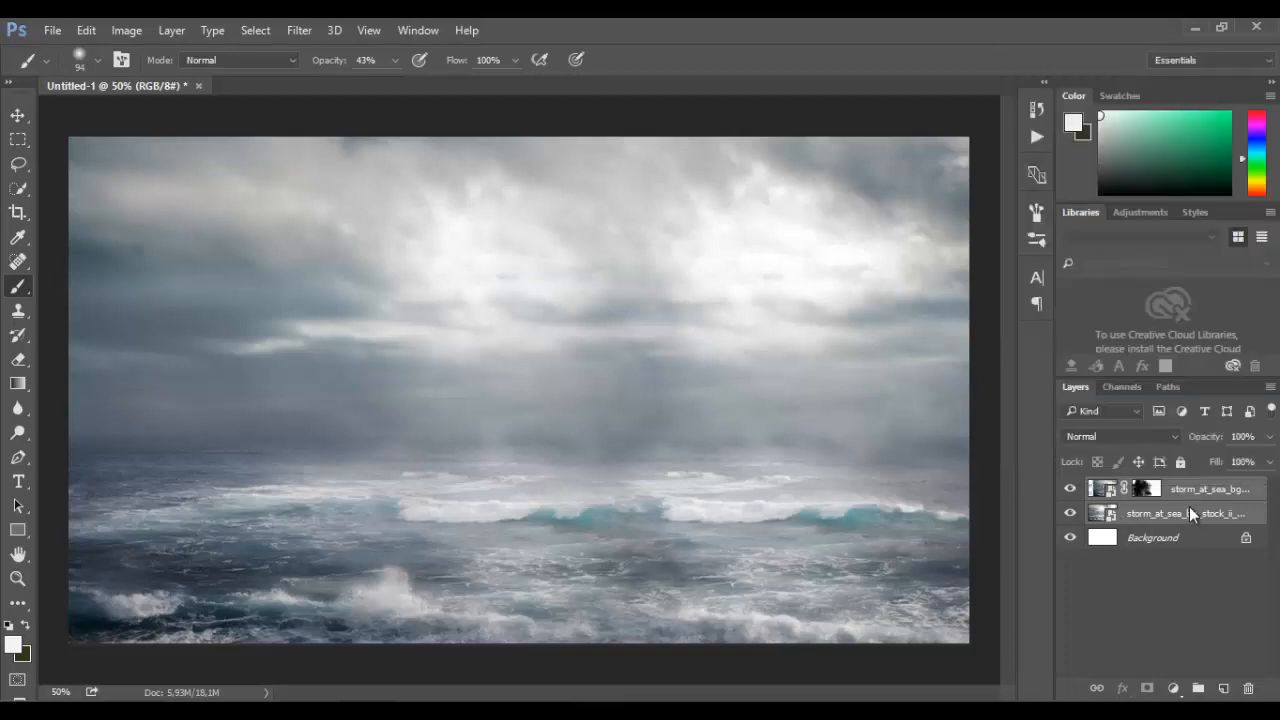
pyautogui.click(843, 672)
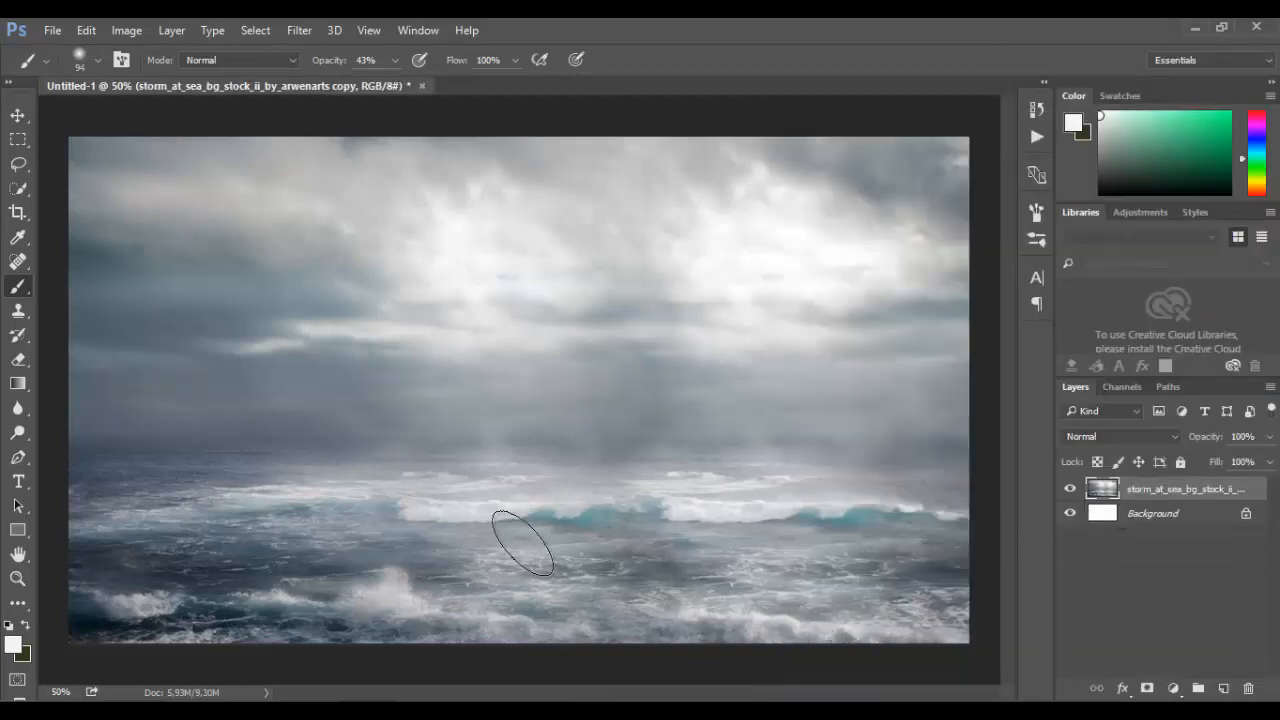
# Place the gemi ship image from the hayalet gemi folder and enlarge it to about 469%.
pyautogui.hotkey('alt', 'Tab')
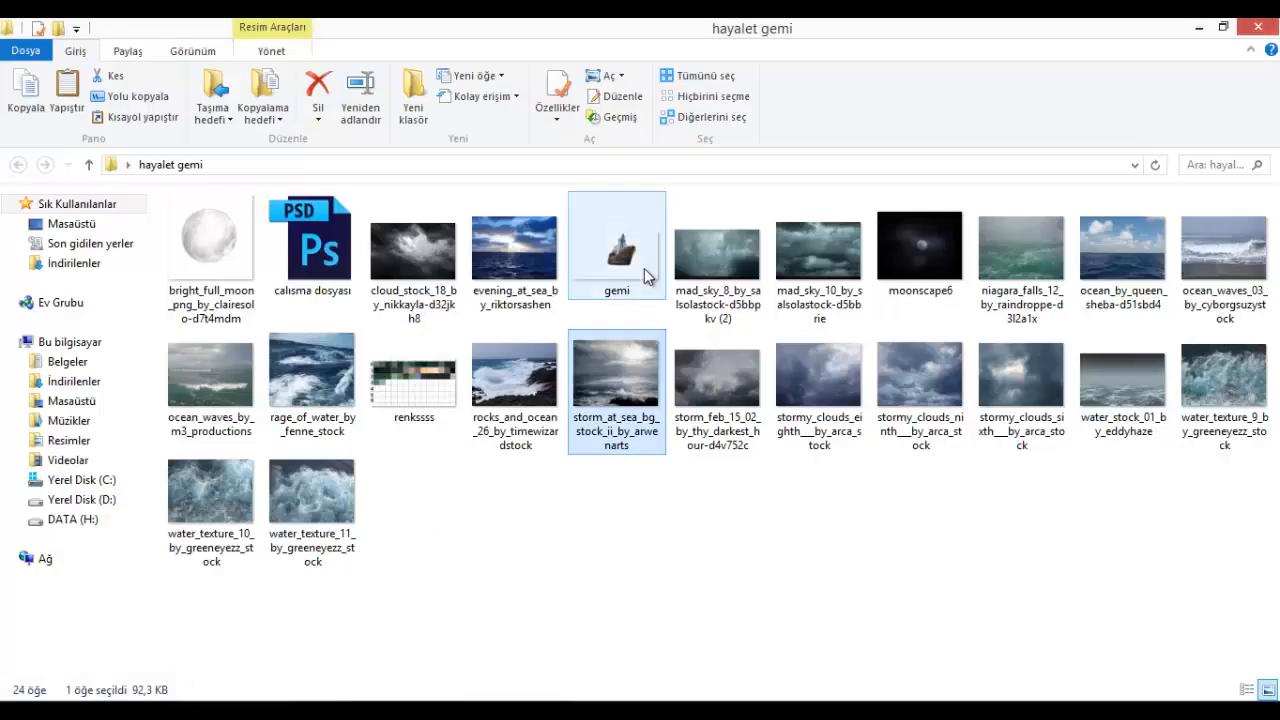
pyautogui.moveTo(635, 265); pyautogui.dragTo(556, 400)
pyautogui.moveTo(600, 440); pyautogui.dragTo(920, 610)
pyautogui.moveTo(709, 536); pyautogui.dragTo(550, 466)
pyautogui.moveTo(762, 546); pyautogui.dragTo(1060, 715)
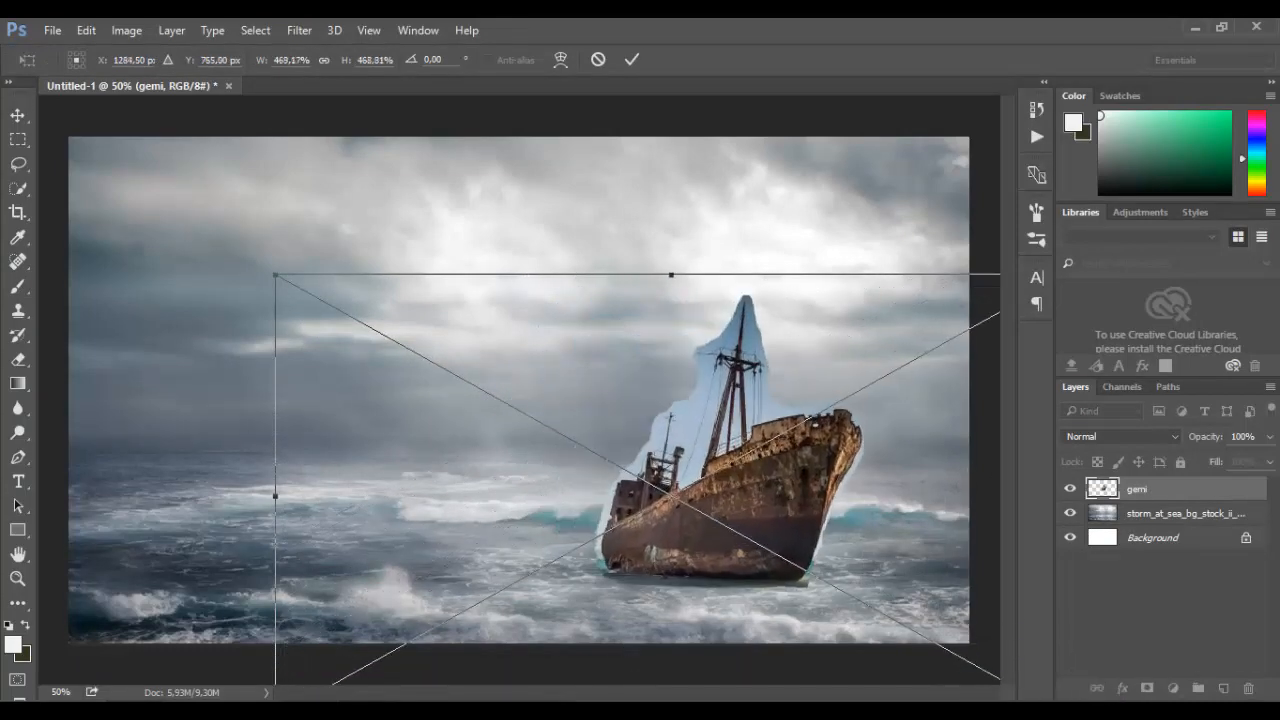
# Enlarge the ship further, position it mid-canvas with its hull on the waves, and commit the placement.
pyautogui.moveTo(830, 561); pyautogui.dragTo(642, 445)
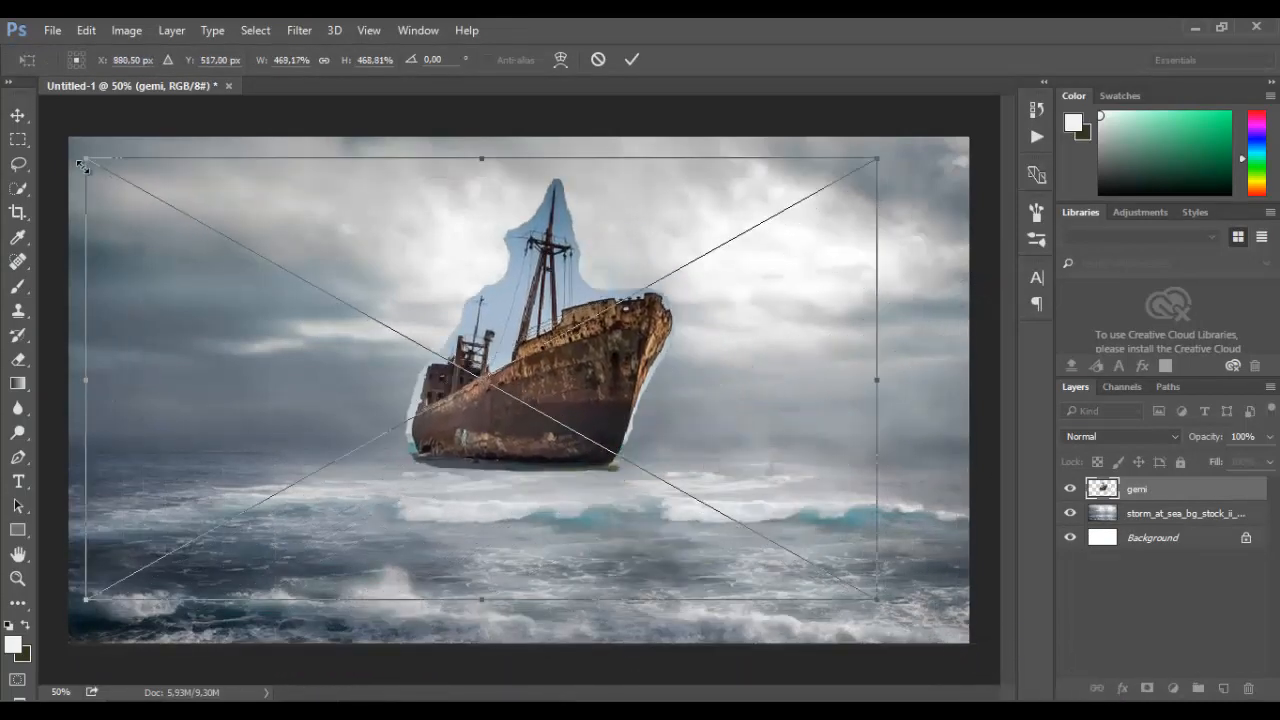
pyautogui.moveTo(84, 165); pyautogui.dragTo(38, 102)
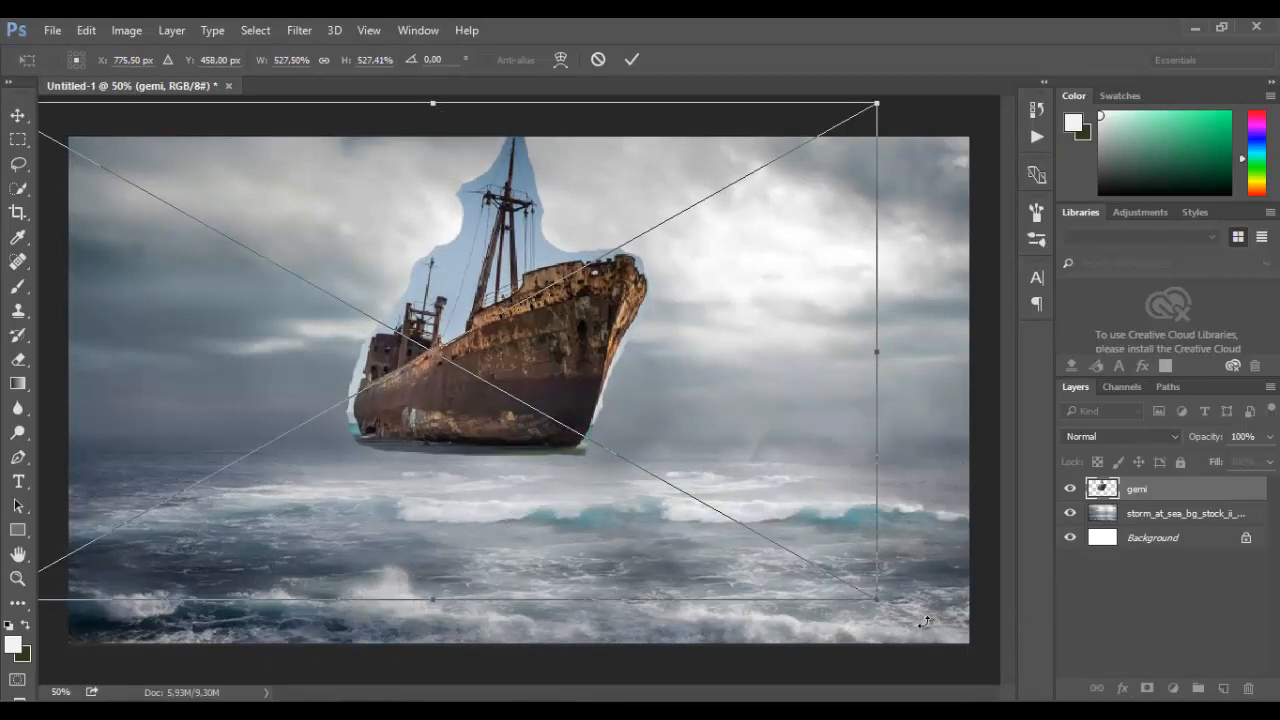
pyautogui.moveTo(880, 602); pyautogui.dragTo(1020, 660)
pyautogui.moveTo(680, 494); pyautogui.dragTo(640, 486)
pyautogui.click(630, 59)
pyautogui.press('b')
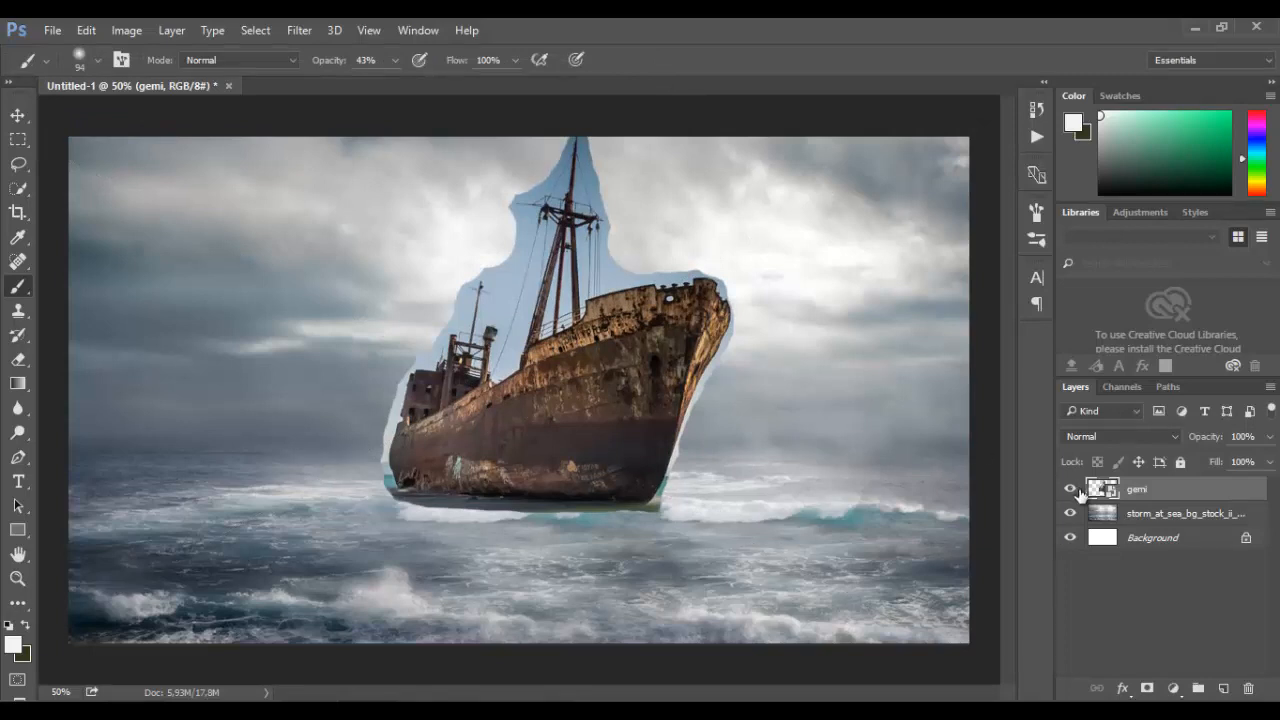
# Select the rusty ship's hull and rear superstructure with the Quick Selection tool, excluding the wave strip beneath the hull.
pyautogui.click(18, 188)
pyautogui.moveTo(655, 388)
pyautogui.mouseDown()
pyautogui.moveTo(597, 454)
pyautogui.moveTo(448, 411)
pyautogui.mouseUp()
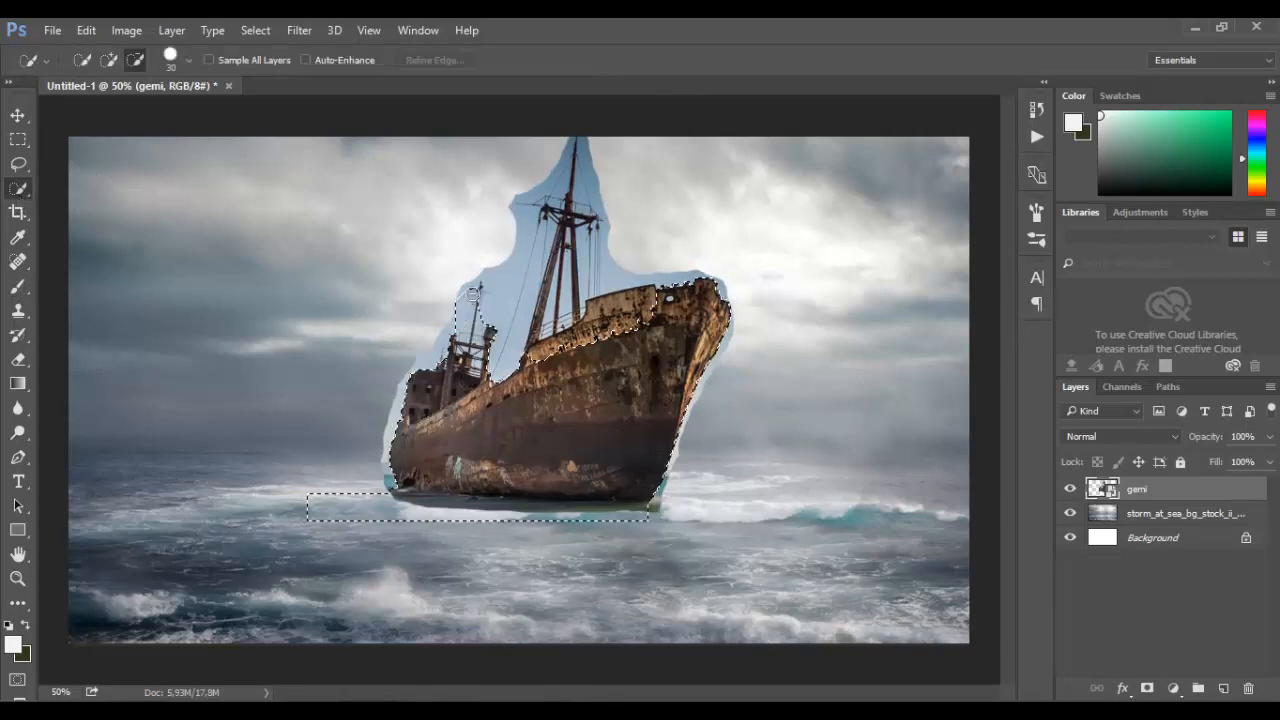
pyautogui.moveTo(472, 296); pyautogui.dragTo(540, 288)
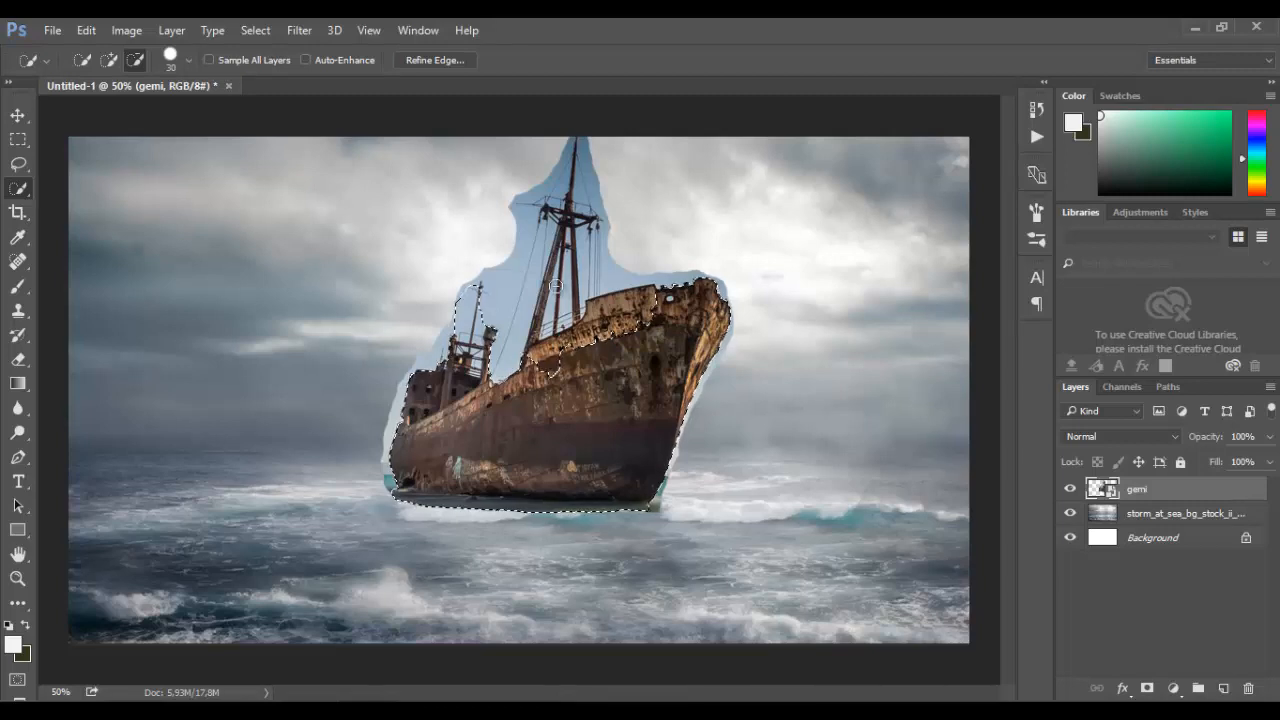
# Add the mast, rigging and bow to the selection, and turn it into a layer mask on the gemi layer.
pyautogui.click(110, 61)
pyautogui.moveTo(573, 168); pyautogui.dragTo(568, 190)
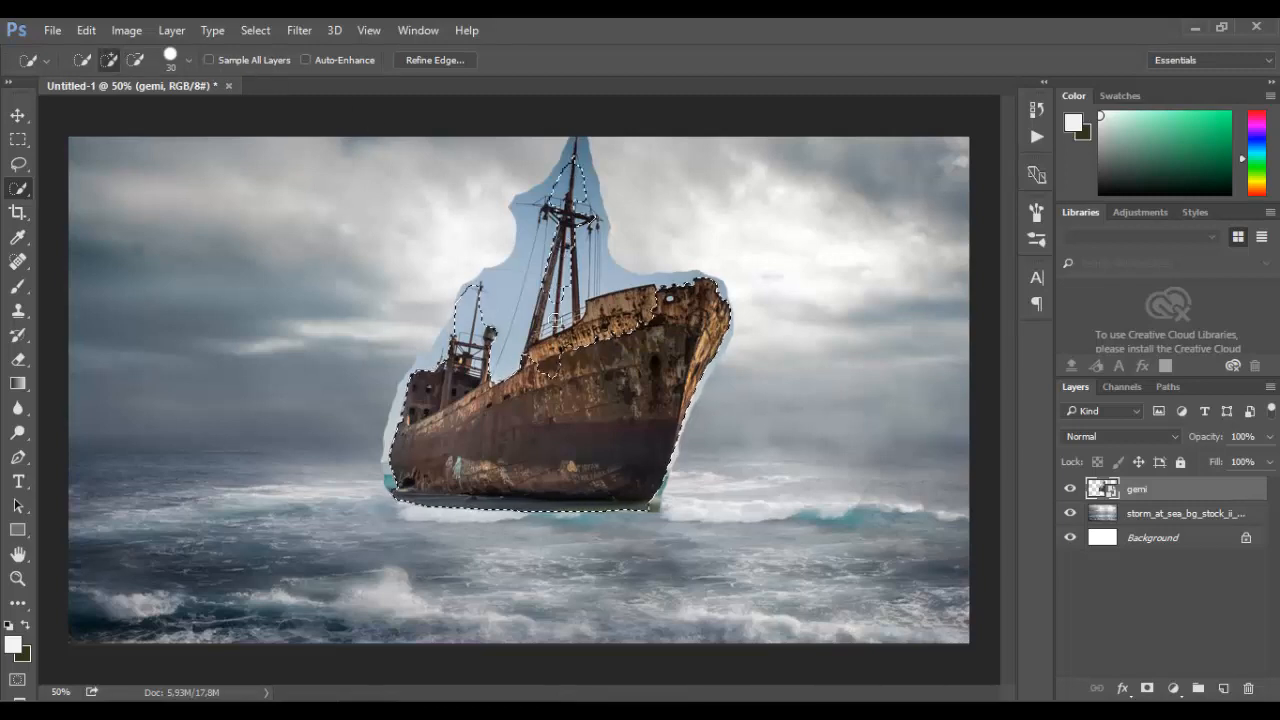
pyautogui.moveTo(571, 262); pyautogui.dragTo(588, 272)
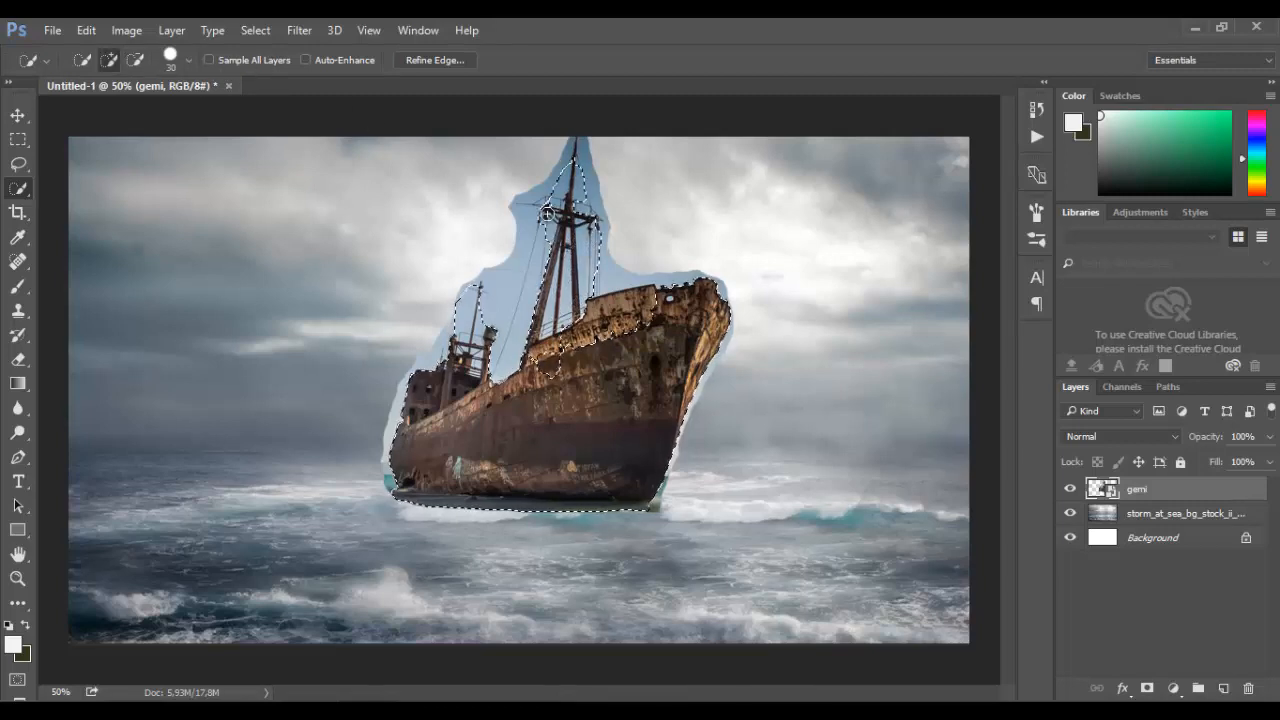
pyautogui.moveTo(577, 149); pyautogui.dragTo(568, 200)
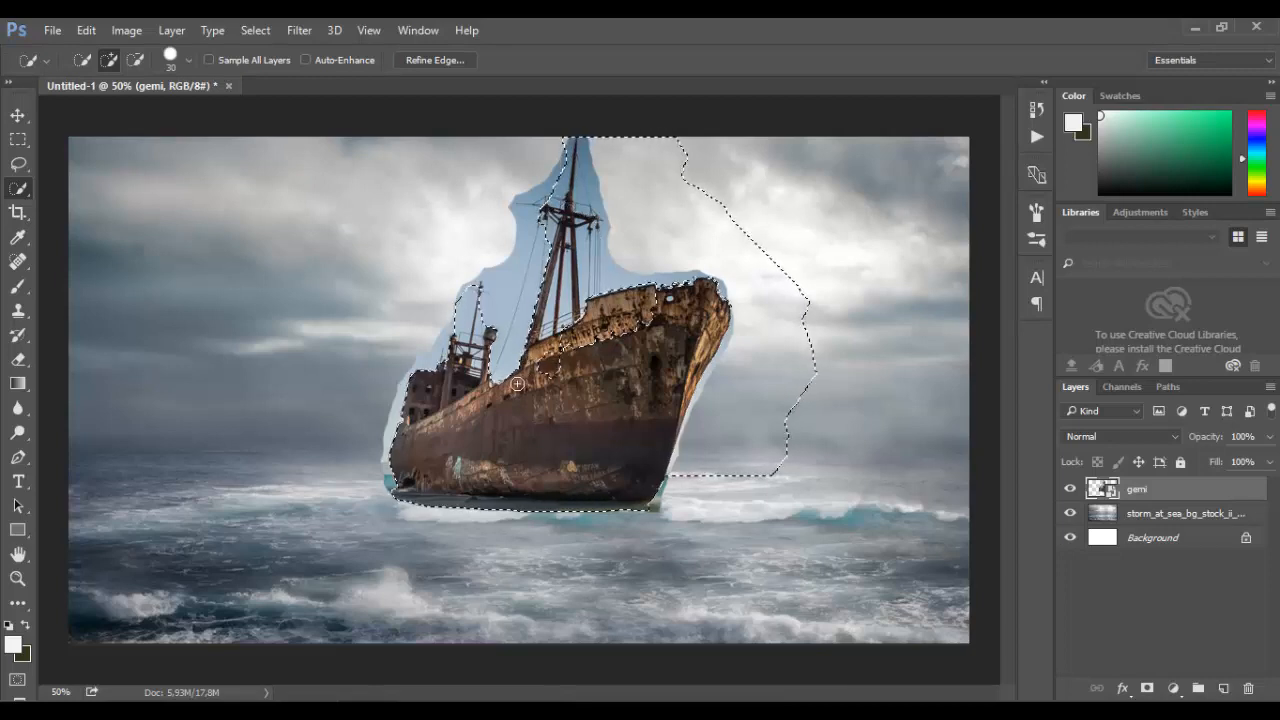
pyautogui.moveTo(541, 245)
pyautogui.mouseDown()
pyautogui.moveTo(543, 207)
pyautogui.moveTo(512, 258)
pyautogui.mouseUp()
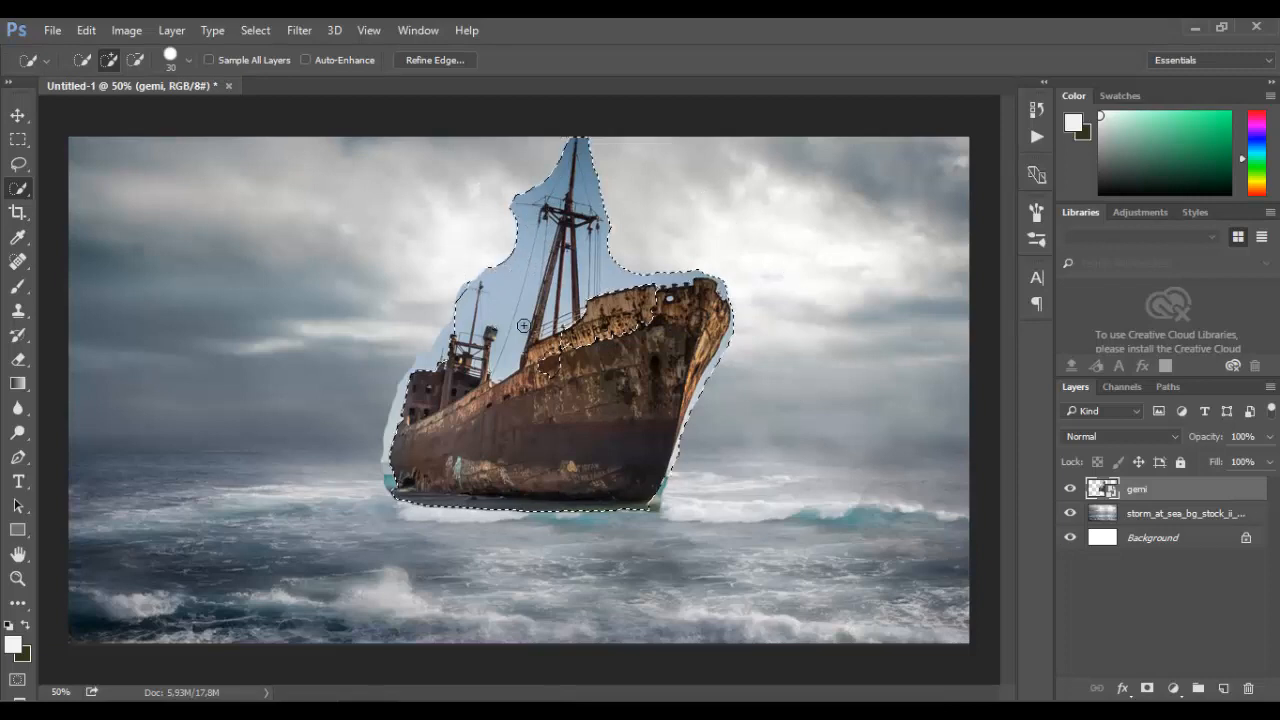
pyautogui.moveTo(617, 326)
pyautogui.mouseDown()
pyautogui.moveTo(627, 301)
pyautogui.moveTo(553, 357)
pyautogui.mouseUp()
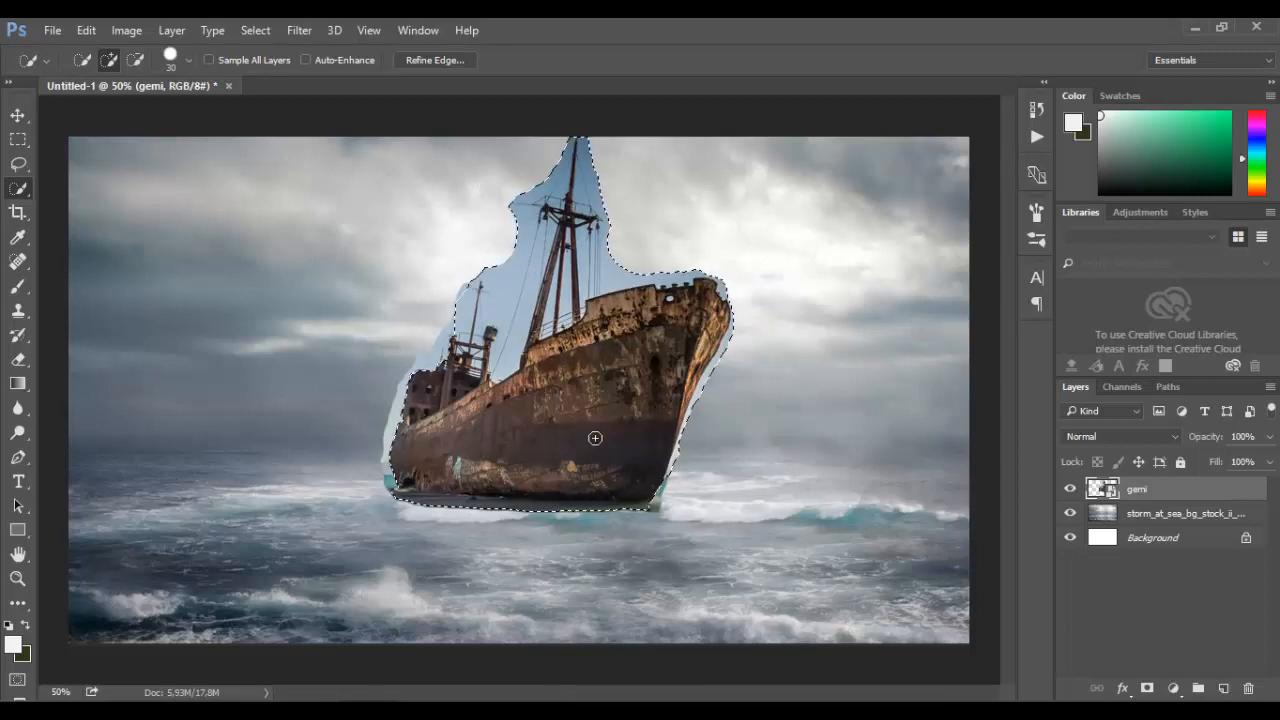
pyautogui.click(1147, 688)
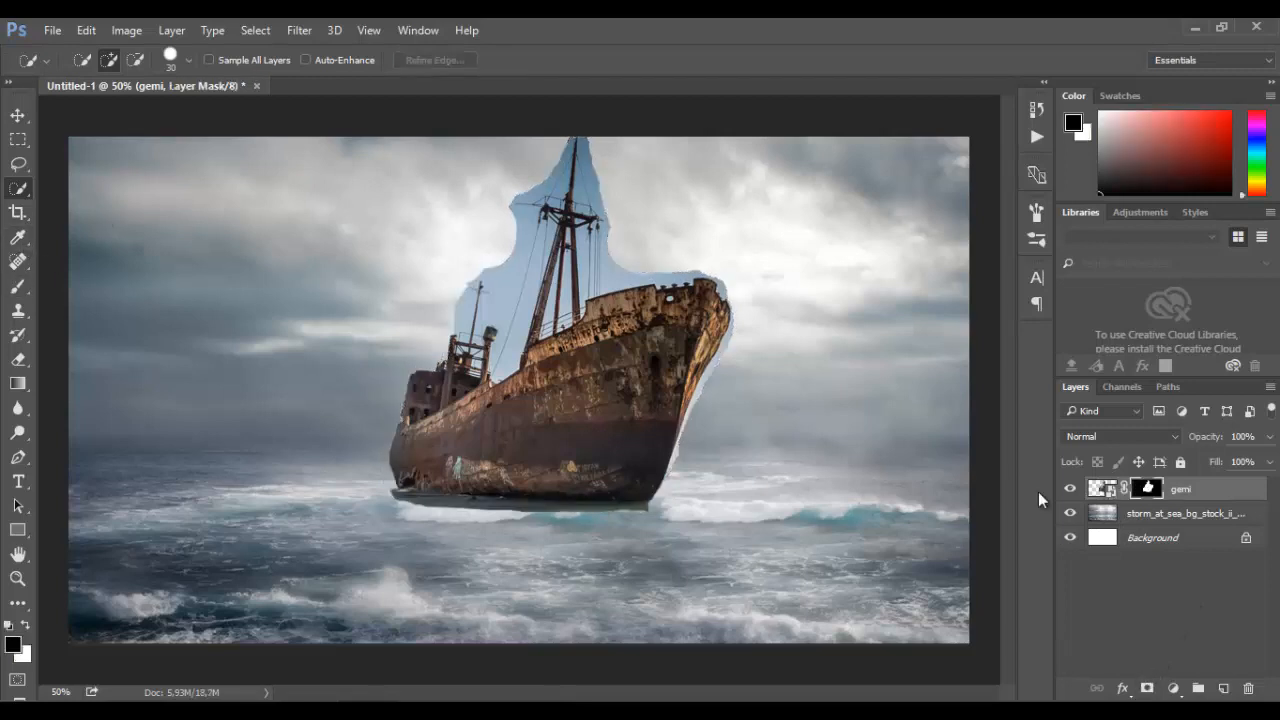
# Open Refine Mask for the gemi mask and brush the sky edges beside the main mast and along the bow rail.
pyautogui.doubleClick(1147, 489)
pyautogui.click(122, 590)
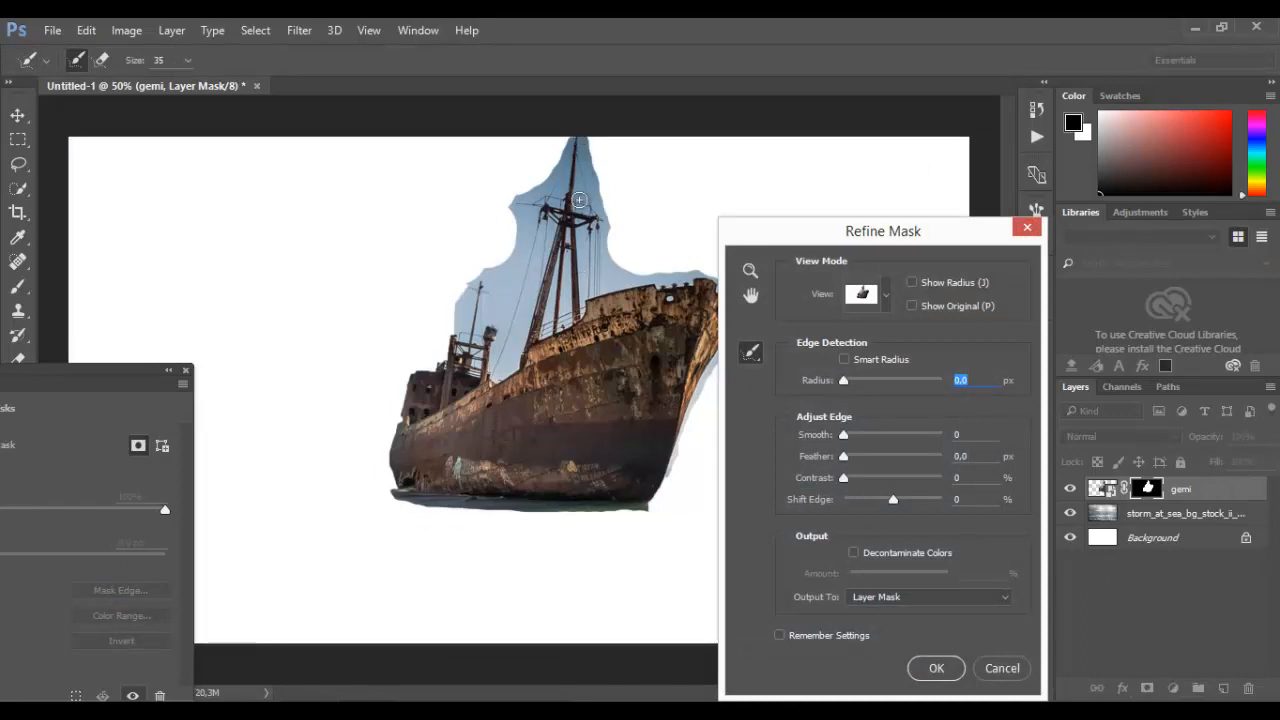
pyautogui.moveTo(583, 153); pyautogui.dragTo(588, 217)
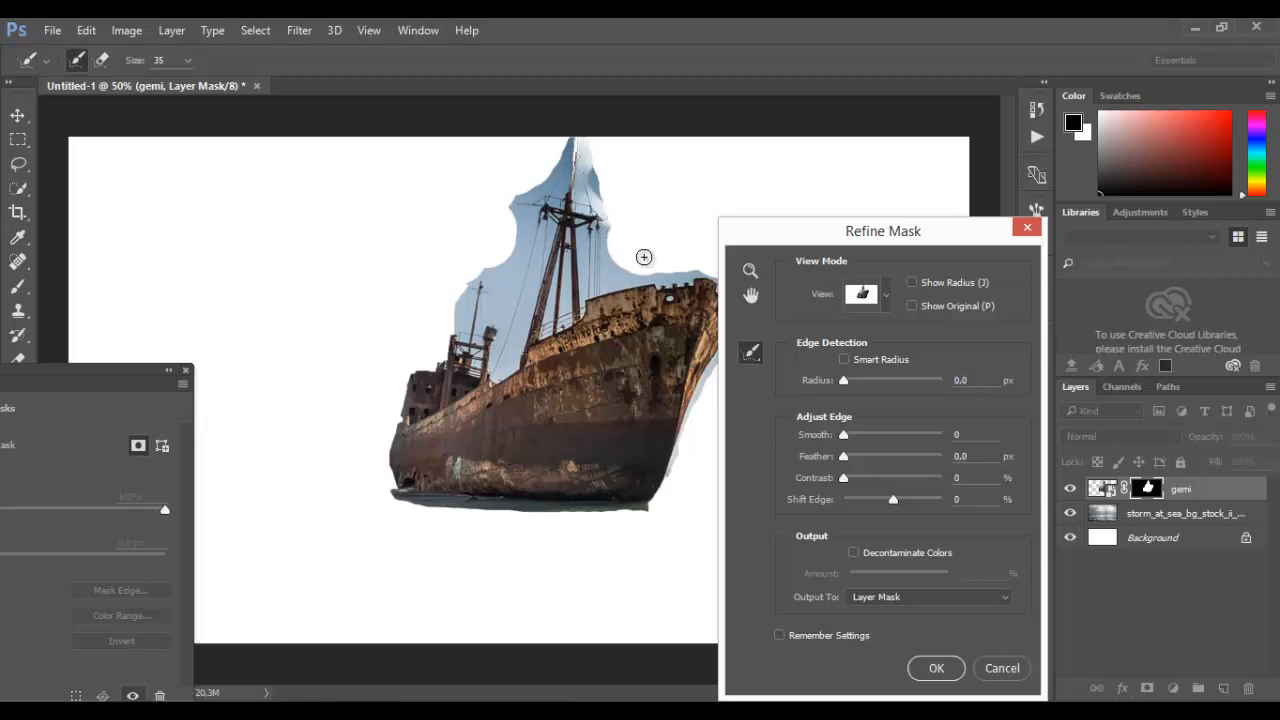
pyautogui.moveTo(705, 281); pyautogui.dragTo(690, 272)
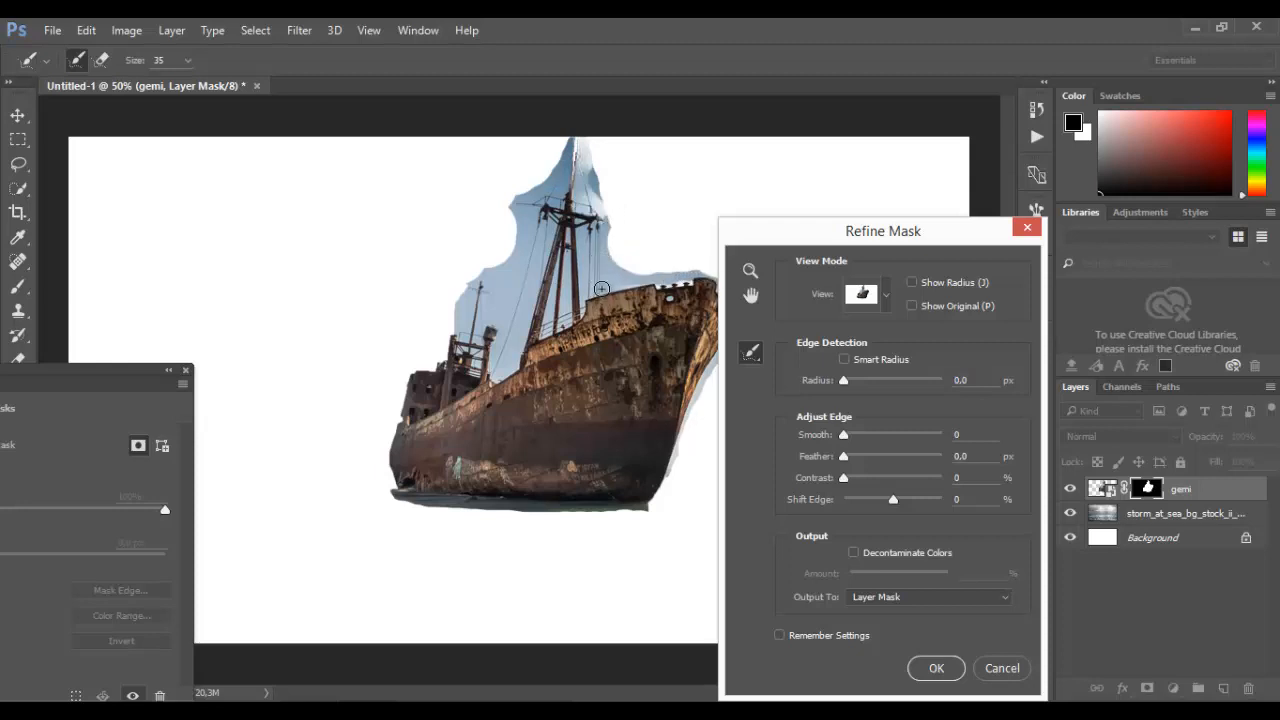
pyautogui.moveTo(601, 289); pyautogui.dragTo(612, 265)
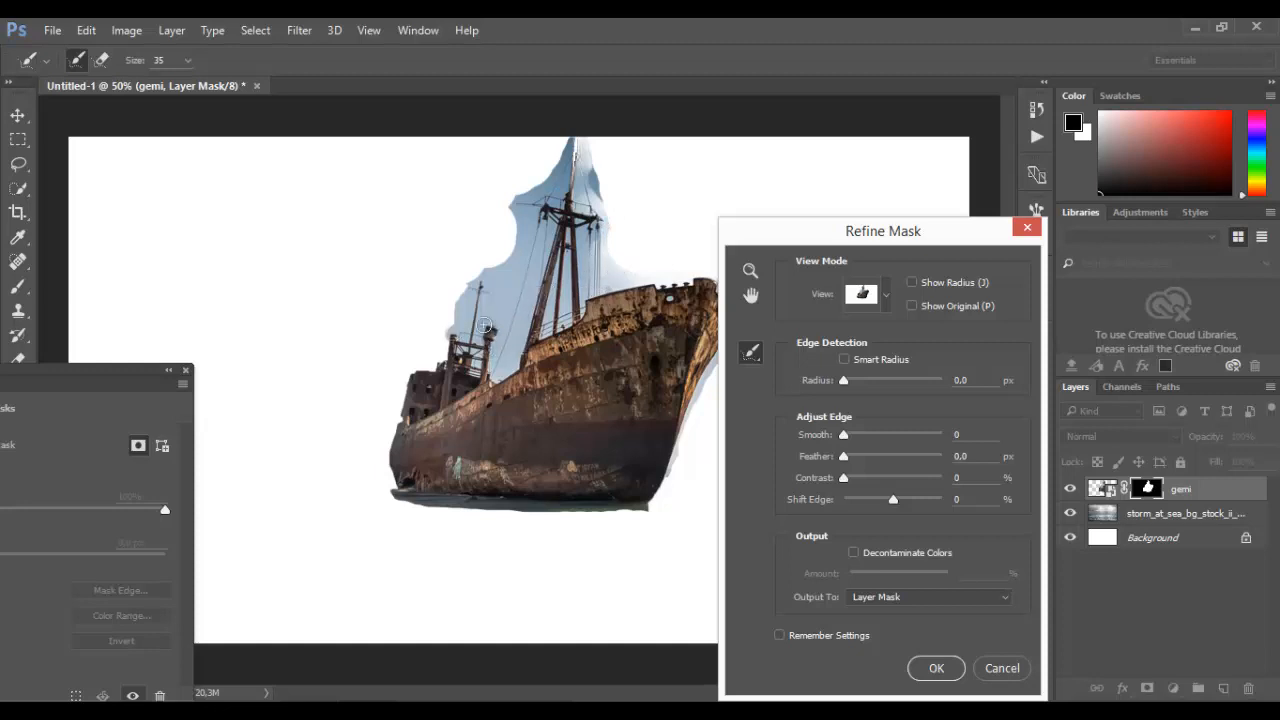
# Refine the mask edges around the rear mast, the main mast's tip and crossbar, and the hanging rigging.
pyautogui.moveTo(483, 319); pyautogui.dragTo(519, 235)
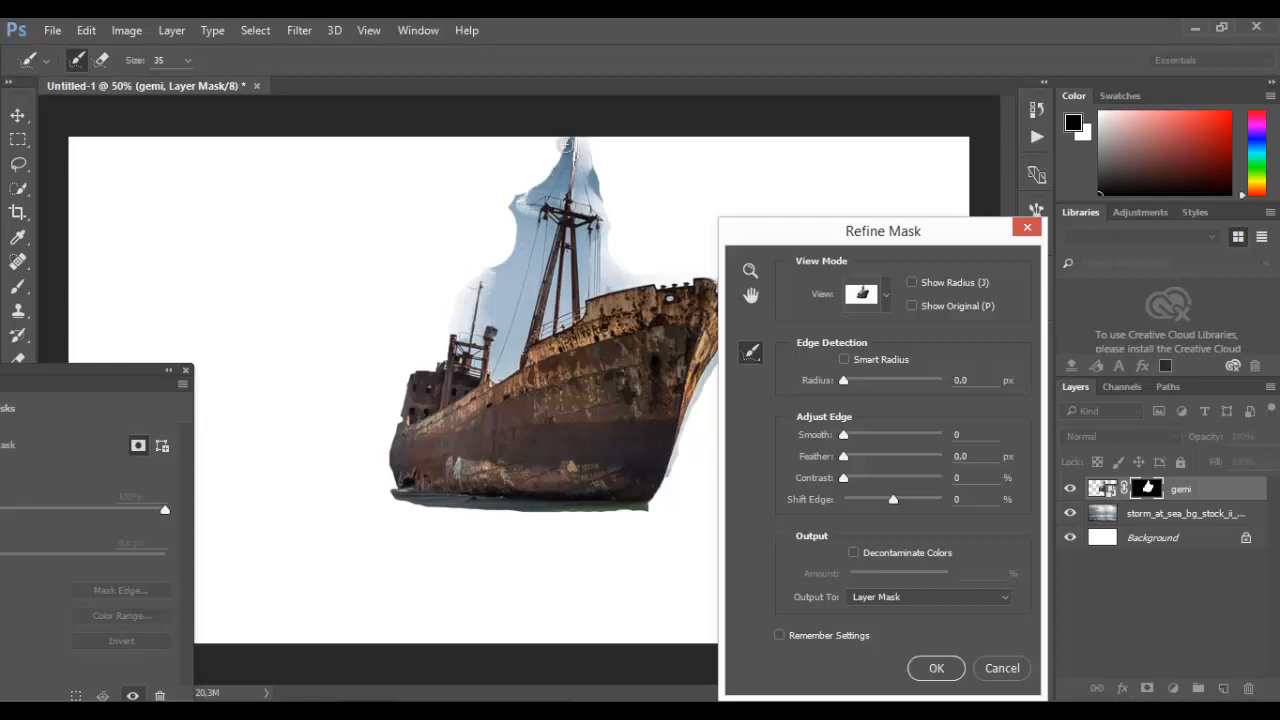
pyautogui.moveTo(576, 179); pyautogui.dragTo(596, 212)
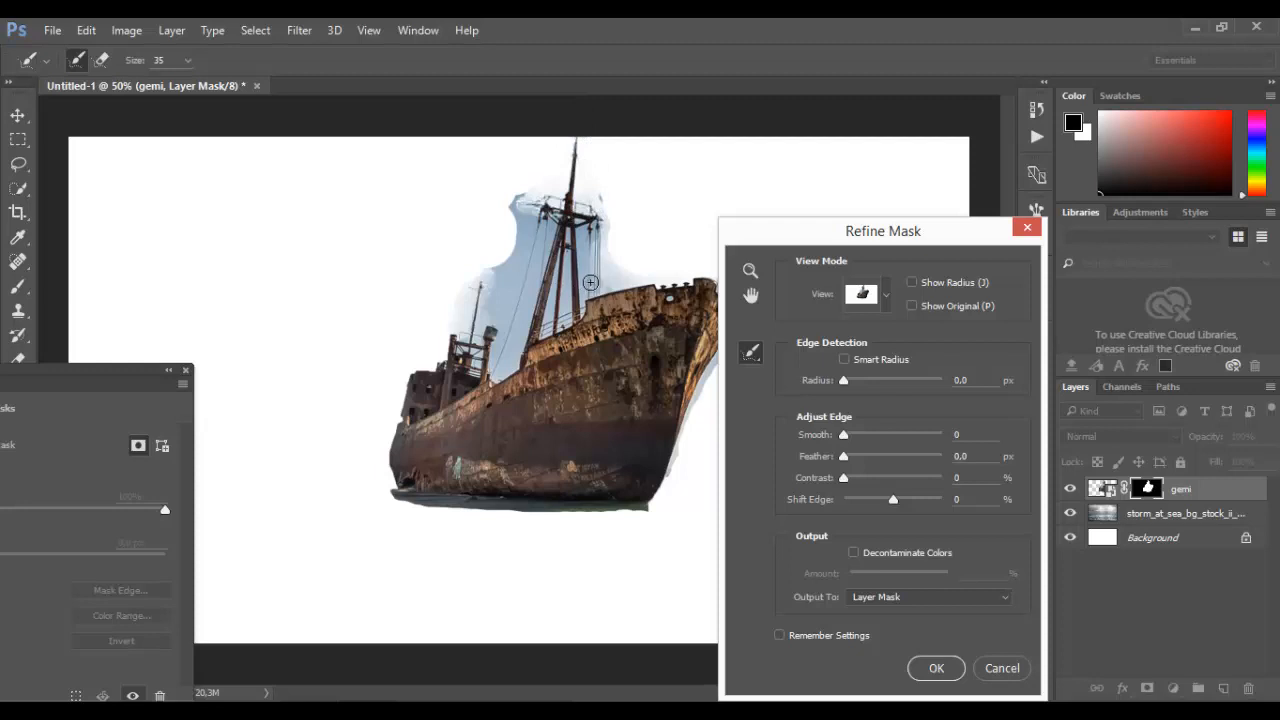
pyautogui.moveTo(594, 247); pyautogui.dragTo(591, 301)
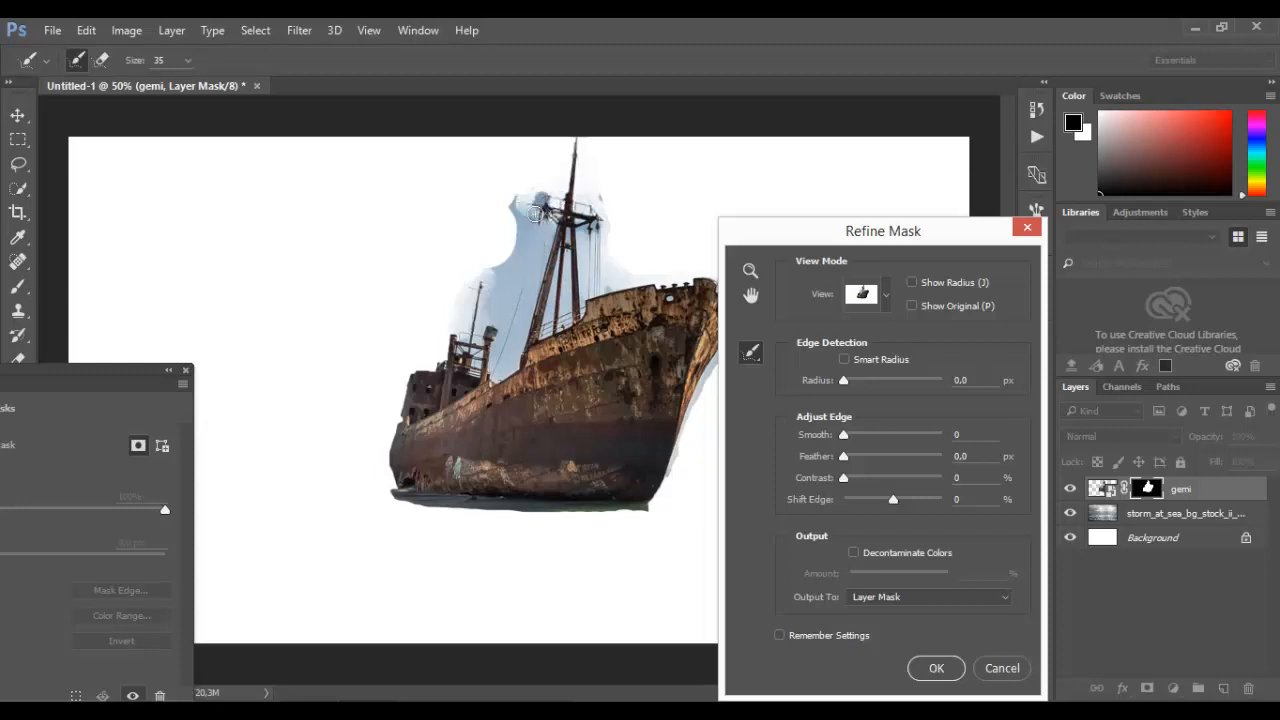
pyautogui.moveTo(536, 213)
pyautogui.mouseDown()
pyautogui.moveTo(507, 199)
pyautogui.moveTo(608, 209)
pyautogui.moveTo(612, 221)
pyautogui.moveTo(515, 207)
pyautogui.moveTo(584, 210)
pyautogui.moveTo(601, 225)
pyautogui.moveTo(525, 198)
pyautogui.moveTo(603, 220)
pyautogui.mouseUp()
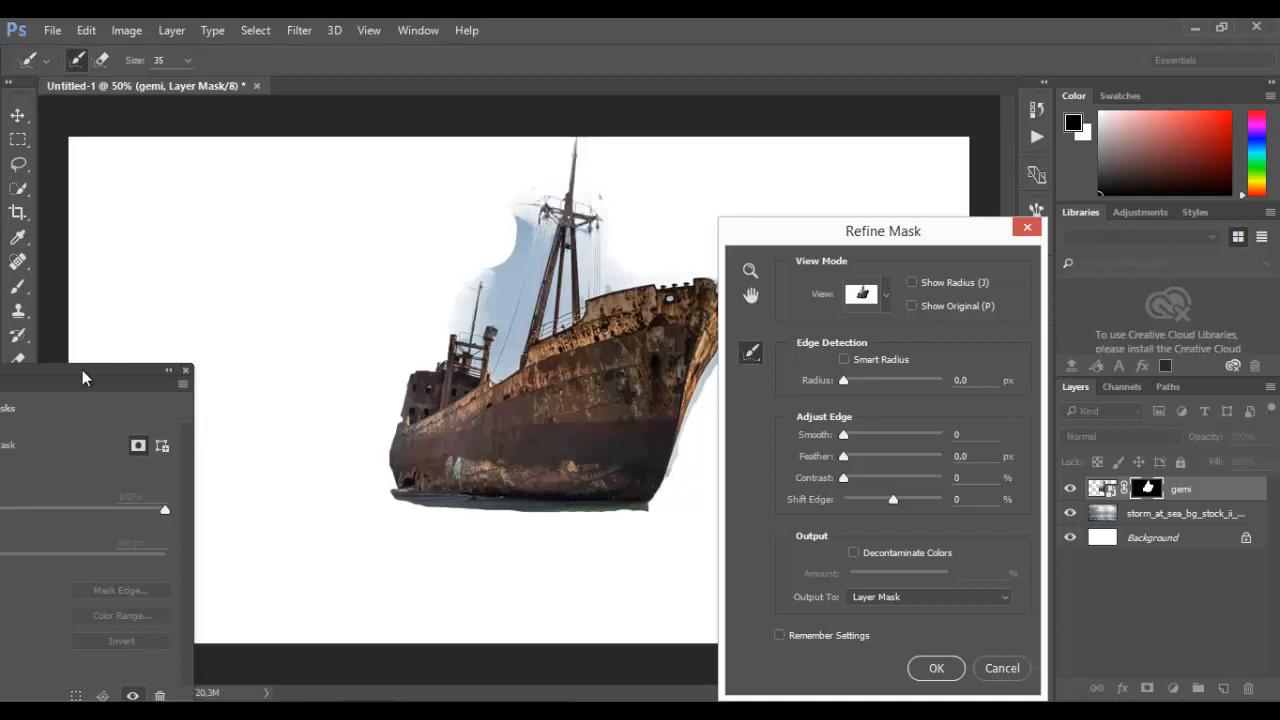
# Close the mask properties, refine the sky between the two masts and the bow's outer edge, and apply the refined mask.
pyautogui.moveTo(82, 370); pyautogui.dragTo(223, 358)
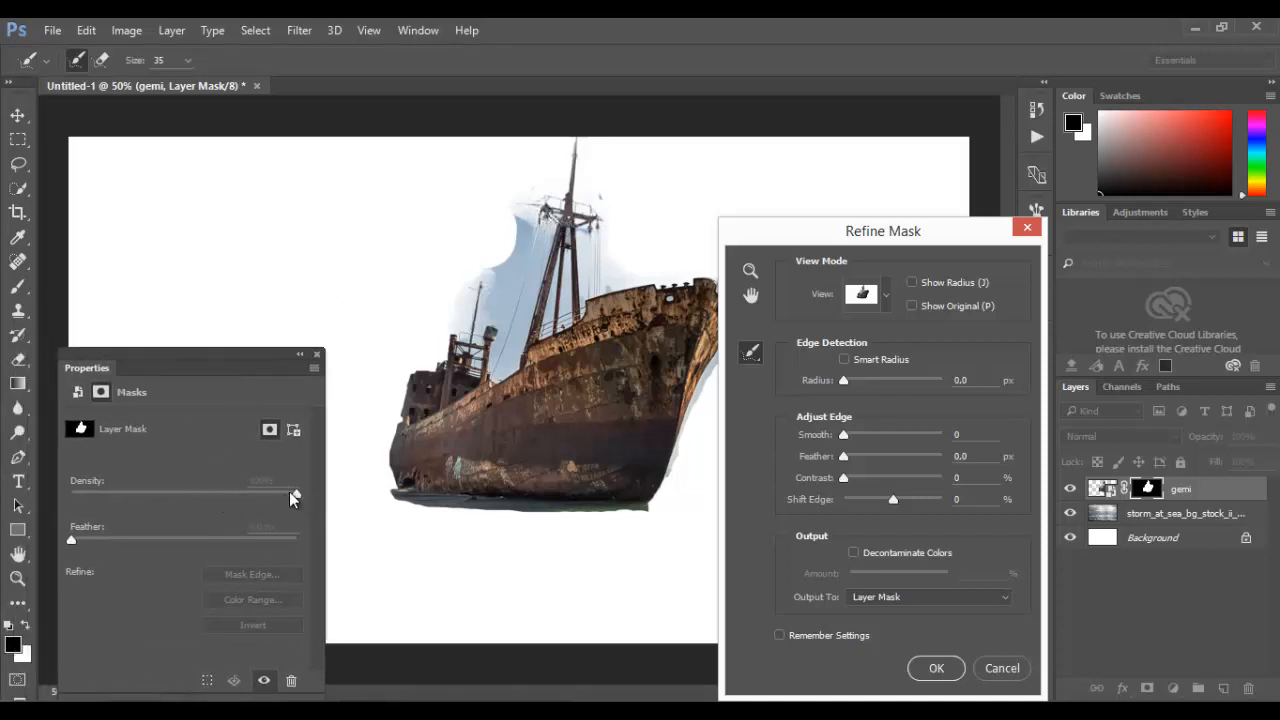
pyautogui.click(317, 356)
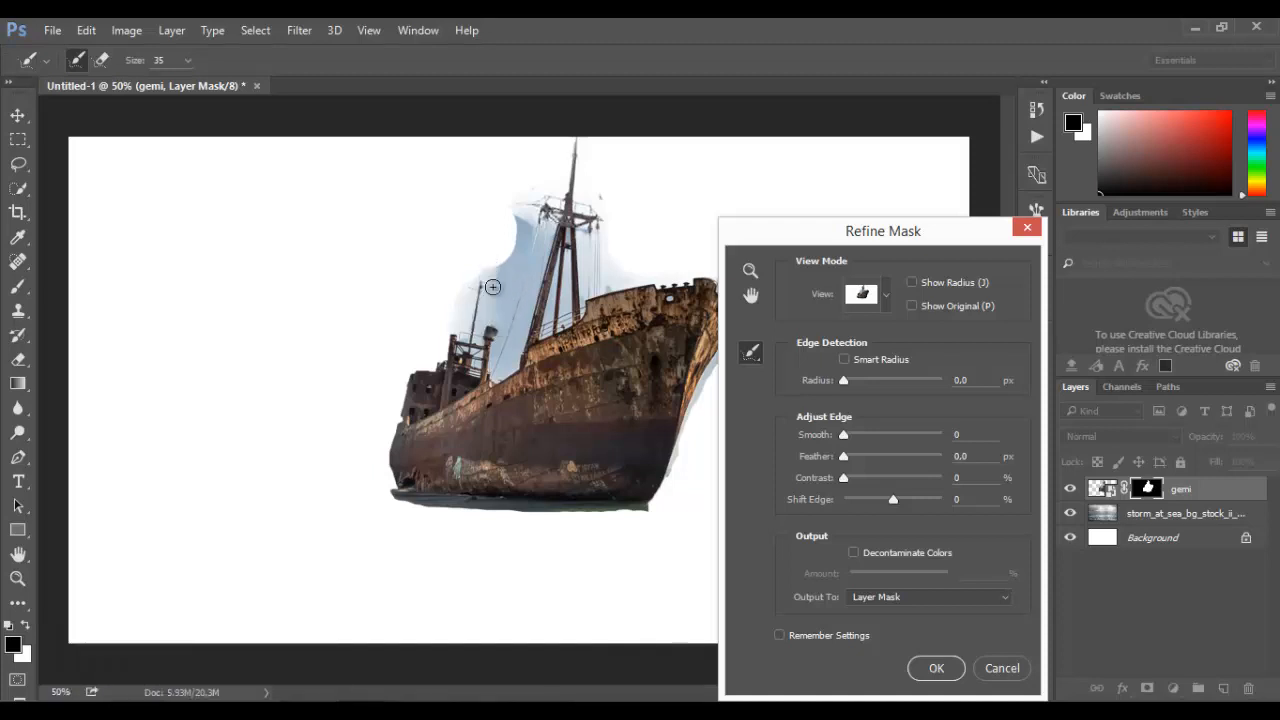
pyautogui.moveTo(506, 255)
pyautogui.mouseDown()
pyautogui.moveTo(547, 201)
pyautogui.moveTo(557, 207)
pyautogui.moveTo(501, 340)
pyautogui.moveTo(536, 258)
pyautogui.moveTo(530, 285)
pyautogui.moveTo(520, 289)
pyautogui.moveTo(520, 256)
pyautogui.moveTo(523, 204)
pyautogui.mouseUp()
pyautogui.moveTo(535, 275)
pyautogui.mouseDown()
pyautogui.moveTo(510, 368)
pyautogui.moveTo(496, 338)
pyautogui.moveTo(465, 344)
pyautogui.mouseUp()
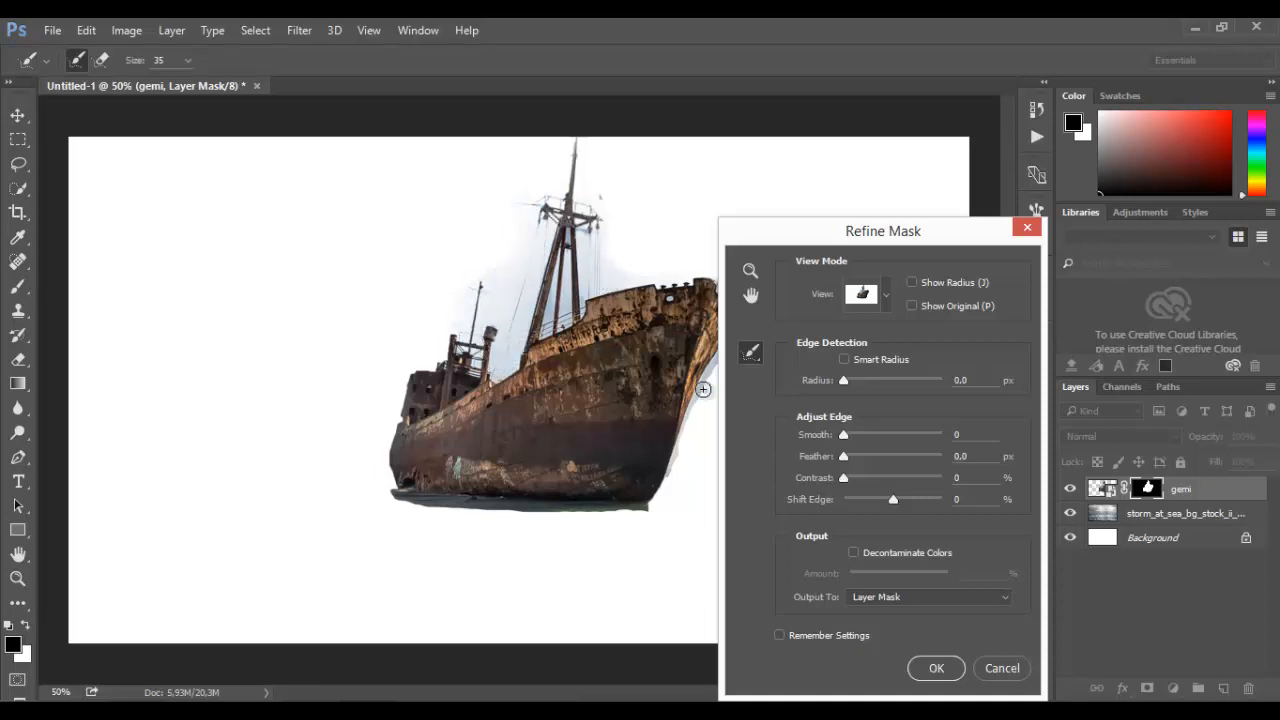
pyautogui.moveTo(712, 368)
pyautogui.mouseDown()
pyautogui.moveTo(689, 437)
pyautogui.moveTo(670, 452)
pyautogui.mouseUp()
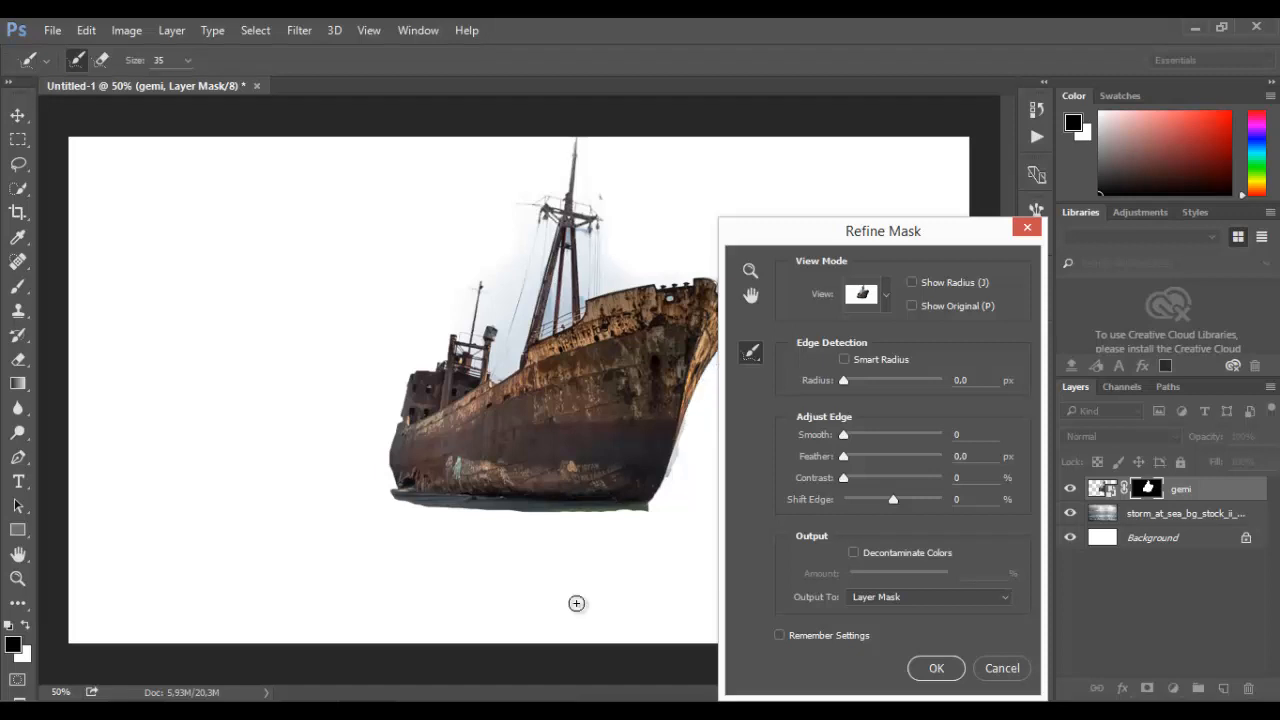
pyautogui.moveTo(845, 233); pyautogui.dragTo(890, 230)
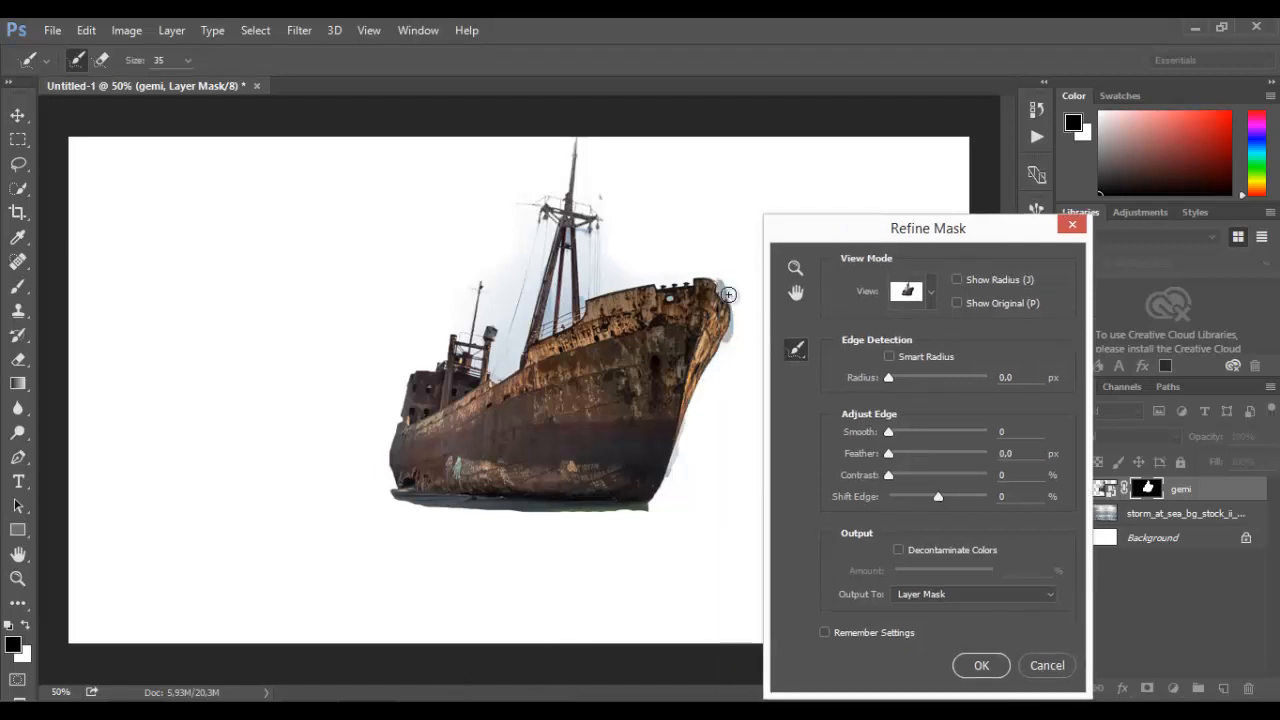
pyautogui.click(980, 665)
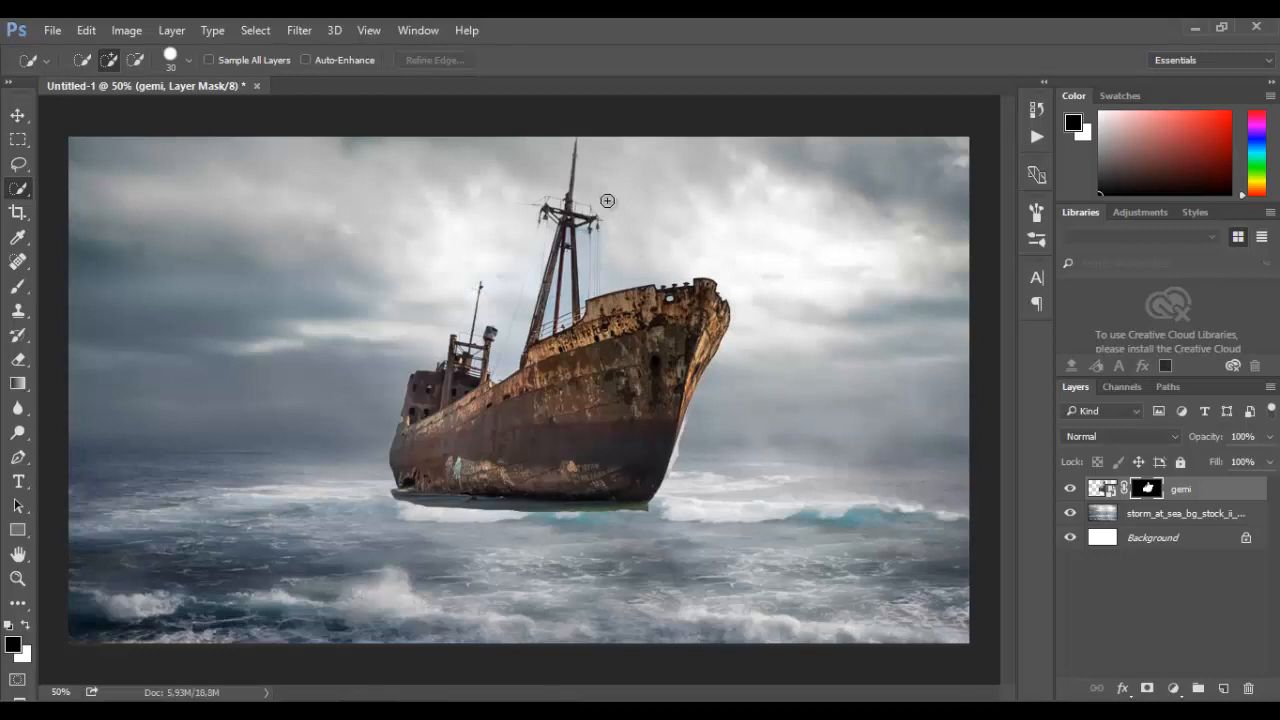
# Refine the gemi mask again along the lower bow edge near the waterline and apply it.
pyautogui.doubleClick(1146, 490)
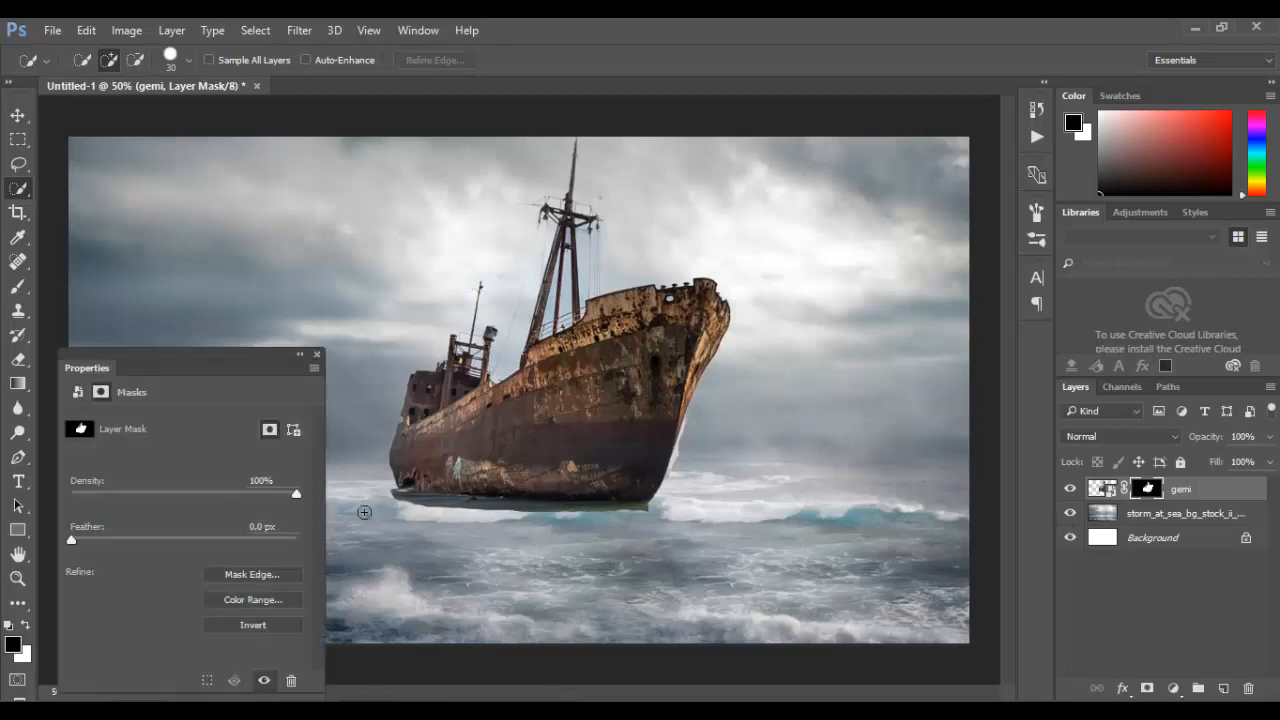
pyautogui.click(298, 576)
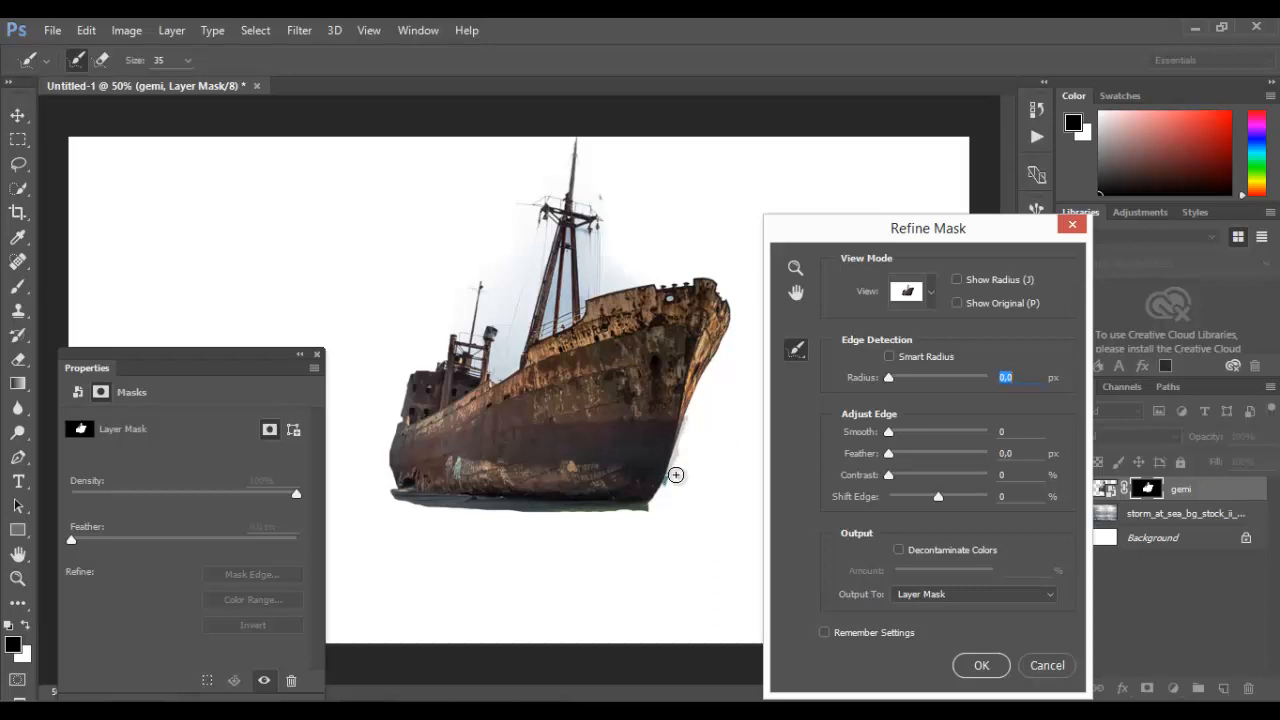
pyautogui.click(981, 665)
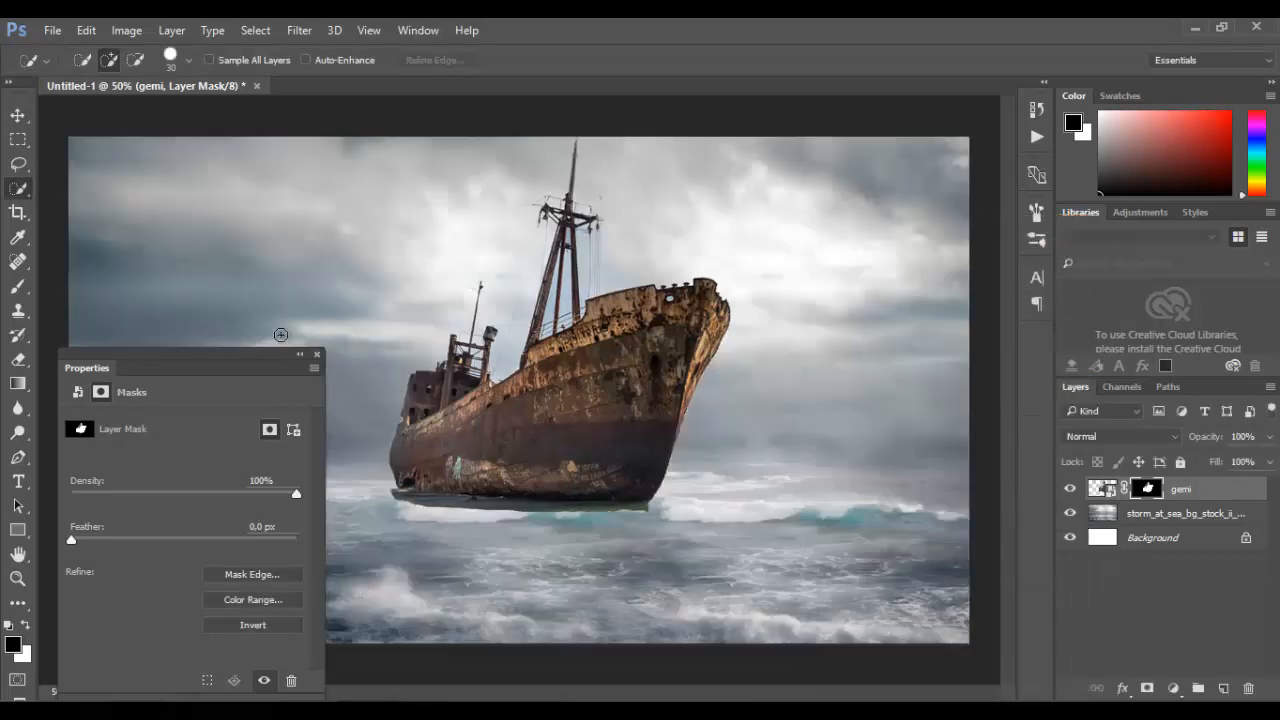
pyautogui.click(316, 356)
# Duplicate the storm_at_sea layer, place the copy above the gemi layer and give it a layer mask.
pyautogui.moveTo(1150, 522); pyautogui.dragTo(1223, 684)
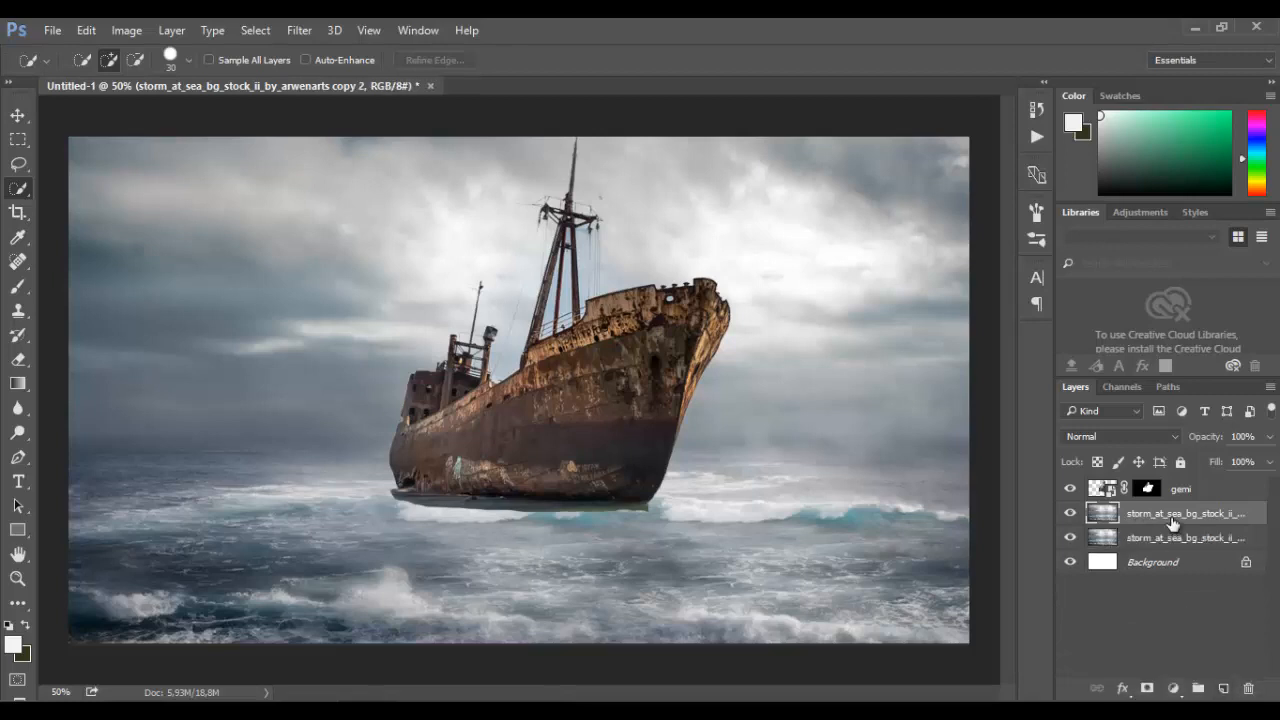
pyautogui.moveTo(1169, 490); pyautogui.dragTo(1090, 464)
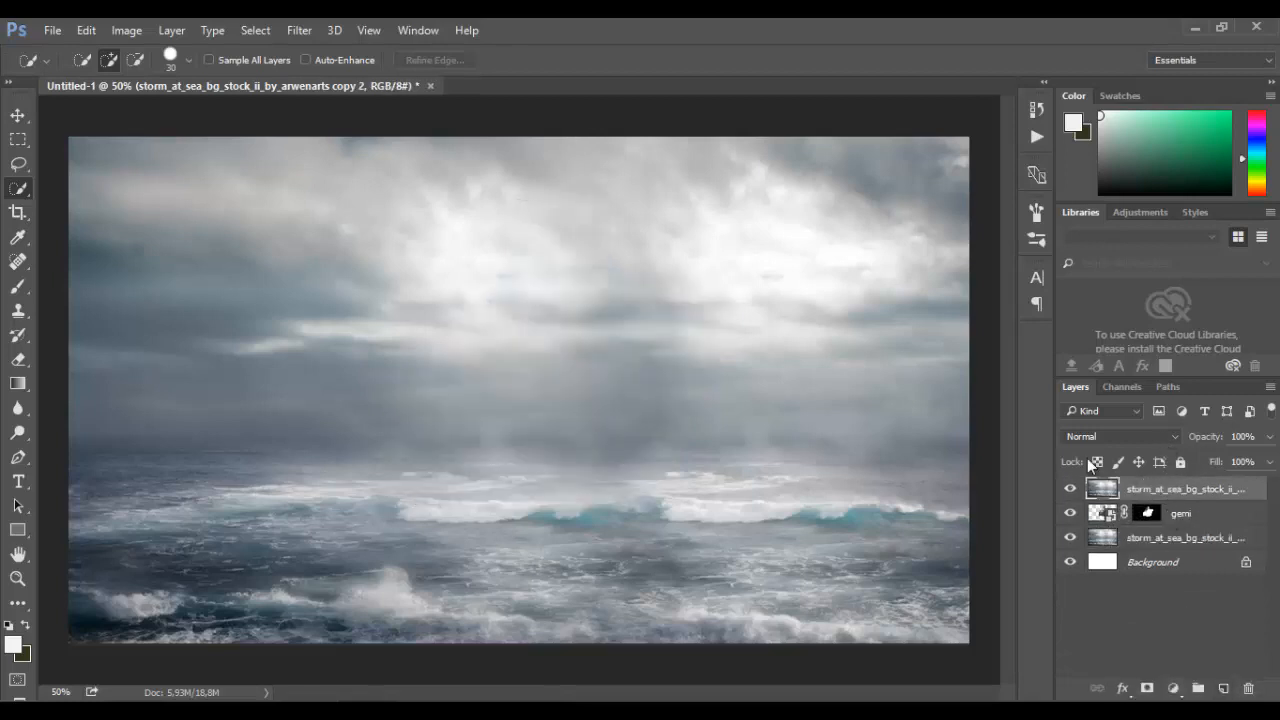
pyautogui.click(18, 286)
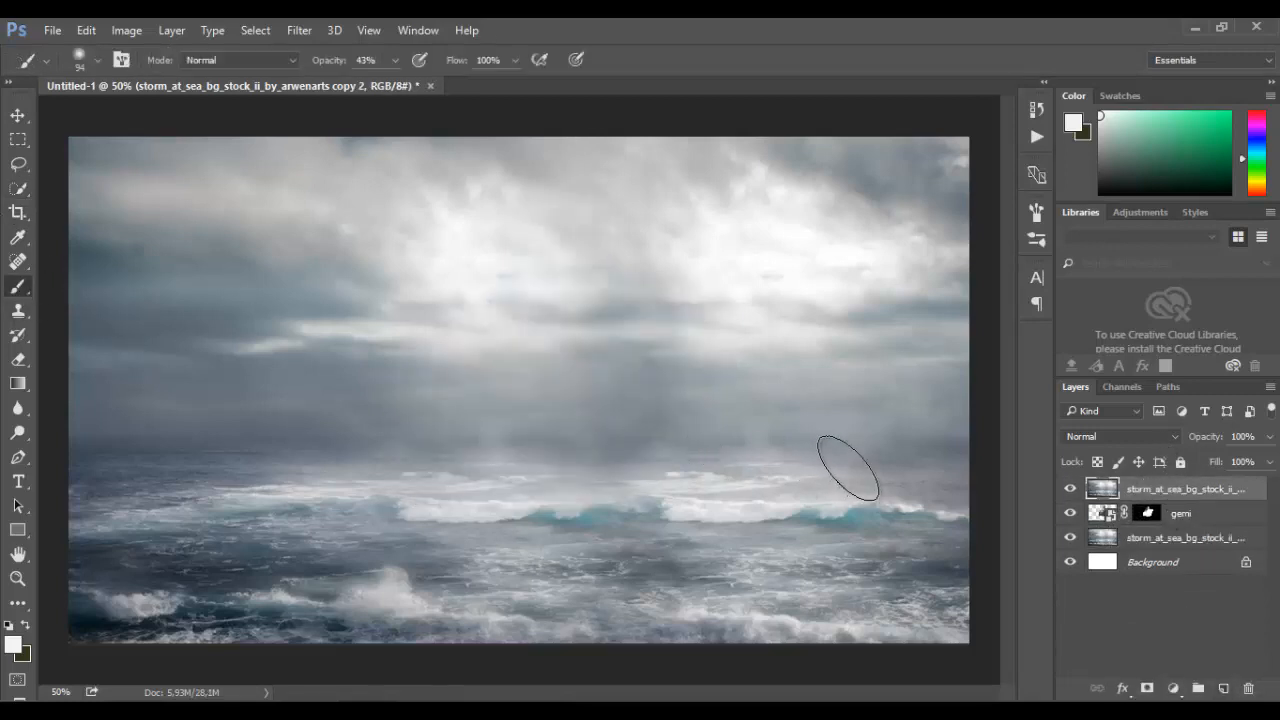
pyautogui.click(1147, 688)
# Reveal the ship through the sea copy by painting black on its mask at 43% opacity, finishing the stern and lower hull at 17%.
pyautogui.press('x')
pyautogui.moveTo(634, 320); pyautogui.dragTo(509, 263)
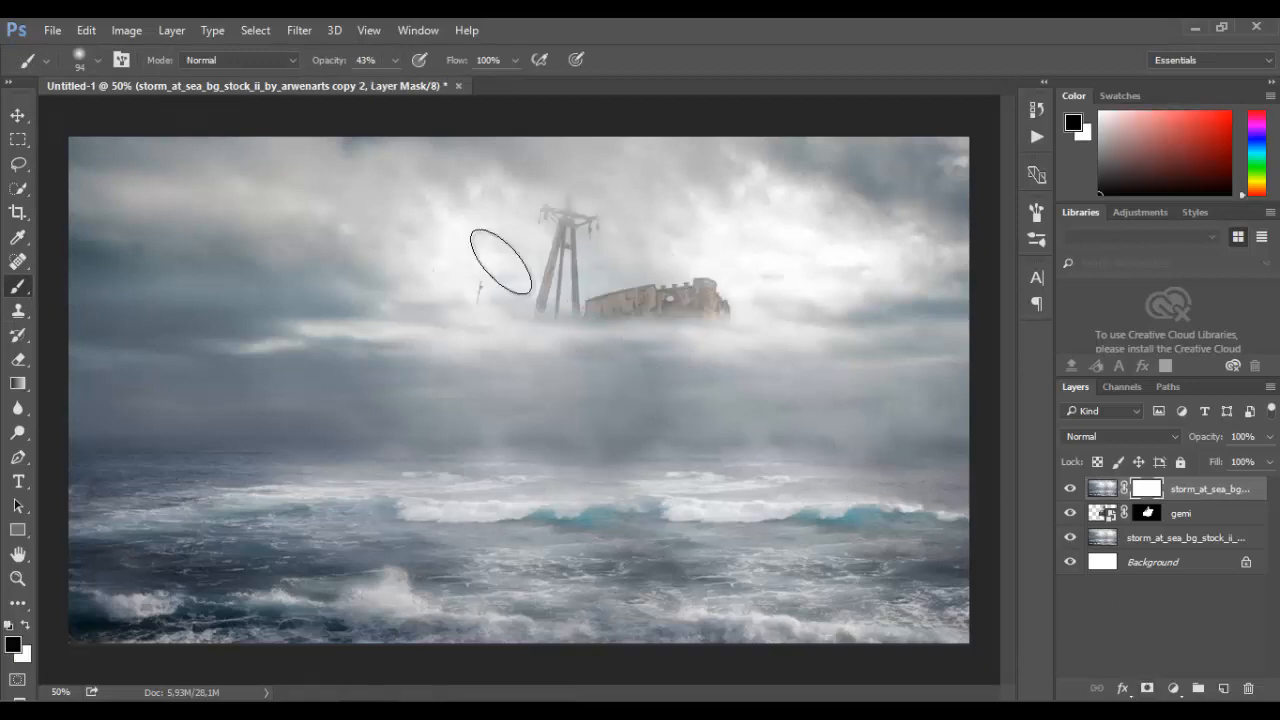
pyautogui.moveTo(690, 268)
pyautogui.mouseDown()
pyautogui.moveTo(577, 303)
pyautogui.moveTo(723, 305)
pyautogui.moveTo(438, 315)
pyautogui.moveTo(570, 321)
pyautogui.moveTo(640, 341)
pyautogui.moveTo(473, 360)
pyautogui.moveTo(433, 390)
pyautogui.moveTo(346, 386)
pyautogui.moveTo(518, 412)
pyautogui.moveTo(397, 421)
pyautogui.moveTo(595, 419)
pyautogui.moveTo(637, 416)
pyautogui.moveTo(677, 381)
pyautogui.moveTo(642, 428)
pyautogui.moveTo(618, 434)
pyautogui.moveTo(407, 412)
pyautogui.moveTo(638, 438)
pyautogui.moveTo(370, 418)
pyautogui.moveTo(560, 429)
pyautogui.moveTo(575, 397)
pyautogui.moveTo(500, 396)
pyautogui.moveTo(477, 367)
pyautogui.moveTo(548, 294)
pyautogui.moveTo(584, 171)
pyautogui.moveTo(520, 155)
pyautogui.moveTo(606, 146)
pyautogui.mouseUp()
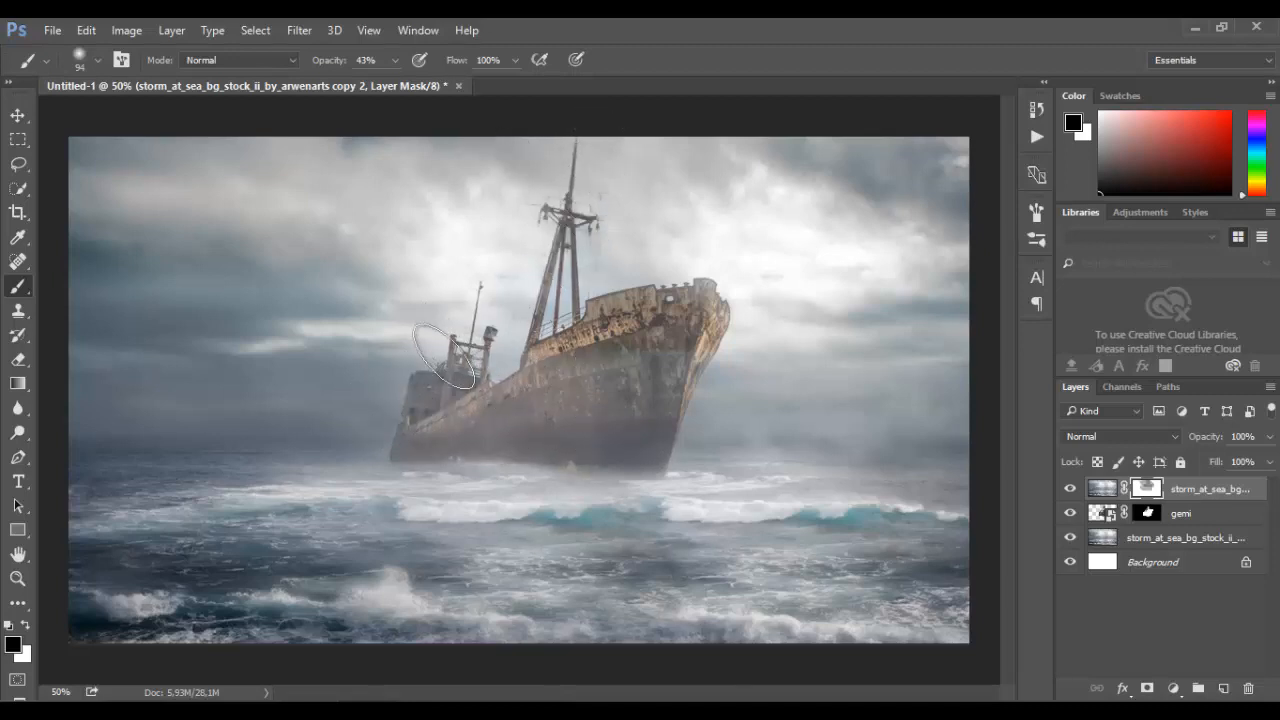
pyautogui.moveTo(655, 357)
pyautogui.mouseDown()
pyautogui.moveTo(611, 413)
pyautogui.moveTo(534, 410)
pyautogui.moveTo(573, 423)
pyautogui.moveTo(614, 406)
pyautogui.moveTo(741, 315)
pyautogui.moveTo(689, 342)
pyautogui.moveTo(703, 361)
pyautogui.moveTo(666, 386)
pyautogui.moveTo(565, 412)
pyautogui.moveTo(653, 417)
pyautogui.moveTo(604, 370)
pyautogui.mouseUp()
pyautogui.moveTo(395, 60); pyautogui.dragTo(361, 90)
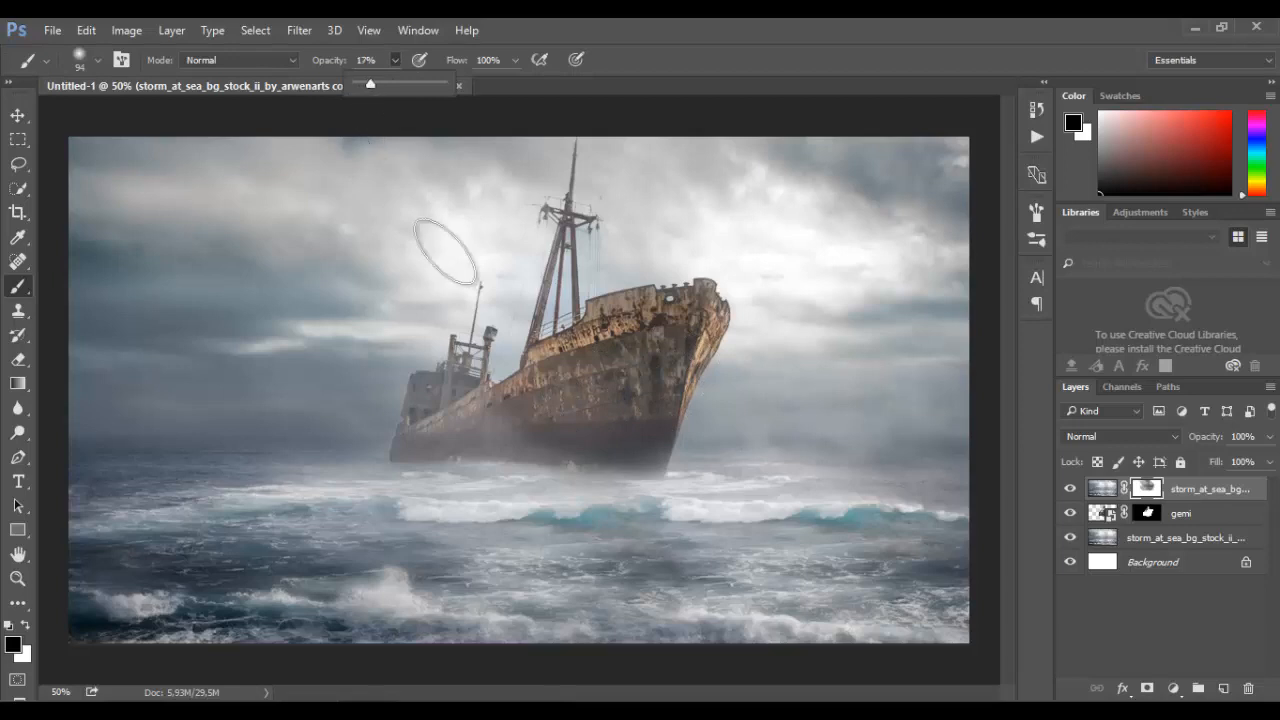
pyautogui.moveTo(476, 415)
pyautogui.mouseDown()
pyautogui.moveTo(490, 415)
pyautogui.moveTo(405, 409)
pyautogui.moveTo(548, 431)
pyautogui.moveTo(622, 394)
pyautogui.moveTo(406, 394)
pyautogui.moveTo(408, 367)
pyautogui.mouseUp()
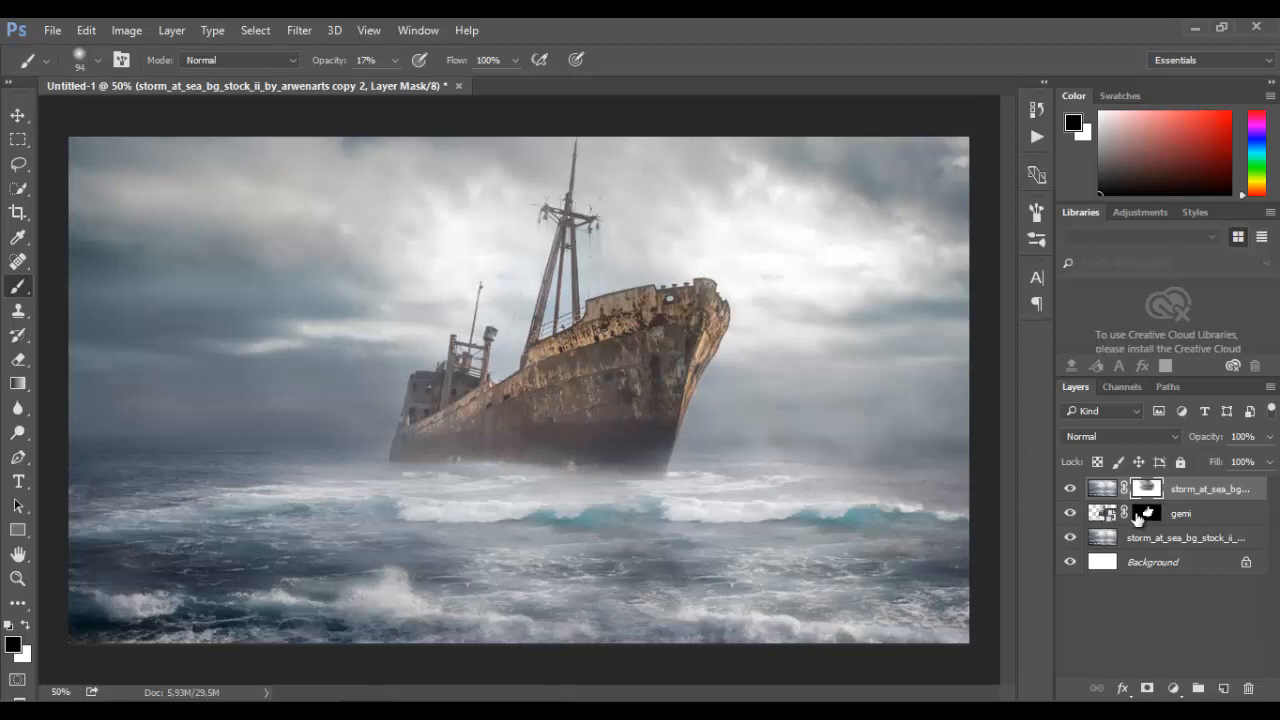
# Target the gemi layer's mask and set up a 12 px brush at 100% opacity for the mast.
pyautogui.click(1138, 514)
pyautogui.rightClick(647, 240)
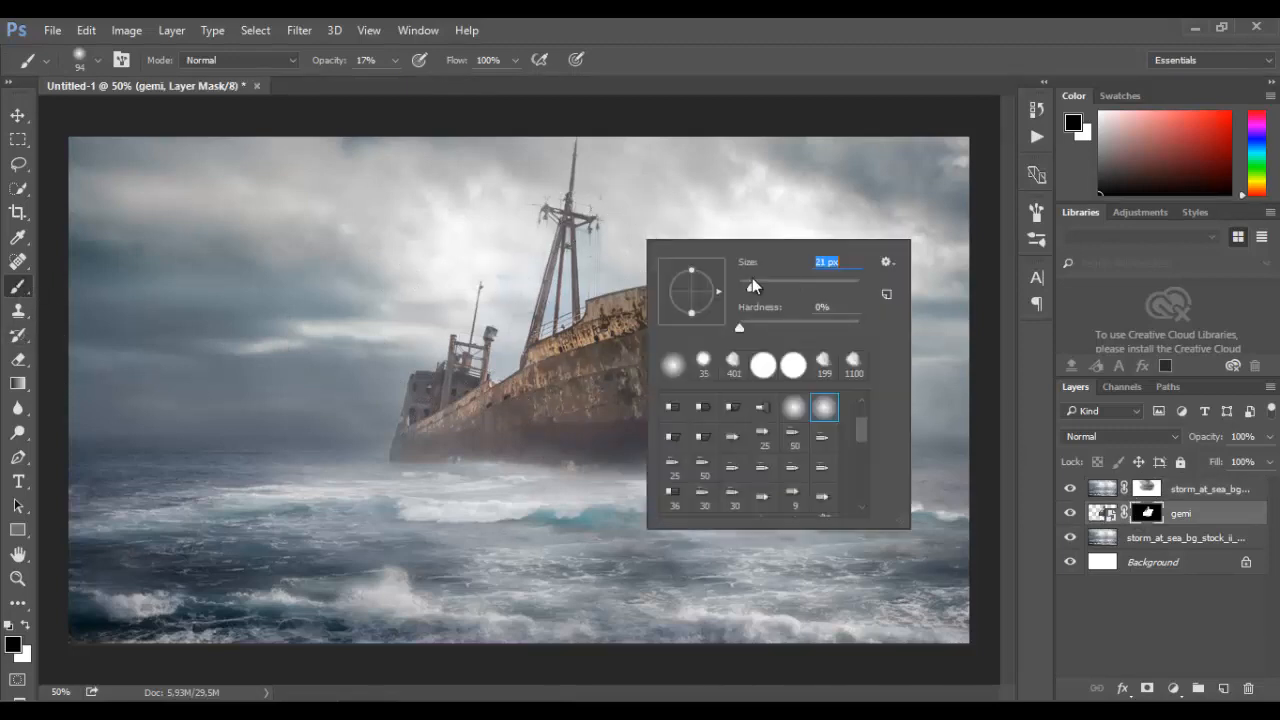
pyautogui.click(606, 198)
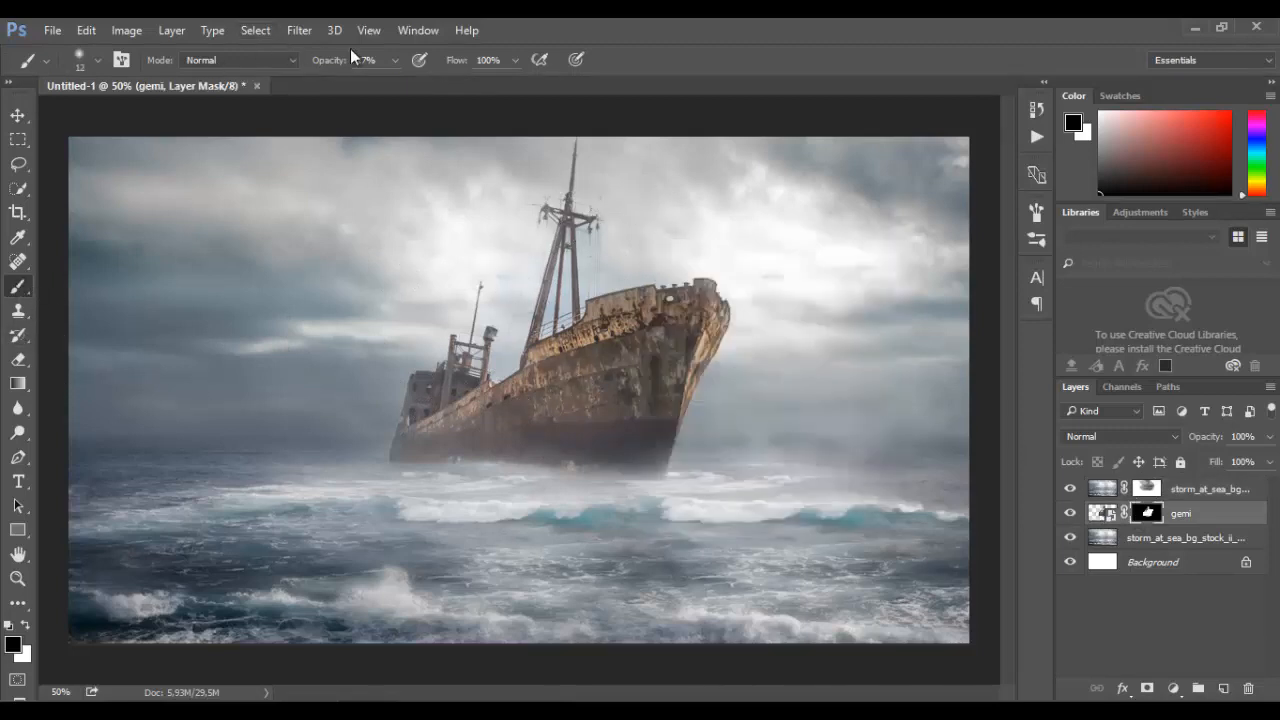
pyautogui.click(396, 63)
pyautogui.click(601, 178)
pyautogui.scroll(4, 563, 246)
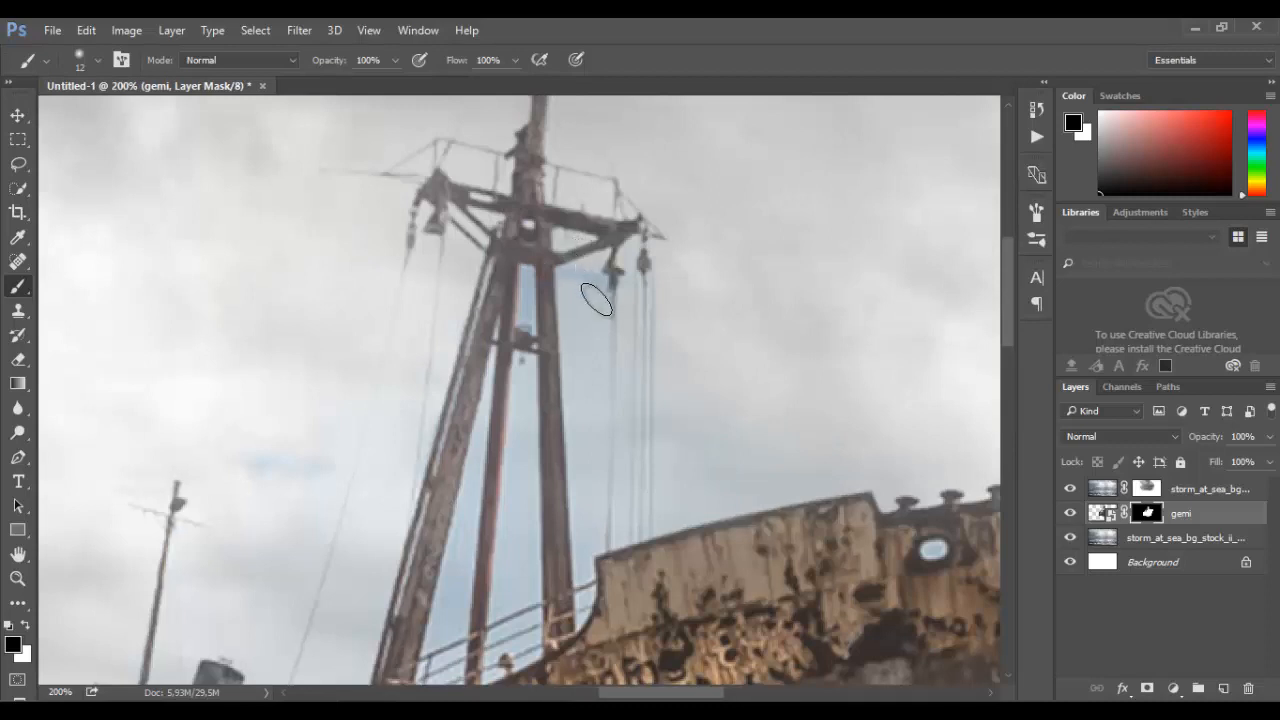
# Try to paint out the blue sky between the mast and its hanging ropes using a 9 px hard round brush.
pyautogui.rightClick(606, 299)
pyautogui.moveTo(697, 328)
pyautogui.mouseDown()
pyautogui.moveTo(620, 322)
pyautogui.moveTo(696, 328)
pyautogui.mouseUp()
pyautogui.click(578, 293)
pyautogui.rightClick(591, 286)
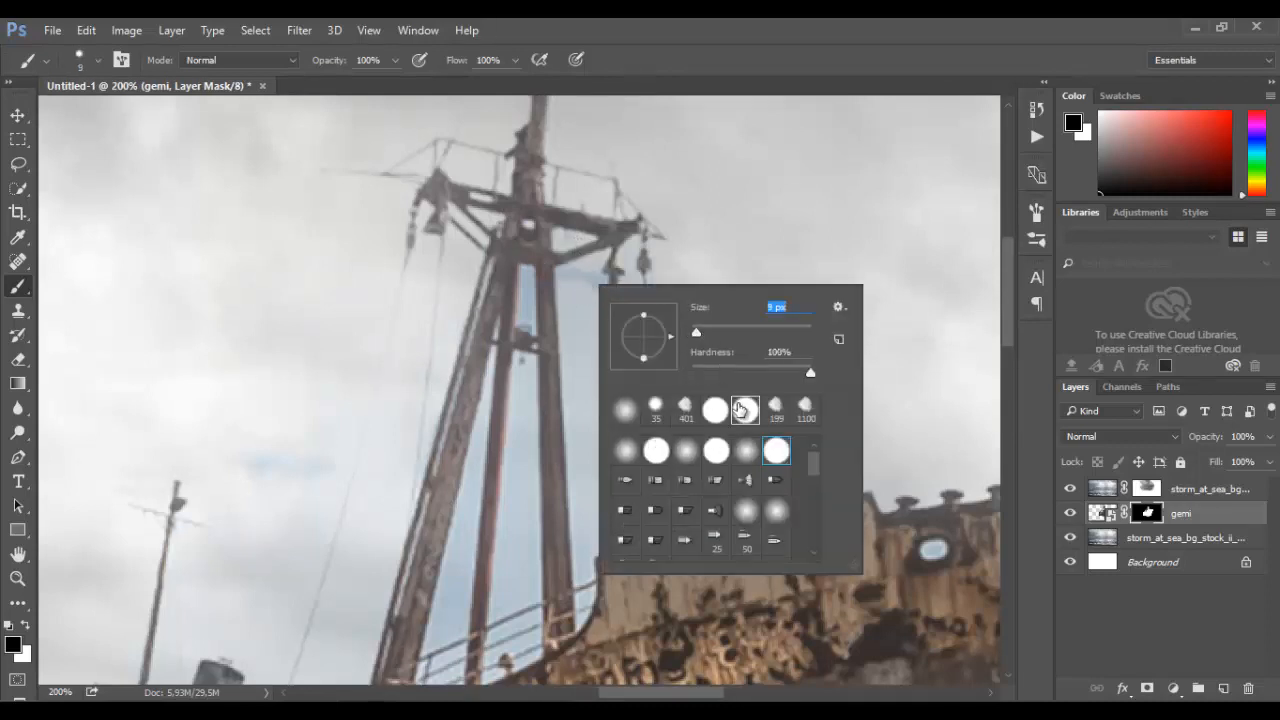
pyautogui.click(586, 276)
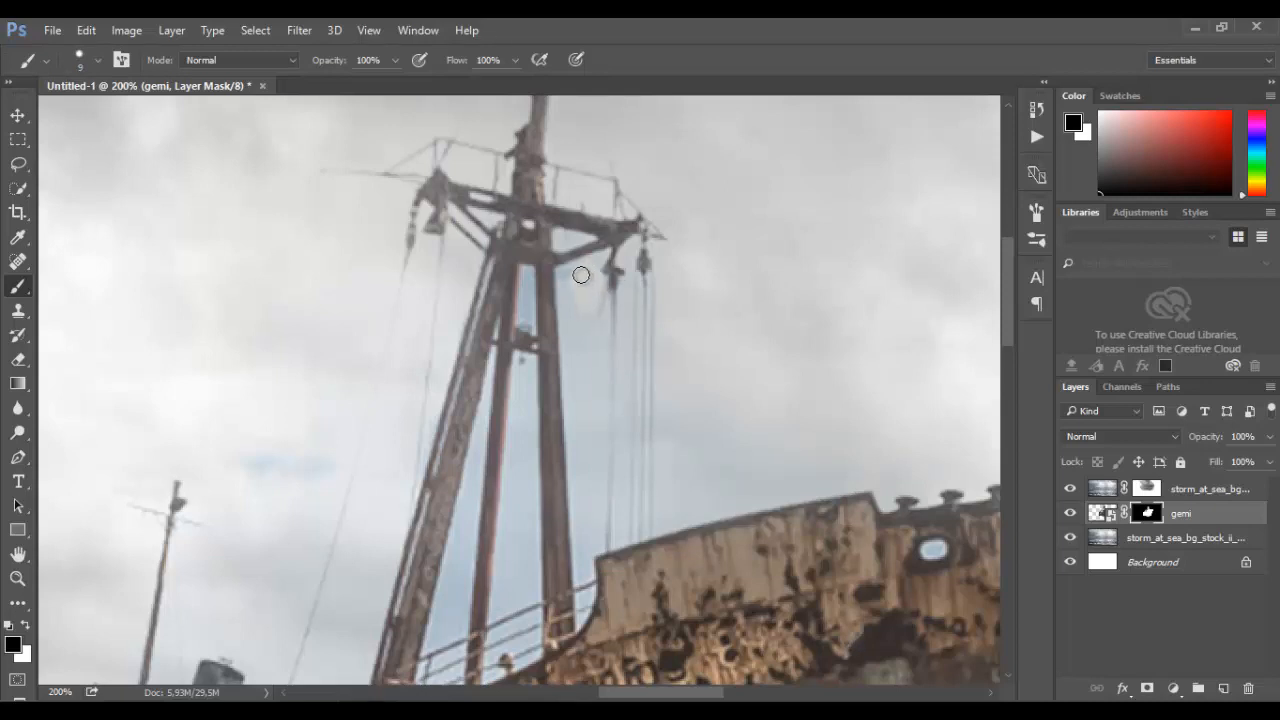
pyautogui.moveTo(585, 285); pyautogui.dragTo(570, 275)
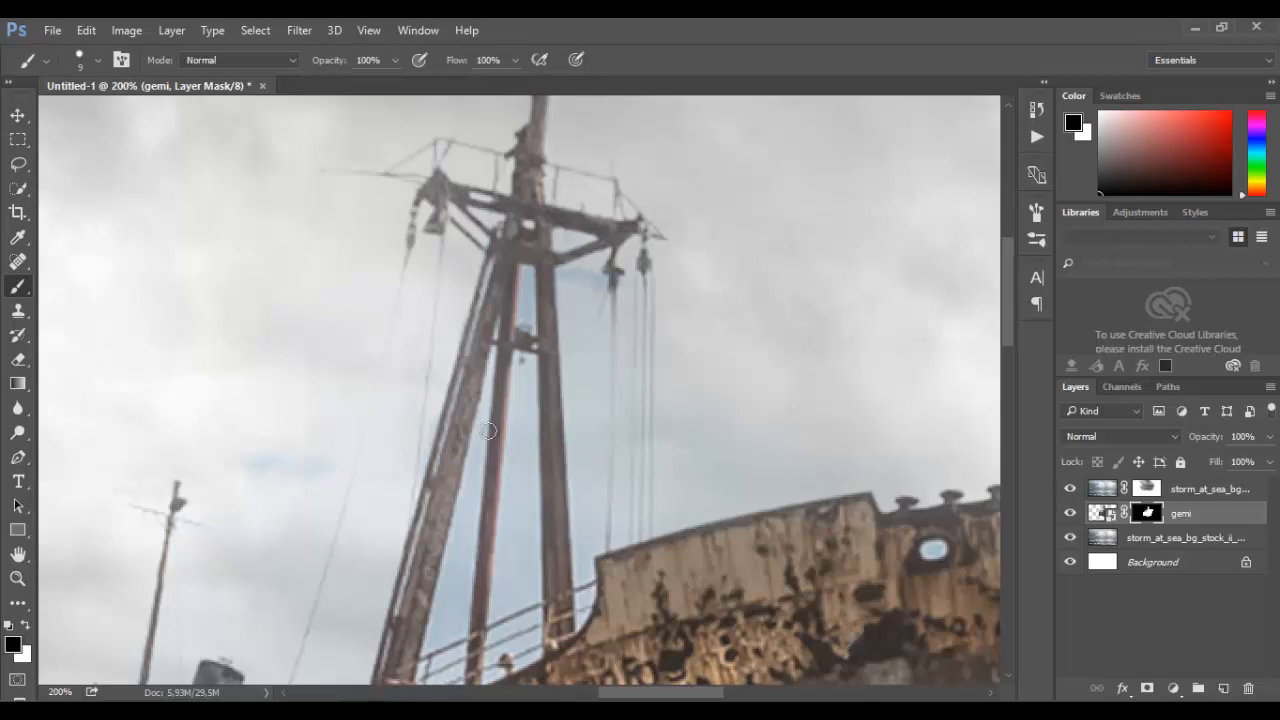
# Paint out the blue sky patch between the mast and its hanging ropes with a 6 px soft brush at 41% opacity.
pyautogui.rightClick(621, 500)
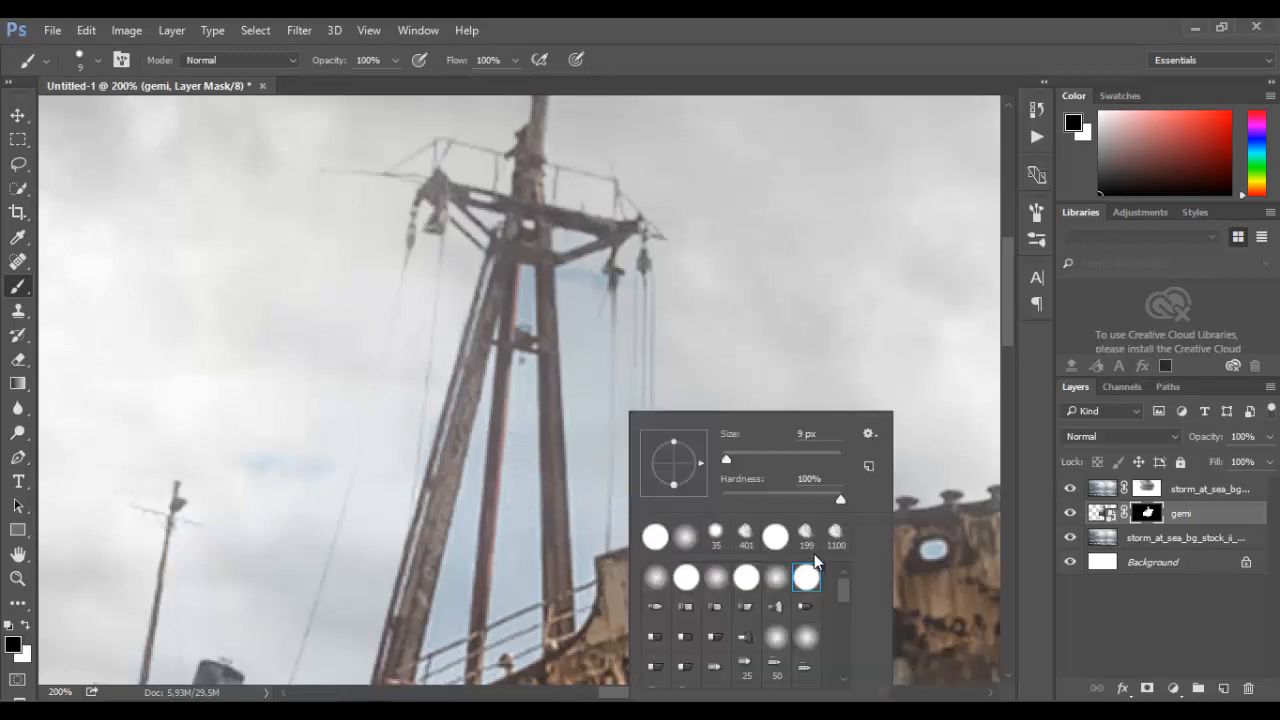
pyautogui.click(806, 637)
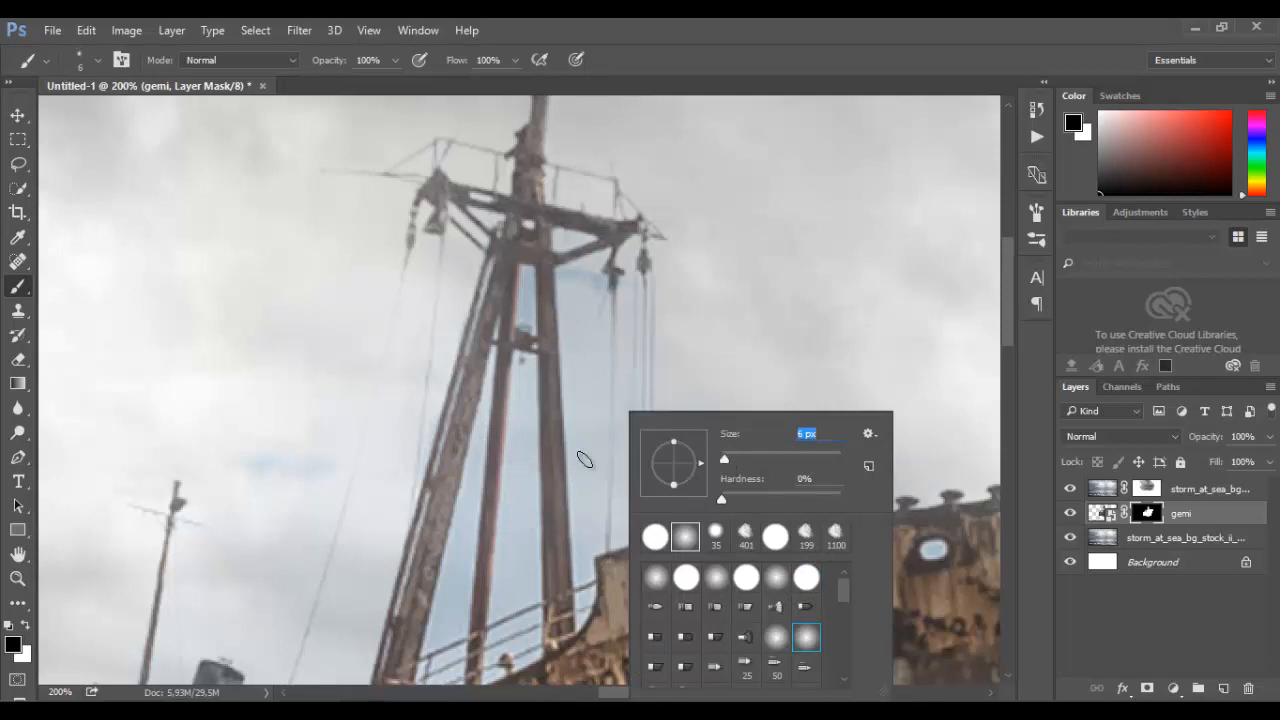
pyautogui.moveTo(528, 466)
pyautogui.mouseDown()
pyautogui.moveTo(526, 489)
pyautogui.moveTo(522, 398)
pyautogui.mouseUp()
pyautogui.hotkey('ctrl', 'z')
pyautogui.click(395, 61)
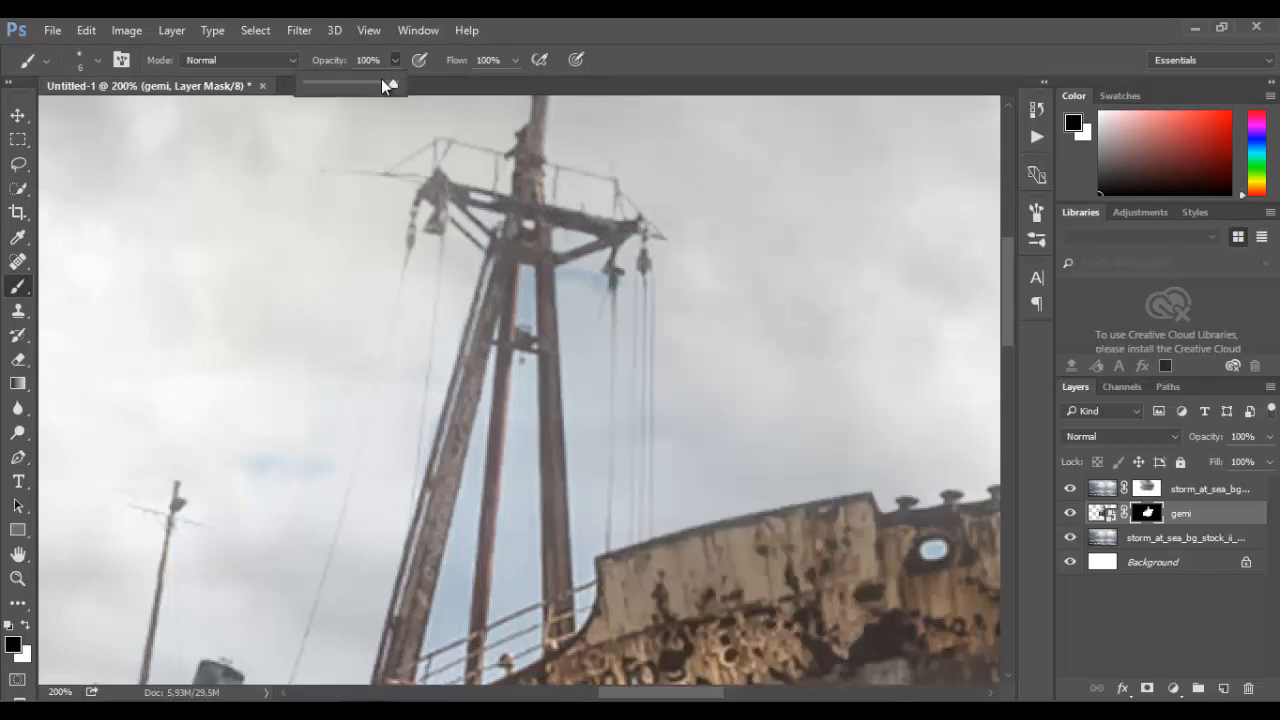
pyautogui.click(587, 281)
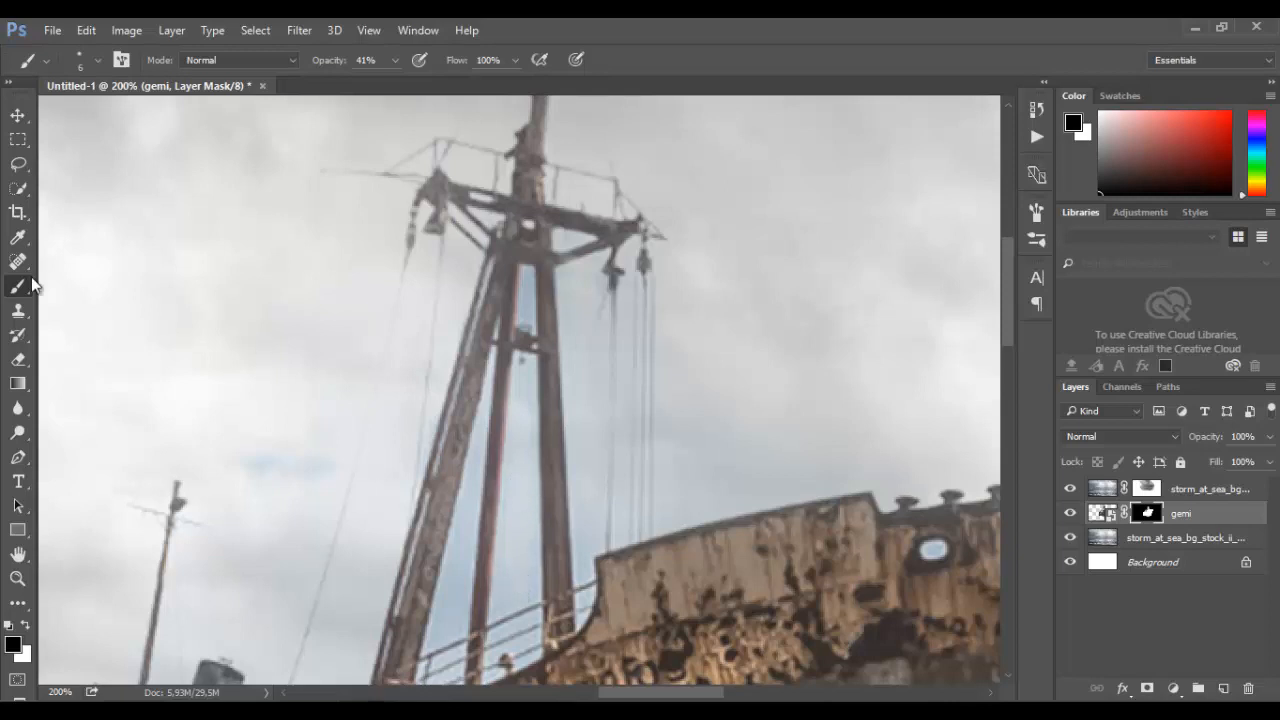
# Outline the gap between the mast legs below the crossbar with the Polygonal Lasso, mask out its sky at 41% opacity, and deselect.
pyautogui.moveTo(18, 188)
pyautogui.mouseDown()
pyautogui.moveTo(64, 195)
pyautogui.moveTo(90, 182)
pyautogui.mouseUp()
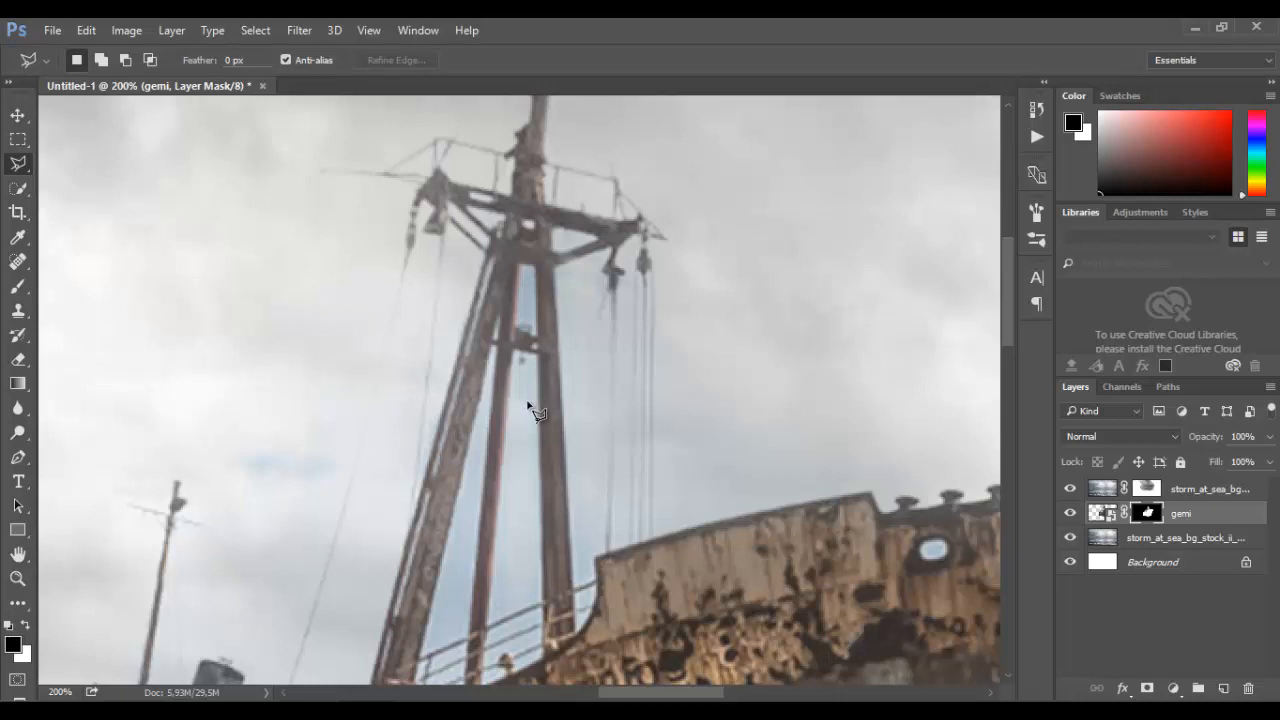
pyautogui.click(517, 352)
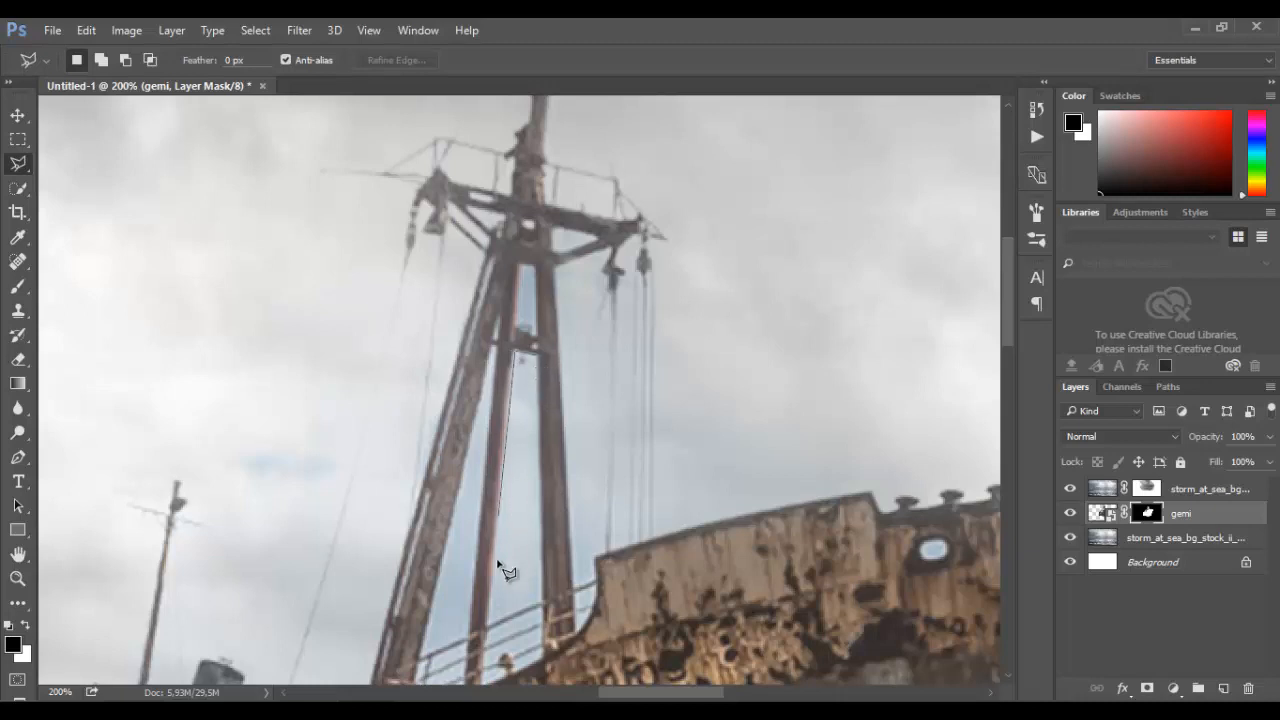
pyautogui.click(494, 620)
pyautogui.click(541, 592)
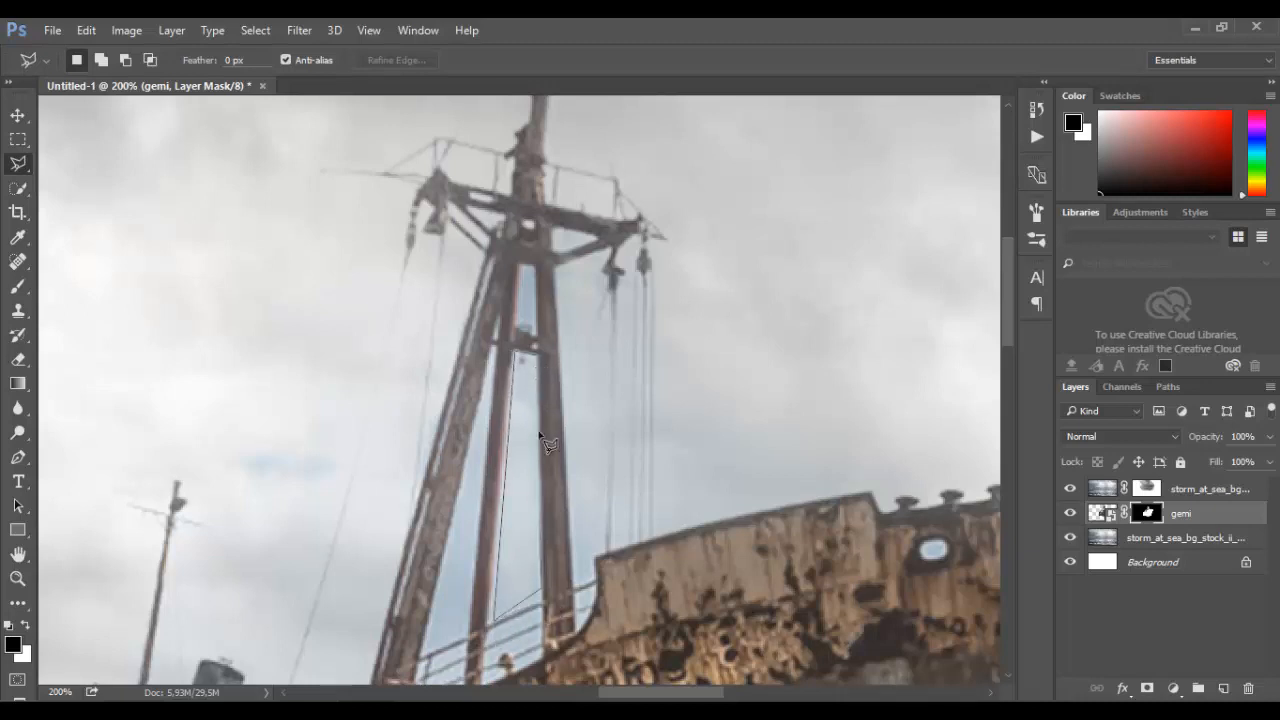
pyautogui.doubleClick(541, 360)
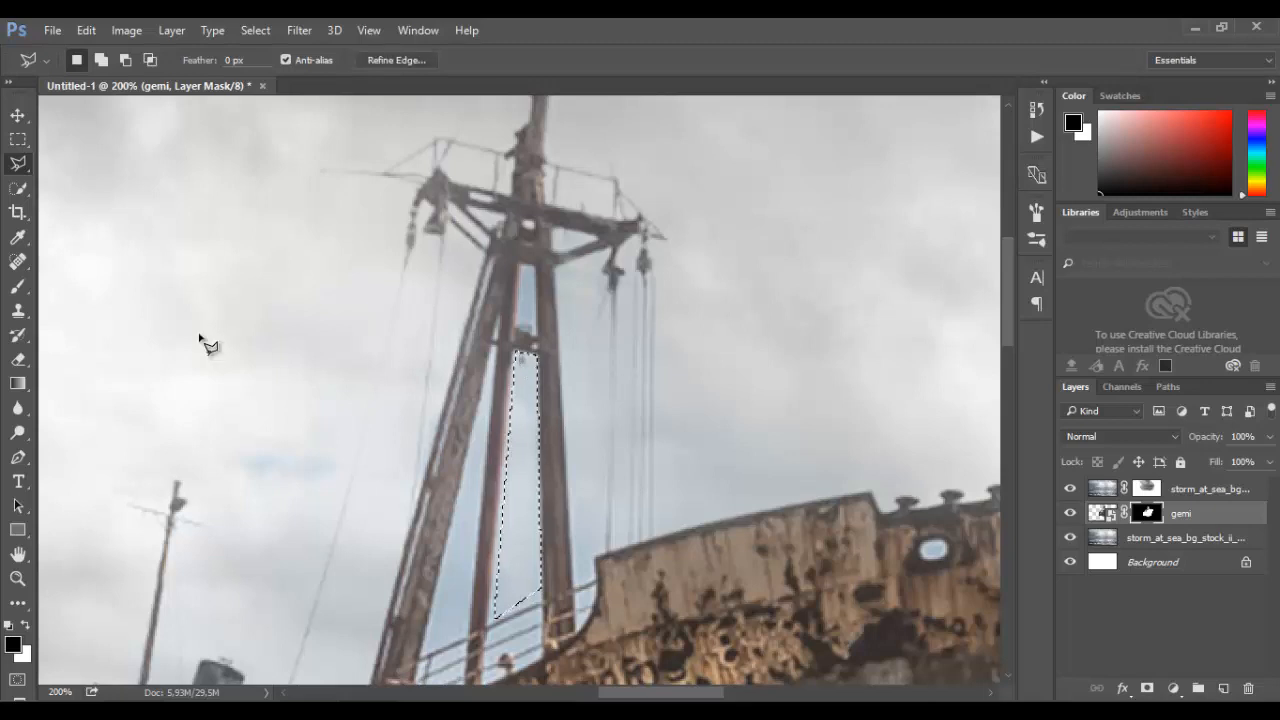
pyautogui.click(18, 286)
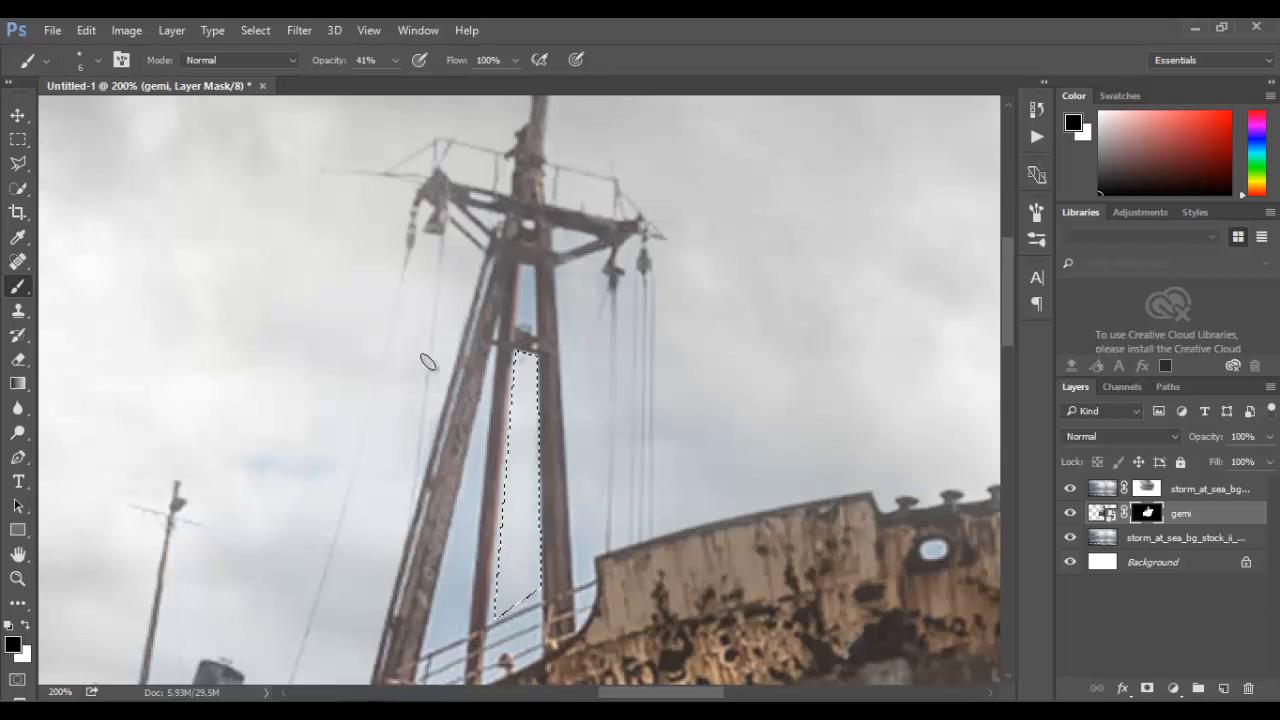
pyautogui.click(18, 139)
pyautogui.click(300, 244)
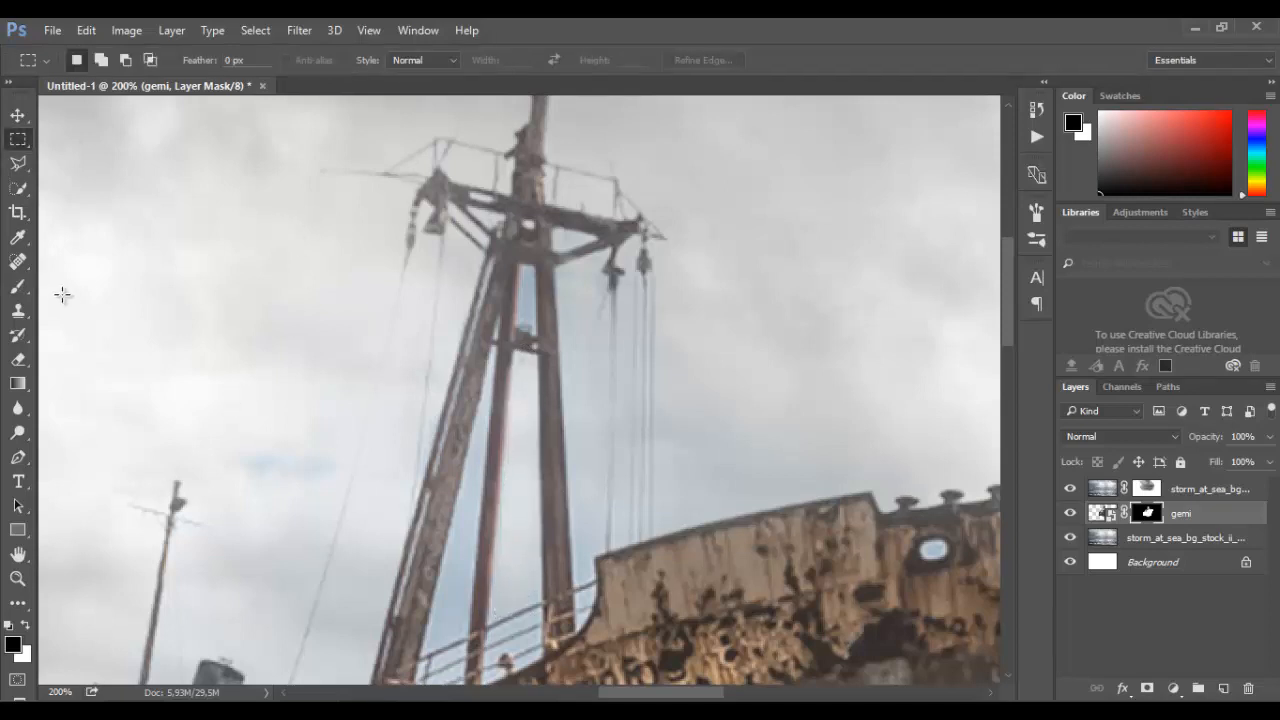
# Outline the small blue gap above the mast's crossbar with the Polygonal Lasso, paint its sky out of the gemi mask, and deselect.
pyautogui.click(18, 164)
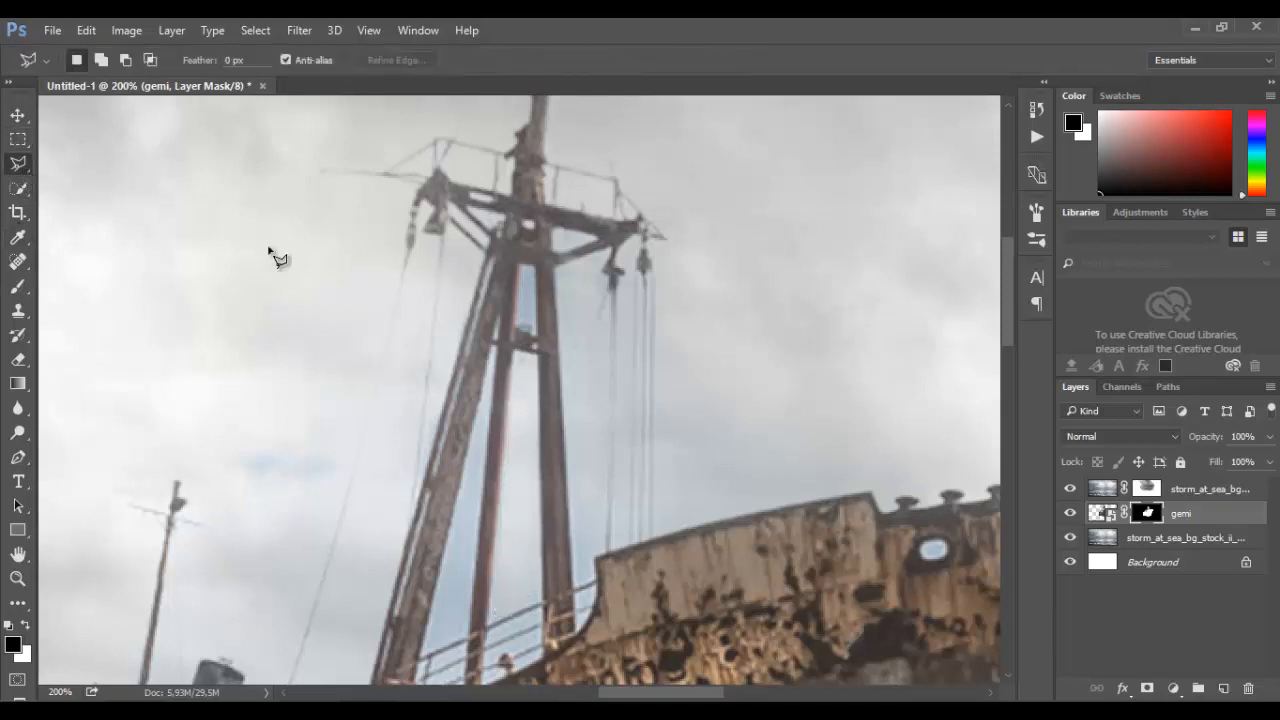
pyautogui.keyDown('ctrl'); pyautogui.click(533, 254); pyautogui.keyUp('ctrl')
pyautogui.keyDown('ctrl'); pyautogui.click(532, 252); pyautogui.keyUp('ctrl')
pyautogui.keyDown('ctrl'); pyautogui.click(532, 252); pyautogui.keyUp('ctrl')
pyautogui.click(541, 289)
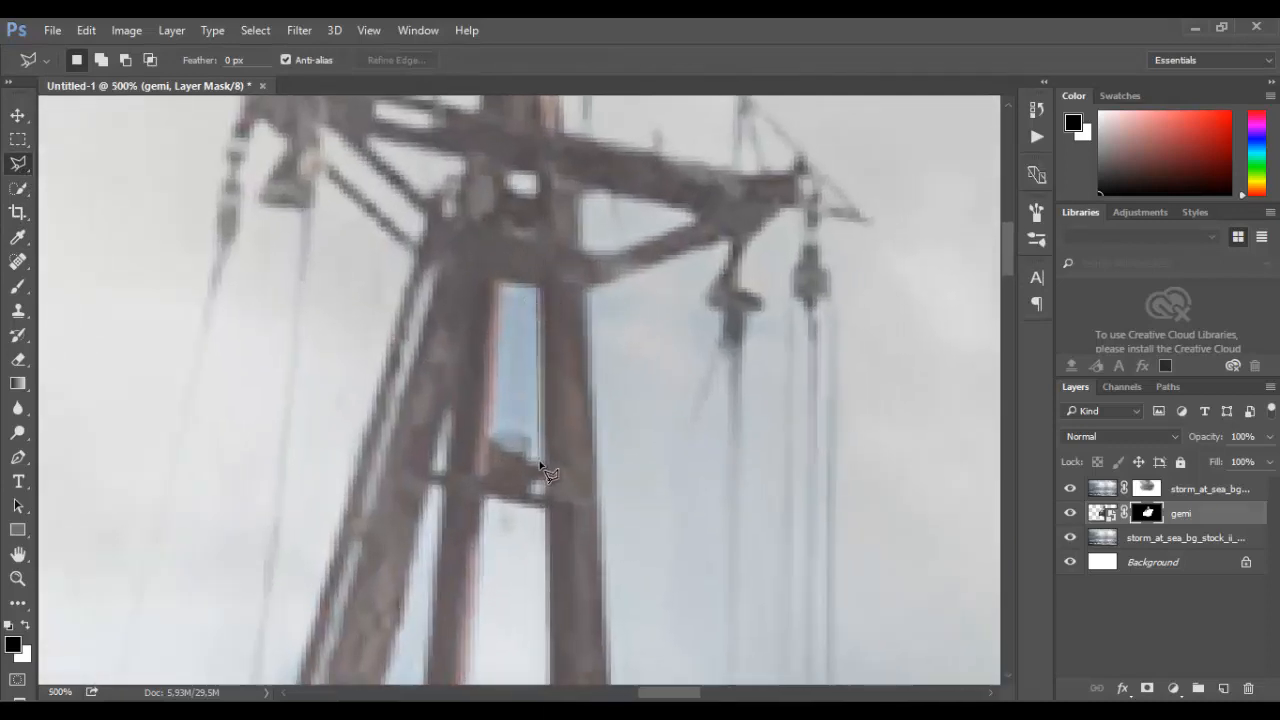
pyautogui.click(540, 462)
pyautogui.click(492, 441)
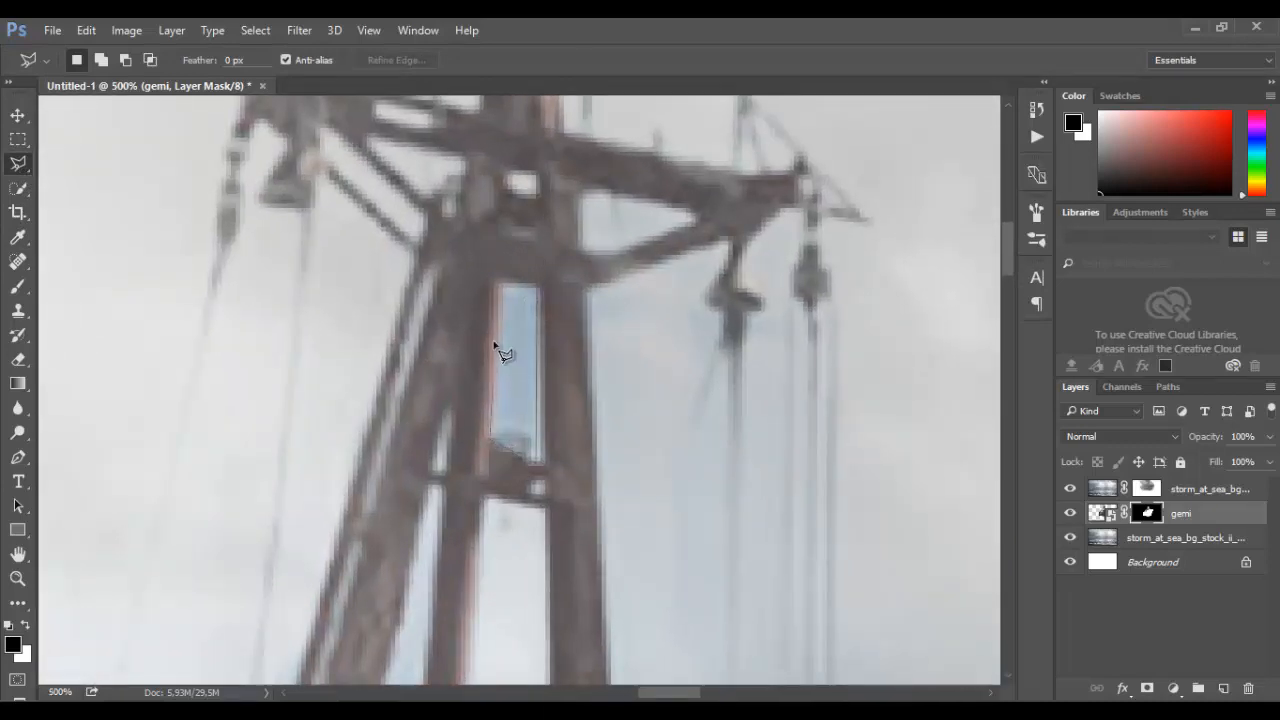
pyautogui.click(507, 287)
pyautogui.click(541, 289)
pyautogui.press('b')
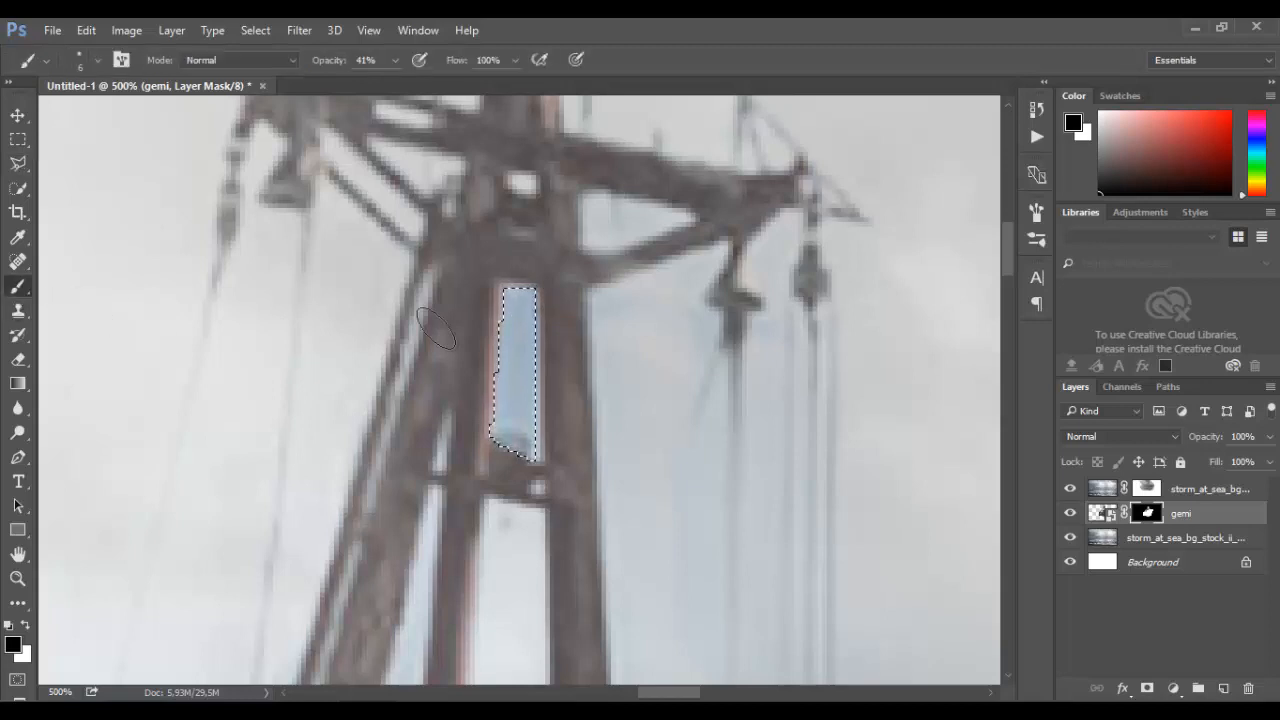
pyautogui.moveTo(543, 288)
pyautogui.mouseDown()
pyautogui.moveTo(505, 401)
pyautogui.moveTo(521, 379)
pyautogui.moveTo(511, 458)
pyautogui.moveTo(534, 414)
pyautogui.moveTo(533, 300)
pyautogui.mouseUp()
pyautogui.click(18, 142)
pyautogui.click(343, 265)
# Outline the long gap between the thick slanted mast leg and the thin middle leg, mask out its blue sky, and deselect.
pyautogui.keyDown('ctrl'); pyautogui.keyDown('alt'); pyautogui.click(391, 338); pyautogui.keyUp('alt'); pyautogui.keyUp('ctrl')
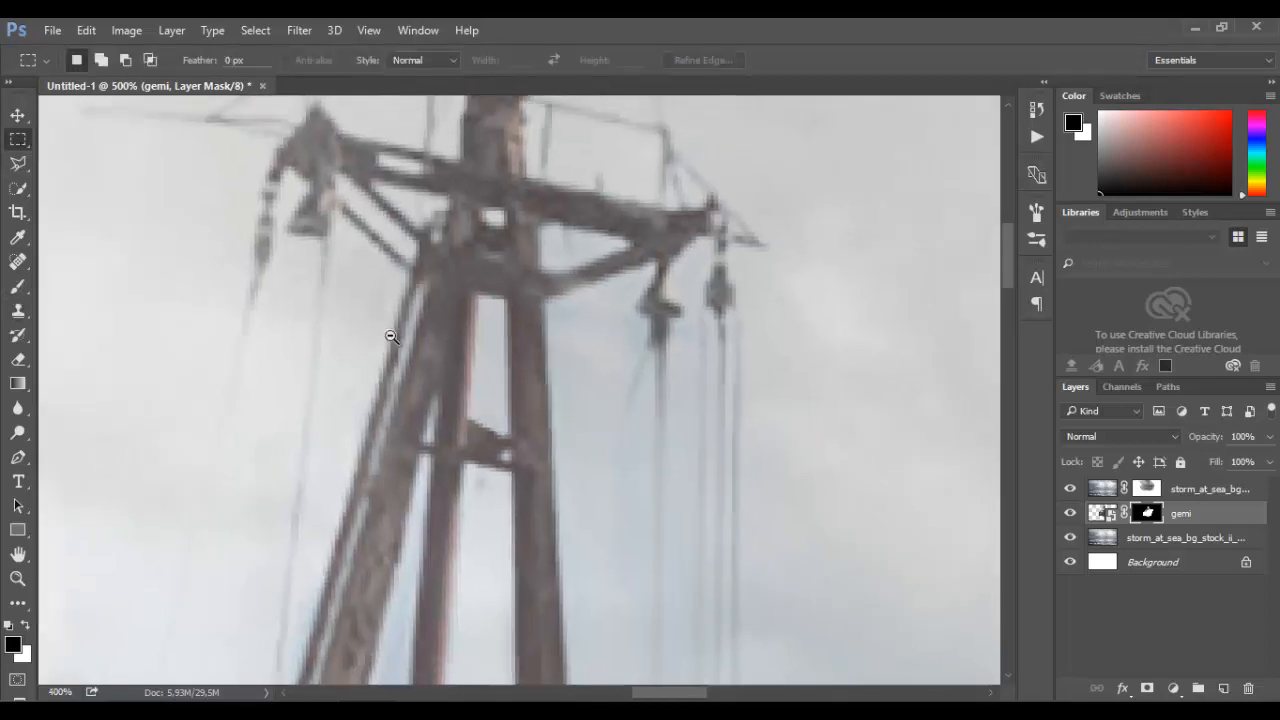
pyautogui.keyDown('ctrl'); pyautogui.keyDown('alt'); pyautogui.click(391, 338); pyautogui.keyUp('alt'); pyautogui.keyUp('ctrl')
pyautogui.keyDown('ctrl'); pyautogui.keyDown('alt'); pyautogui.click(391, 338); pyautogui.keyUp('alt'); pyautogui.keyUp('ctrl')
pyautogui.keyDown('ctrl'); pyautogui.keyDown('alt'); pyautogui.click(378, 430); pyautogui.keyUp('alt'); pyautogui.keyUp('ctrl')
pyautogui.keyDown('ctrl'); pyautogui.click(354, 590); pyautogui.keyUp('ctrl')
pyautogui.keyDown('ctrl'); pyautogui.click(354, 590); pyautogui.keyUp('ctrl')
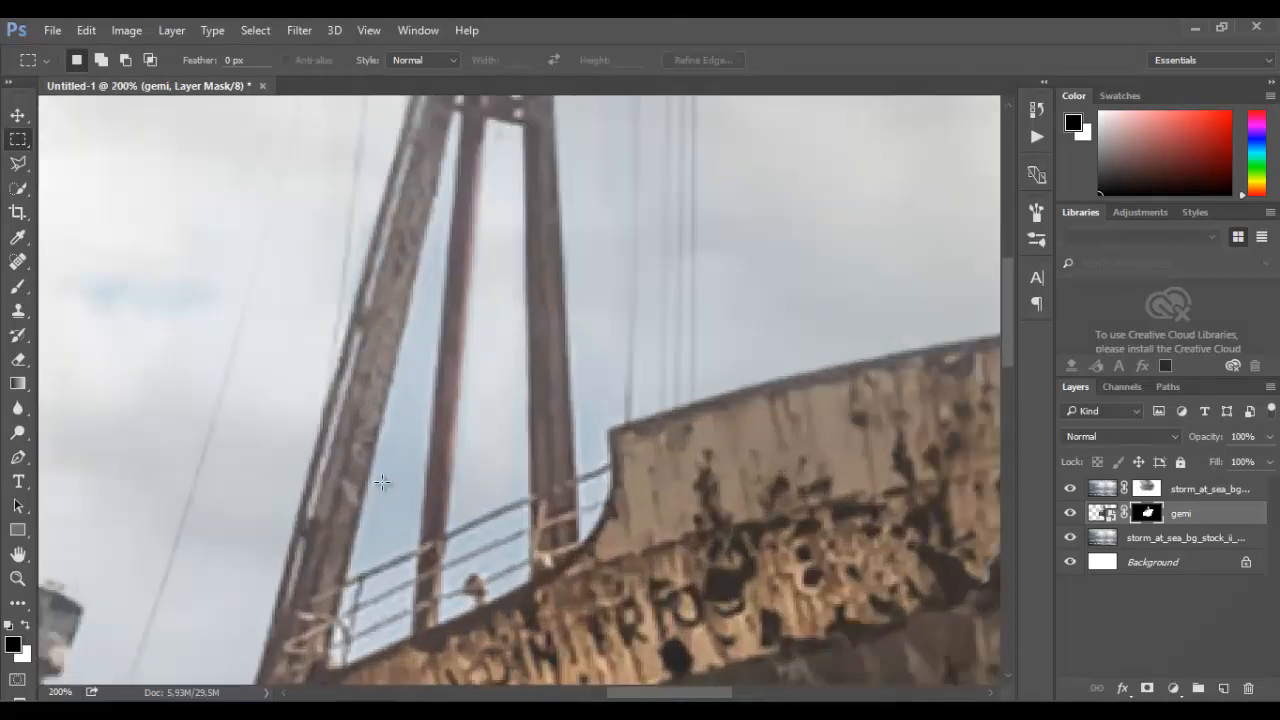
pyautogui.click(18, 163)
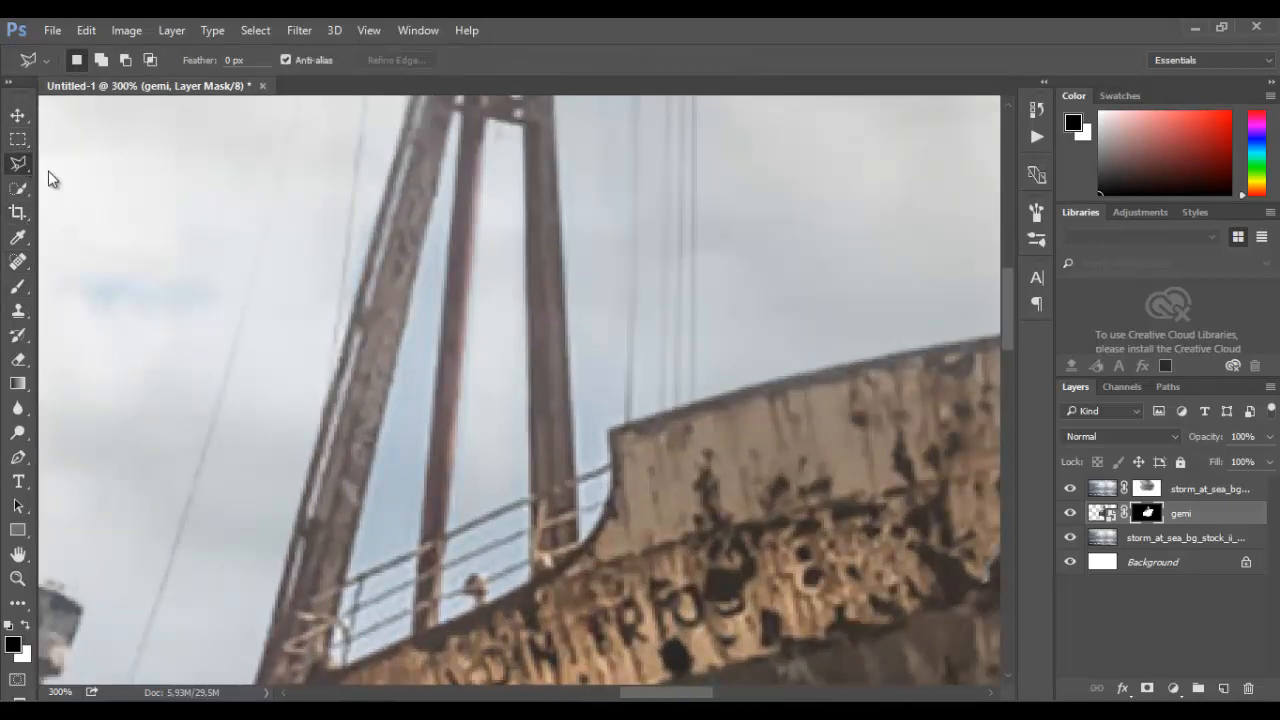
pyautogui.click(417, 551)
pyautogui.scroll(3, 470, 300)
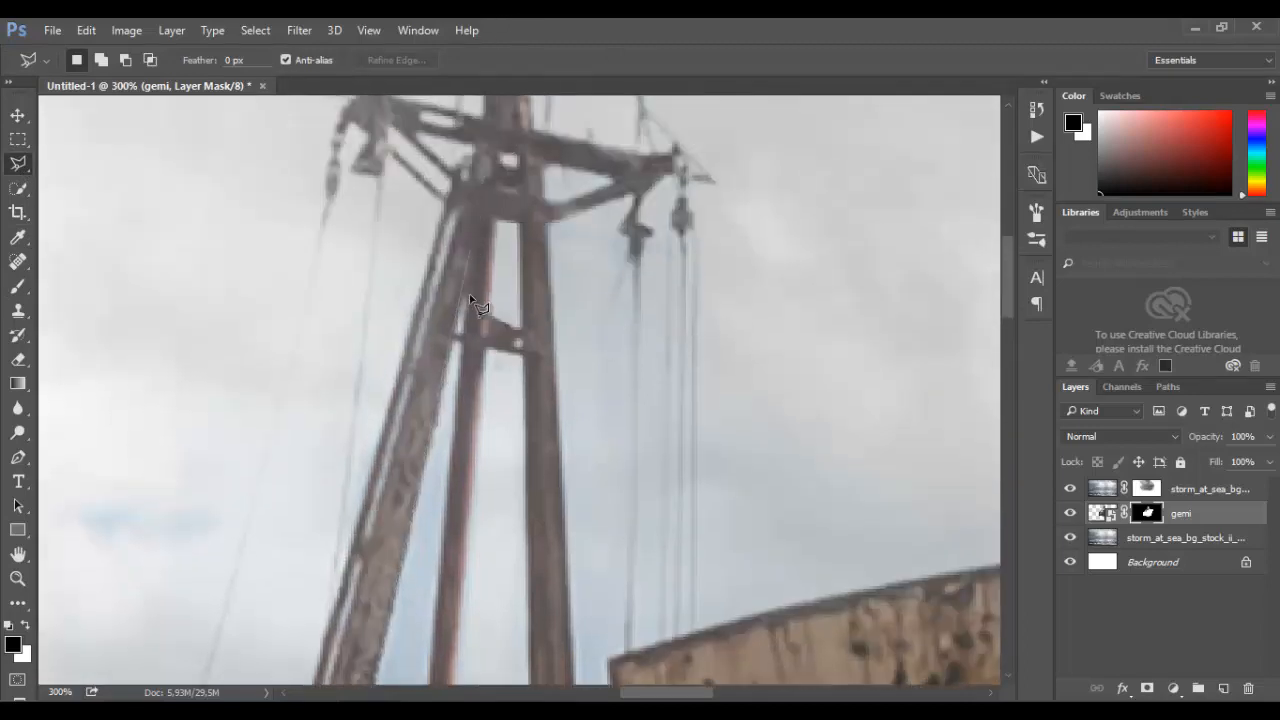
pyautogui.click(458, 352)
pyautogui.scroll(-3, 458, 352)
pyautogui.click(420, 569)
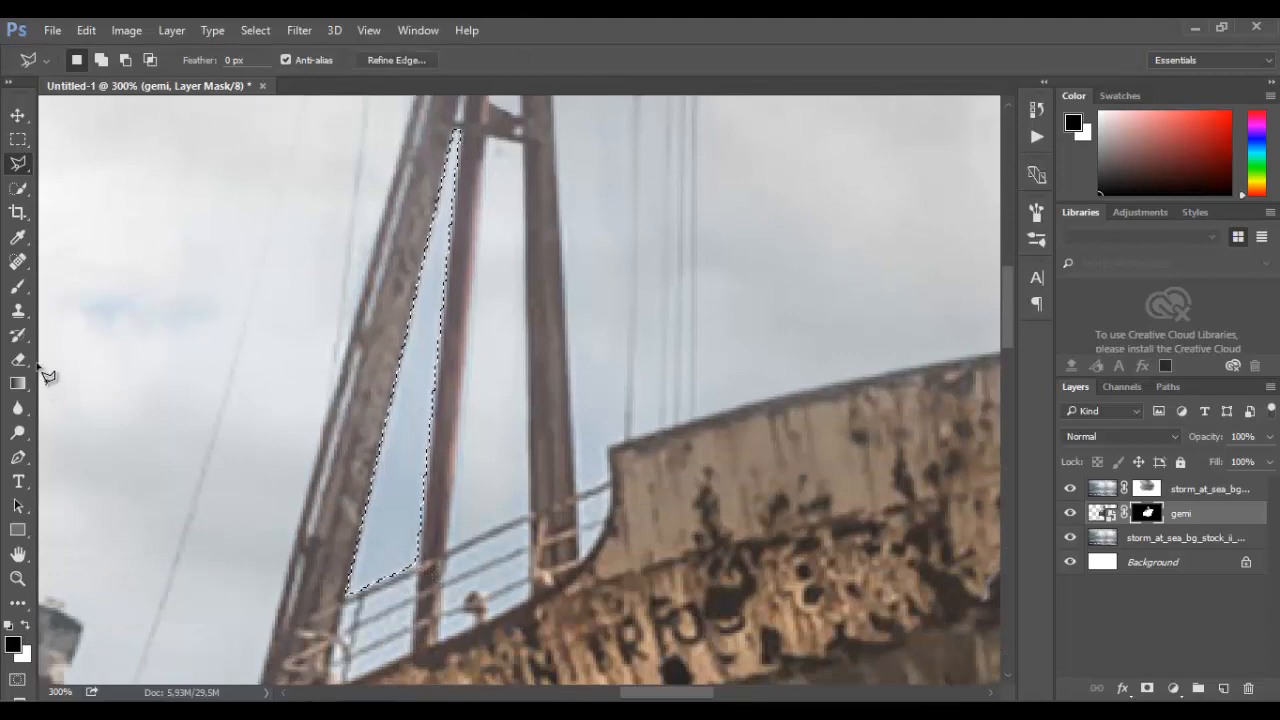
pyautogui.click(18, 286)
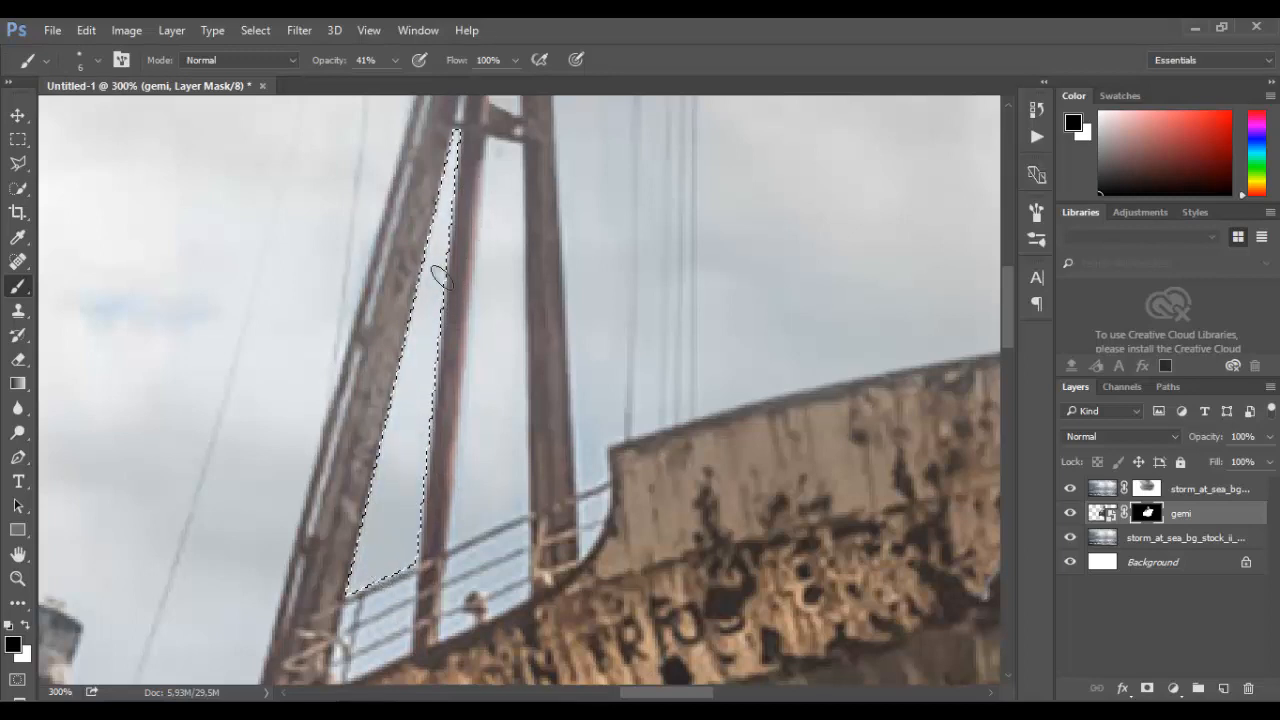
pyautogui.scroll(3, 437, 250)
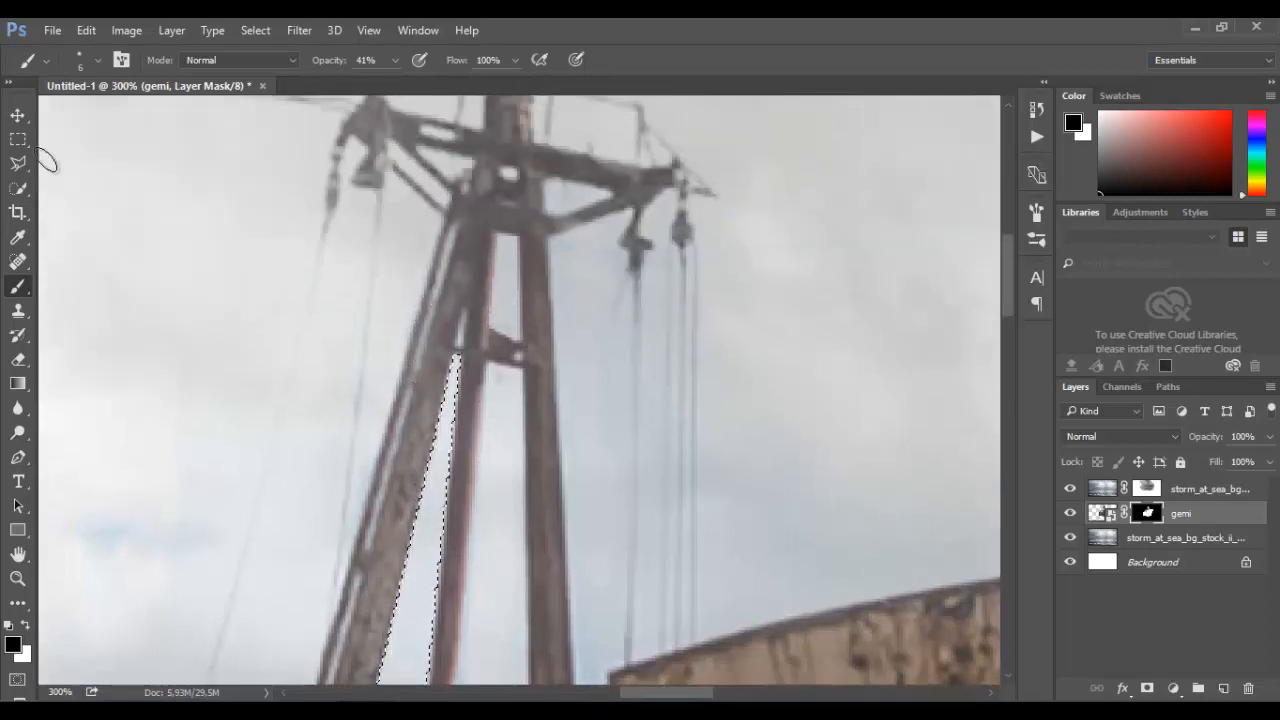
pyautogui.click(18, 139)
pyautogui.click(117, 146)
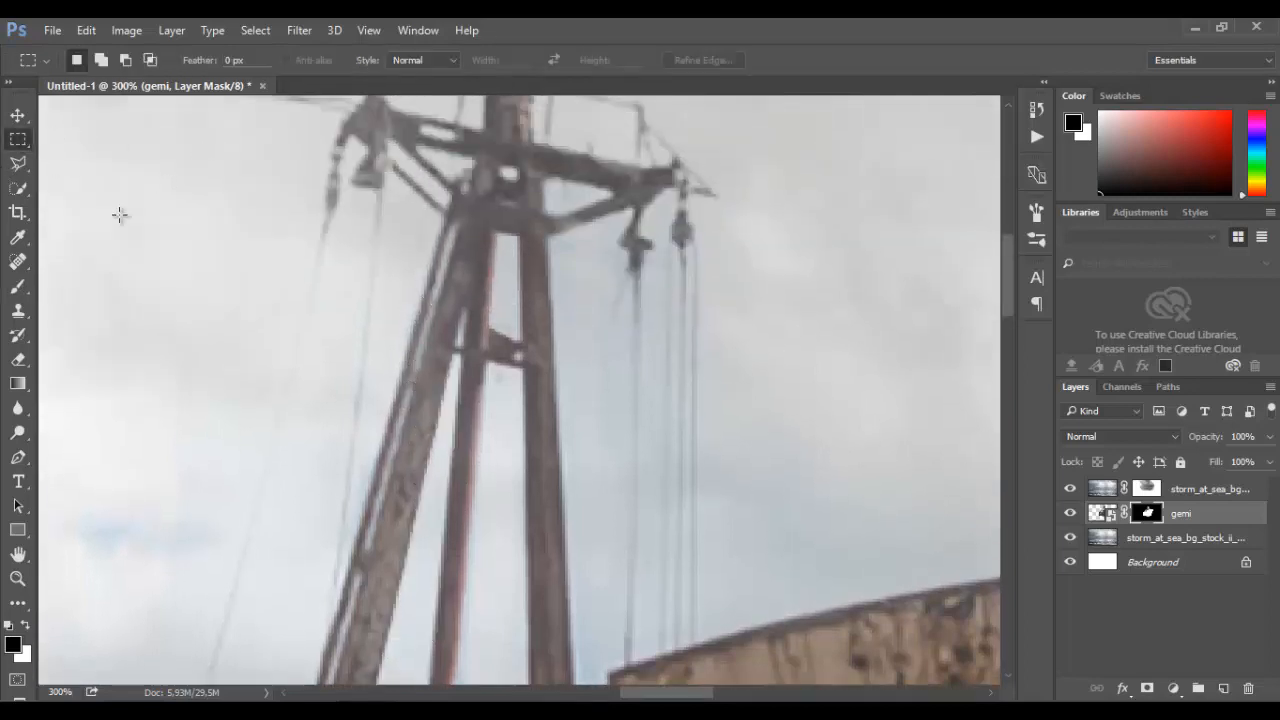
# Outline the gap above the crossbar again, paint out the leftover sky fringe on the gemi mask, and deselect.
pyautogui.click(18, 163)
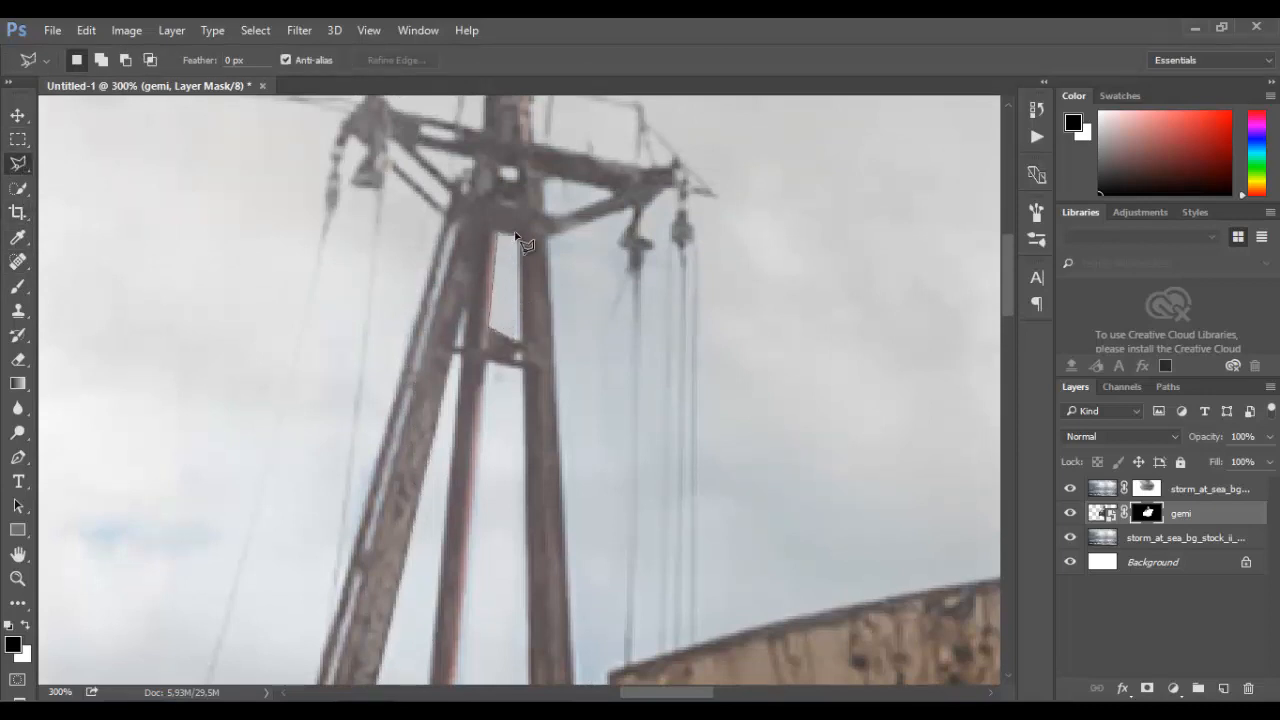
pyautogui.click(516, 238)
pyautogui.doubleClick(521, 345)
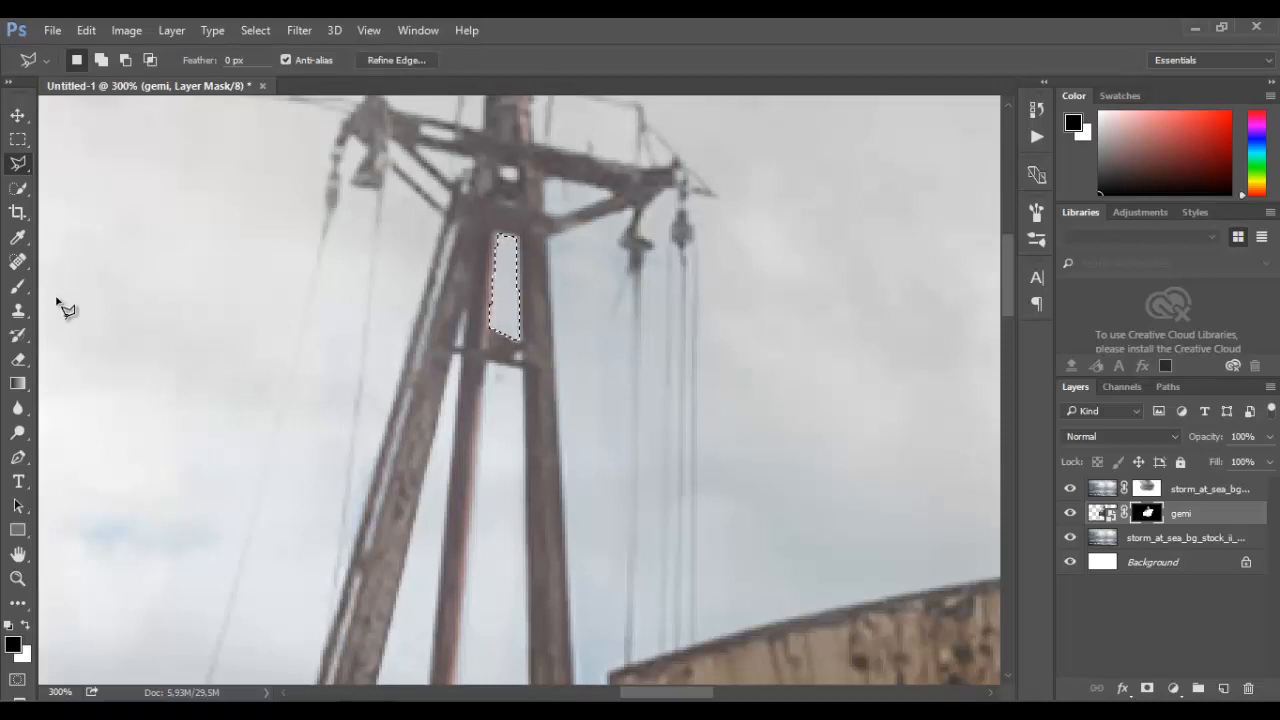
pyautogui.click(18, 286)
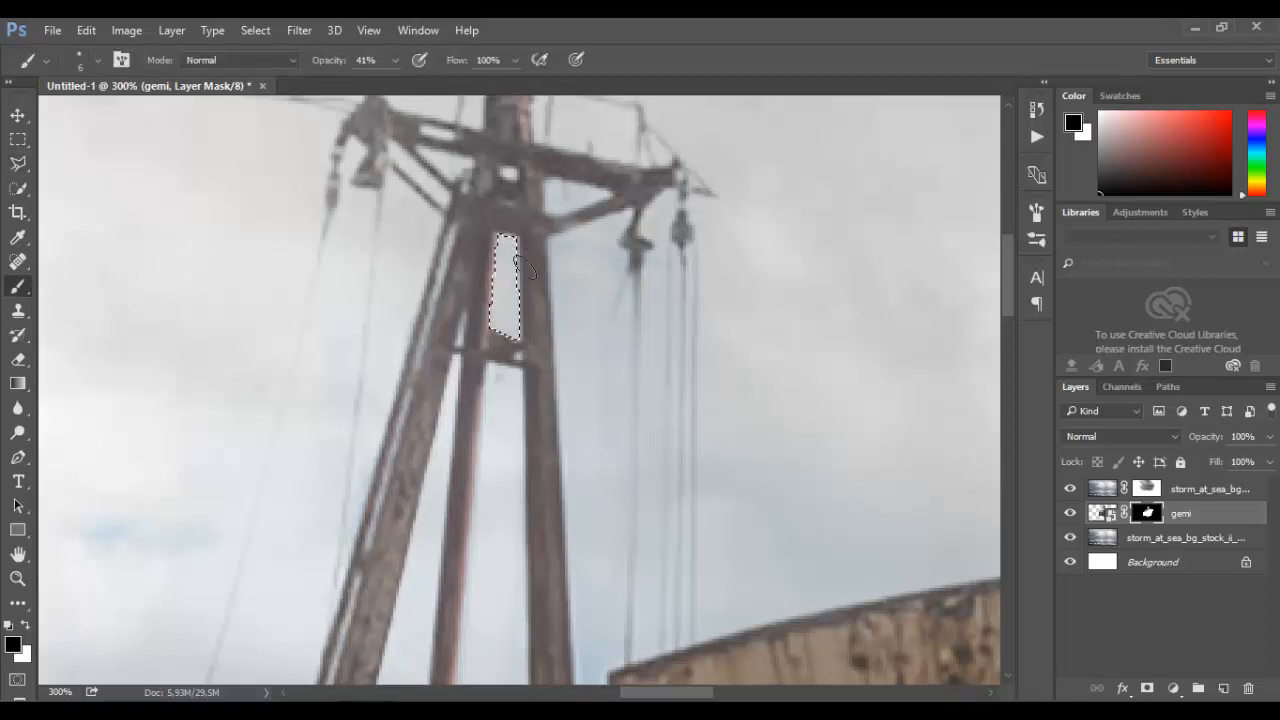
pyautogui.press('m')
pyautogui.keyDown('ctrl'); pyautogui.keyDown('alt'); pyautogui.click(319, 182); pyautogui.keyUp('alt'); pyautogui.keyUp('ctrl')
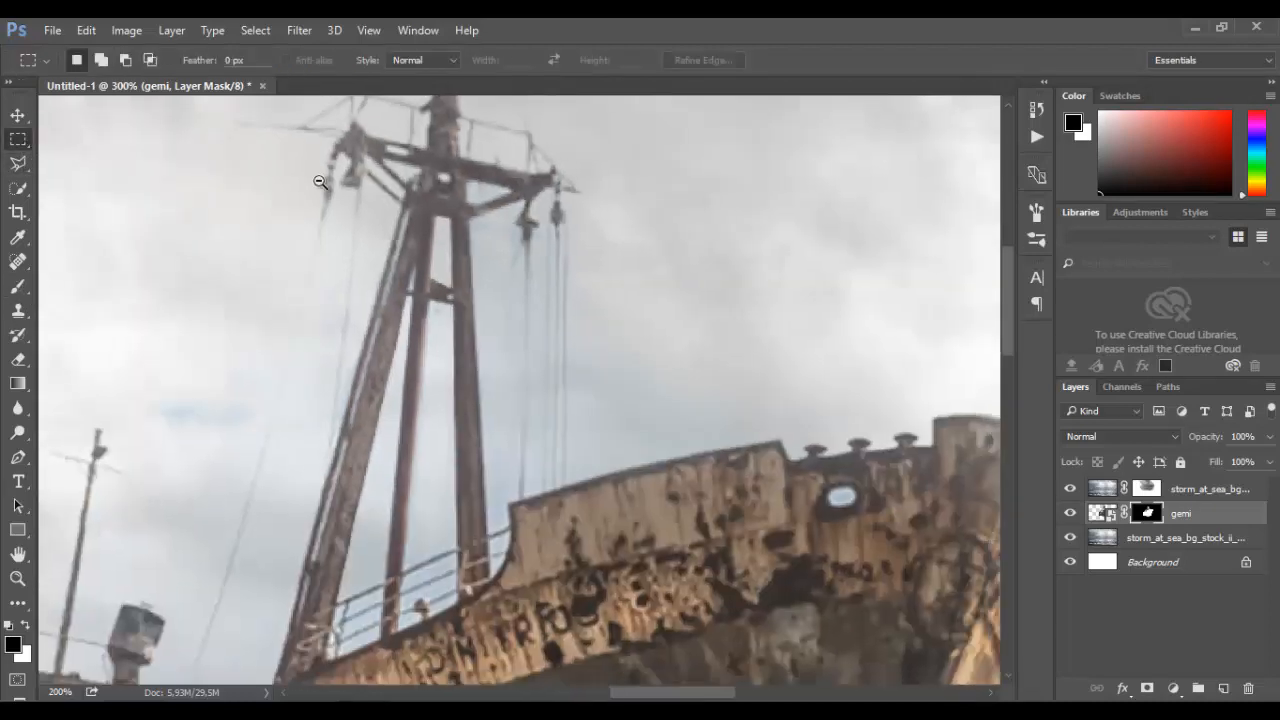
pyautogui.keyDown('ctrl'); pyautogui.keyDown('alt'); pyautogui.click(319, 182); pyautogui.keyUp('alt'); pyautogui.keyUp('ctrl')
pyautogui.keyDown('ctrl'); pyautogui.keyDown('alt'); pyautogui.click(319, 182); pyautogui.keyUp('alt'); pyautogui.keyUp('ctrl')
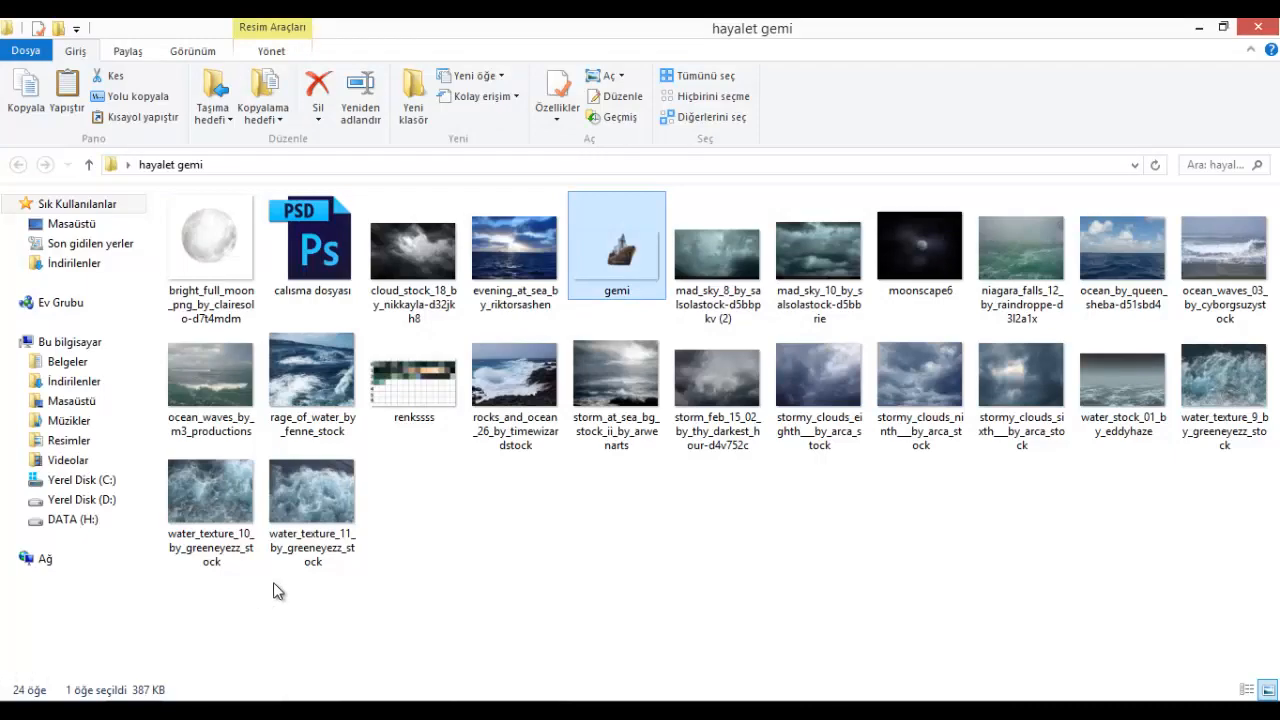
# Place the ocean_waves_by_m3_productions image from the hayalet gemi folder and put its layer above the storm layers.
pyautogui.moveTo(210, 385); pyautogui.dragTo(365, 688)
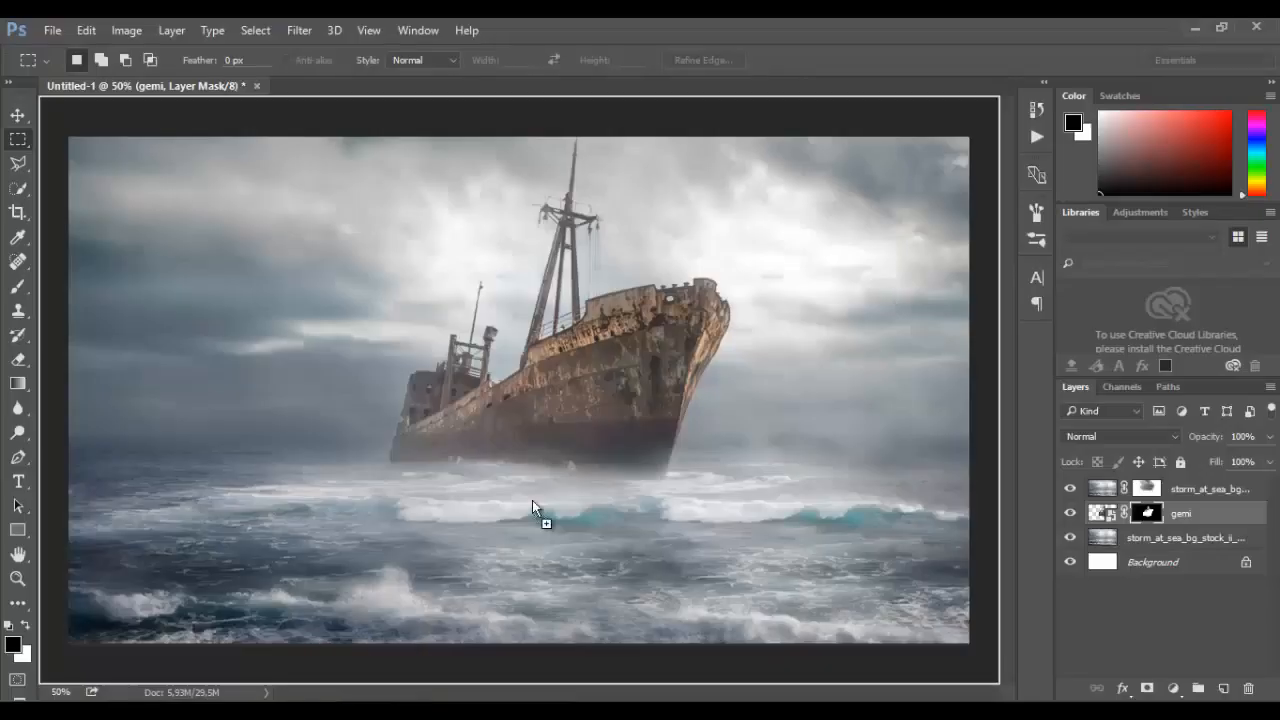
pyautogui.moveTo(532, 500); pyautogui.dragTo(533, 438)
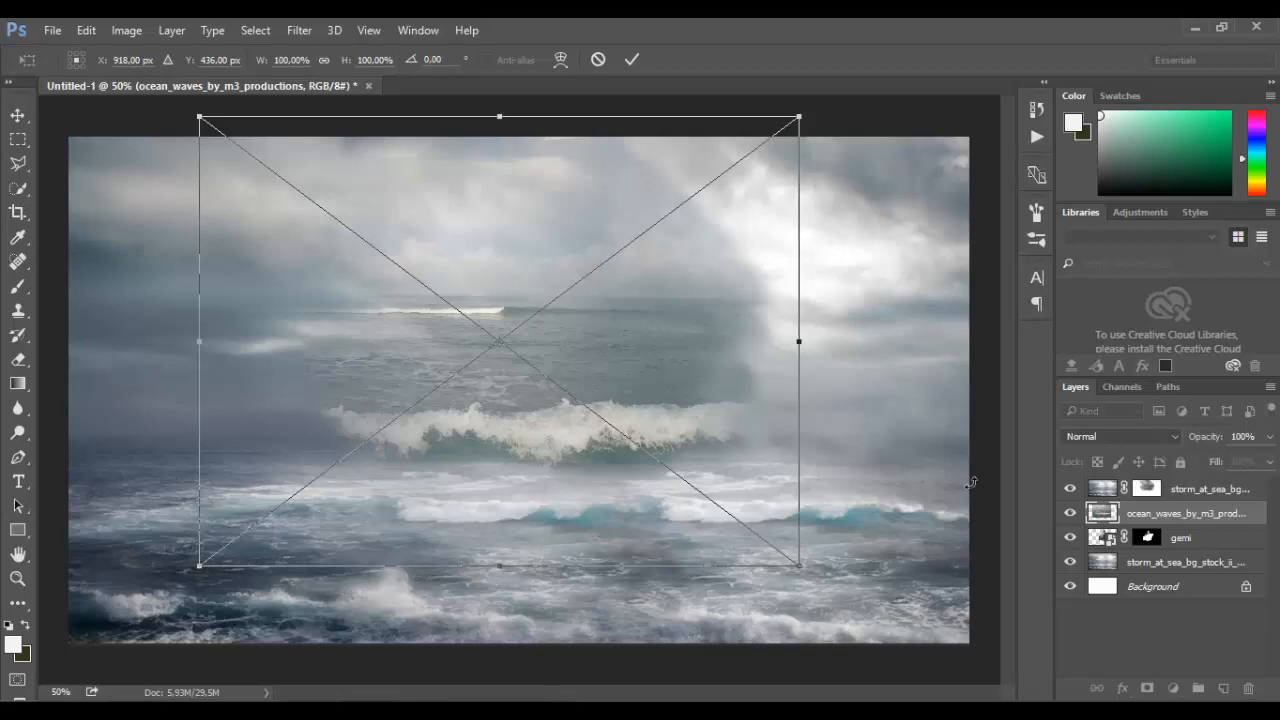
pyautogui.click(632, 60)
pyautogui.moveTo(1145, 520); pyautogui.dragTo(1107, 494)
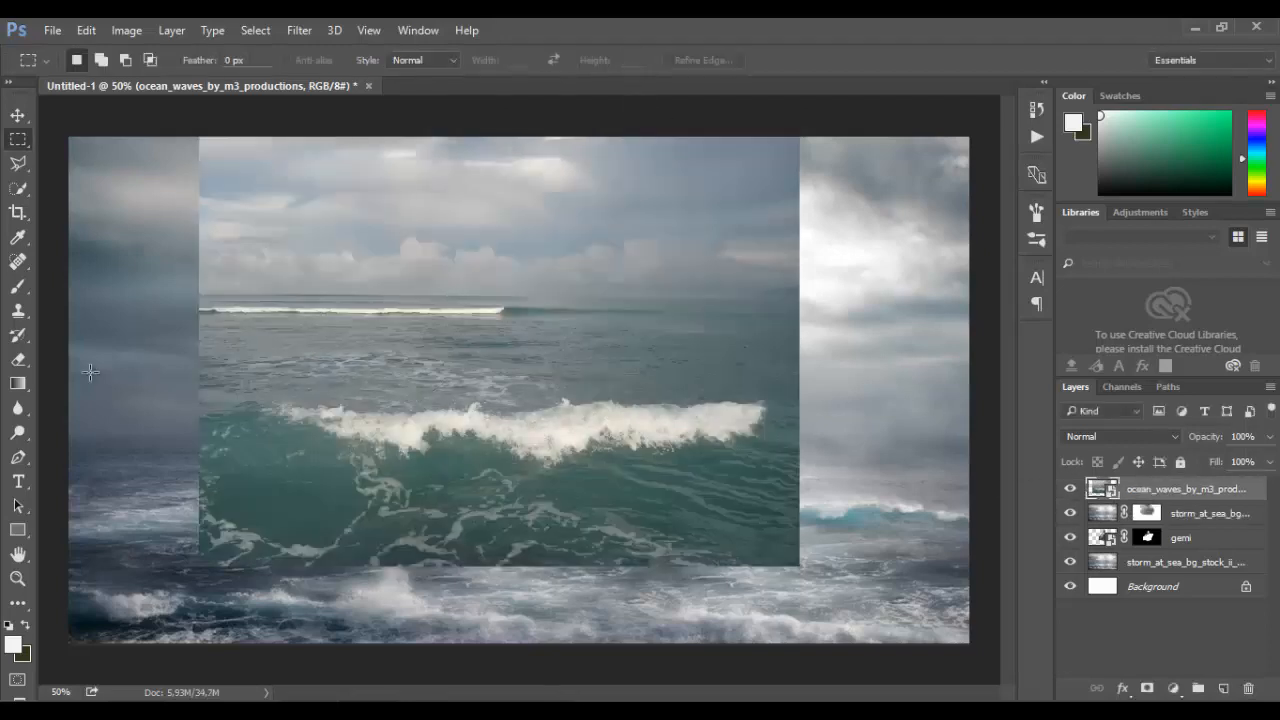
# Add a mask to the ocean waves layer and hide the sky and outer edges with a soft 108 px brush at 100% opacity.
pyautogui.click(18, 286)
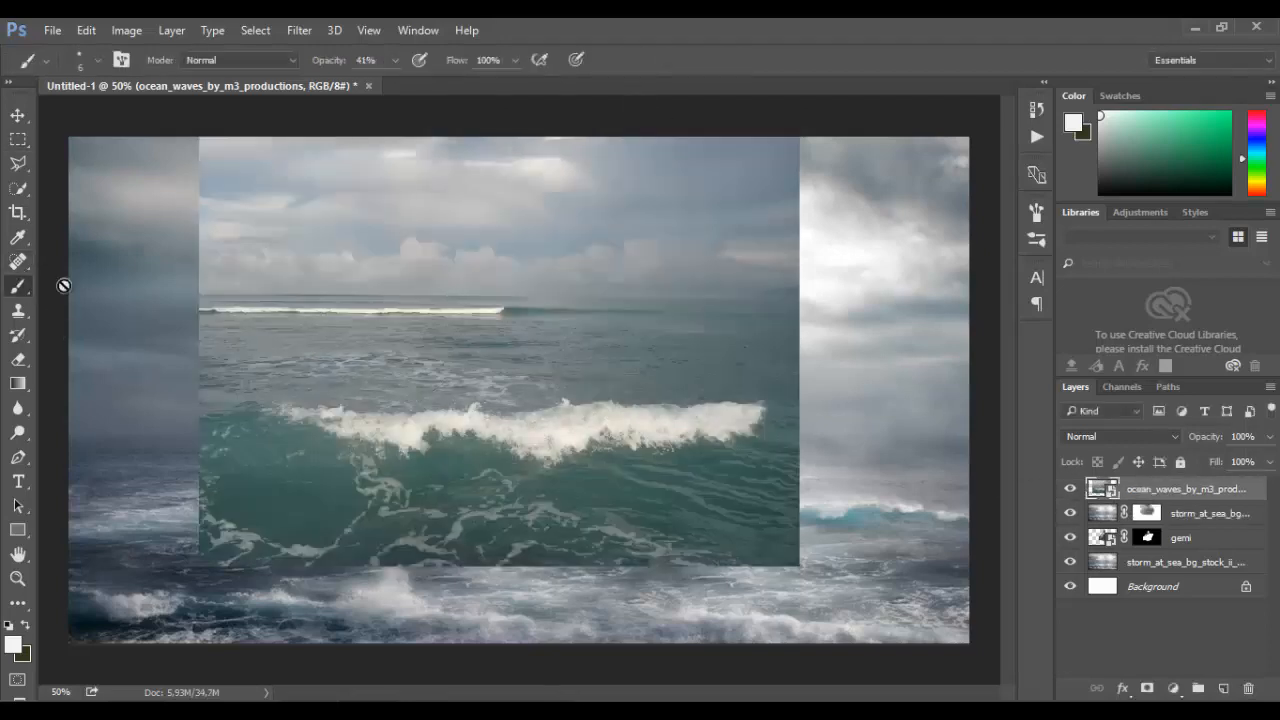
pyautogui.click(1146, 689)
pyautogui.rightClick(447, 292)
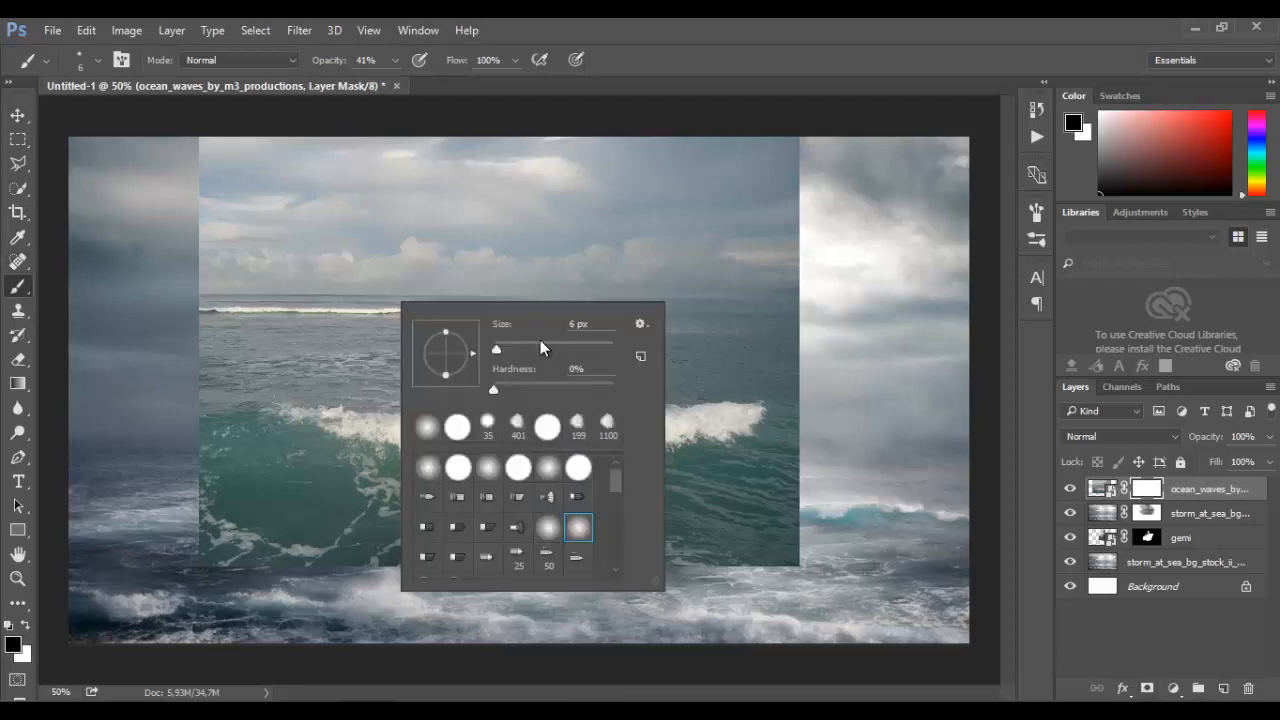
pyautogui.moveTo(545, 350); pyautogui.dragTo(562, 353)
pyautogui.press('Return')
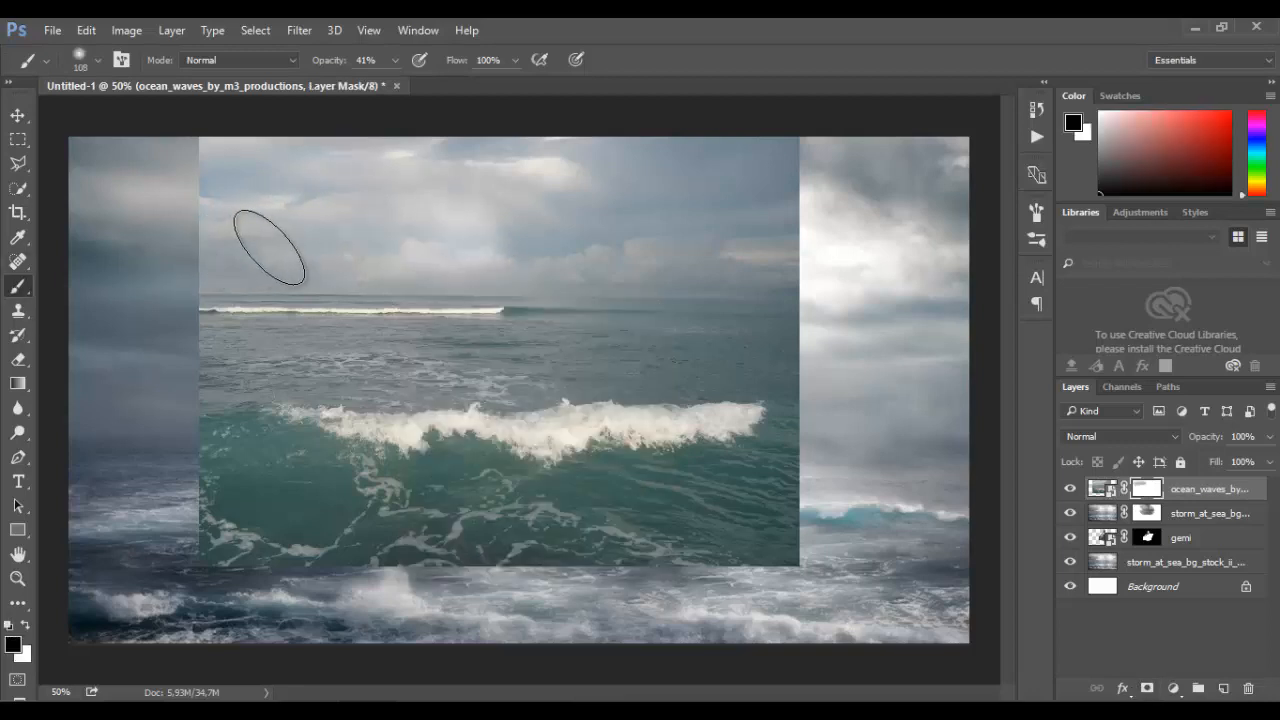
pyautogui.click(393, 63)
pyautogui.moveTo(418, 85); pyautogui.dragTo(684, 199)
pyautogui.moveTo(619, 233)
pyautogui.mouseDown()
pyautogui.moveTo(232, 284)
pyautogui.moveTo(872, 207)
pyautogui.moveTo(713, 290)
pyautogui.moveTo(343, 357)
pyautogui.moveTo(245, 339)
pyautogui.moveTo(874, 329)
pyautogui.moveTo(805, 532)
pyautogui.moveTo(625, 589)
pyautogui.moveTo(797, 541)
pyautogui.moveTo(775, 531)
pyautogui.moveTo(523, 555)
pyautogui.moveTo(373, 553)
pyautogui.moveTo(207, 516)
pyautogui.moveTo(199, 355)
pyautogui.moveTo(243, 345)
pyautogui.moveTo(148, 350)
pyautogui.mouseUp()
# Narrow the ocean waves layer, position its breaking wave along the ship's waterline, and apply the transform.
pyautogui.press('v')
pyautogui.moveTo(537, 437); pyautogui.dragTo(444, 496)
pyautogui.moveTo(104, 400); pyautogui.dragTo(343, 400)
pyautogui.moveTo(490, 477); pyautogui.dragTo(496, 488)
pyautogui.click(815, 60)
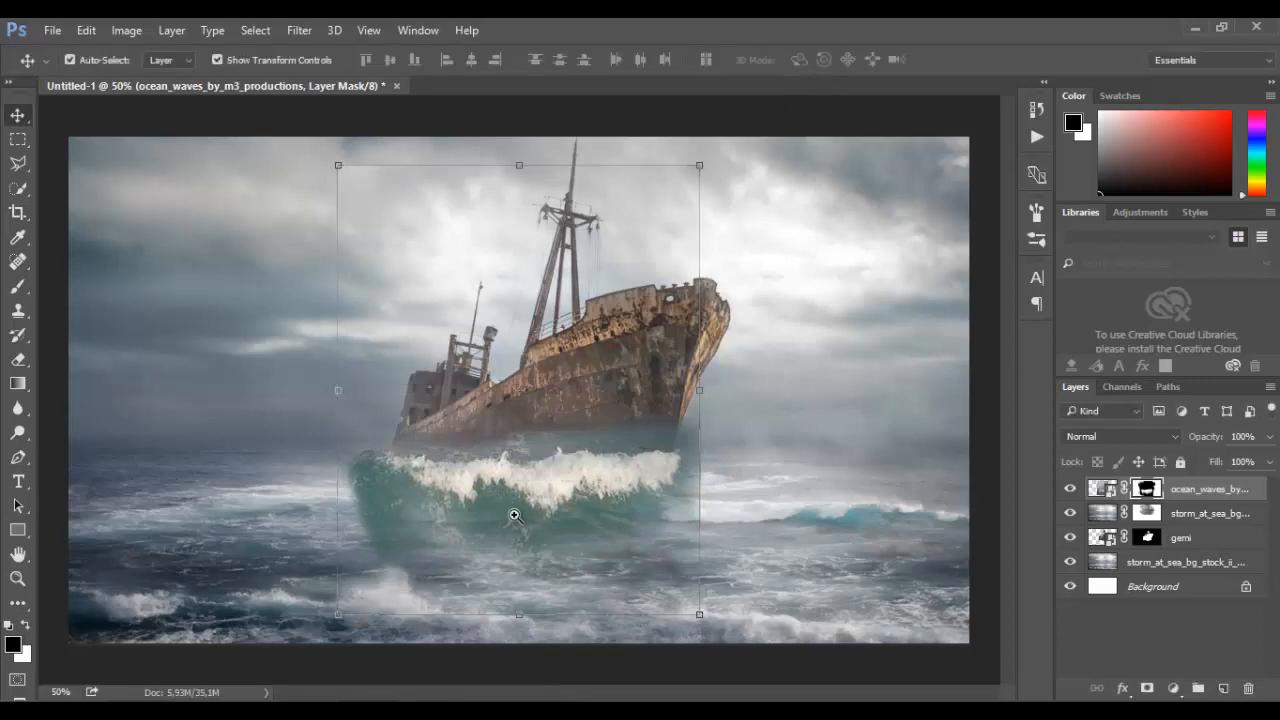
# Mask out the green water above, below and beside the foam on the ocean waves layer.
pyautogui.scroll(2, 500, 514)
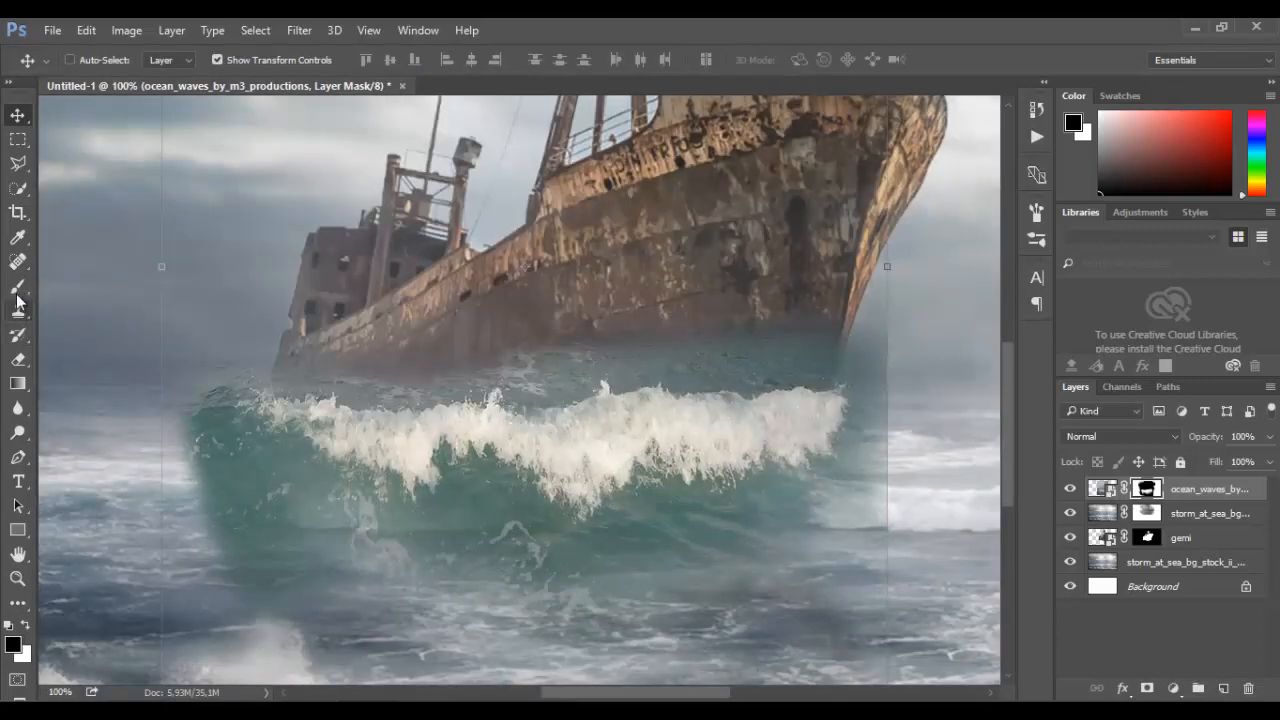
pyautogui.click(18, 289)
pyautogui.moveTo(786, 306)
pyautogui.mouseDown()
pyautogui.moveTo(305, 299)
pyautogui.moveTo(167, 395)
pyautogui.moveTo(199, 529)
pyautogui.moveTo(492, 621)
pyautogui.moveTo(664, 625)
pyautogui.moveTo(847, 618)
pyautogui.moveTo(943, 486)
pyautogui.mouseUp()
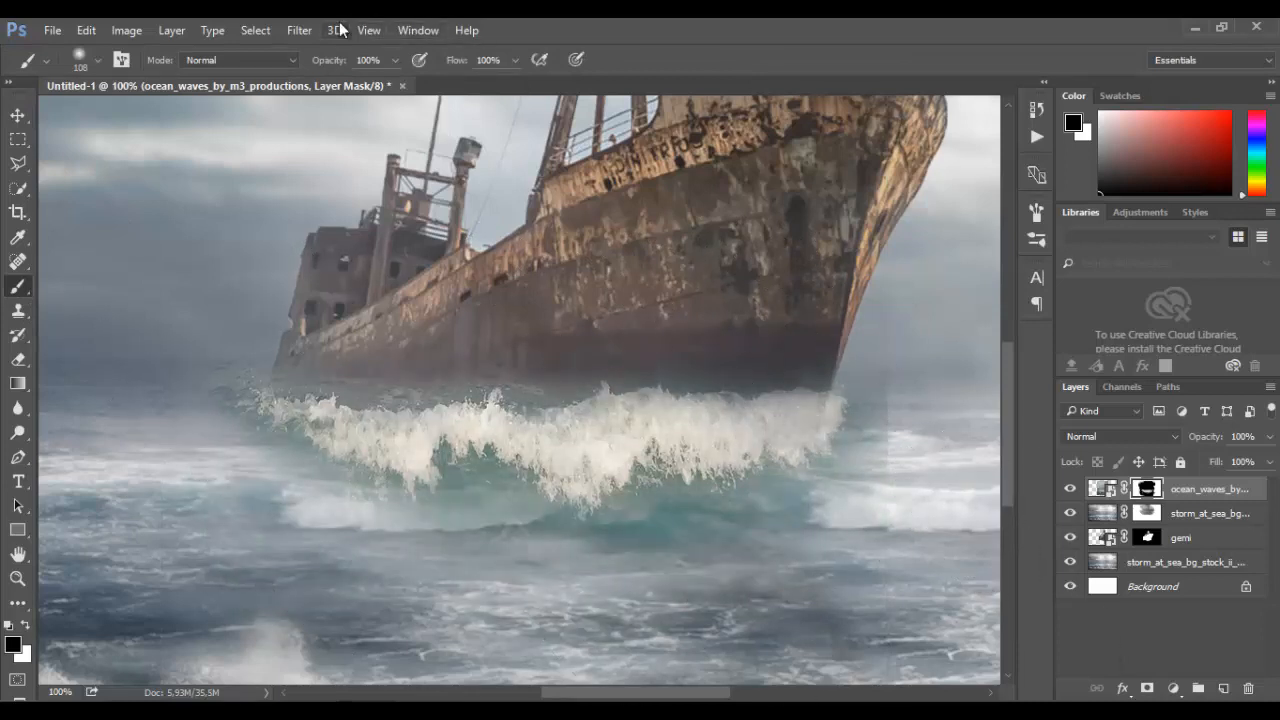
pyautogui.click(255, 30)
pyautogui.click(298, 208)
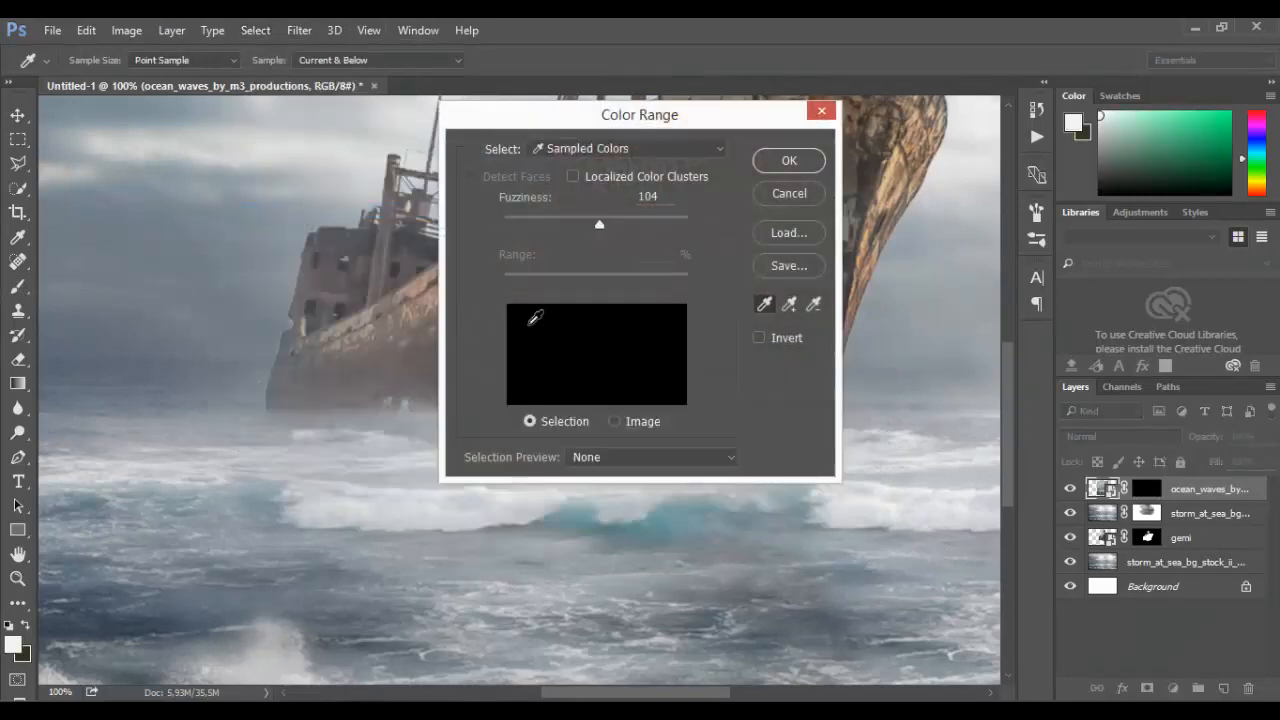
pyautogui.click(566, 341)
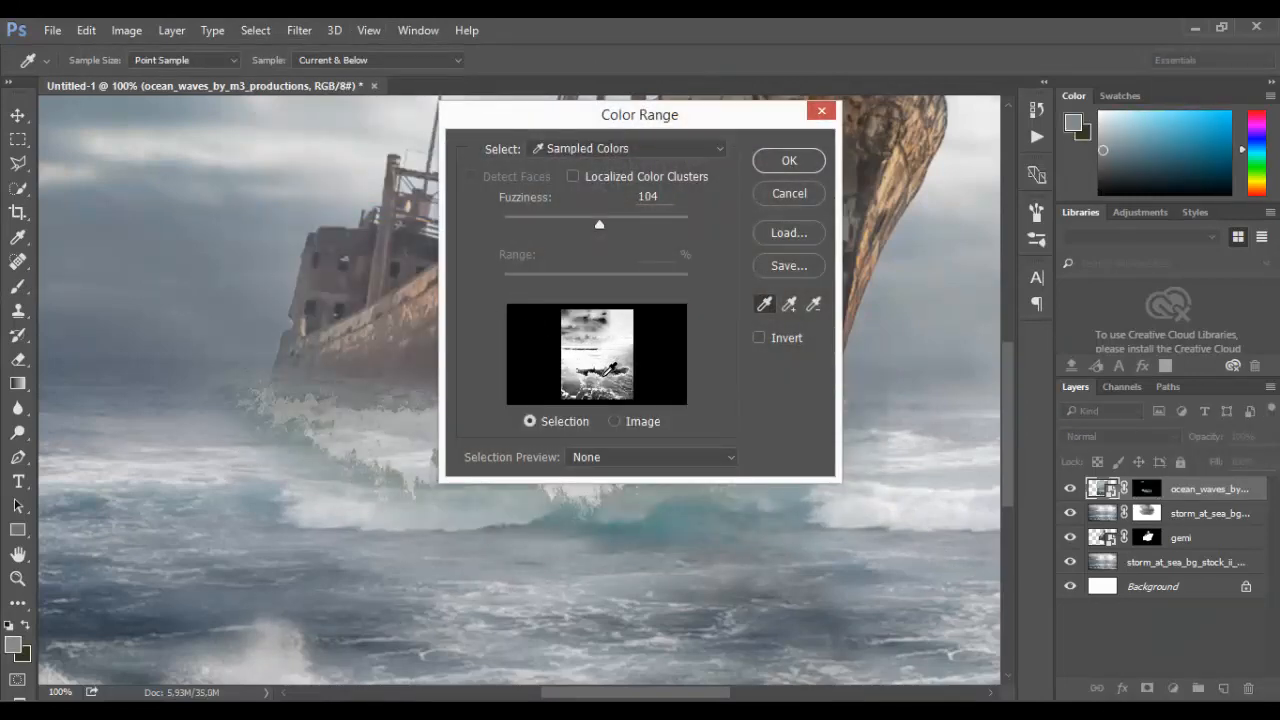
pyautogui.click(608, 373)
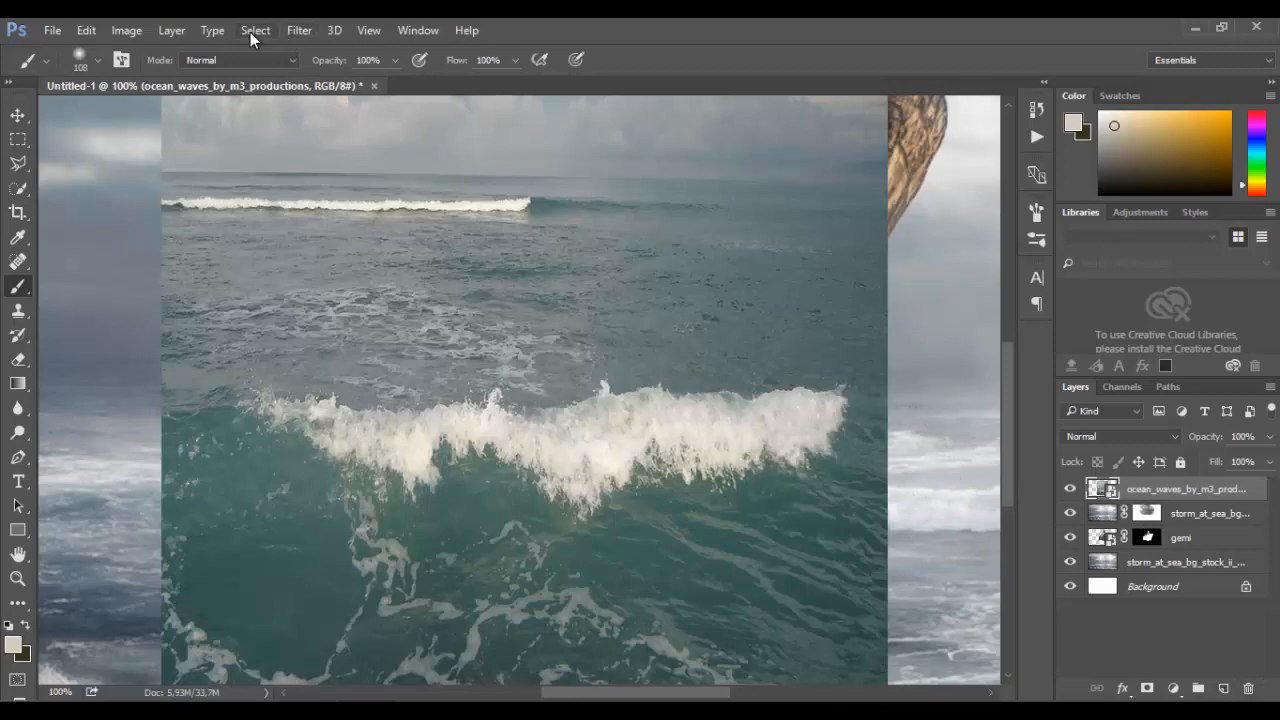
# Select the wave's white foam with Color Range at fuzziness 104 and turn the selection into a layer mask.
pyautogui.click(254, 31)
pyautogui.click(298, 212)
pyautogui.click(408, 437)
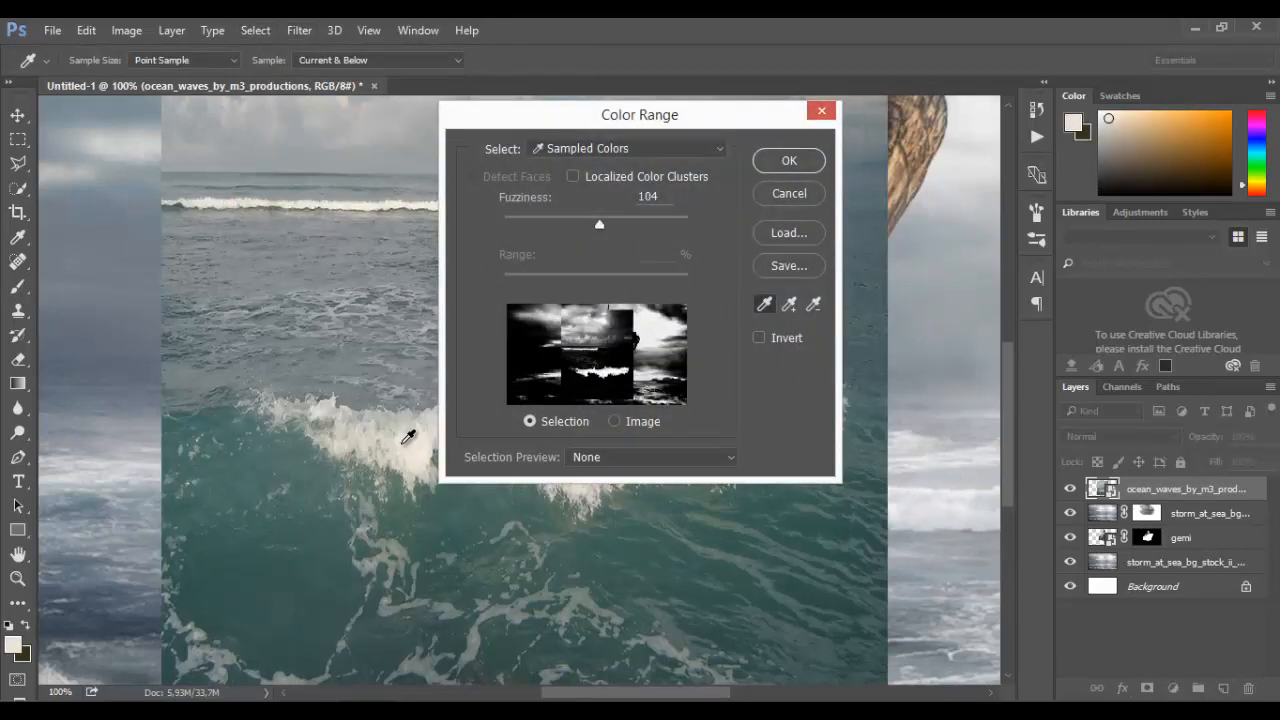
pyautogui.click(789, 161)
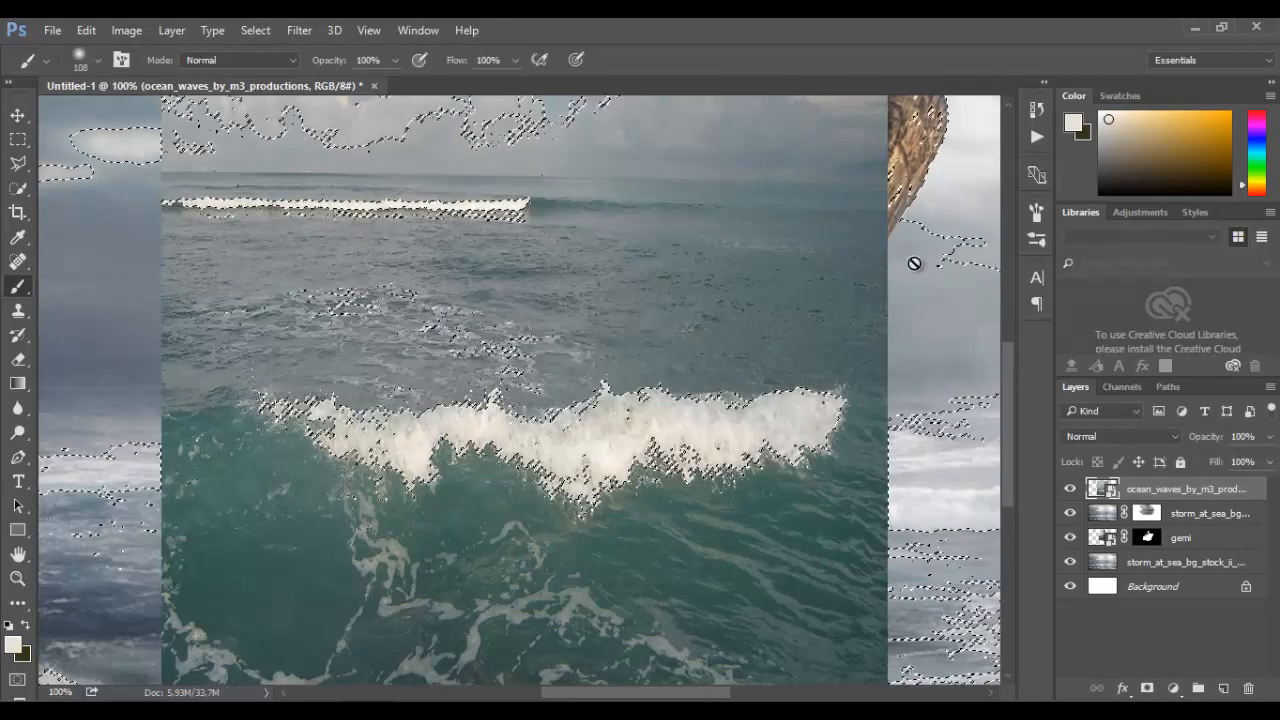
pyautogui.click(1147, 688)
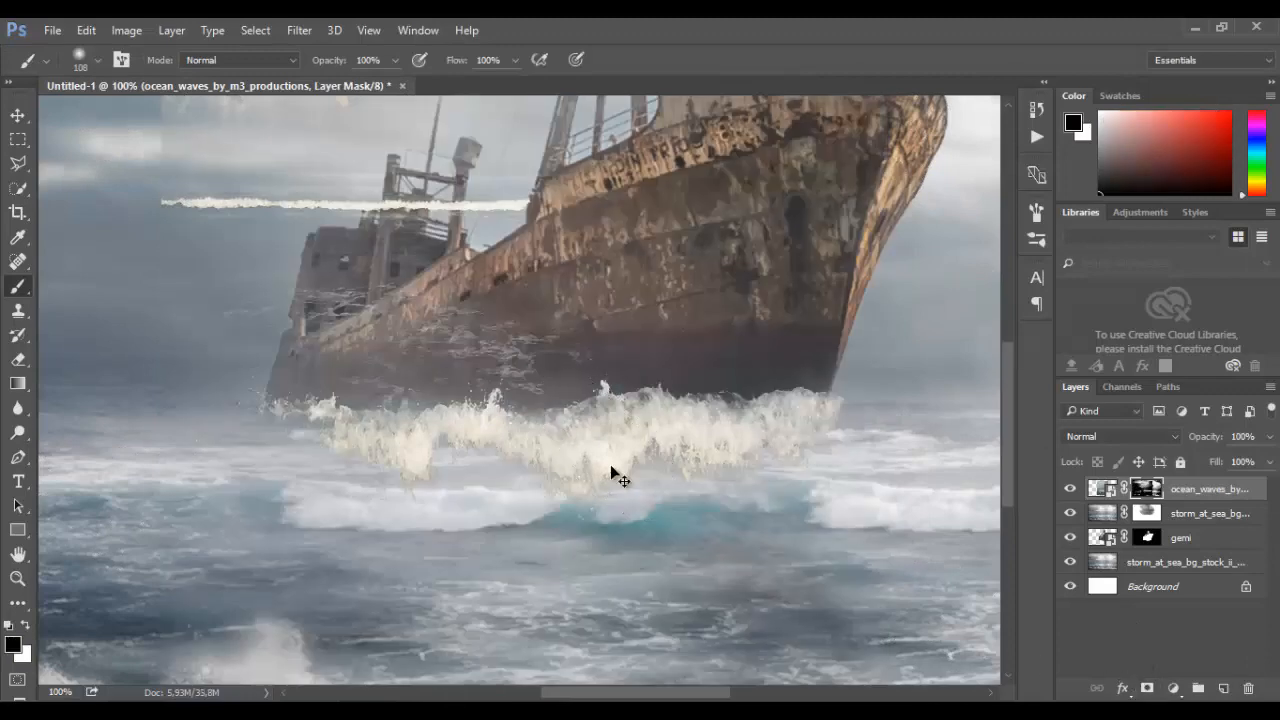
# Paint the leftover clouds and distant wave streak over the mast and sky out of the ocean waves mask.
pyautogui.hotkey('ctrl', '-')
pyautogui.hotkey('ctrl', '-')
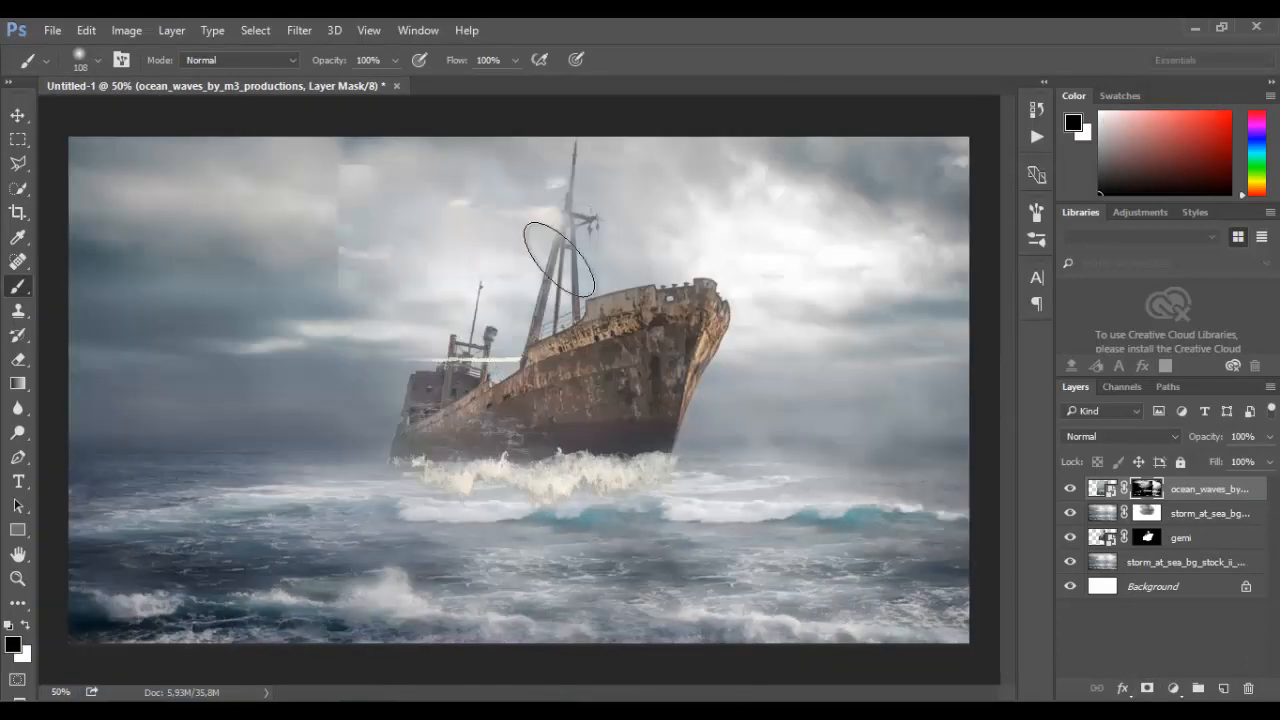
pyautogui.moveTo(559, 258); pyautogui.dragTo(368, 220)
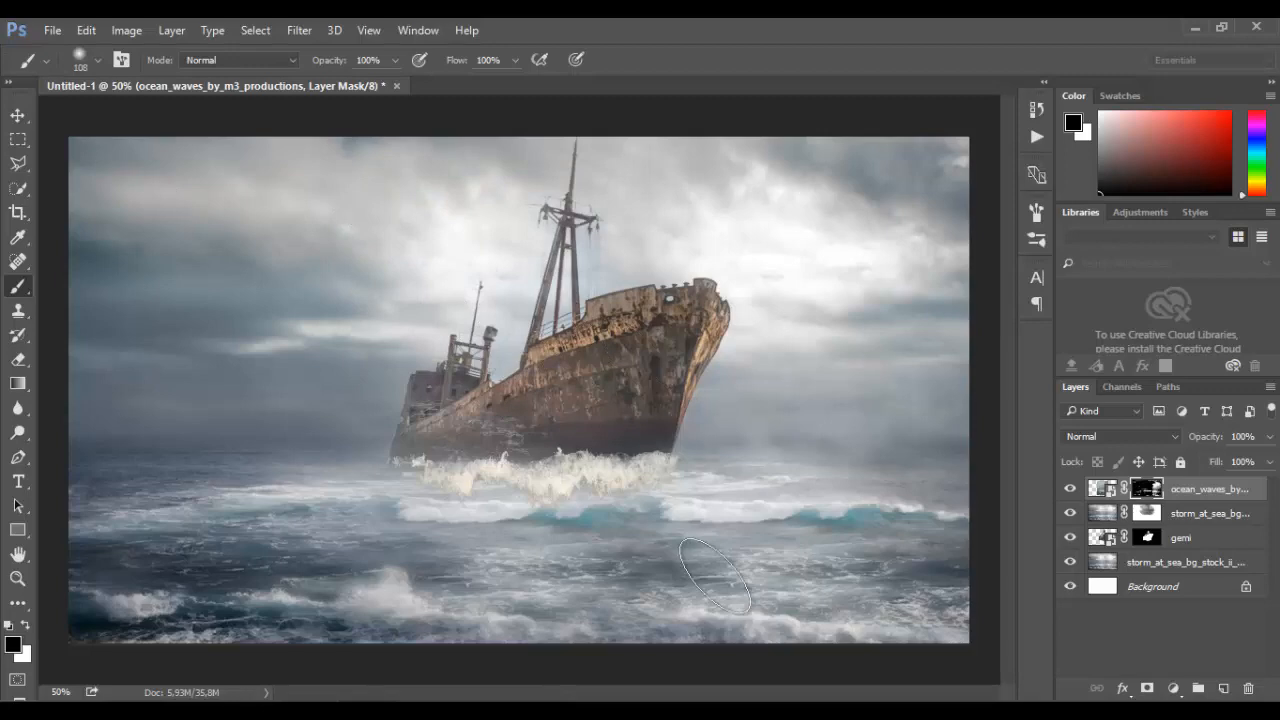
# Lower the ocean waves layer's opacity to 52%.
pyautogui.keyDown('ctrl'); pyautogui.click(585, 486); pyautogui.keyUp('ctrl')
pyautogui.keyDown('ctrl'); pyautogui.click(585, 486); pyautogui.keyUp('ctrl')
pyautogui.click(1269, 436)
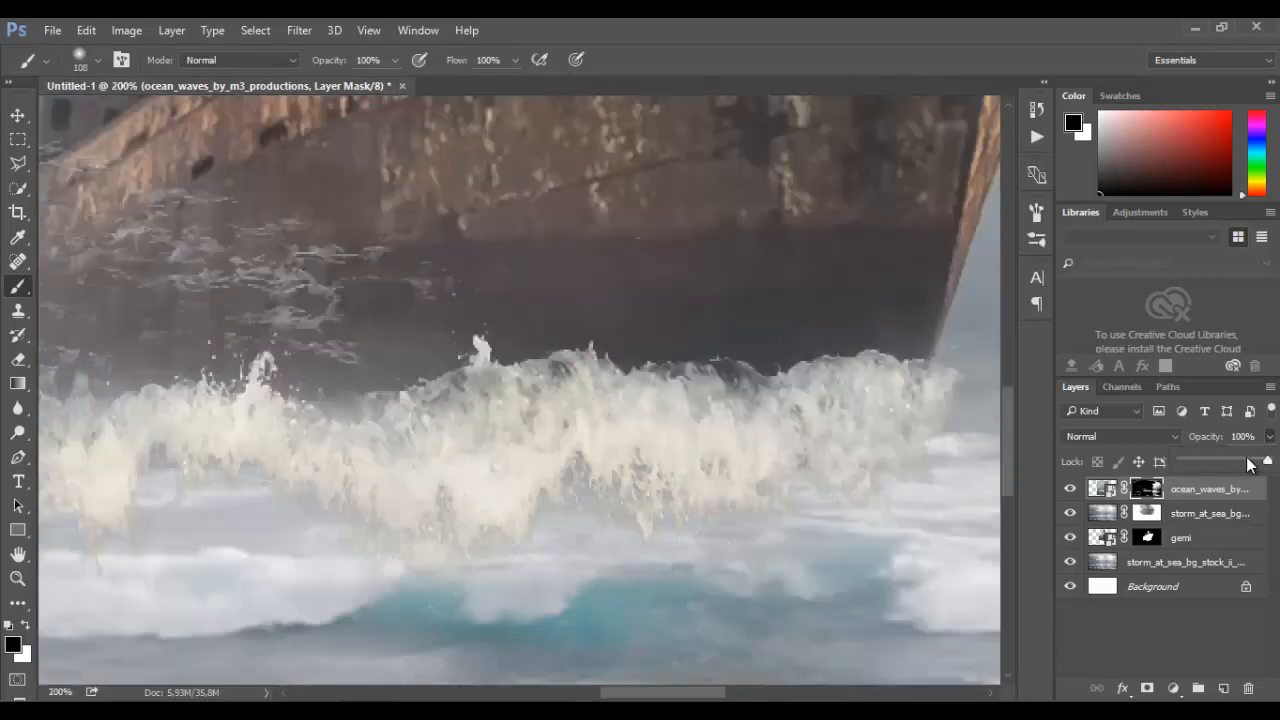
pyautogui.moveTo(1270, 461); pyautogui.dragTo(1221, 464)
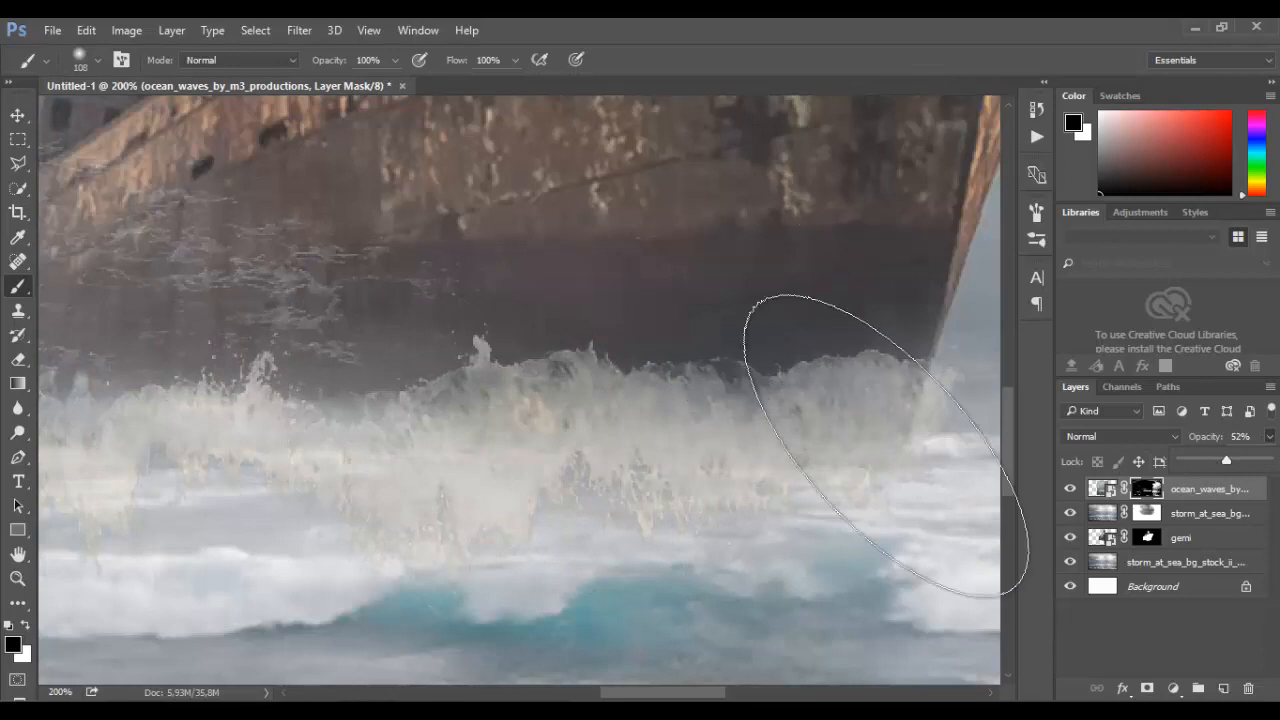
pyautogui.keyDown('ctrl'); pyautogui.keyDown('alt'); pyautogui.click(559, 419); pyautogui.keyUp('alt'); pyautogui.keyUp('ctrl')
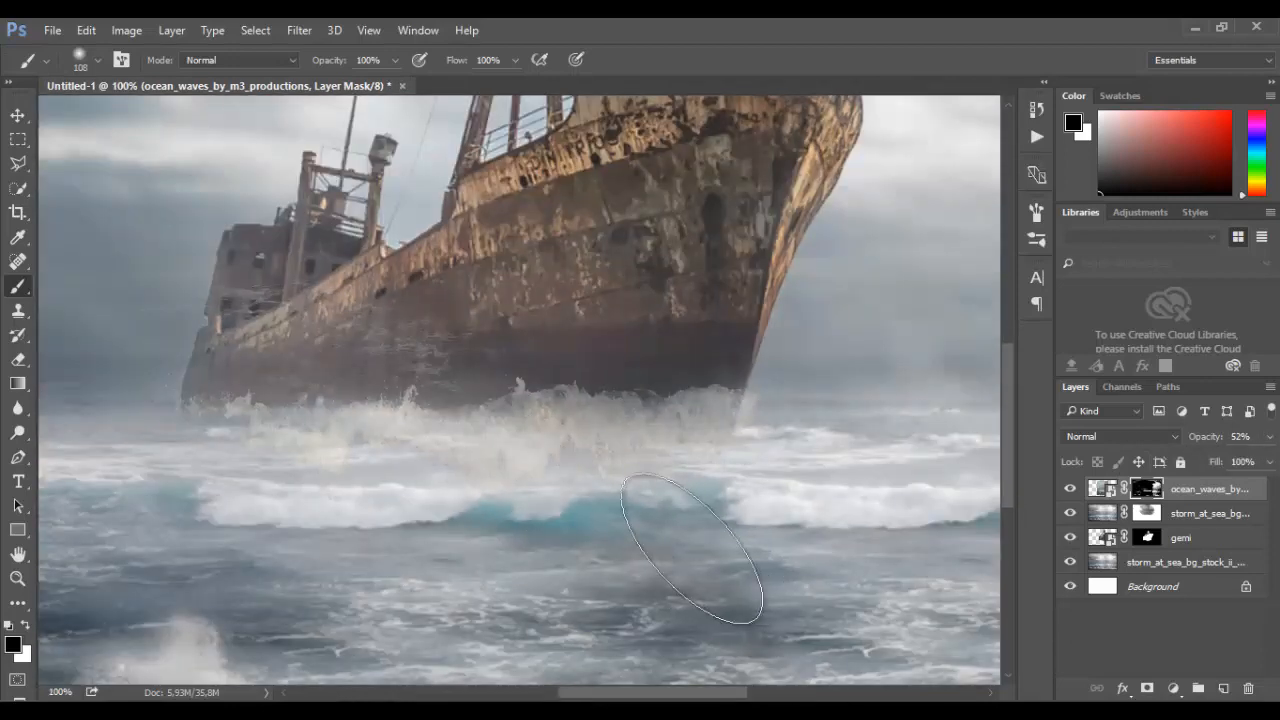
# Raise the ocean waves layer's opacity to 100% and mask out the foam's lower edge with a soft 34 px brush.
pyautogui.rightClick(687, 469)
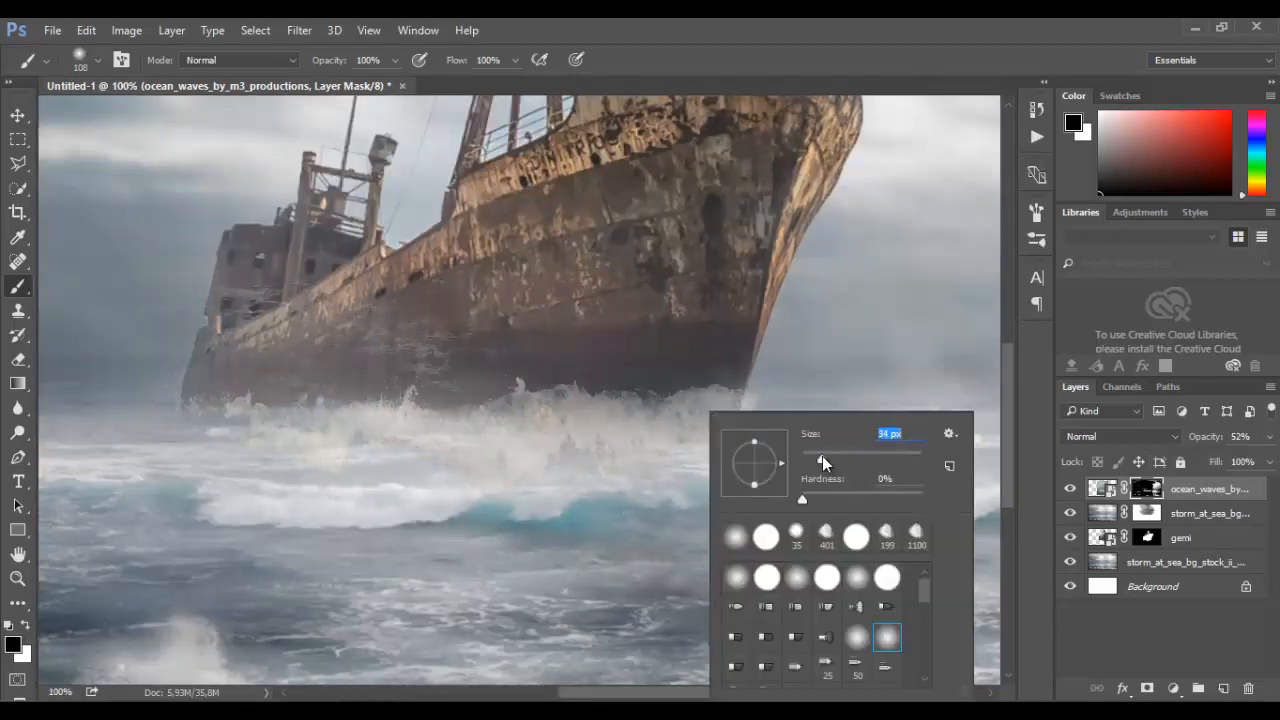
pyautogui.click(1270, 436)
pyautogui.moveTo(1260, 462); pyautogui.dragTo(1276, 462)
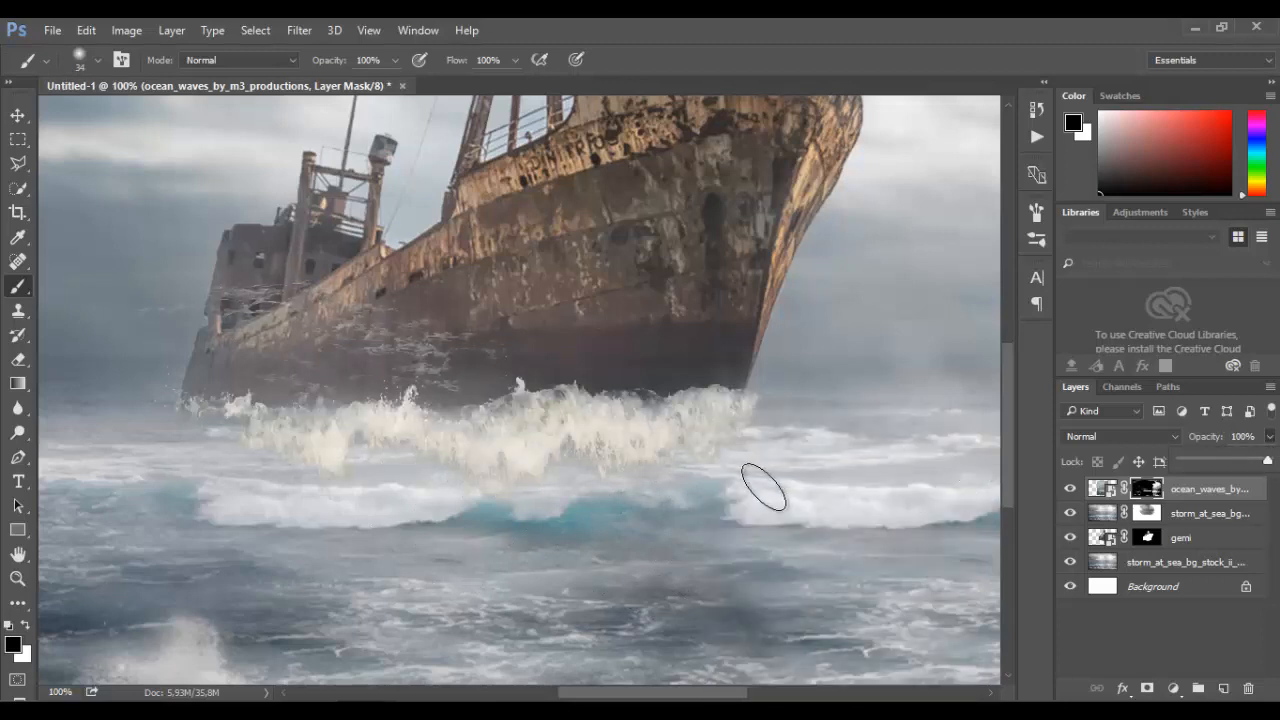
pyautogui.moveTo(653, 489)
pyautogui.mouseDown()
pyautogui.moveTo(235, 459)
pyautogui.moveTo(435, 473)
pyautogui.moveTo(306, 481)
pyautogui.mouseUp()
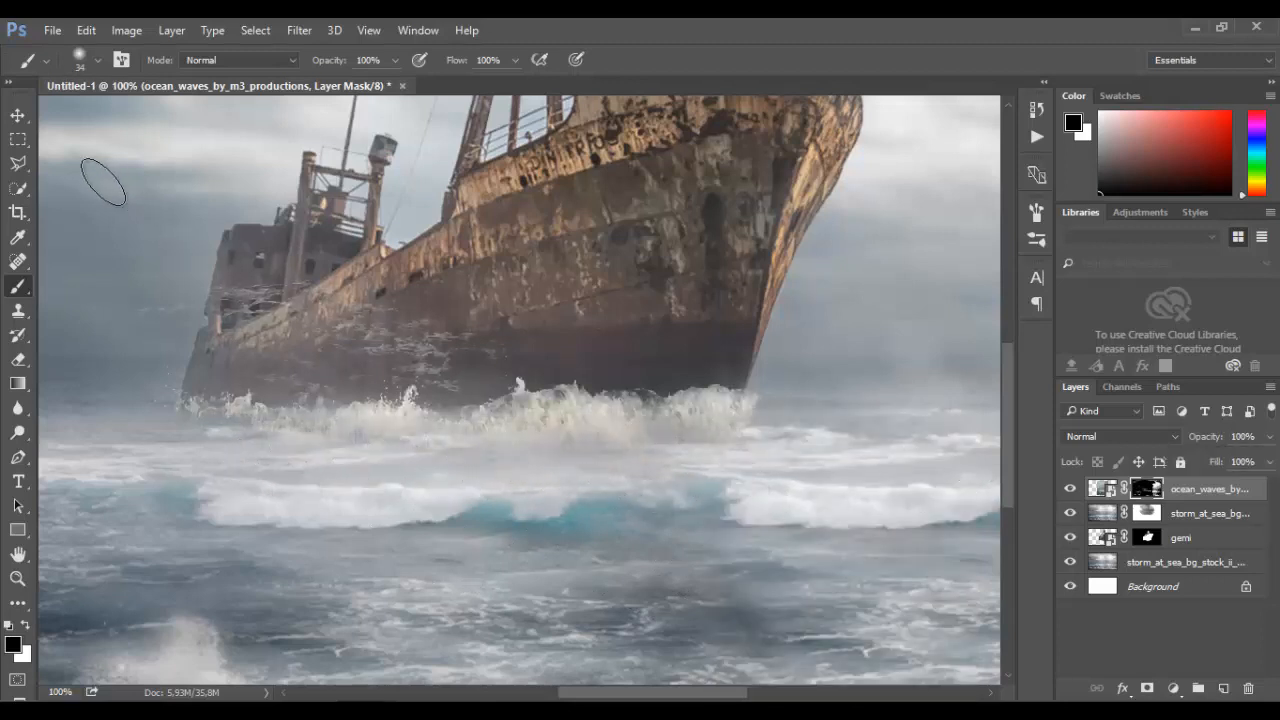
# Try masking the foam beside the bow, undo the stroke, and switch to a hard round 34 px brush.
pyautogui.click(20, 118)
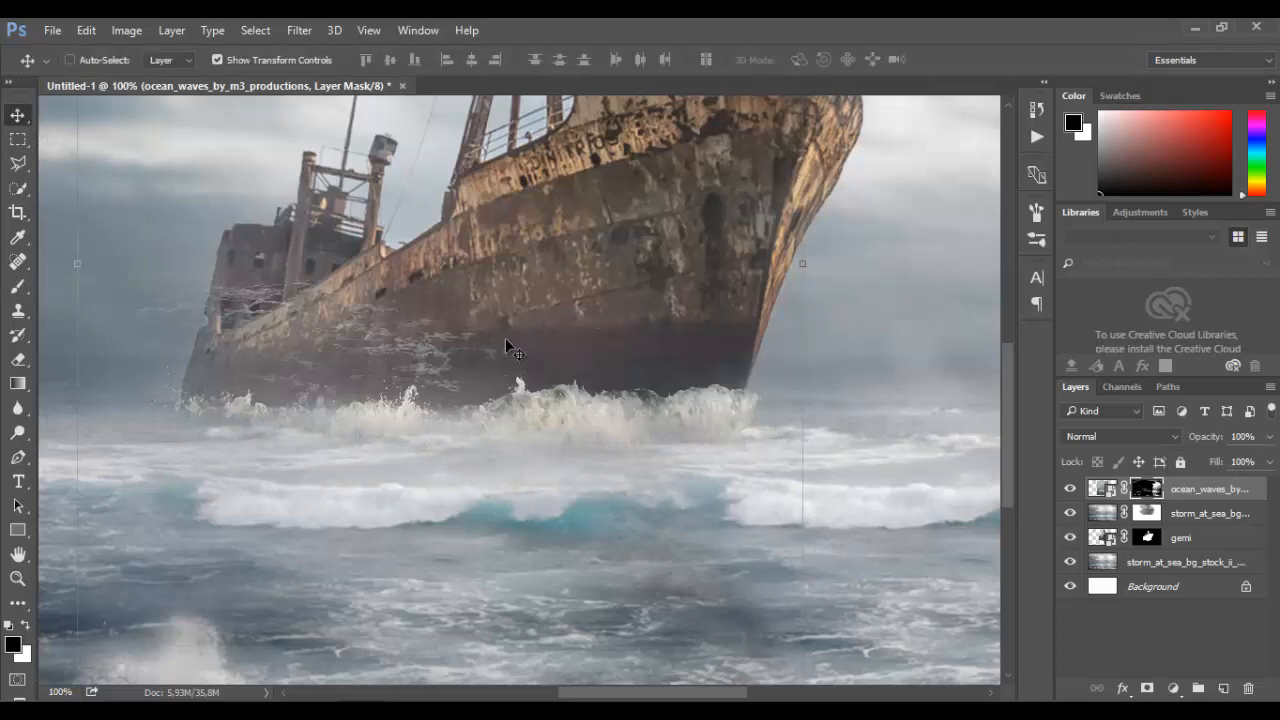
pyautogui.click(19, 287)
pyautogui.moveTo(779, 427); pyautogui.dragTo(694, 349)
pyautogui.hotkey('ctrl', 'z')
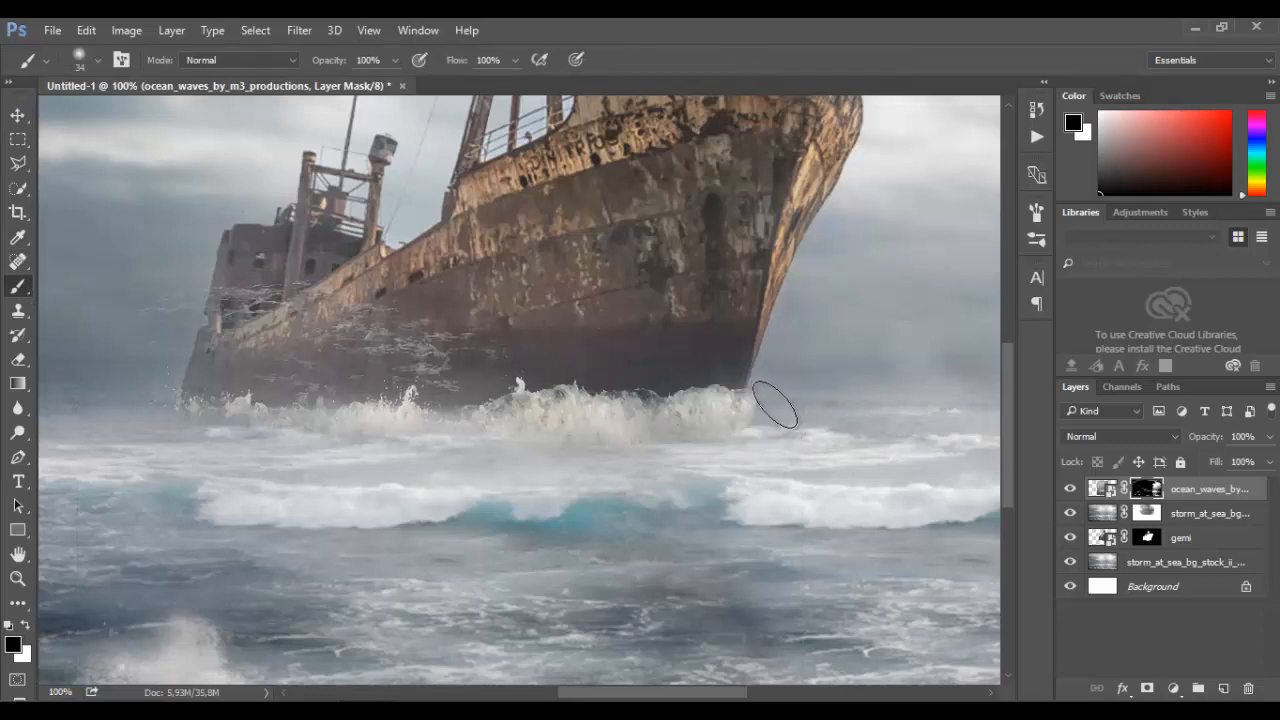
pyautogui.rightClick(785, 421)
pyautogui.click(968, 580)
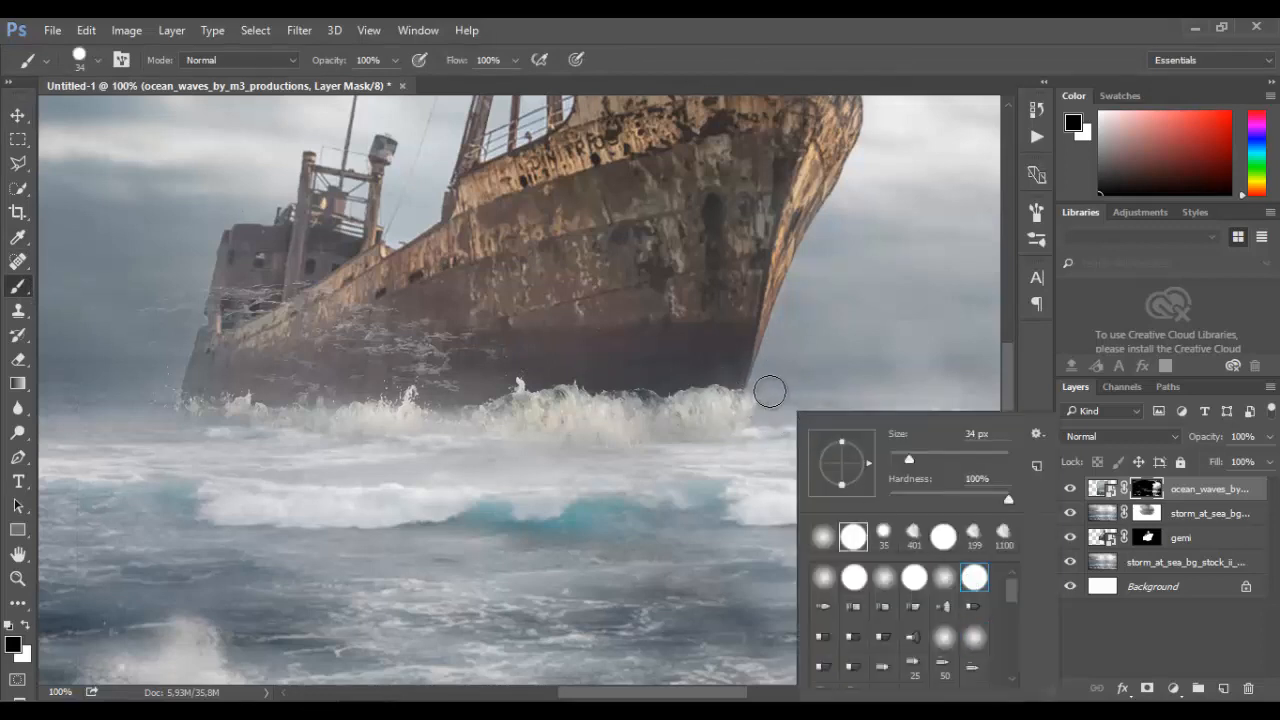
pyautogui.press('Return')
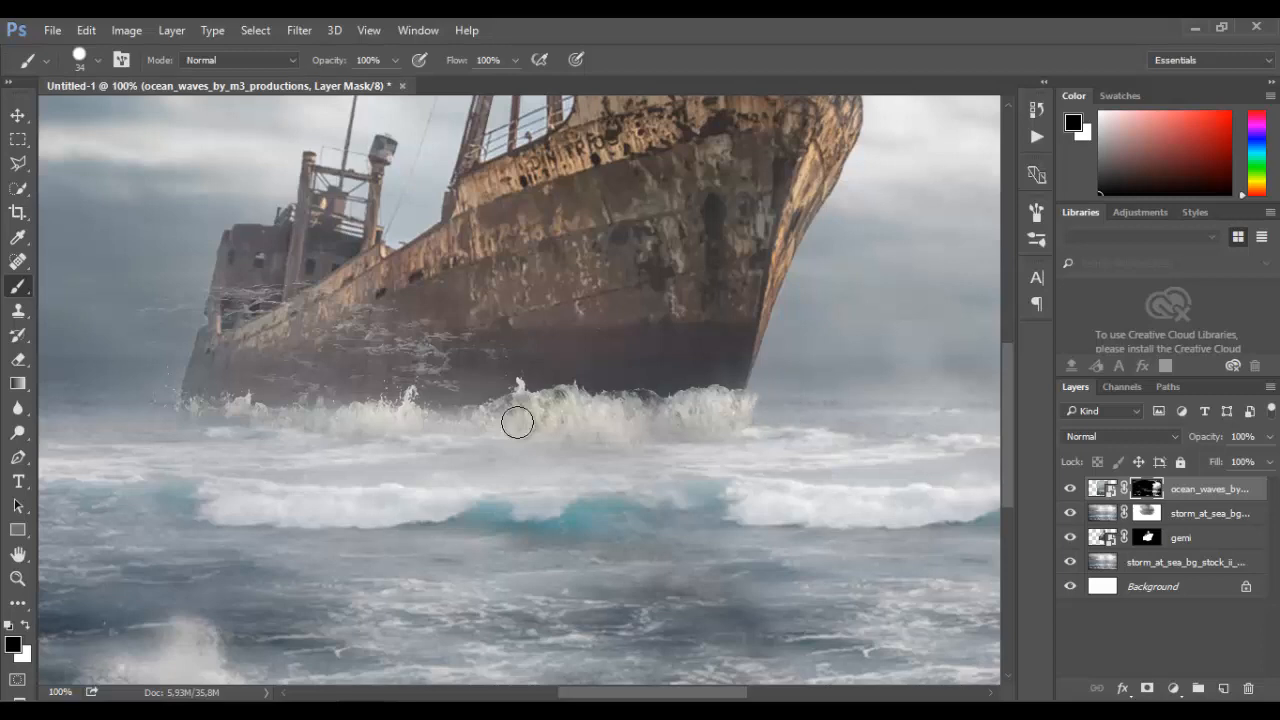
# Set the ocean waves layer's opacity to 46%.
pyautogui.click(17, 116)
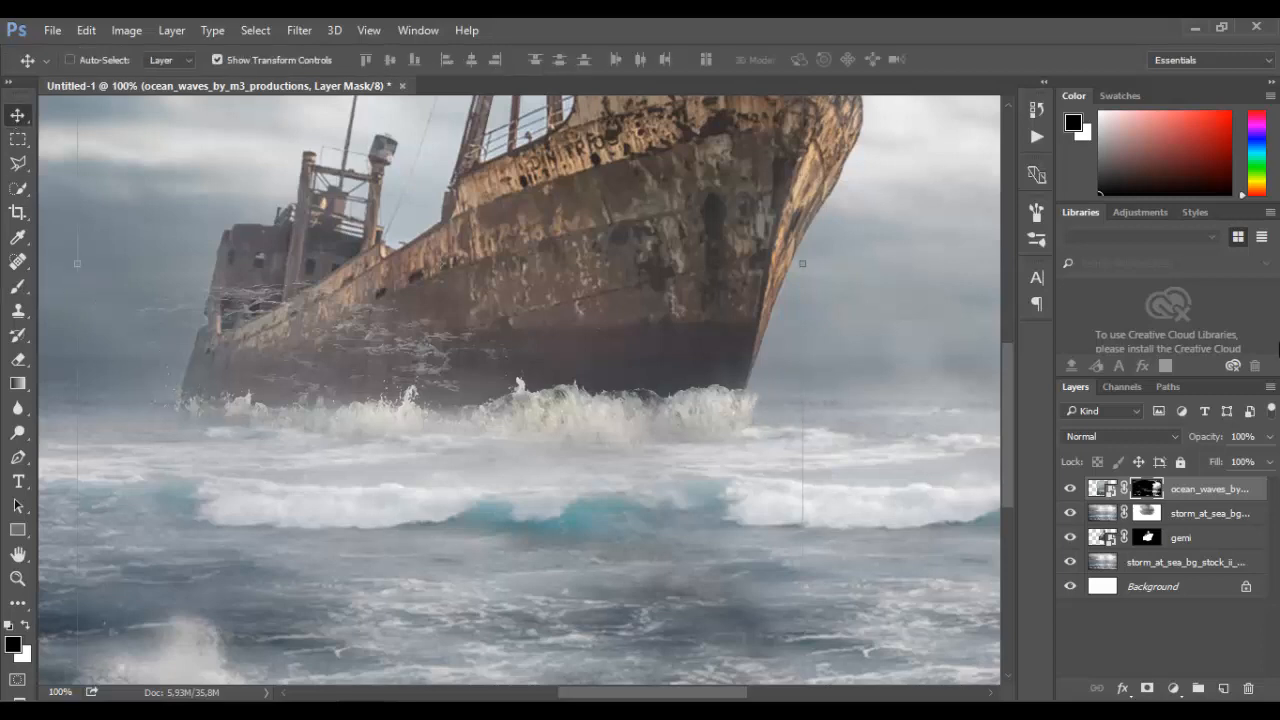
pyautogui.click(1270, 437)
pyautogui.moveTo(1270, 459); pyautogui.dragTo(1225, 463)
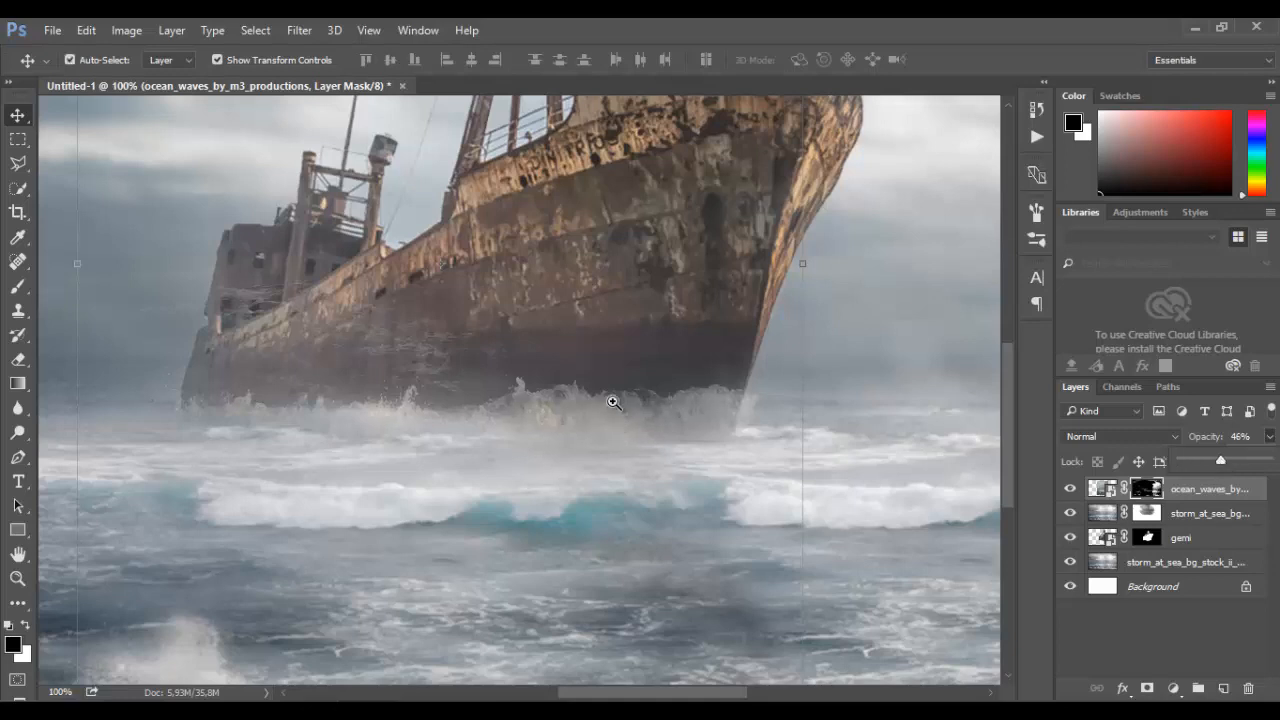
# Choose the rough-edged 401 px brush preset for the ocean waves layer mask and reduce its size to 34 px.
pyautogui.click(613, 402)
pyautogui.click(17, 287)
pyautogui.rightClick(518, 433)
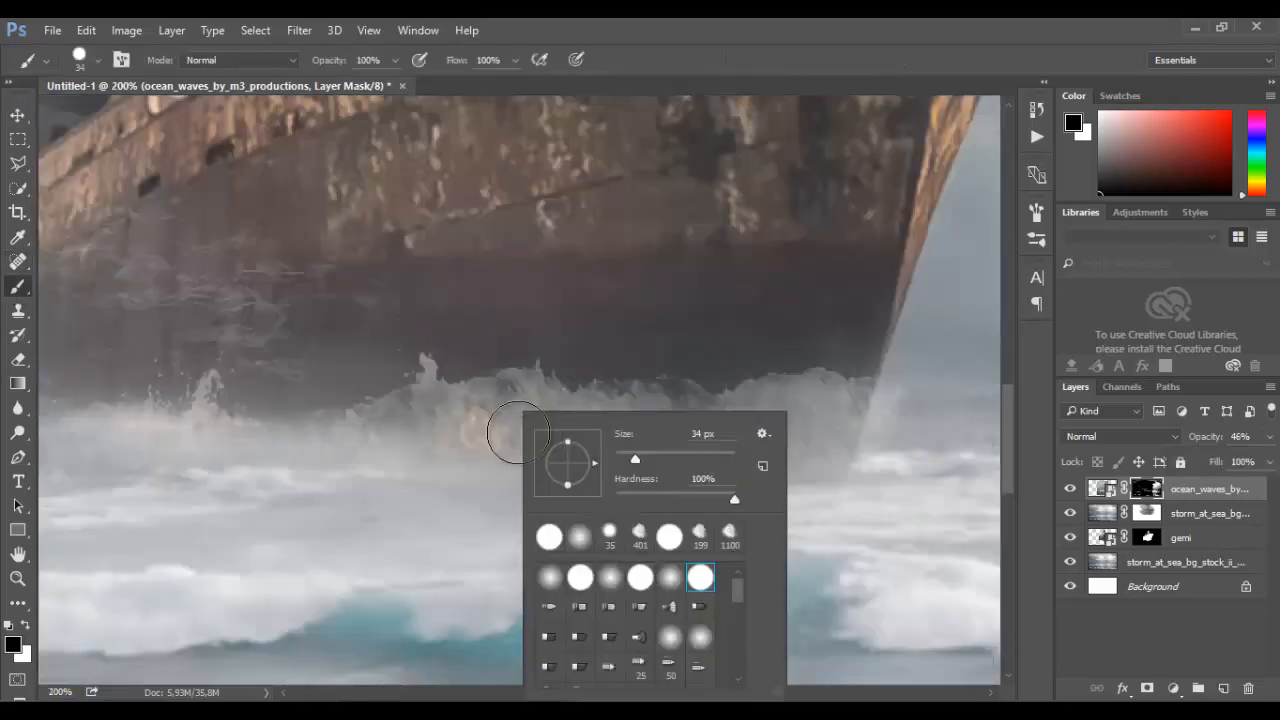
pyautogui.click(641, 538)
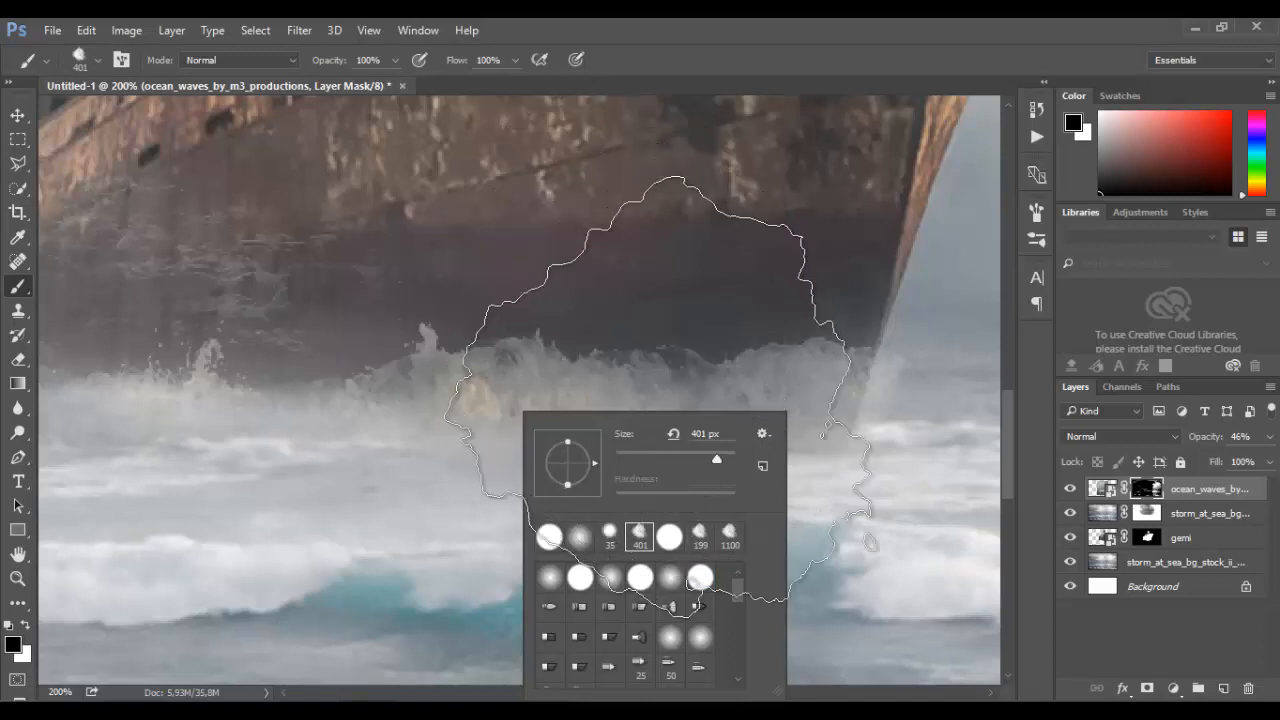
pyautogui.click(693, 458)
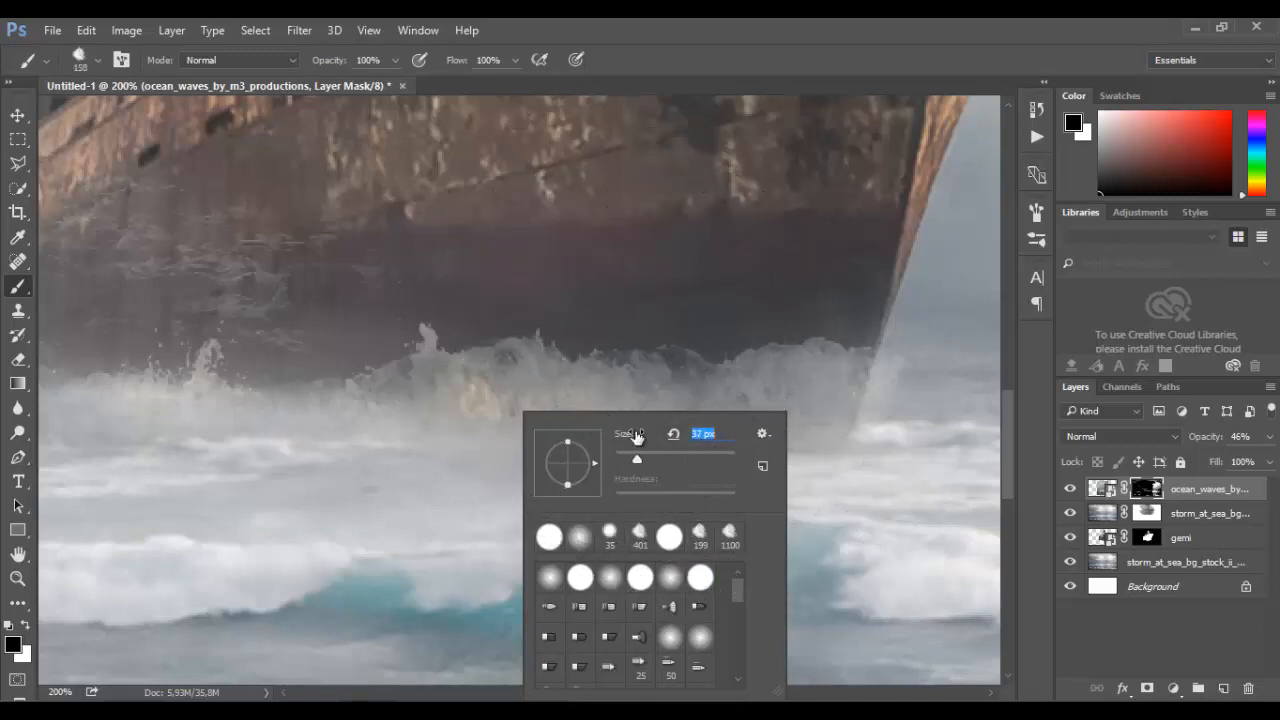
pyautogui.click(659, 342)
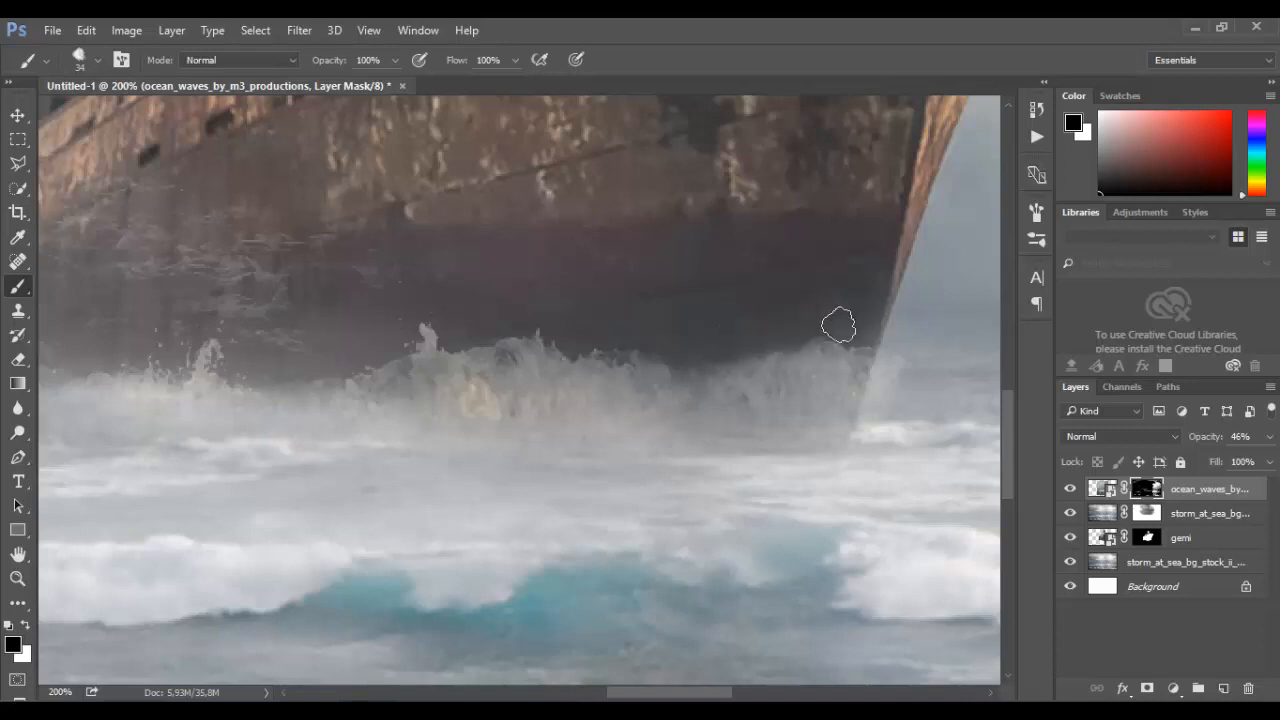
# Mask out the splash crests along the hull's waterline from the bow towards the stern with the rough 34 px brush.
pyautogui.moveTo(798, 307); pyautogui.dragTo(797, 341)
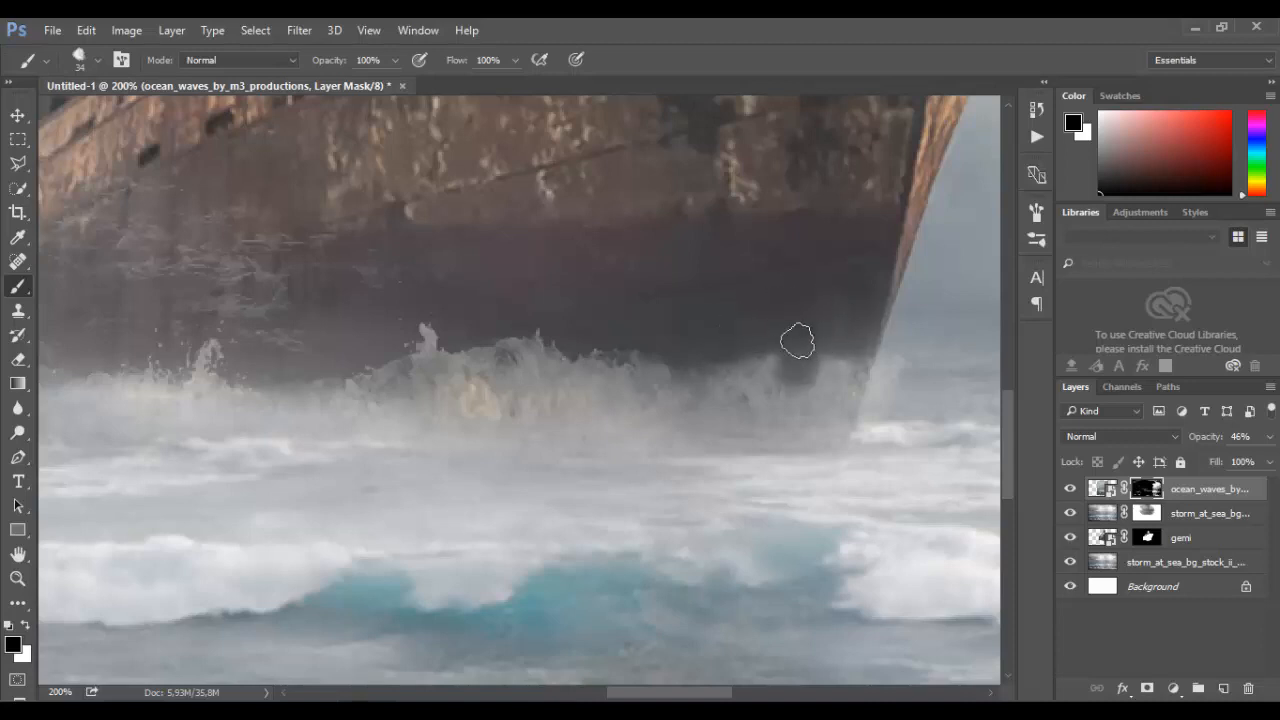
pyautogui.rightClick(711, 344)
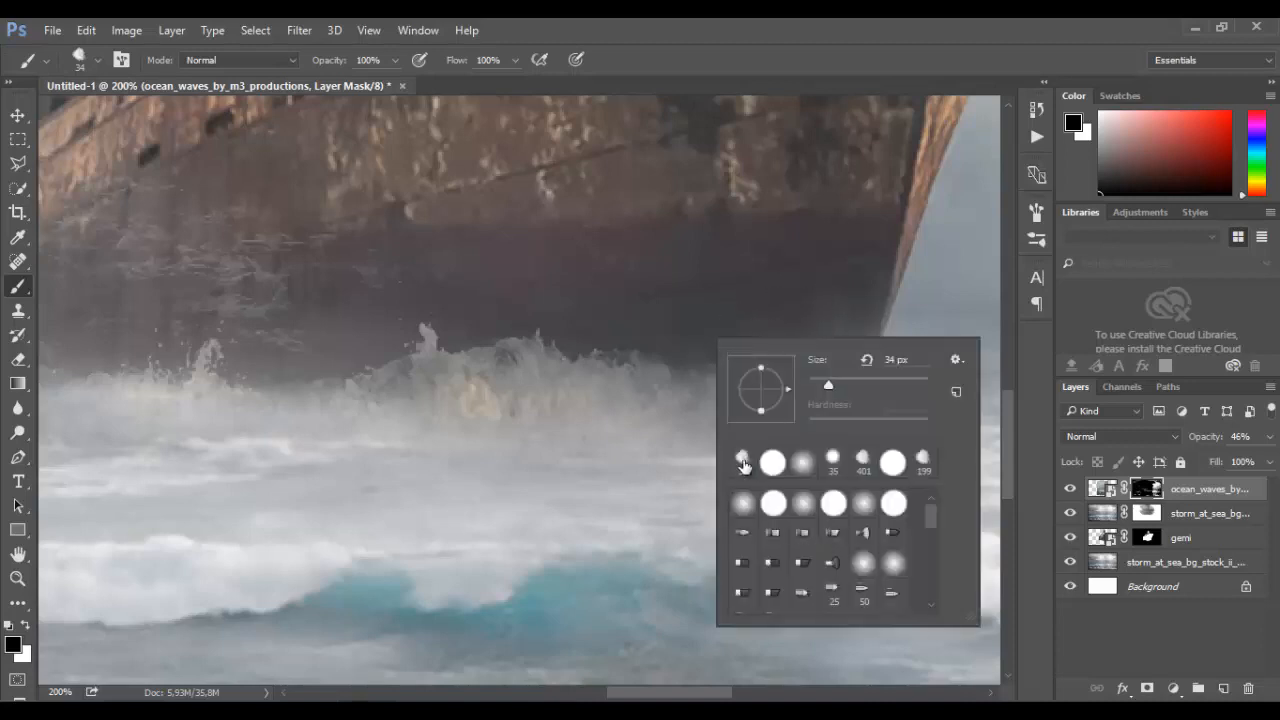
pyautogui.click(645, 362)
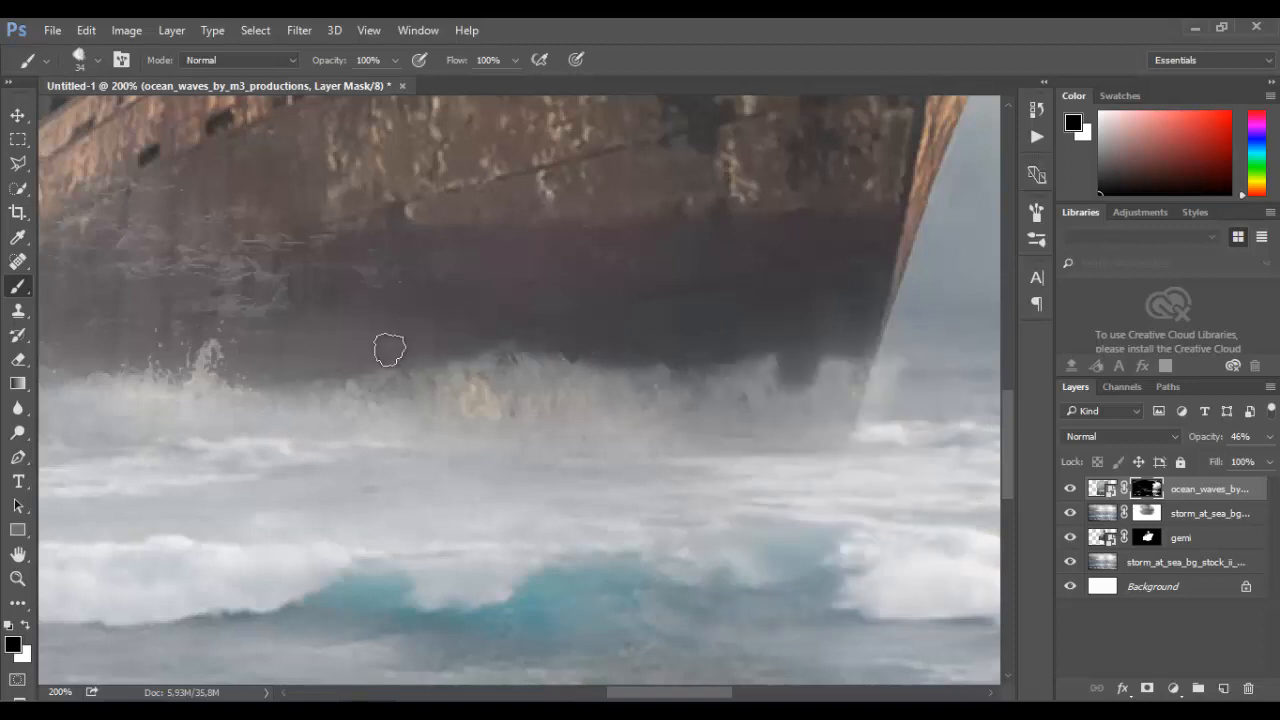
pyautogui.moveTo(535, 352)
pyautogui.mouseDown()
pyautogui.moveTo(718, 384)
pyautogui.moveTo(792, 357)
pyautogui.moveTo(842, 357)
pyautogui.moveTo(801, 341)
pyautogui.mouseUp()
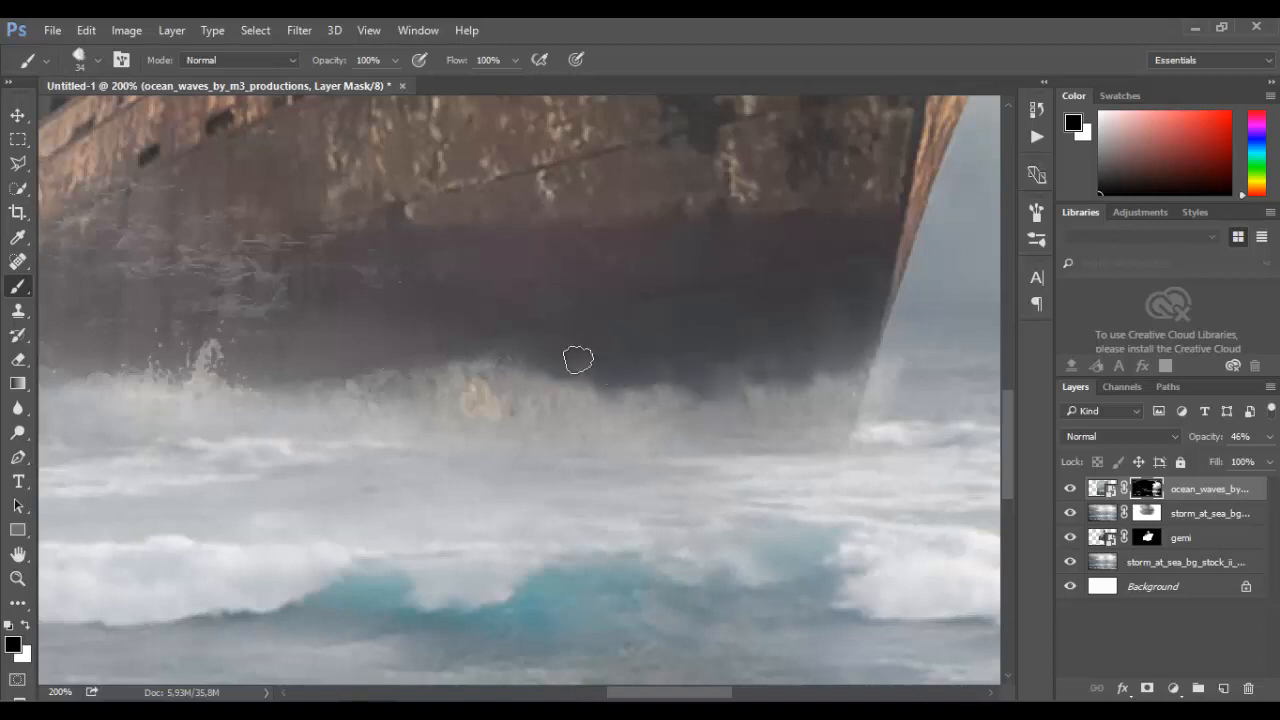
pyautogui.moveTo(491, 367); pyautogui.dragTo(396, 377)
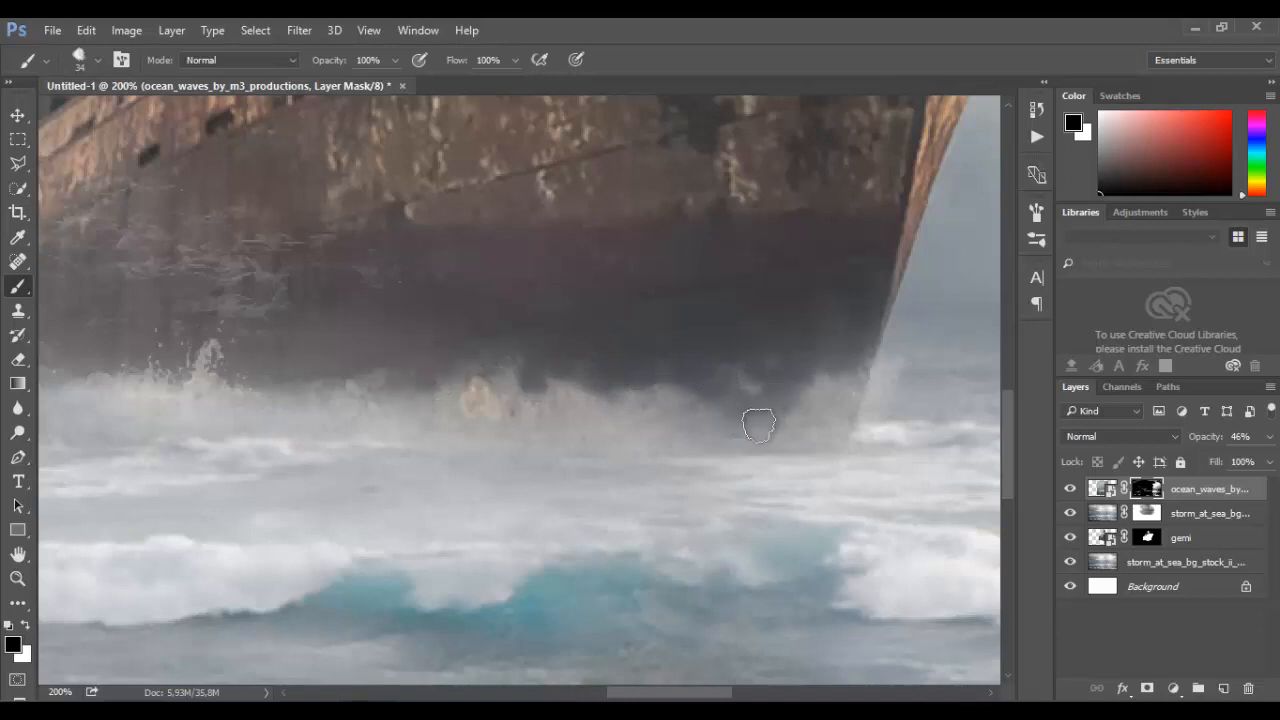
pyautogui.moveTo(758, 426)
pyautogui.mouseDown()
pyautogui.moveTo(826, 386)
pyautogui.moveTo(640, 405)
pyautogui.moveTo(688, 416)
pyautogui.moveTo(586, 409)
pyautogui.moveTo(551, 380)
pyautogui.moveTo(642, 431)
pyautogui.mouseUp()
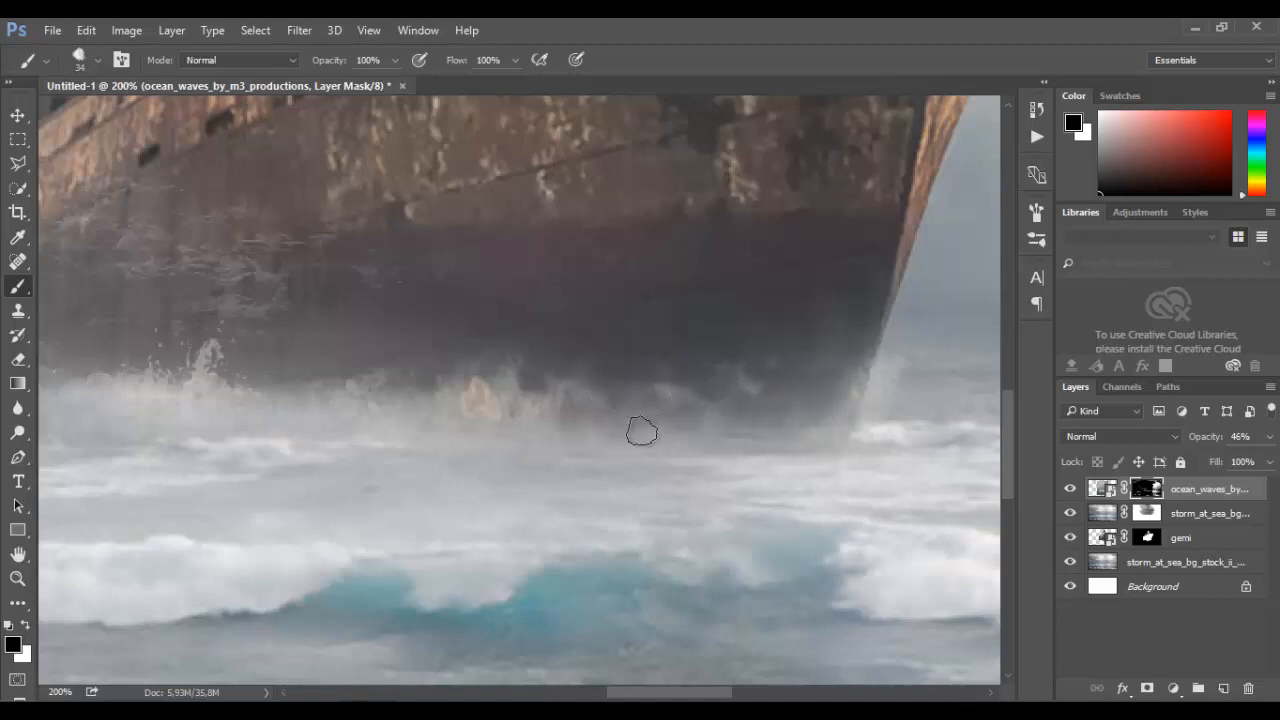
# Lower the brush opacity to 55% and soften the remaining foam splashes along the hull on the ocean waves mask.
pyautogui.click(395, 60)
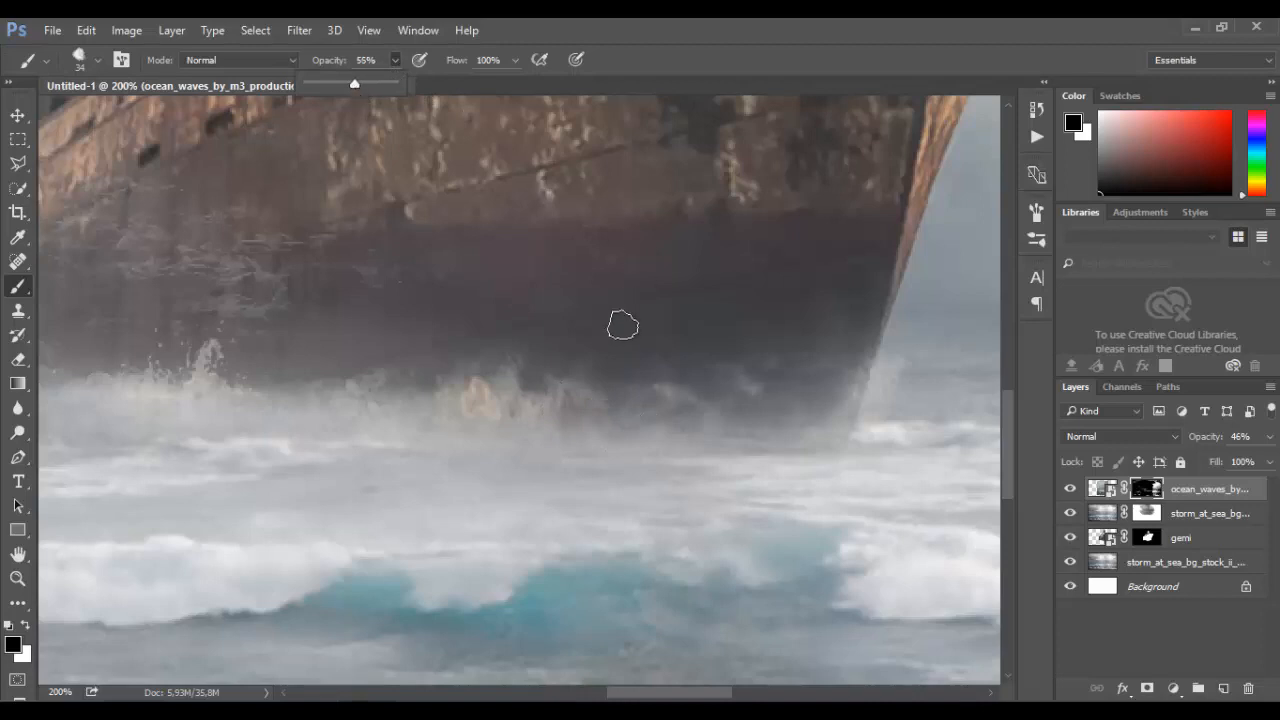
pyautogui.moveTo(596, 392); pyautogui.dragTo(574, 395)
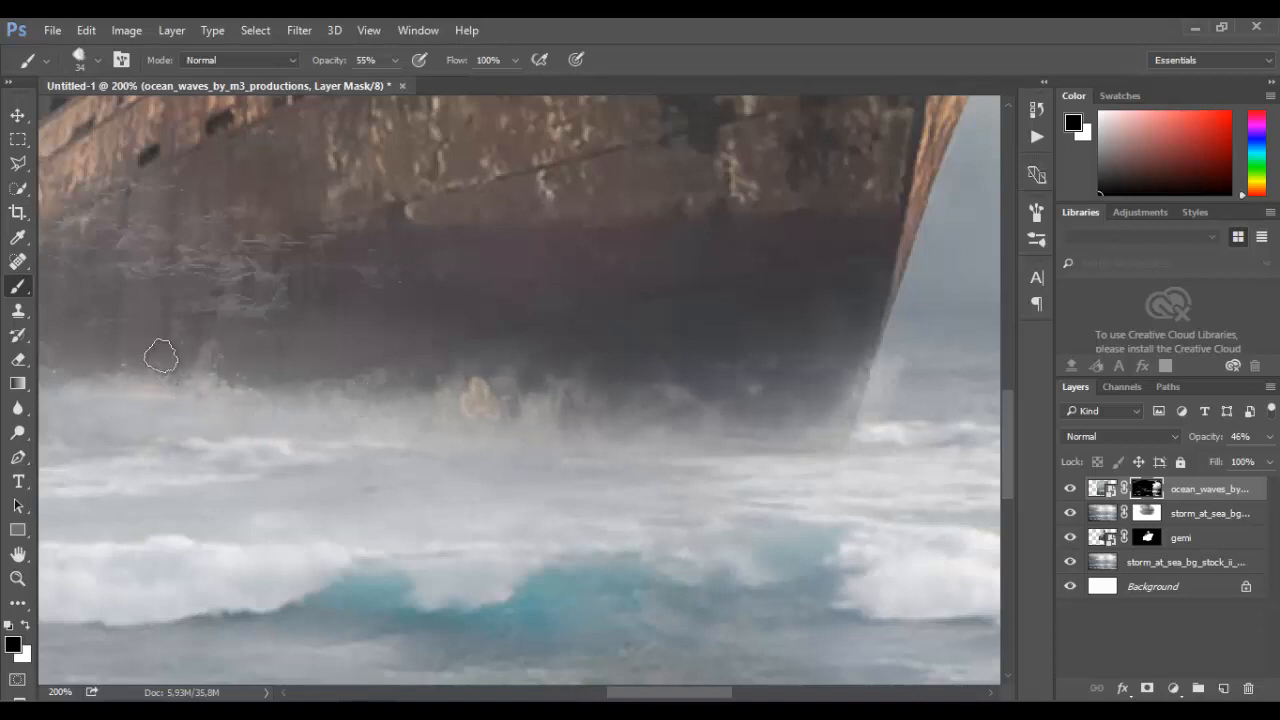
pyautogui.hotkey('ctrl', '-')
pyautogui.hotkey('ctrl', '-')
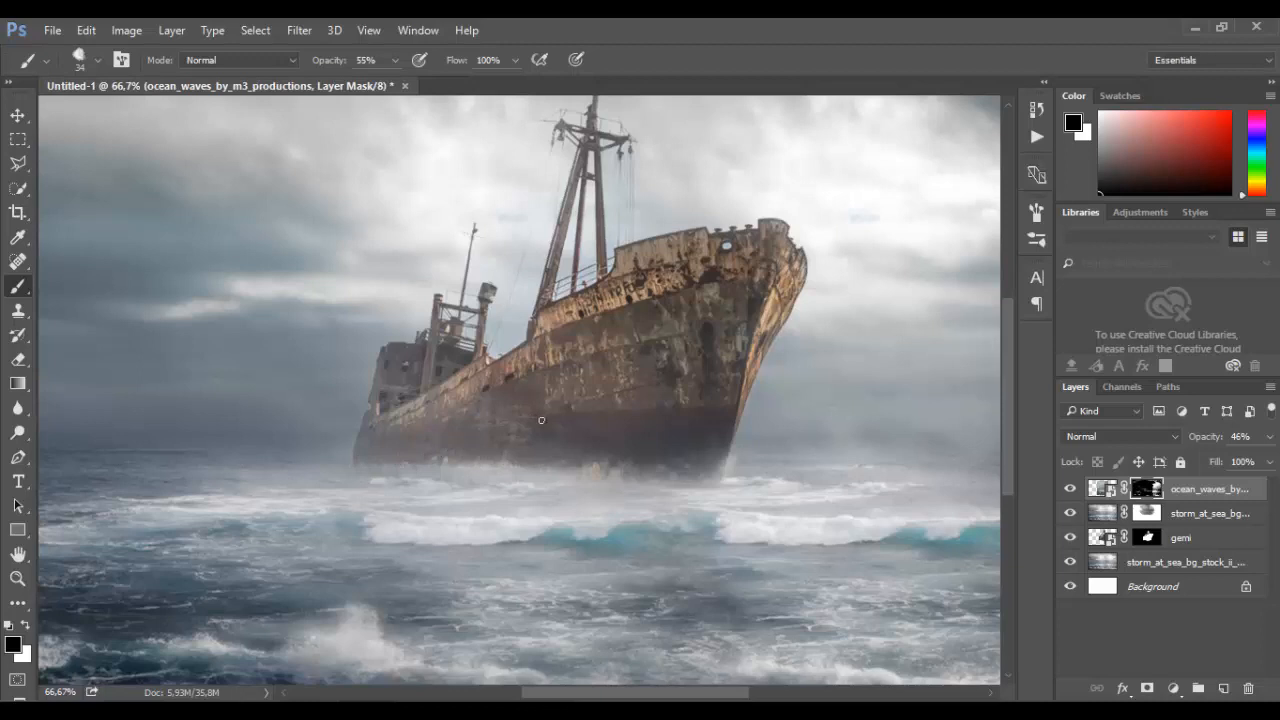
pyautogui.hotkey('ctrl', '-')
pyautogui.hotkey('ctrl', '-')
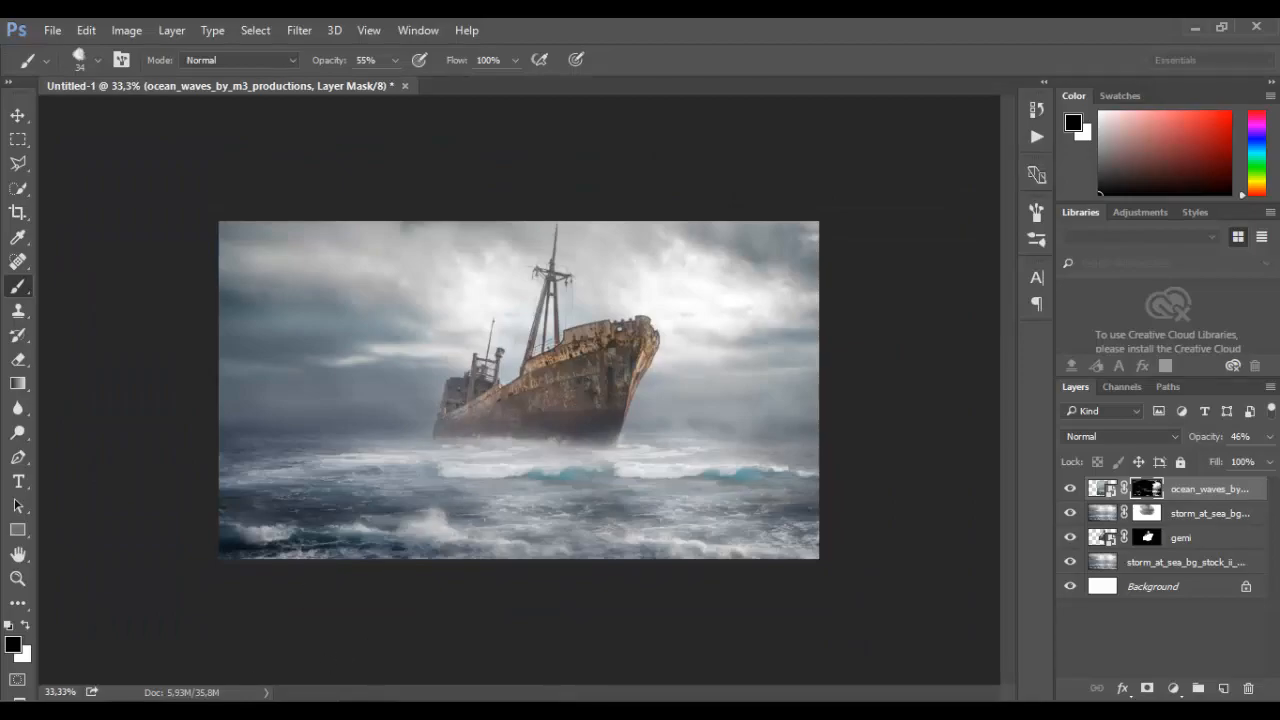
# Place rage_of_water_by_fenne_stock over the sea at the canvas's left edge and stretch it slightly wider.
pyautogui.click(155, 712)
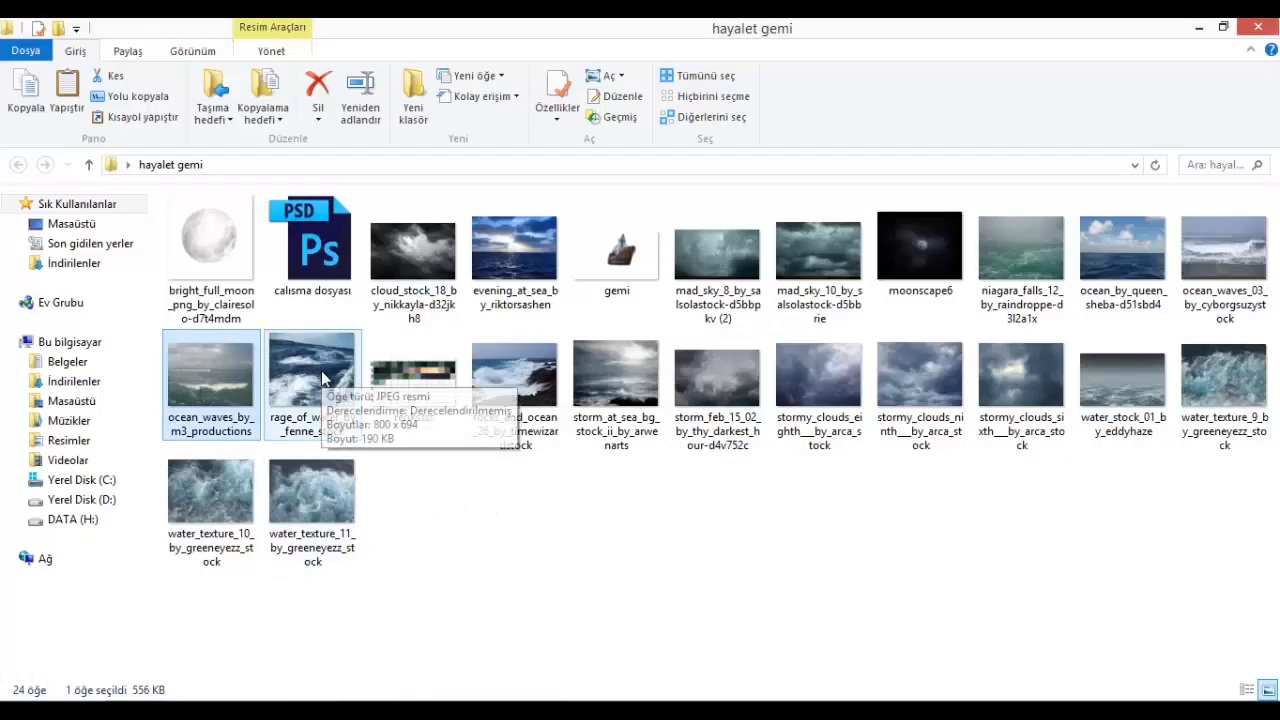
pyautogui.moveTo(321, 370); pyautogui.dragTo(278, 495)
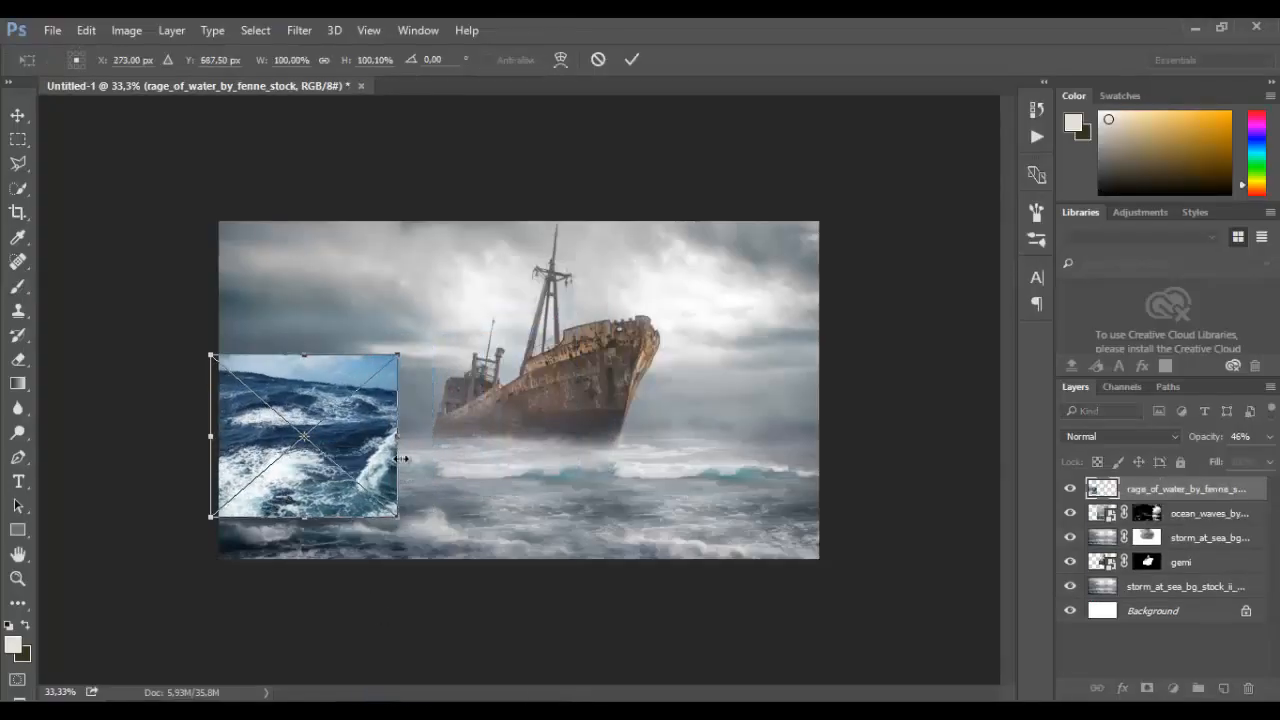
pyautogui.moveTo(403, 443); pyautogui.dragTo(415, 443)
pyautogui.click(637, 60)
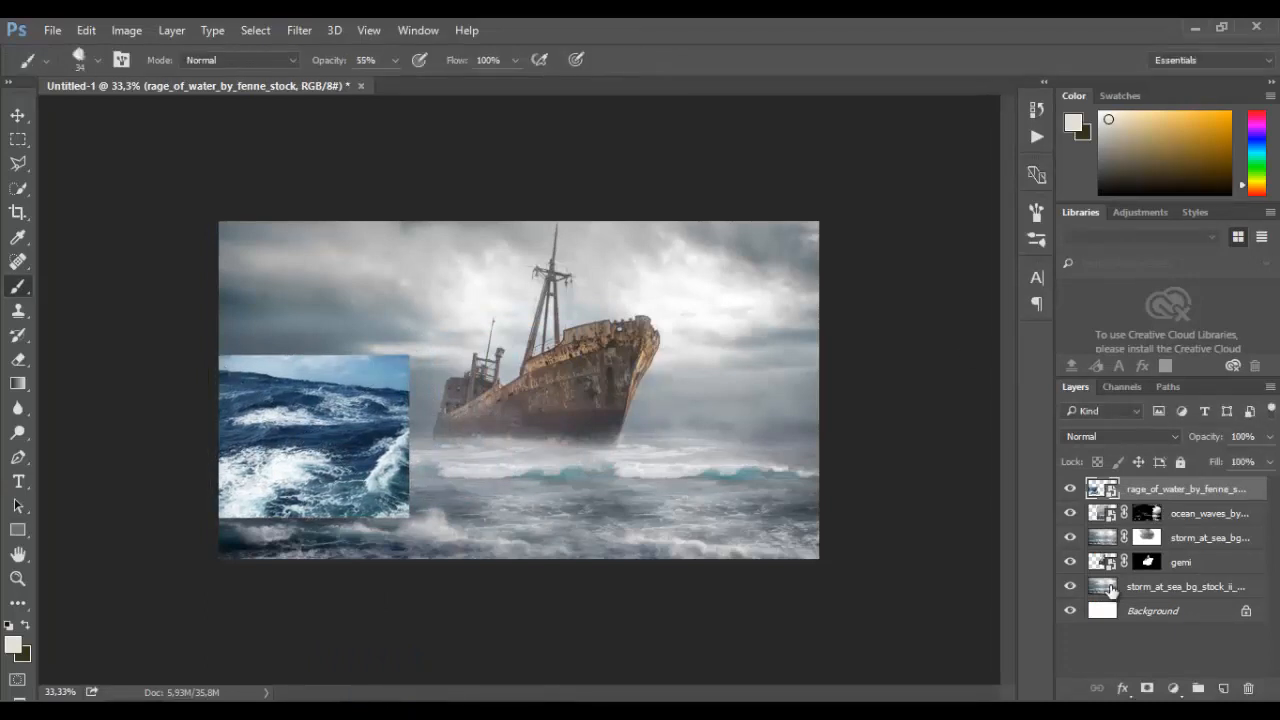
# Mask the rage of water image down to its foam with a 322 px rough brush and set the layer's opacity to 28%.
pyautogui.click(1147, 688)
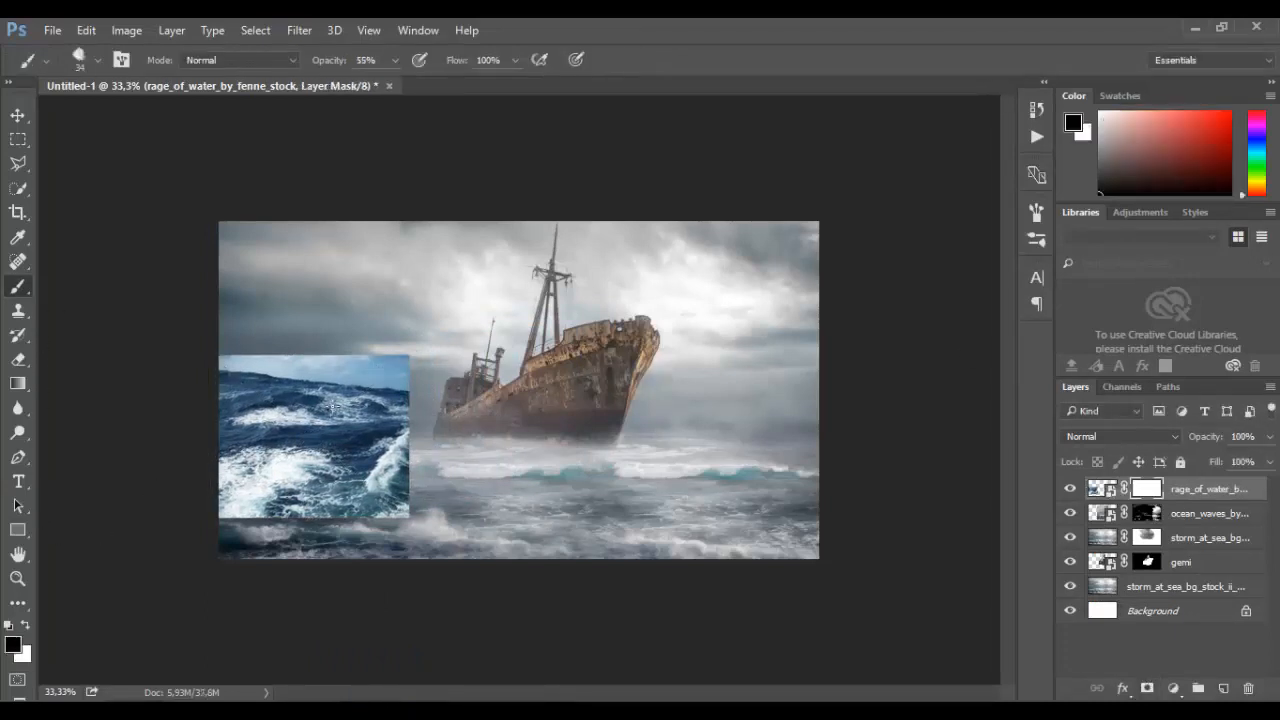
pyautogui.rightClick(375, 405)
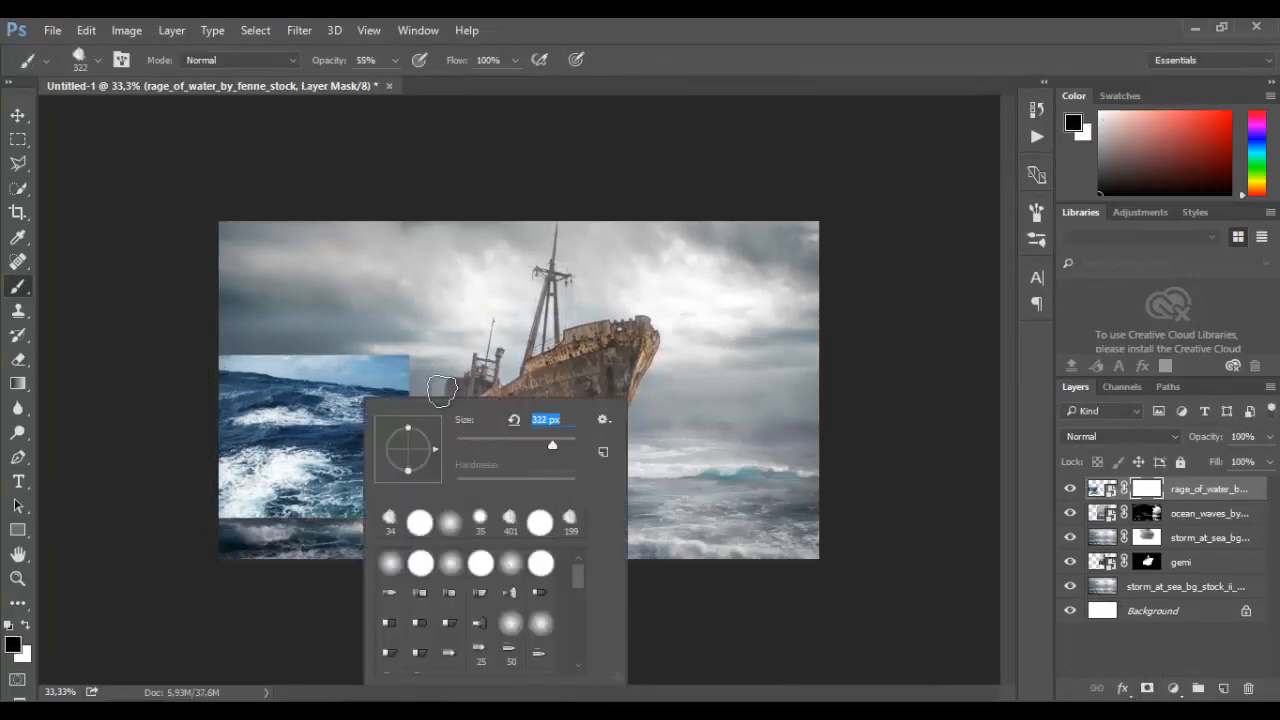
pyautogui.press('Return')
pyautogui.moveTo(441, 390)
pyautogui.mouseDown()
pyautogui.moveTo(277, 368)
pyautogui.moveTo(224, 392)
pyautogui.moveTo(365, 411)
pyautogui.moveTo(380, 476)
pyautogui.moveTo(415, 478)
pyautogui.moveTo(375, 508)
pyautogui.moveTo(397, 456)
pyautogui.moveTo(390, 438)
pyautogui.moveTo(346, 406)
pyautogui.moveTo(240, 409)
pyautogui.moveTo(278, 407)
pyautogui.moveTo(355, 498)
pyautogui.moveTo(305, 526)
pyautogui.moveTo(272, 526)
pyautogui.moveTo(326, 527)
pyautogui.moveTo(243, 530)
pyautogui.moveTo(400, 536)
pyautogui.moveTo(406, 473)
pyautogui.moveTo(390, 509)
pyautogui.moveTo(391, 498)
pyautogui.moveTo(416, 484)
pyautogui.moveTo(319, 417)
pyautogui.moveTo(210, 429)
pyautogui.moveTo(240, 414)
pyautogui.moveTo(368, 442)
pyautogui.moveTo(348, 506)
pyautogui.moveTo(235, 513)
pyautogui.mouseUp()
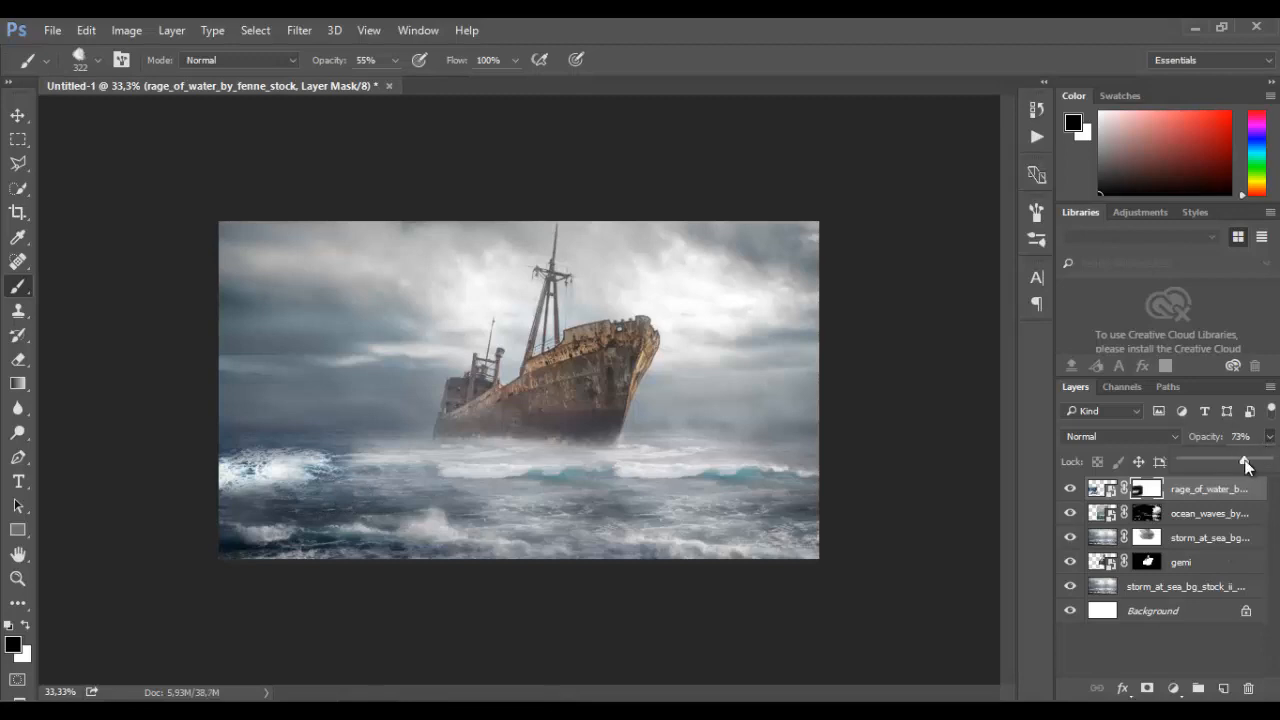
pyautogui.moveTo(1246, 466); pyautogui.dragTo(1206, 463)
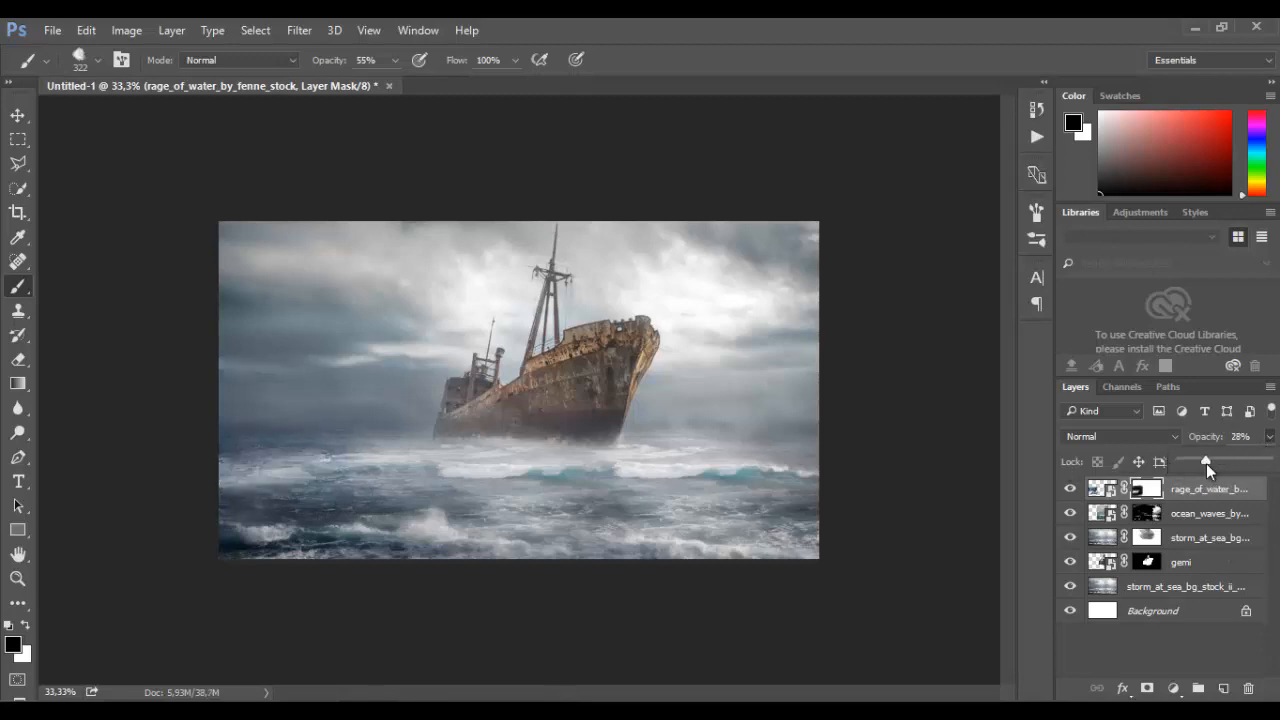
# Rotate the rage of water layer about 6° and reposition it over the sea in the canvas's lower-left corner.
pyautogui.press('v')
pyautogui.moveTo(256, 420); pyautogui.dragTo(260, 438)
pyautogui.hotkey('ctrl', 't')
pyautogui.moveTo(435, 517); pyautogui.dragTo(424, 526)
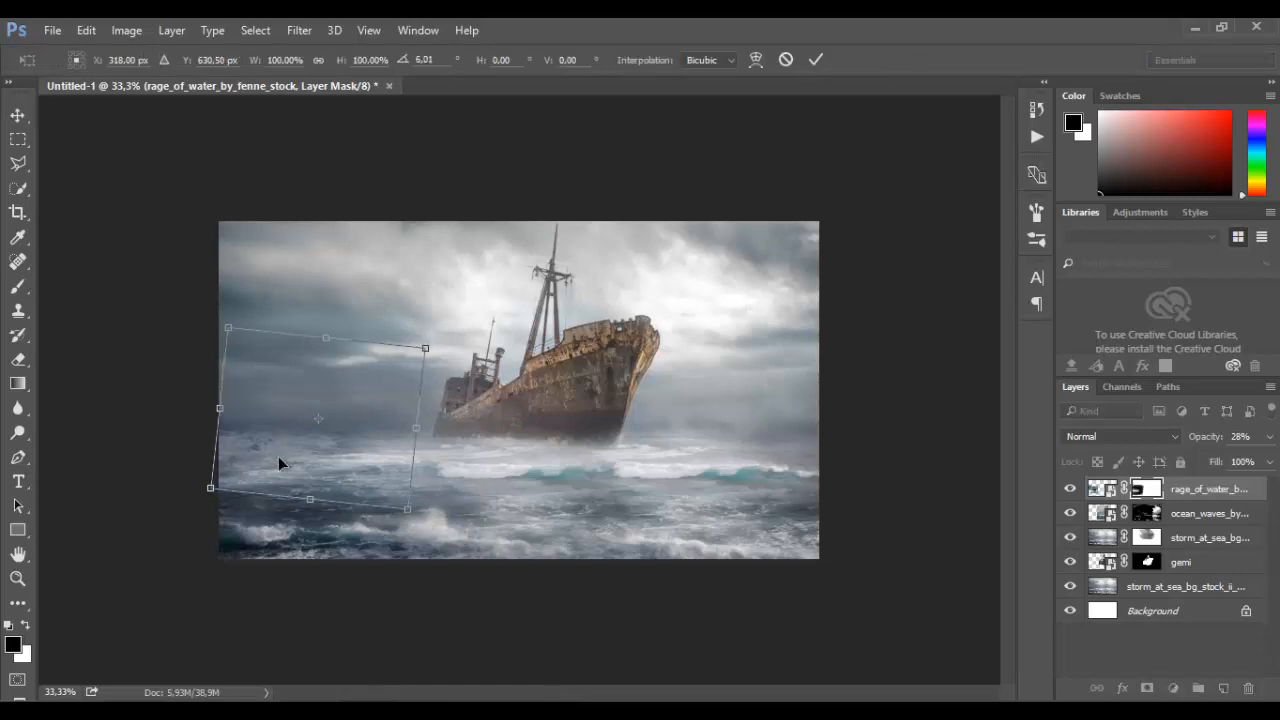
pyautogui.moveTo(276, 454); pyautogui.dragTo(321, 496)
pyautogui.click(818, 60)
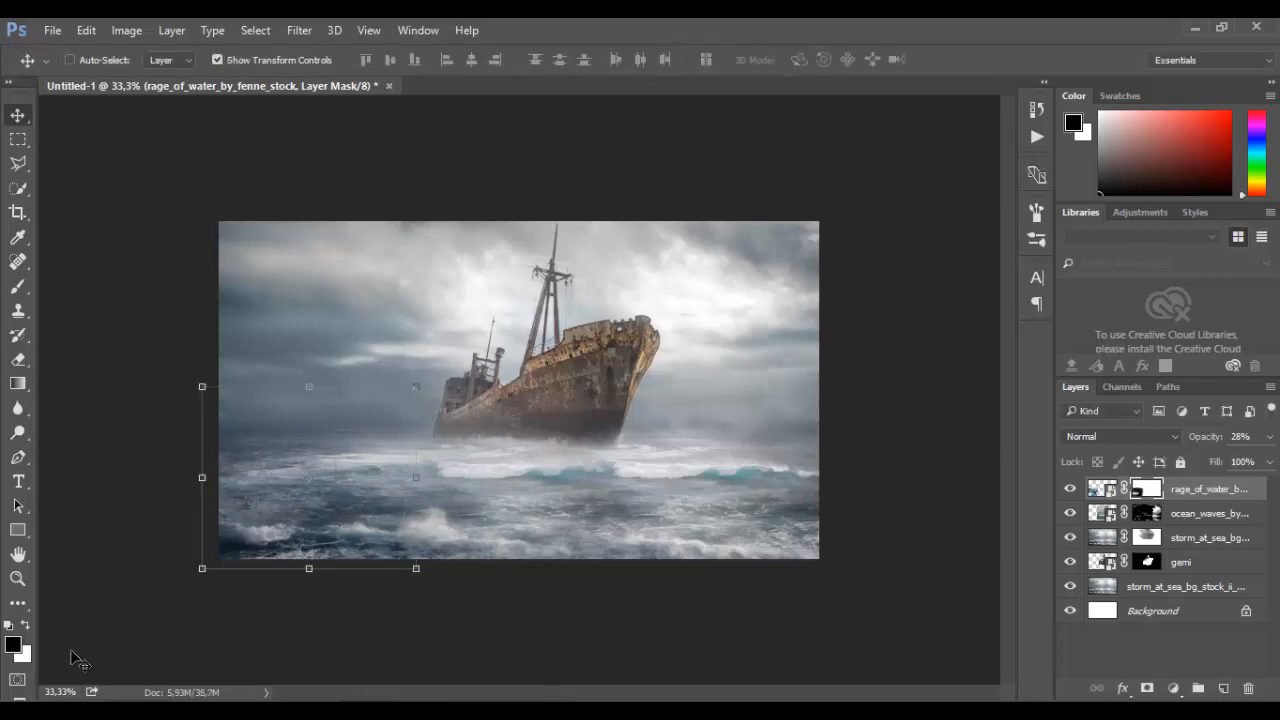
# Place cloud_stock_18_by_nikkayla-d32jkh8 over the upper-left sky and enlarge it down to the horizon.
pyautogui.click(143, 701)
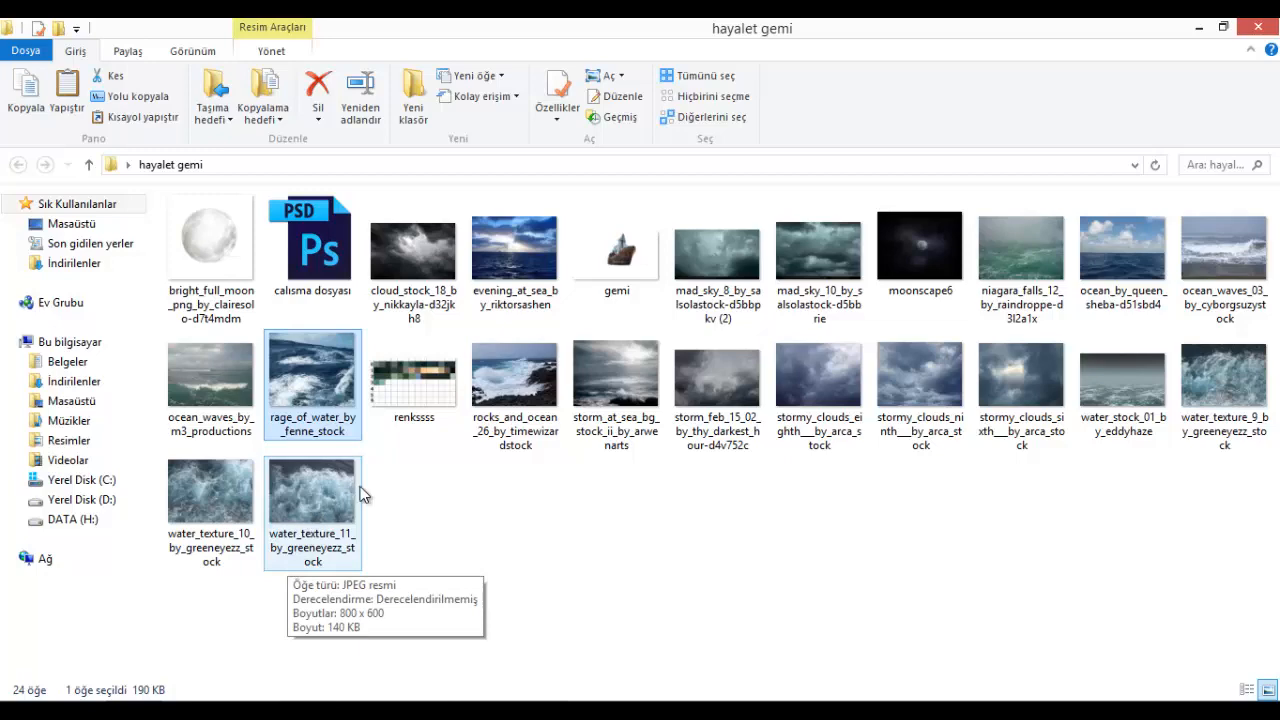
pyautogui.moveTo(413, 250); pyautogui.dragTo(411, 397)
pyautogui.moveTo(424, 302); pyautogui.dragTo(345, 300)
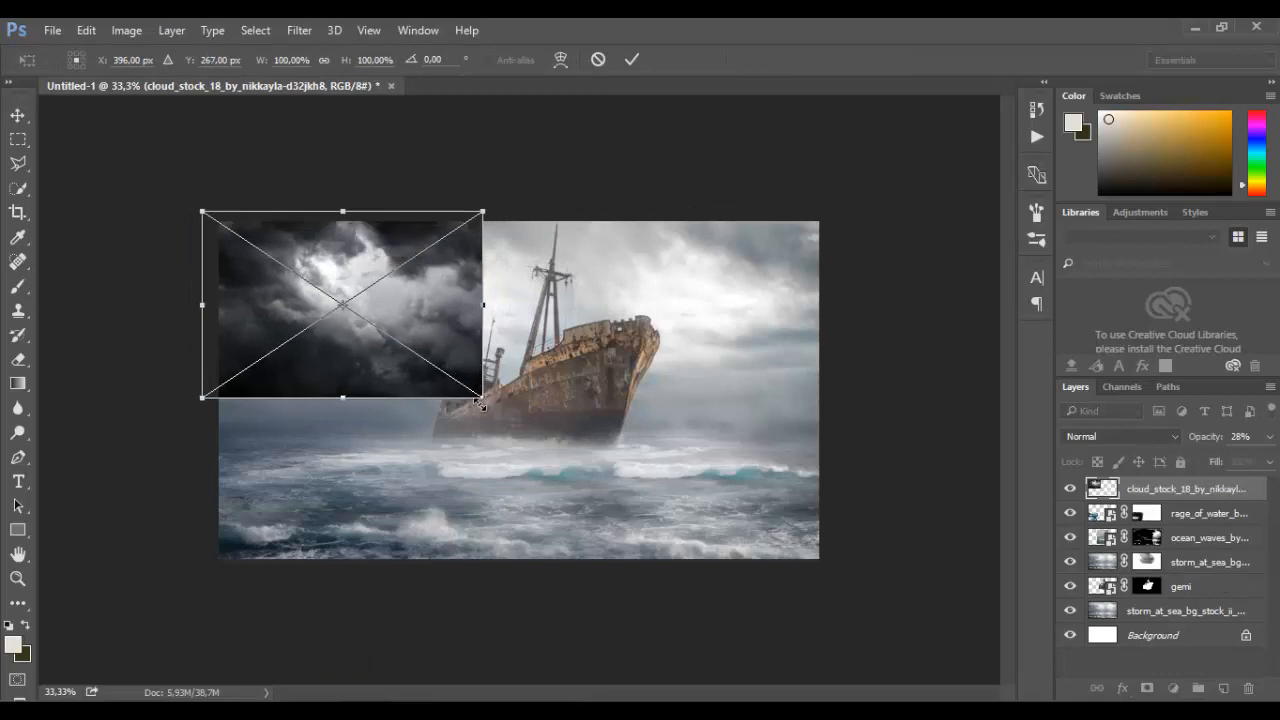
pyautogui.moveTo(483, 397); pyautogui.dragTo(545, 441)
pyautogui.click(632, 59)
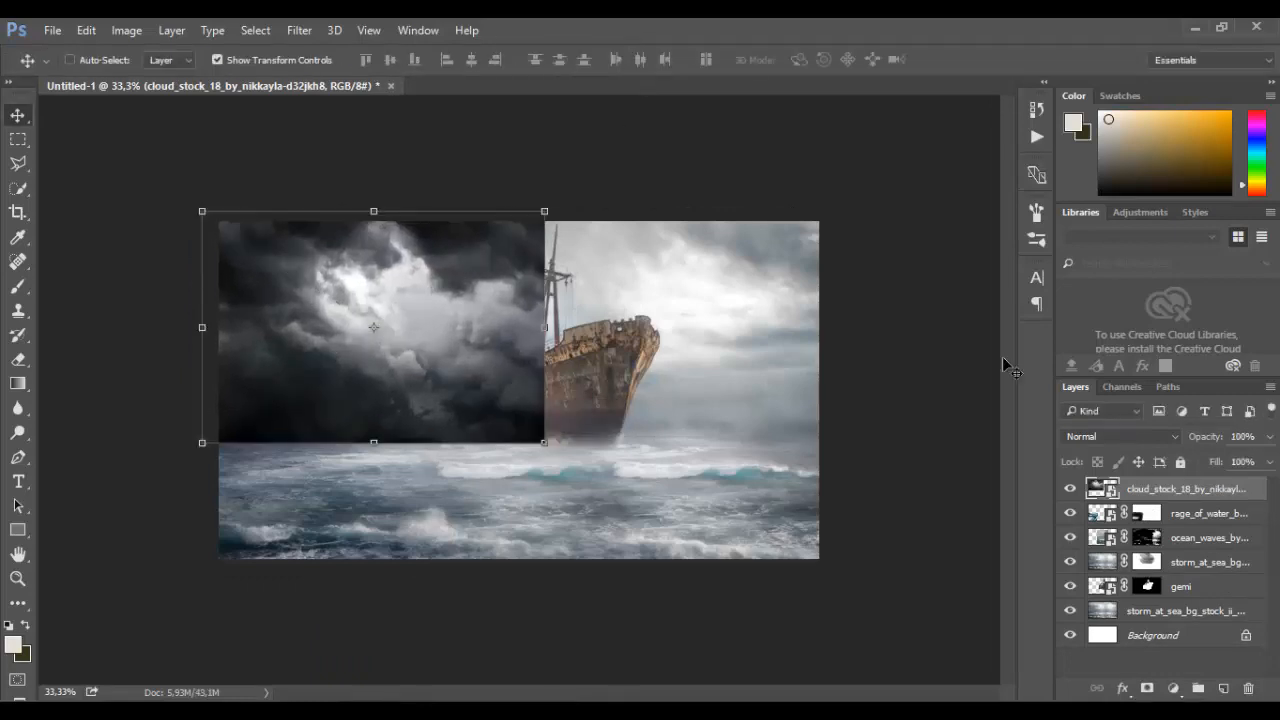
# Try Overlay on the cloud layer, set its blend mode to Screen, and shift it partly past the canvas's left edge.
pyautogui.click(1134, 432)
pyautogui.click(1108, 243)
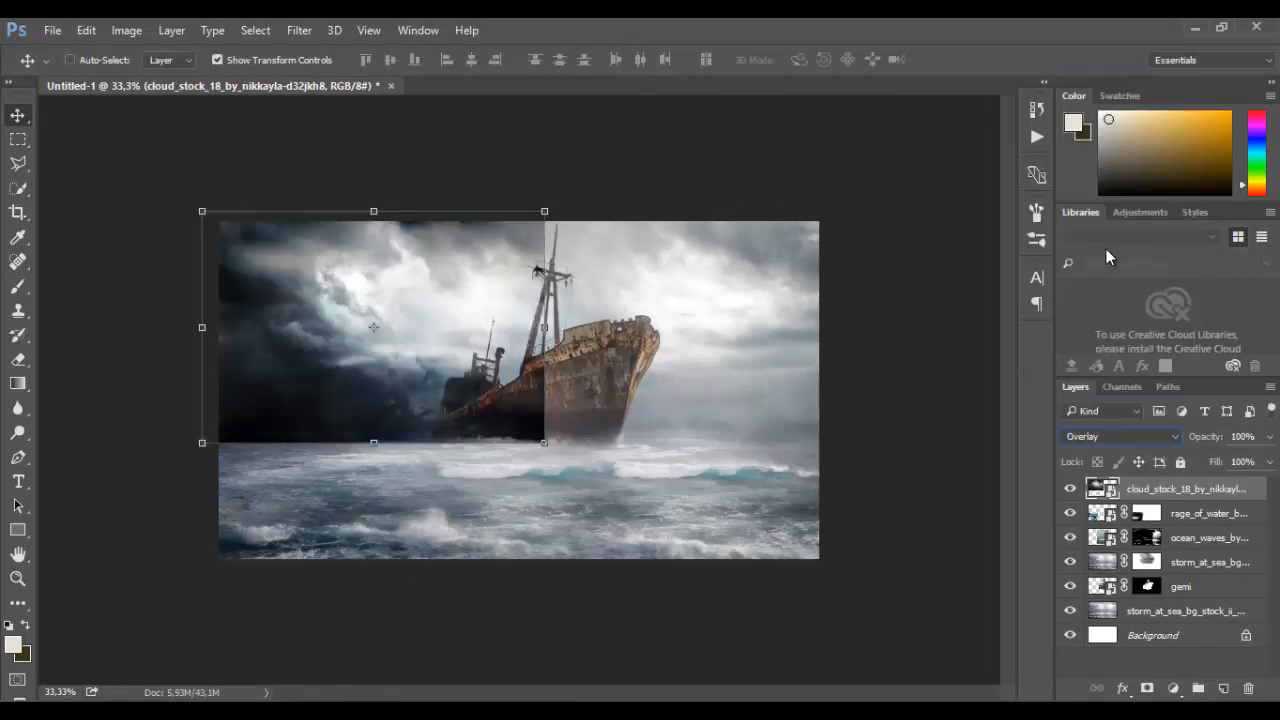
pyautogui.click(1093, 439)
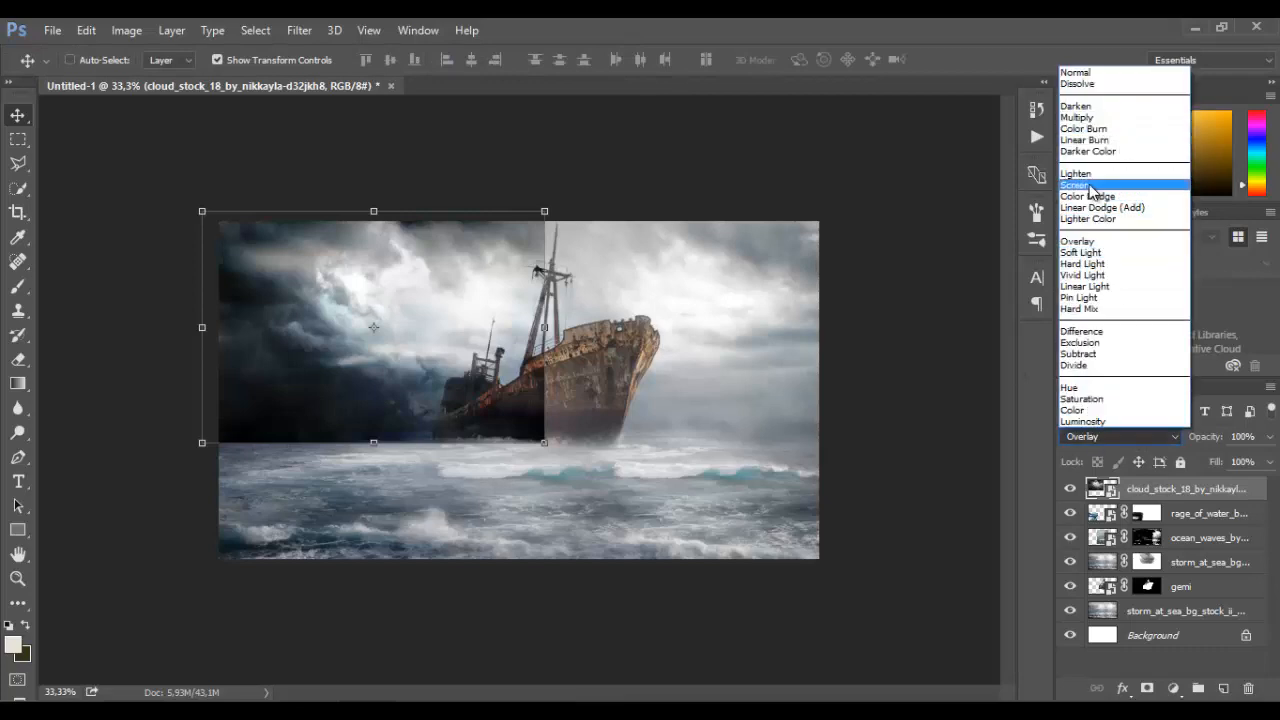
pyautogui.click(1085, 183)
pyautogui.moveTo(480, 314); pyautogui.dragTo(377, 313)
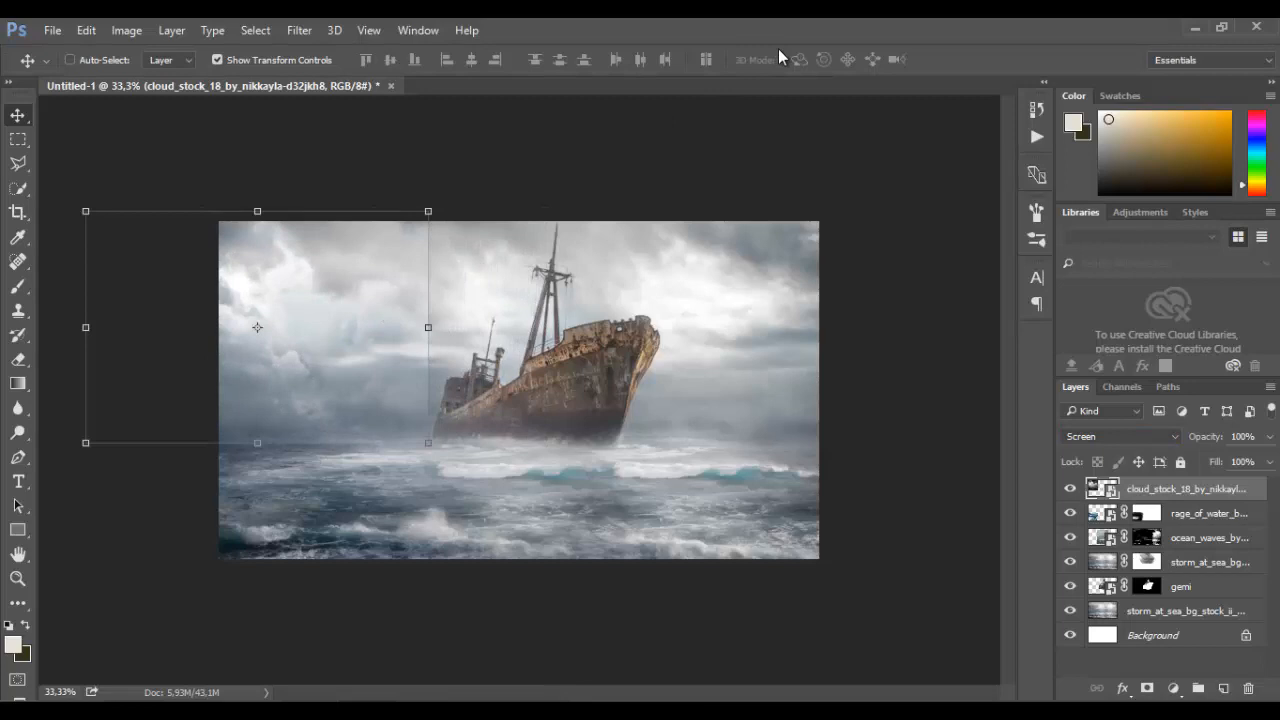
# Add a mask to the cloud layer and brush away its hard edges and excess brightness at 55% brush opacity.
pyautogui.click(13, 290)
pyautogui.click(1147, 690)
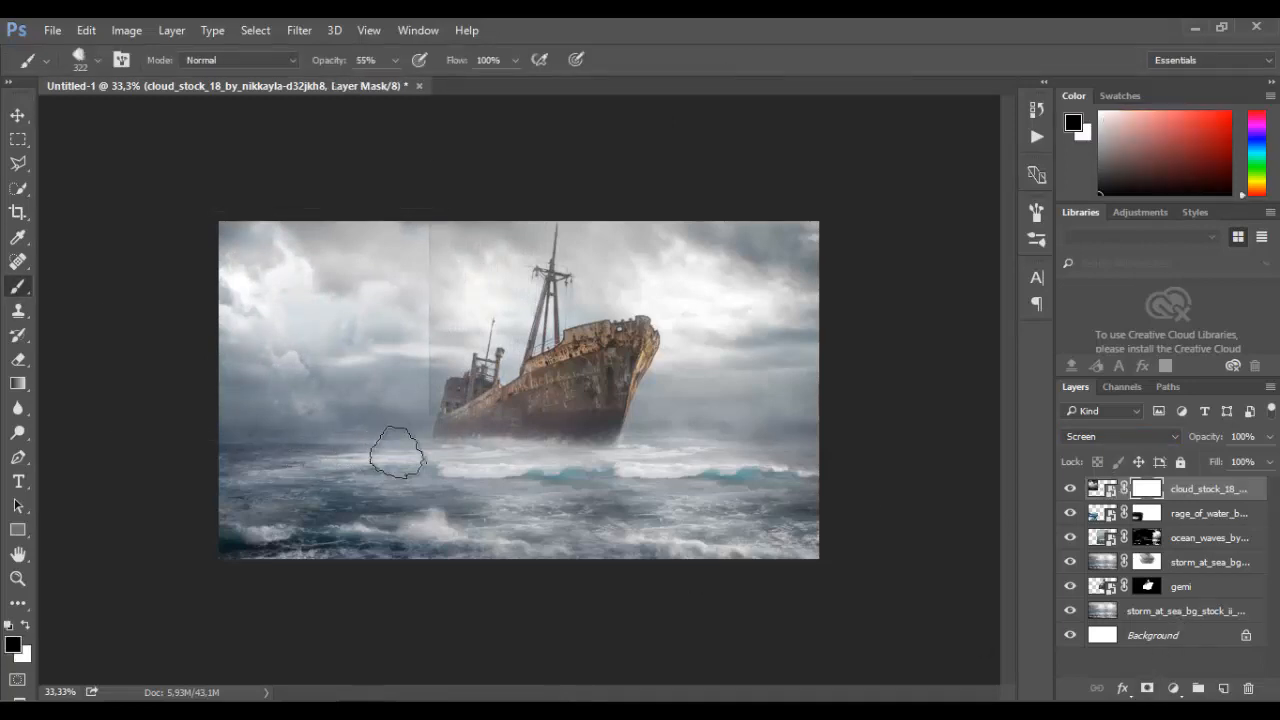
pyautogui.moveTo(468, 410)
pyautogui.mouseDown()
pyautogui.moveTo(434, 404)
pyautogui.moveTo(434, 251)
pyautogui.moveTo(437, 281)
pyautogui.moveTo(411, 230)
pyautogui.mouseUp()
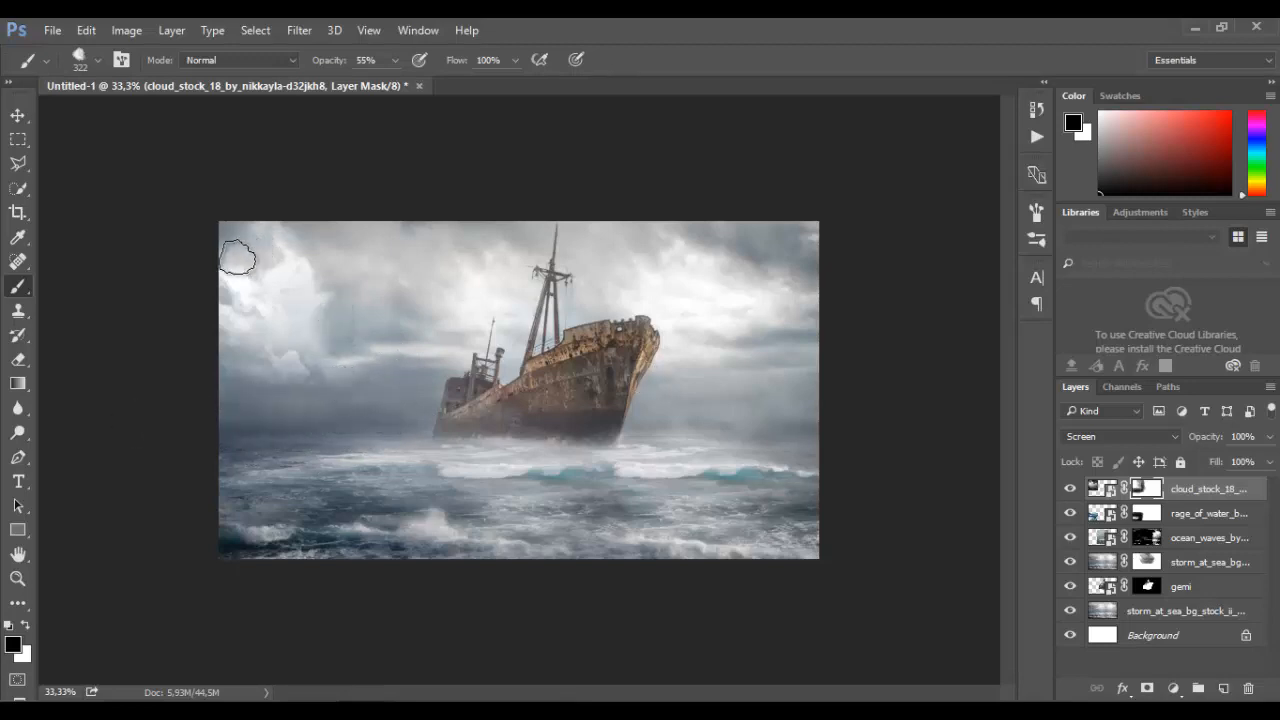
pyautogui.moveTo(234, 257); pyautogui.dragTo(362, 300)
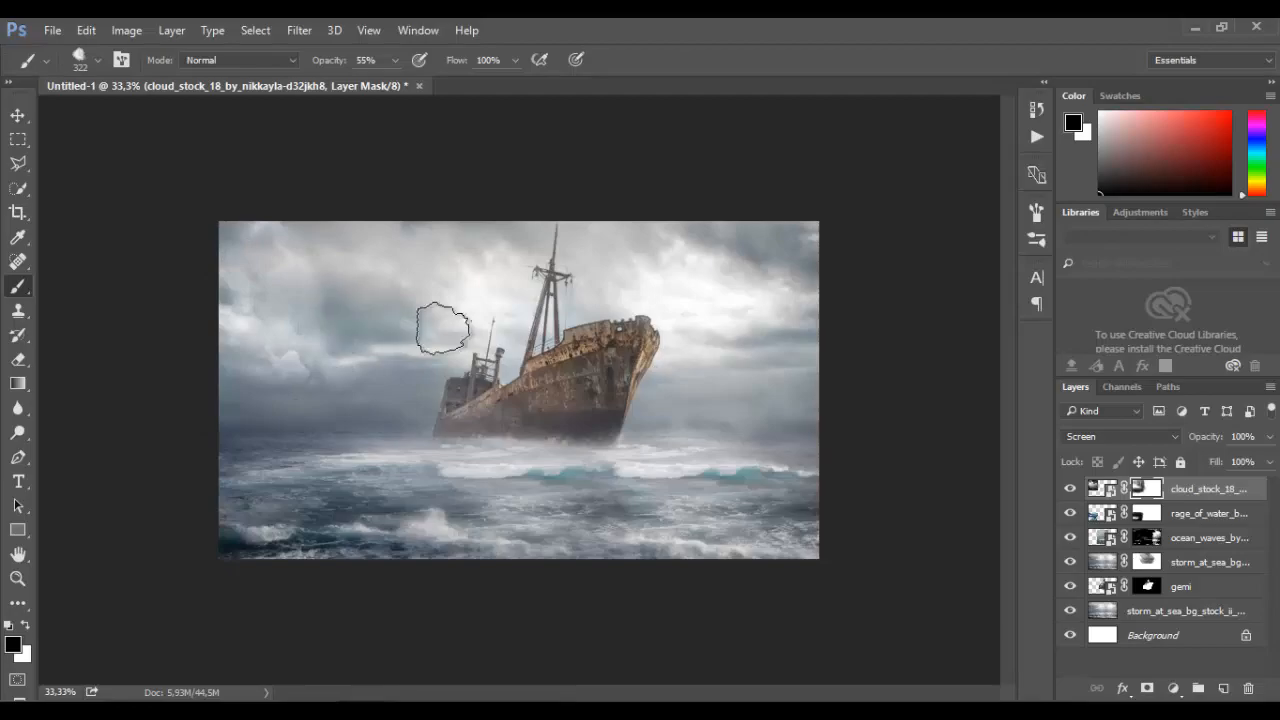
# Place stormy_clouds_ninth___by_arca_stock over the right part of the canvas at 55.55% scale and give it a layer mask.
pyautogui.click(362, 710)
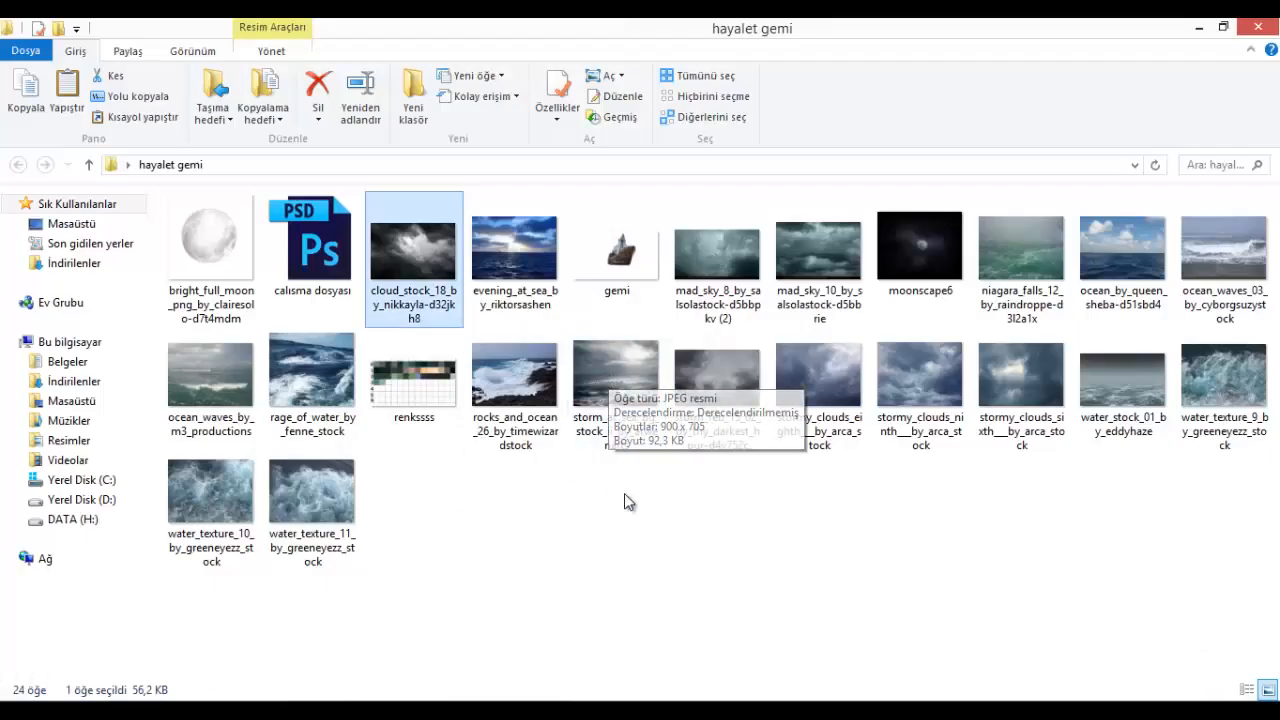
pyautogui.moveTo(911, 384)
pyautogui.mouseDown()
pyautogui.moveTo(352, 682)
pyautogui.moveTo(697, 337)
pyautogui.moveTo(712, 390)
pyautogui.moveTo(751, 397)
pyautogui.mouseUp()
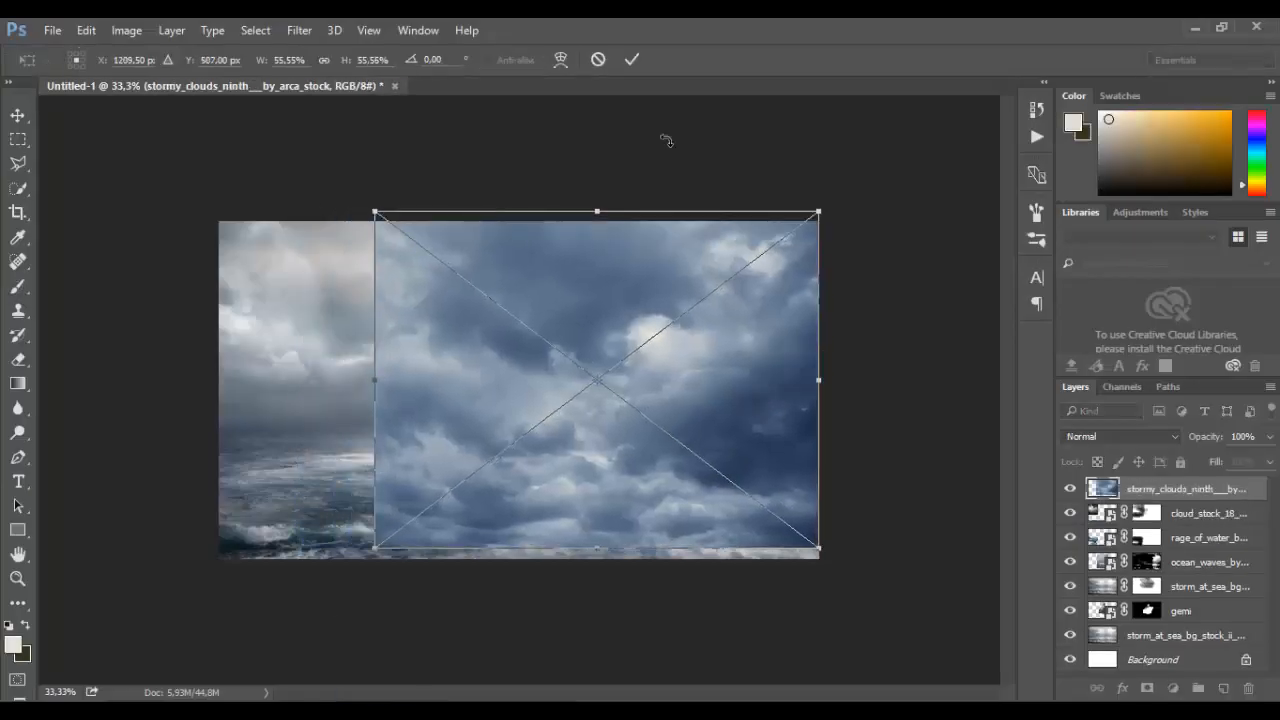
pyautogui.press('b')
pyautogui.press('Return')
pyautogui.click(1148, 687)
pyautogui.press('x')
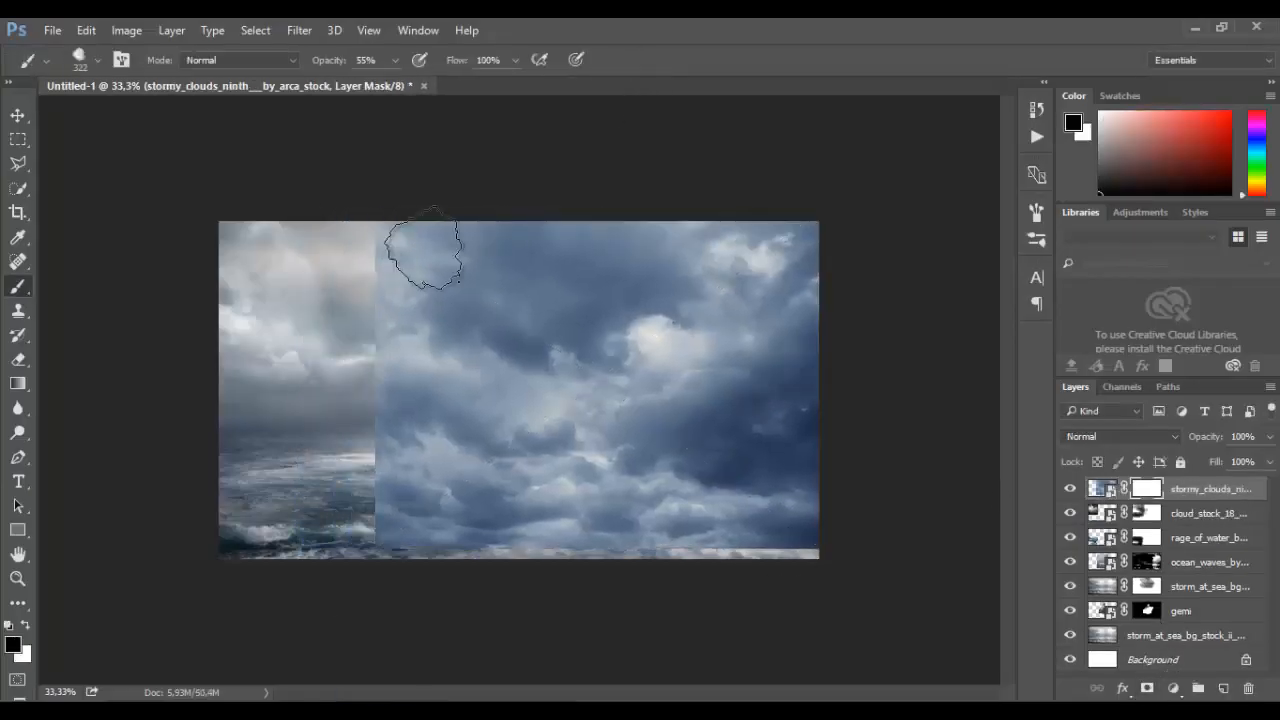
# Mask away the storm clouds' hard left and lower edges, using a 385 px brush, and move the layer below the ocean waves layer.
pyautogui.moveTo(423, 257)
pyautogui.mouseDown()
pyautogui.moveTo(388, 231)
pyautogui.moveTo(380, 246)
pyautogui.moveTo(389, 364)
pyautogui.moveTo(364, 506)
pyautogui.moveTo(375, 479)
pyautogui.moveTo(372, 515)
pyautogui.moveTo(405, 520)
pyautogui.mouseUp()
pyautogui.rightClick(507, 532)
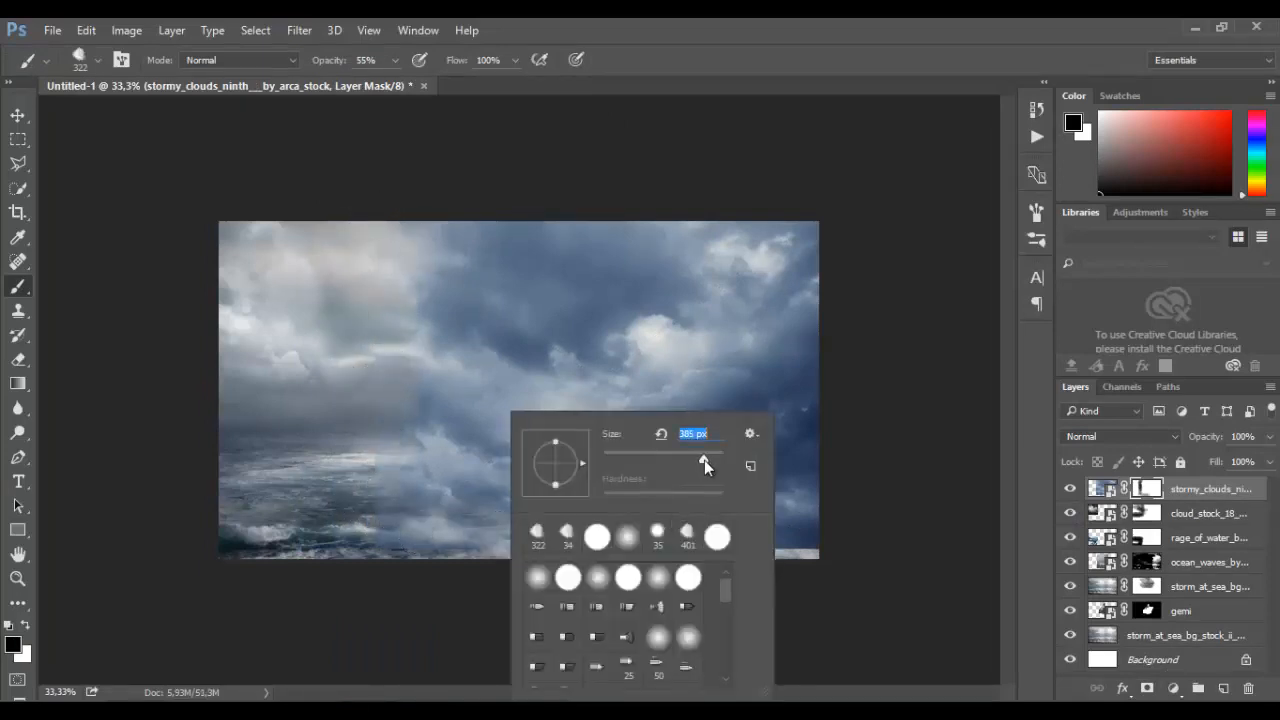
pyautogui.moveTo(448, 474)
pyautogui.mouseDown()
pyautogui.moveTo(436, 524)
pyautogui.moveTo(362, 491)
pyautogui.moveTo(518, 533)
pyautogui.moveTo(764, 537)
pyautogui.moveTo(820, 526)
pyautogui.moveTo(478, 505)
pyautogui.moveTo(626, 491)
pyautogui.moveTo(858, 504)
pyautogui.moveTo(554, 494)
pyautogui.moveTo(391, 460)
pyautogui.moveTo(701, 476)
pyautogui.moveTo(472, 480)
pyautogui.moveTo(886, 500)
pyautogui.mouseUp()
pyautogui.moveTo(1220, 500)
pyautogui.mouseDown()
pyautogui.moveTo(1226, 611)
pyautogui.moveTo(1227, 562)
pyautogui.mouseUp()
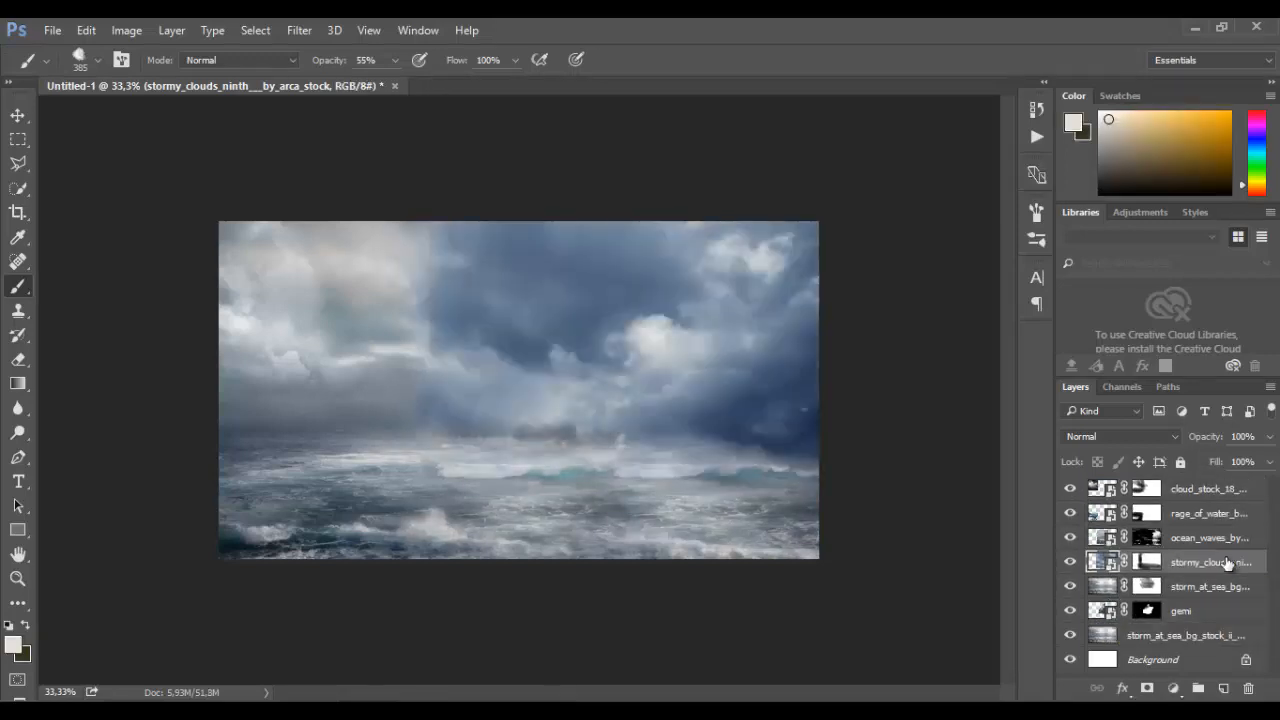
# Try Screen, Multiply, Overlay and Lighten on the stormy clouds layer, test Screen at reduced opacity, and return the blend mode to Normal.
pyautogui.click(1130, 436)
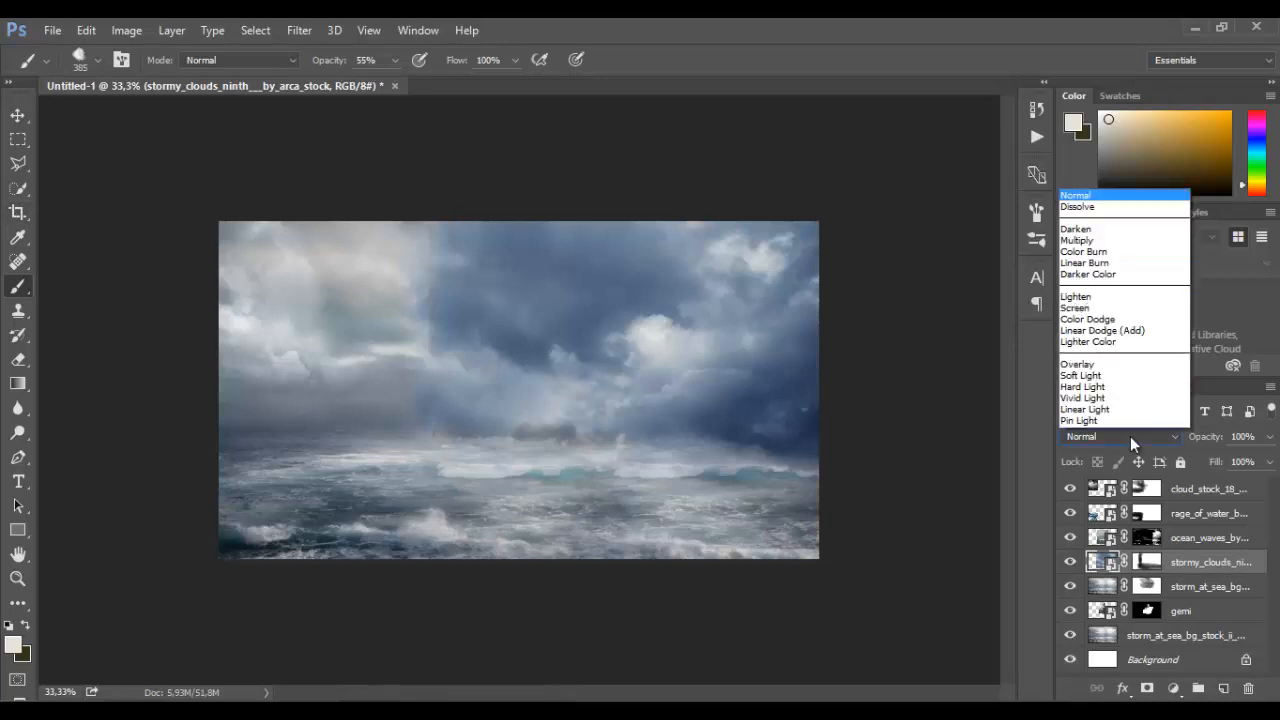
pyautogui.click(1104, 187)
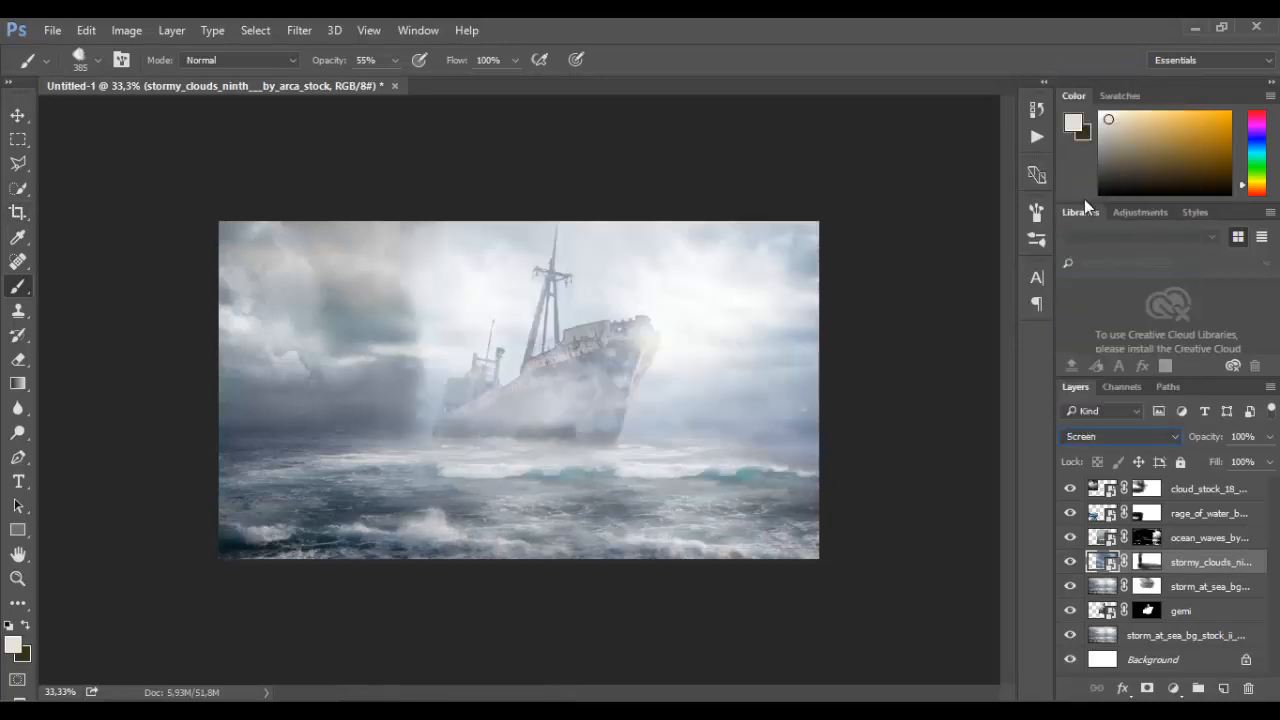
pyautogui.click(1134, 440)
pyautogui.click(1118, 114)
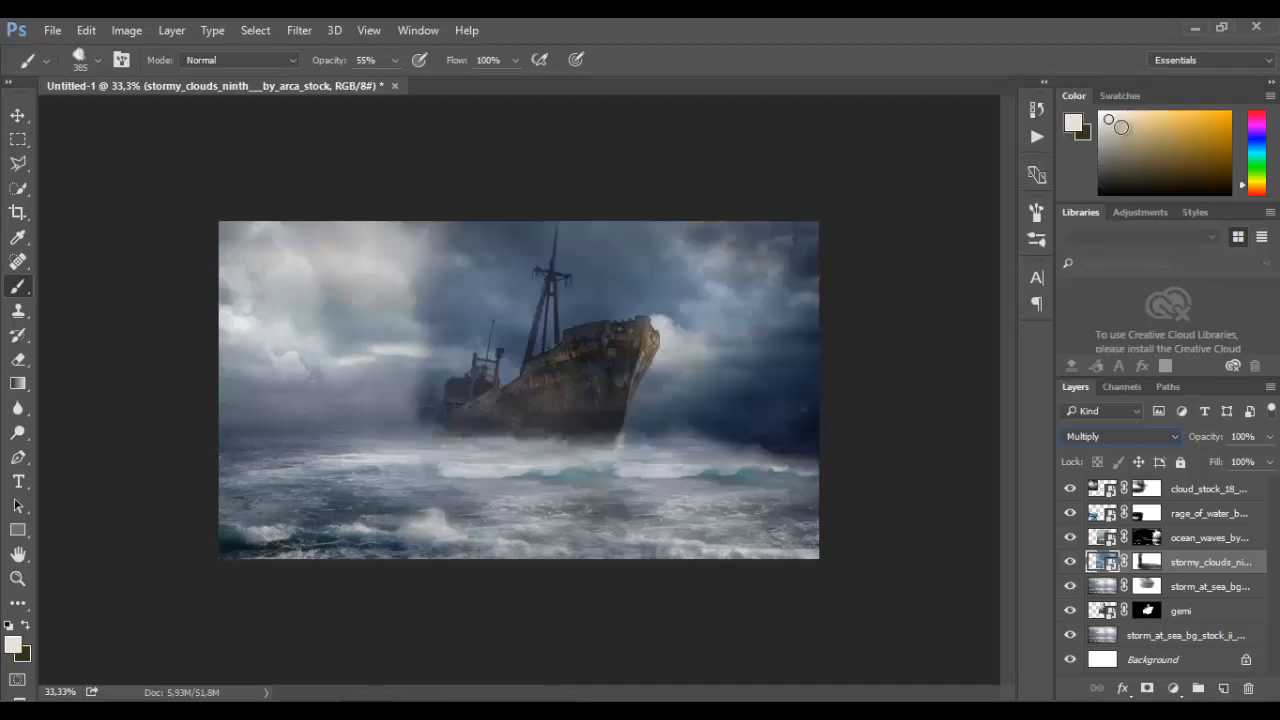
pyautogui.click(1107, 437)
pyautogui.click(1097, 238)
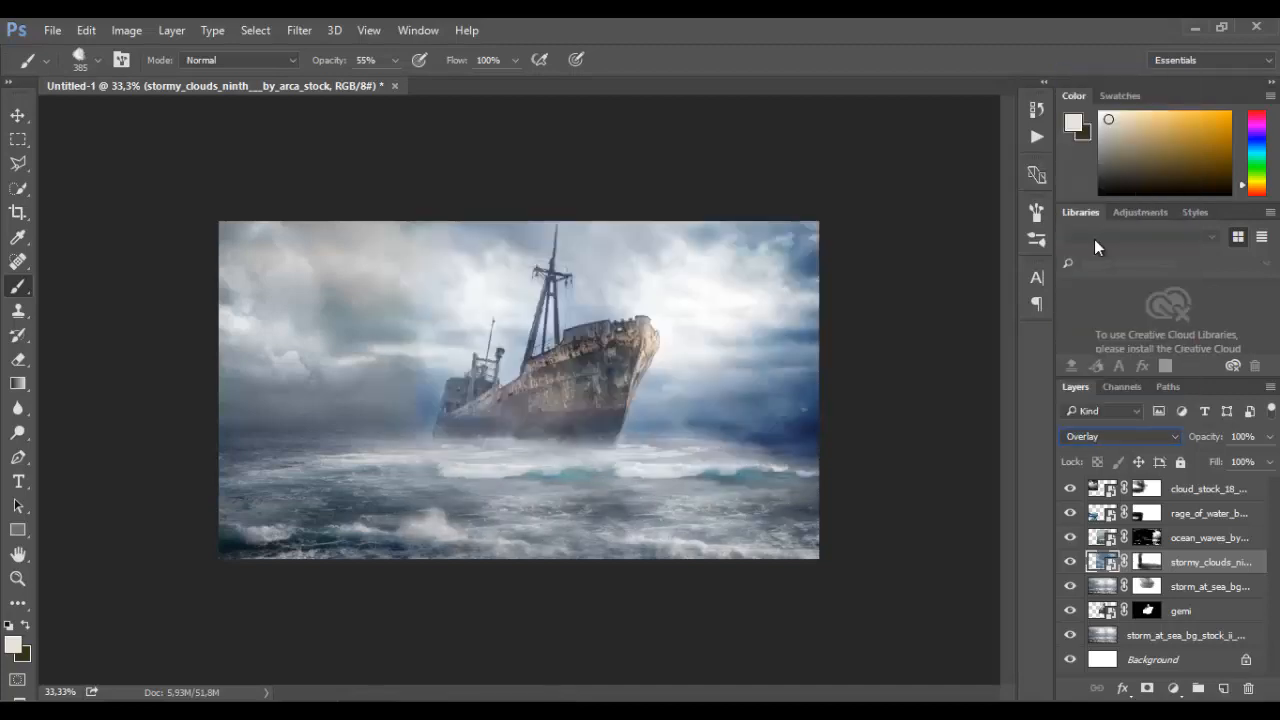
pyautogui.click(1126, 438)
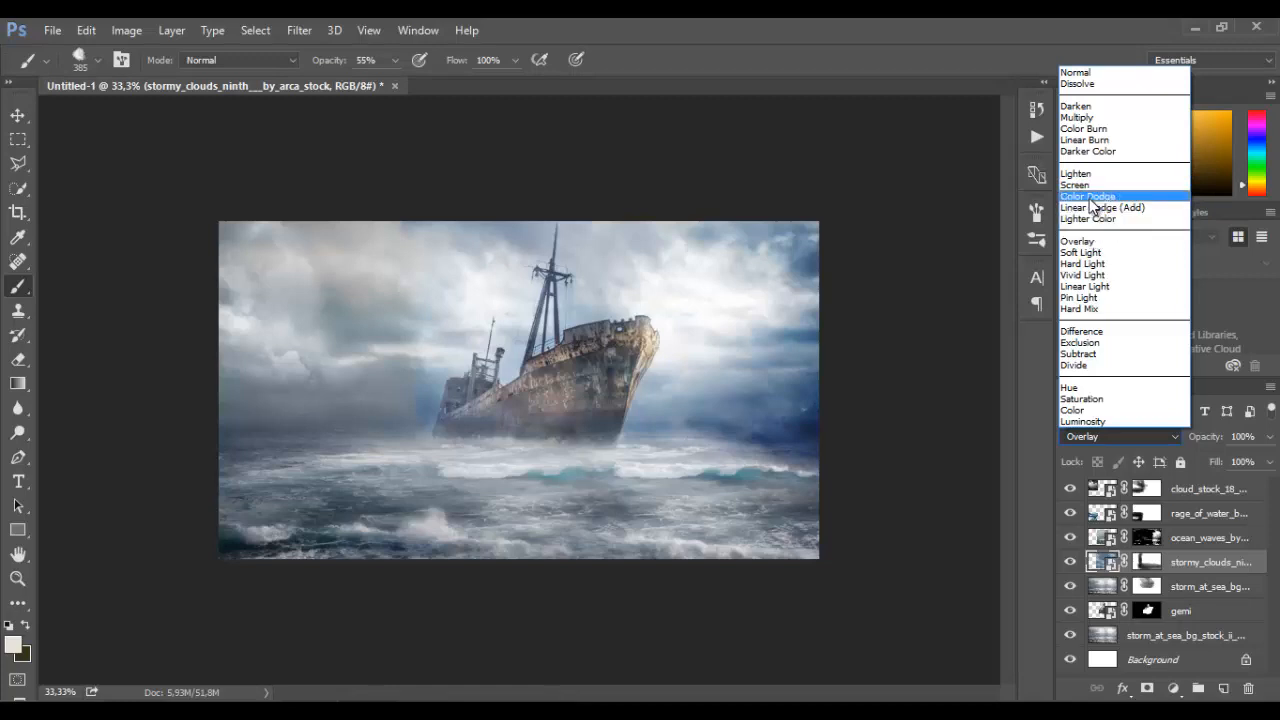
pyautogui.press('Escape')
pyautogui.click(1118, 435)
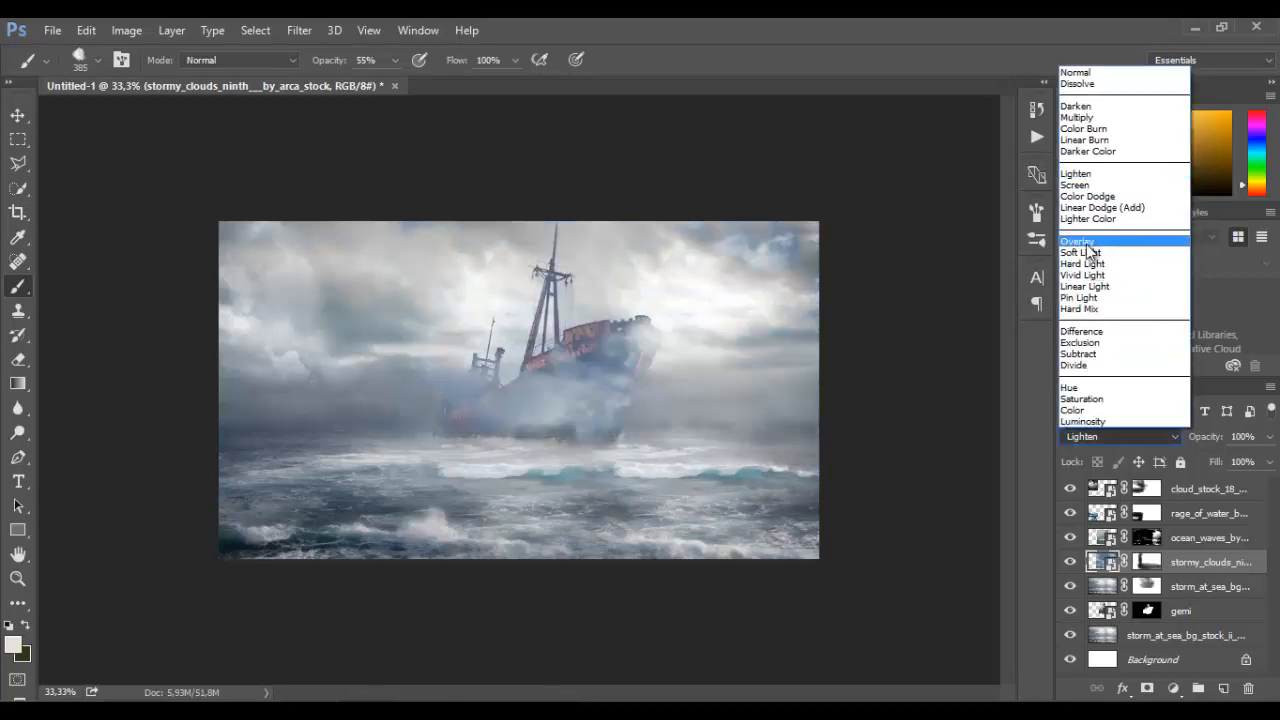
pyautogui.click(1094, 217)
pyautogui.click(1269, 436)
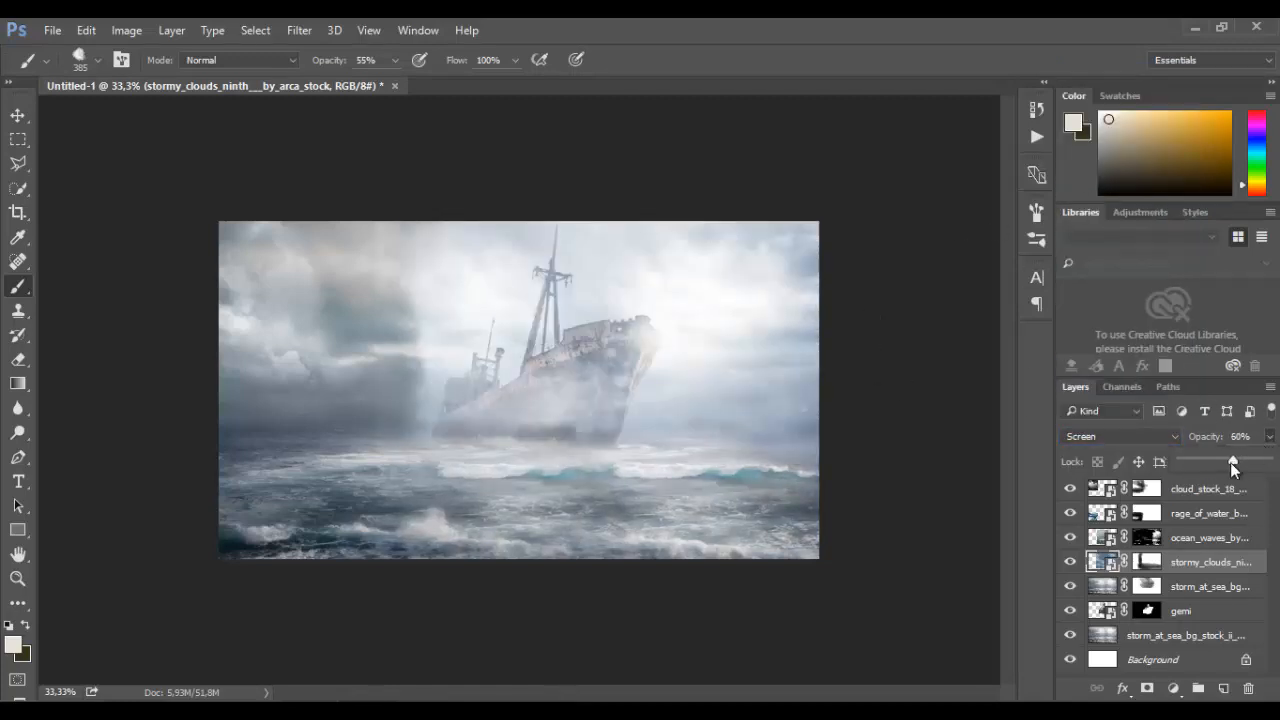
pyautogui.moveTo(1267, 460); pyautogui.dragTo(1225, 460)
pyautogui.click(1072, 440)
pyautogui.click(1095, 70)
# Lower the stormy clouds layer to 50% opacity, brush the clouds off the ship on its mask, and restore the layer's opacity to 100%.
pyautogui.click(1269, 437)
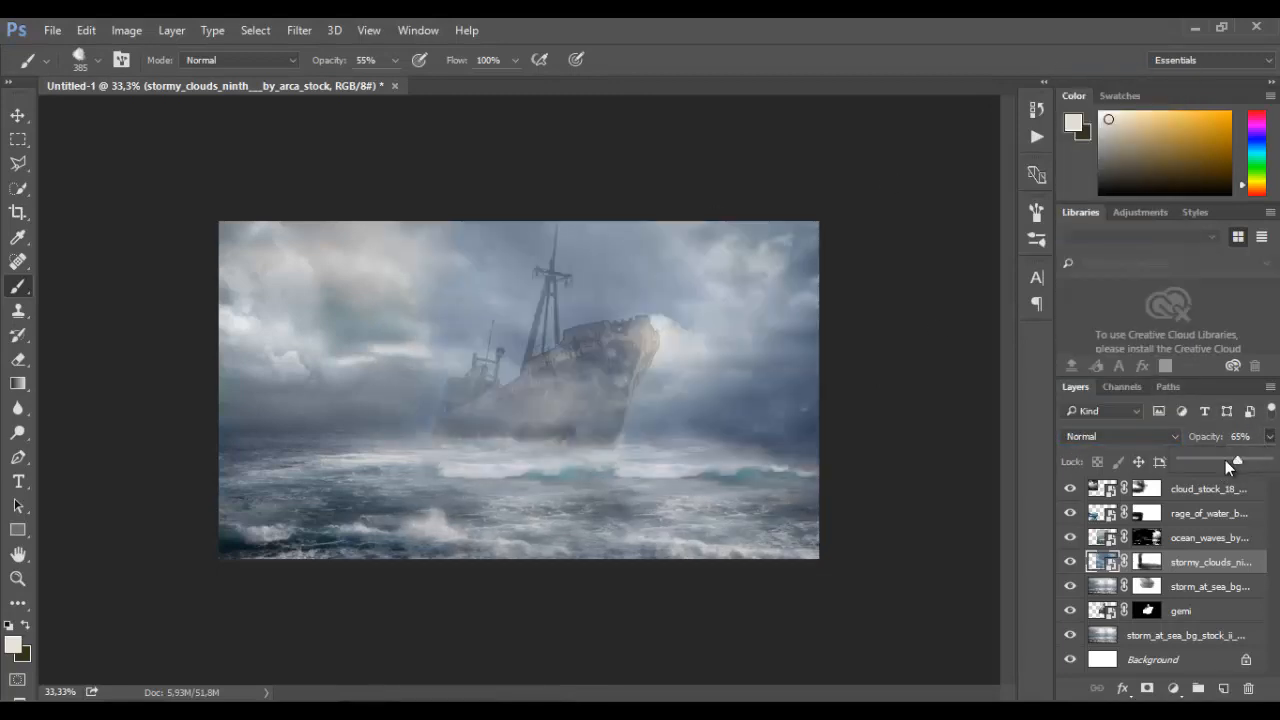
pyautogui.click(20, 305)
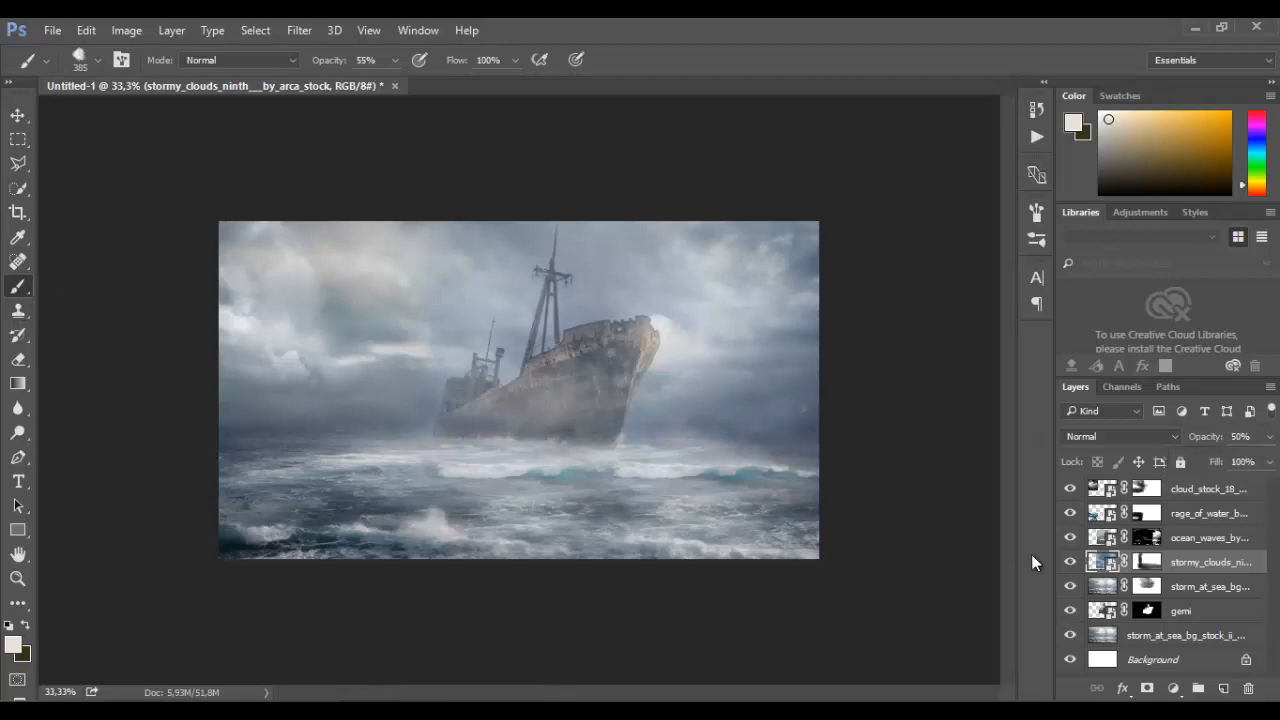
pyautogui.click(1146, 561)
pyautogui.press('d')
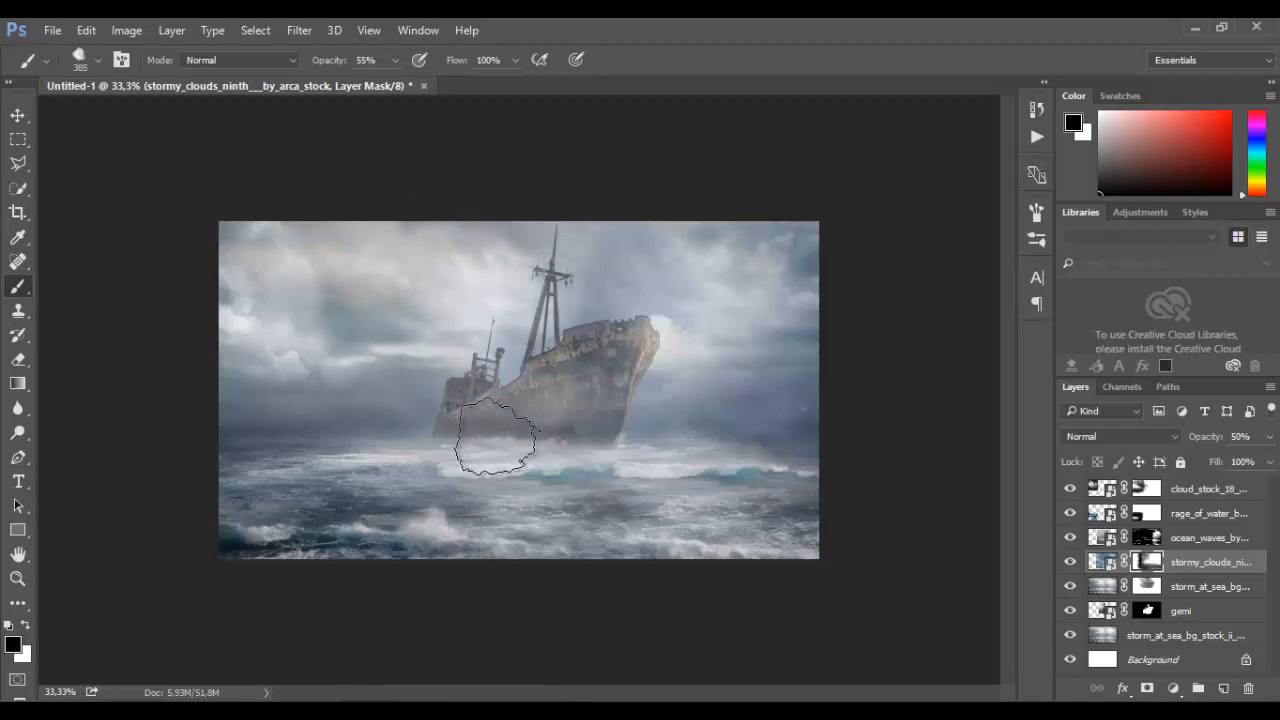
pyautogui.moveTo(497, 437)
pyautogui.mouseDown()
pyautogui.moveTo(600, 380)
pyautogui.moveTo(500, 400)
pyautogui.moveTo(560, 390)
pyautogui.moveTo(691, 444)
pyautogui.mouseUp()
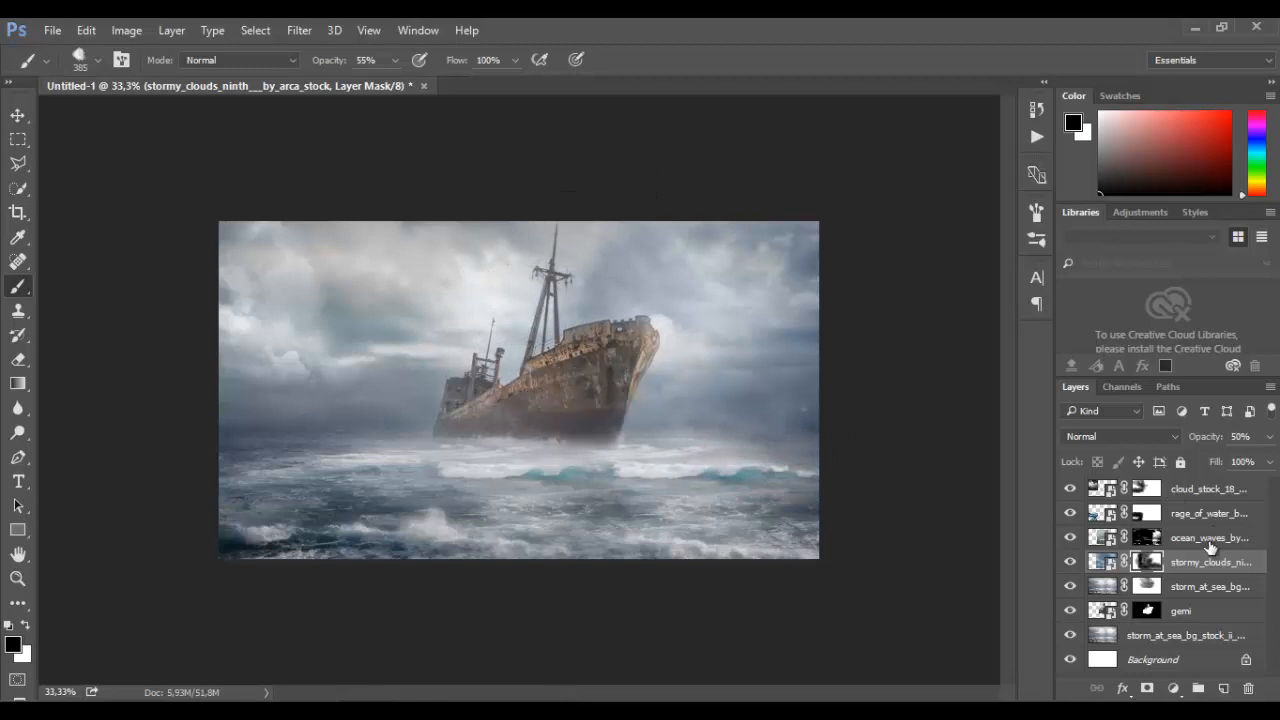
pyautogui.click(1271, 438)
pyautogui.moveTo(1254, 462); pyautogui.dragTo(1275, 462)
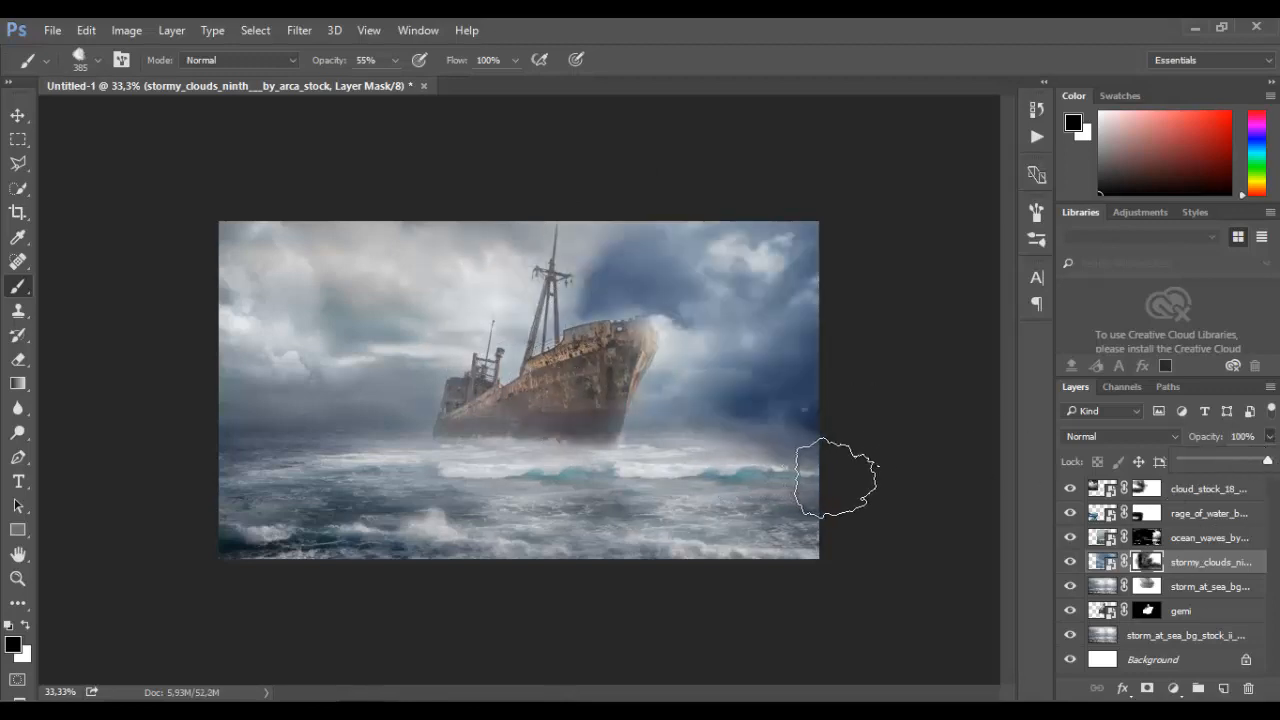
pyautogui.click(763, 502)
# Add a Hue/Saturation adjustment with Saturation -77 above the stormy clouds layer and clip it to that layer.
pyautogui.click(1174, 689)
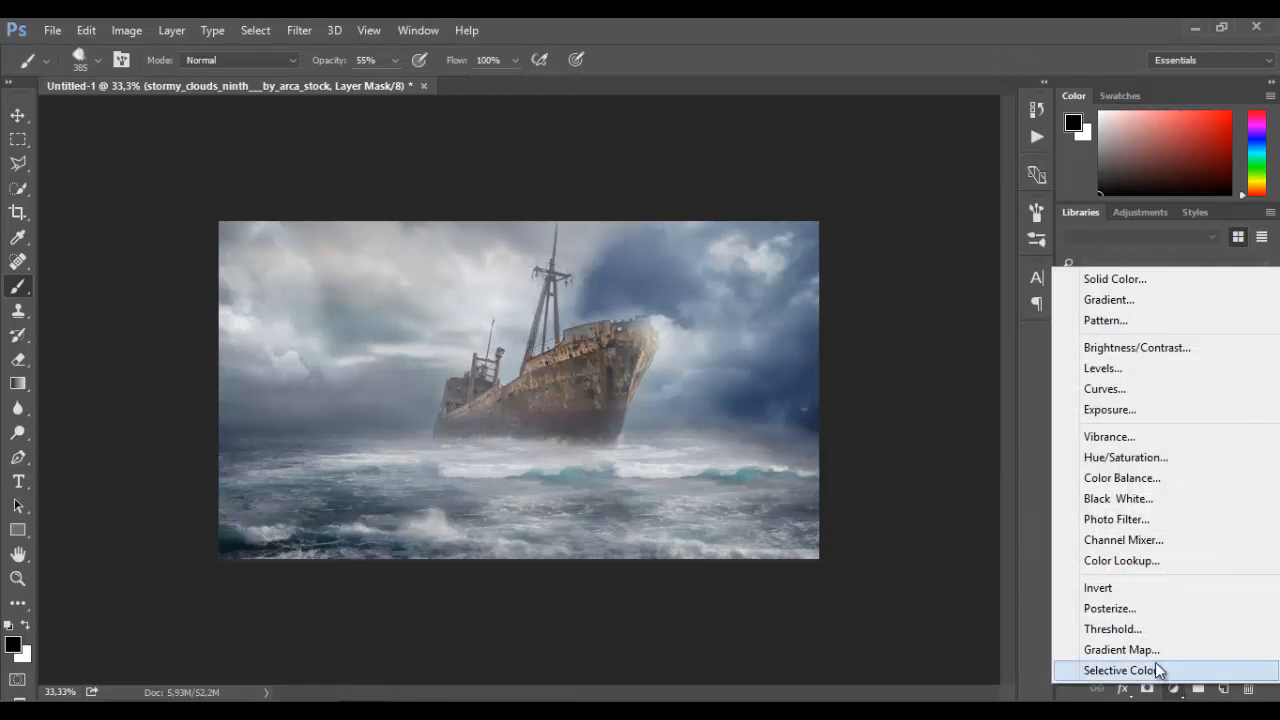
pyautogui.click(1137, 464)
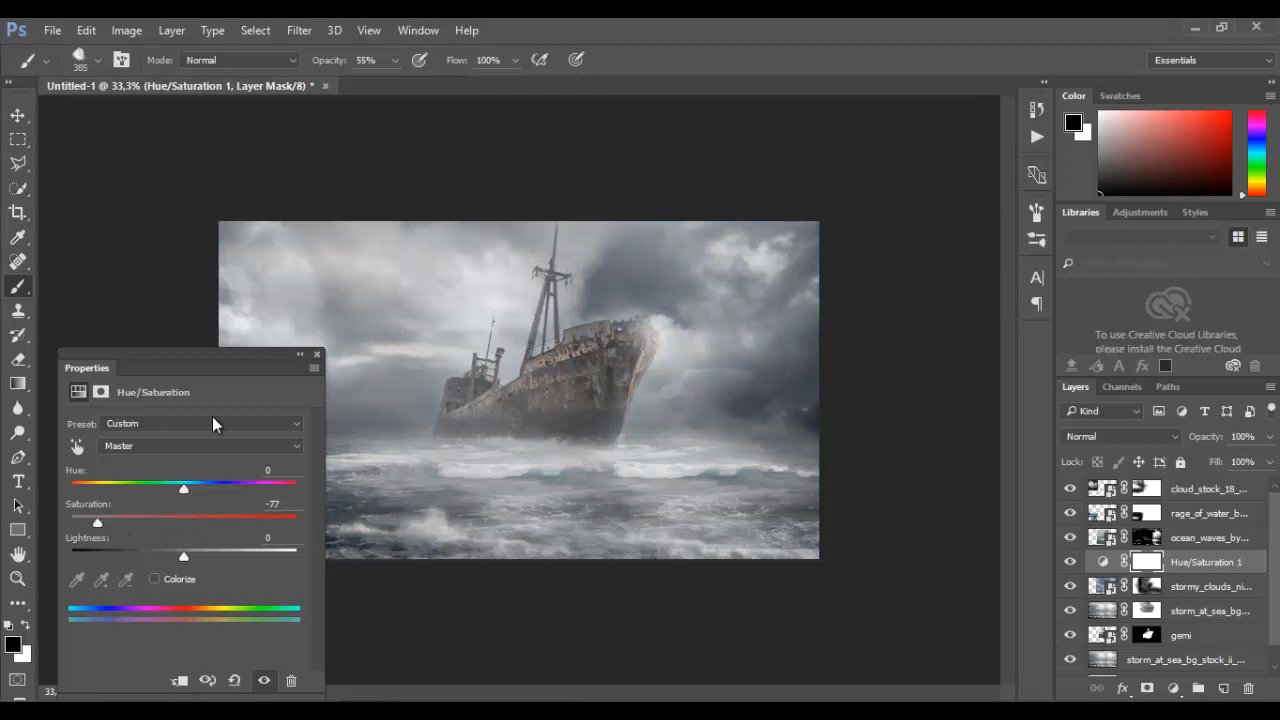
pyautogui.click(299, 355)
pyautogui.rightClick(1200, 578)
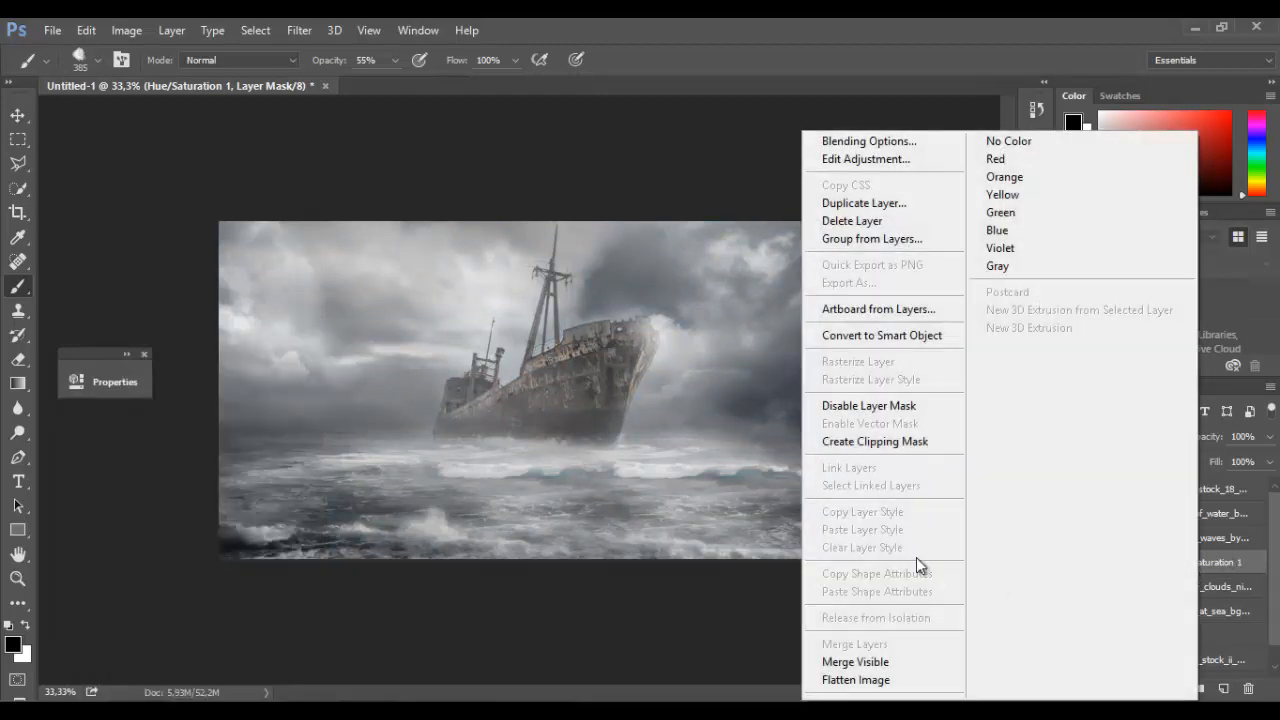
pyautogui.click(890, 440)
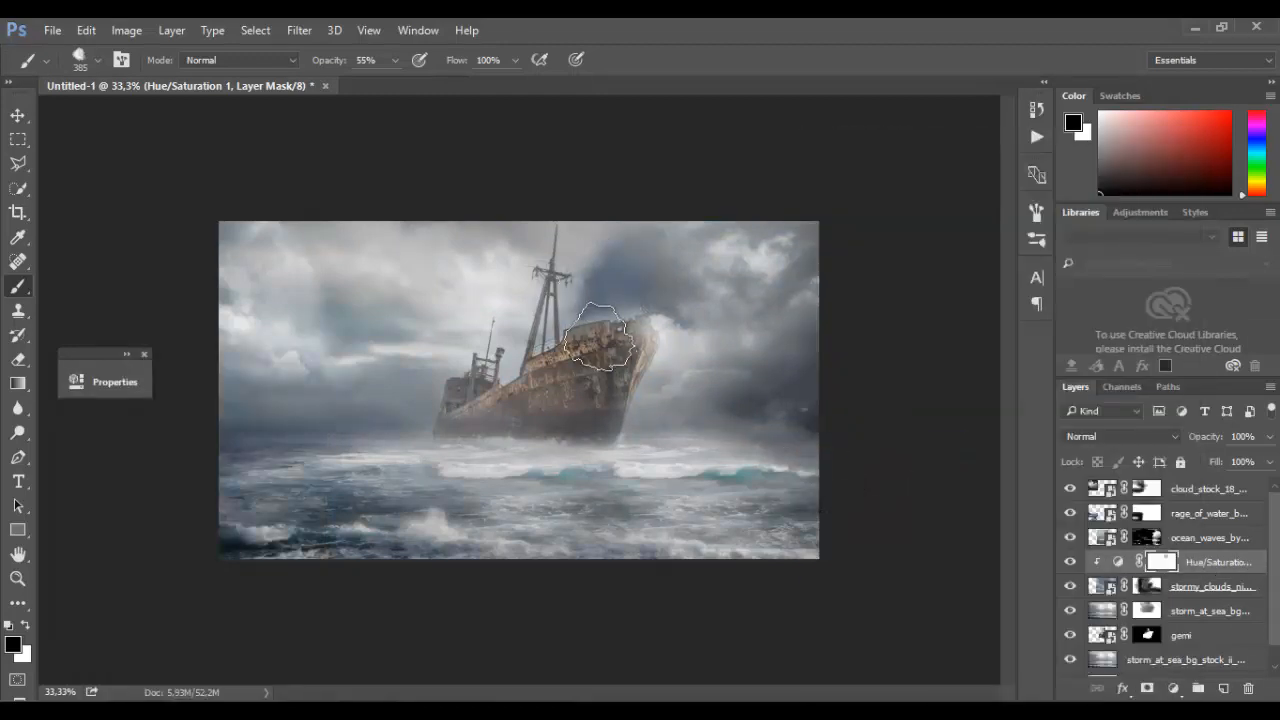
# Refine the stormy clouds mask around the ship's bow and mast, comparing the sky with the cloud_stock_18 layer hidden and shown.
pyautogui.click(1143, 590)
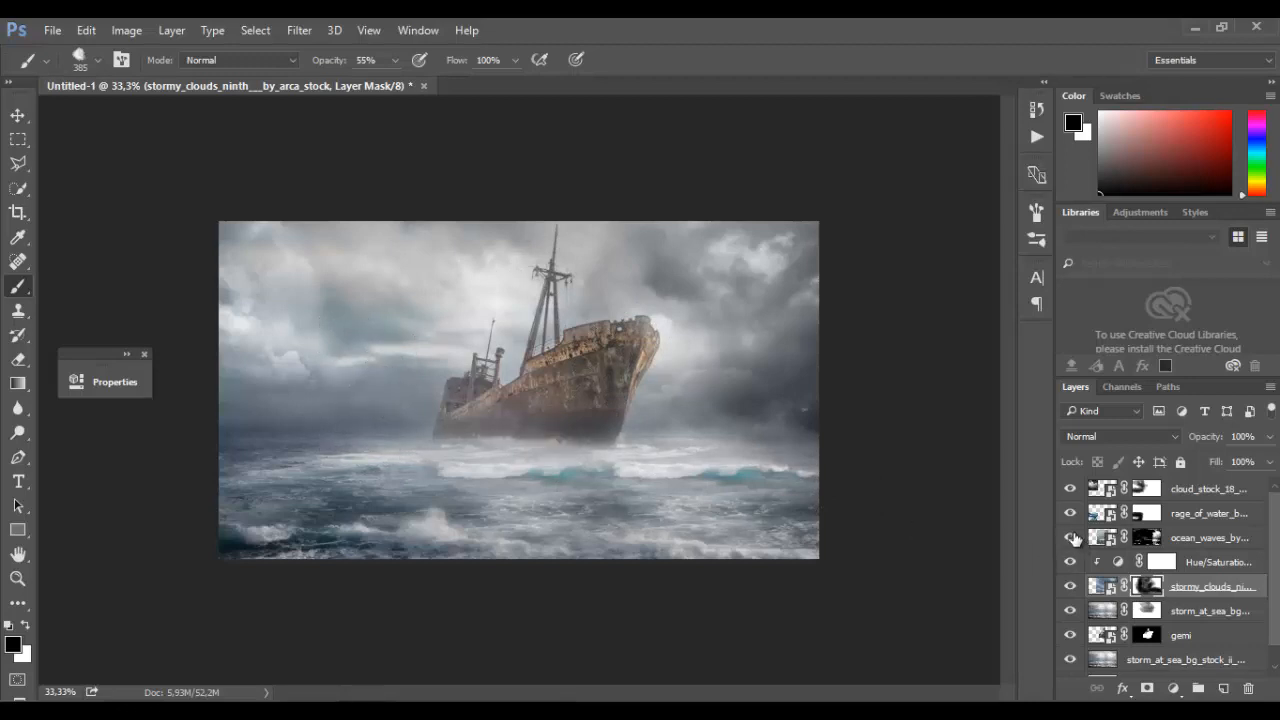
pyautogui.click(1071, 489)
pyautogui.click(1071, 489)
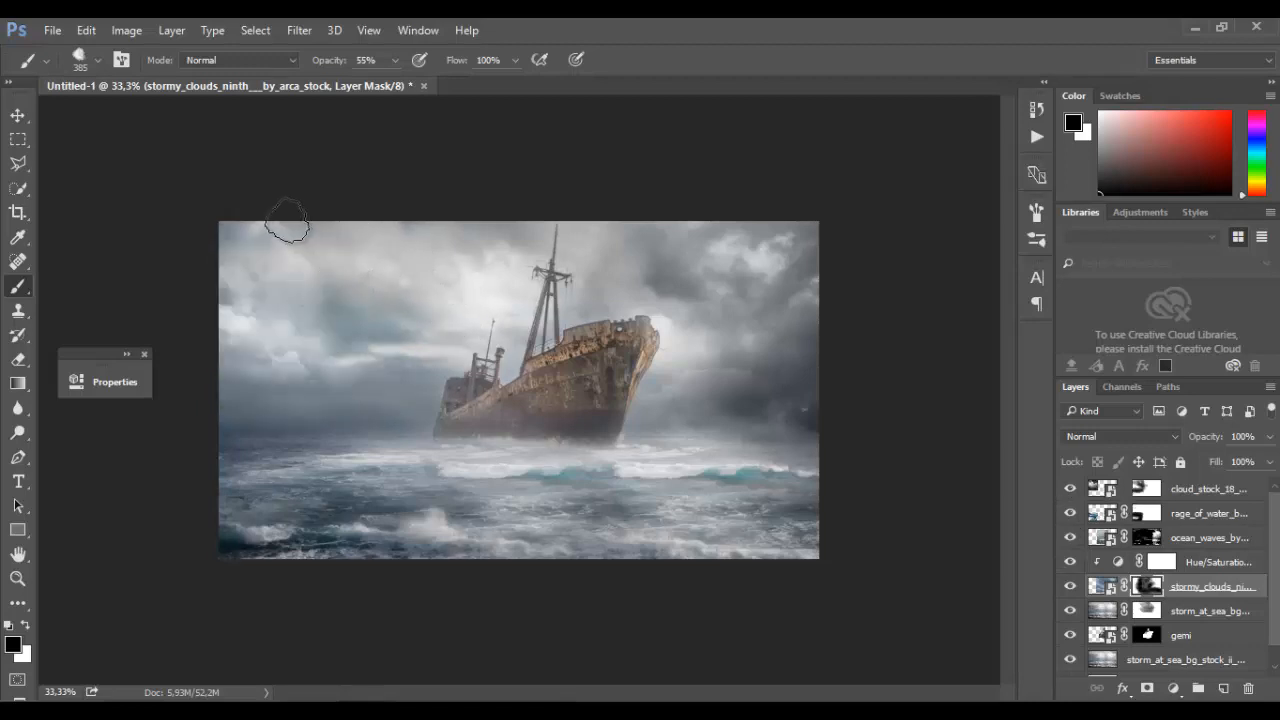
# Set the cloud_stock_18 layer's opacity to 66% and brush its mask to soften the bright clouds in the left part of the sky.
pyautogui.click(1147, 490)
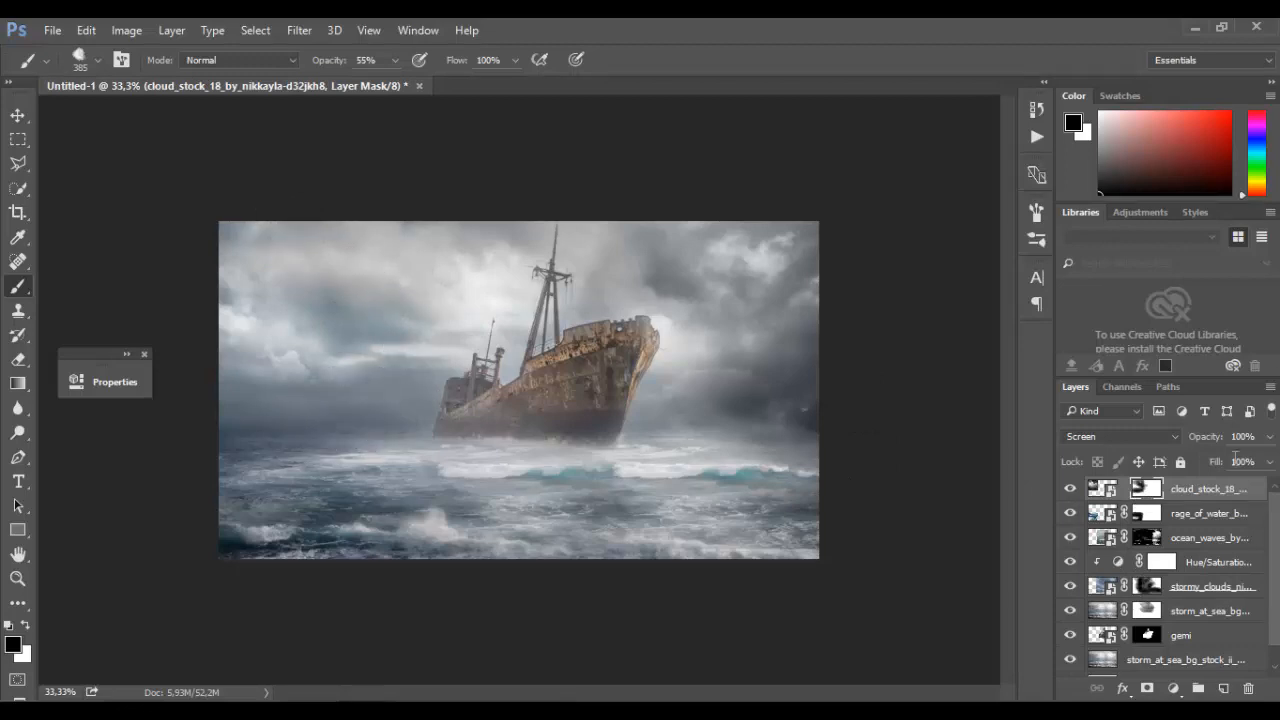
pyautogui.moveTo(1271, 438); pyautogui.dragTo(1245, 465)
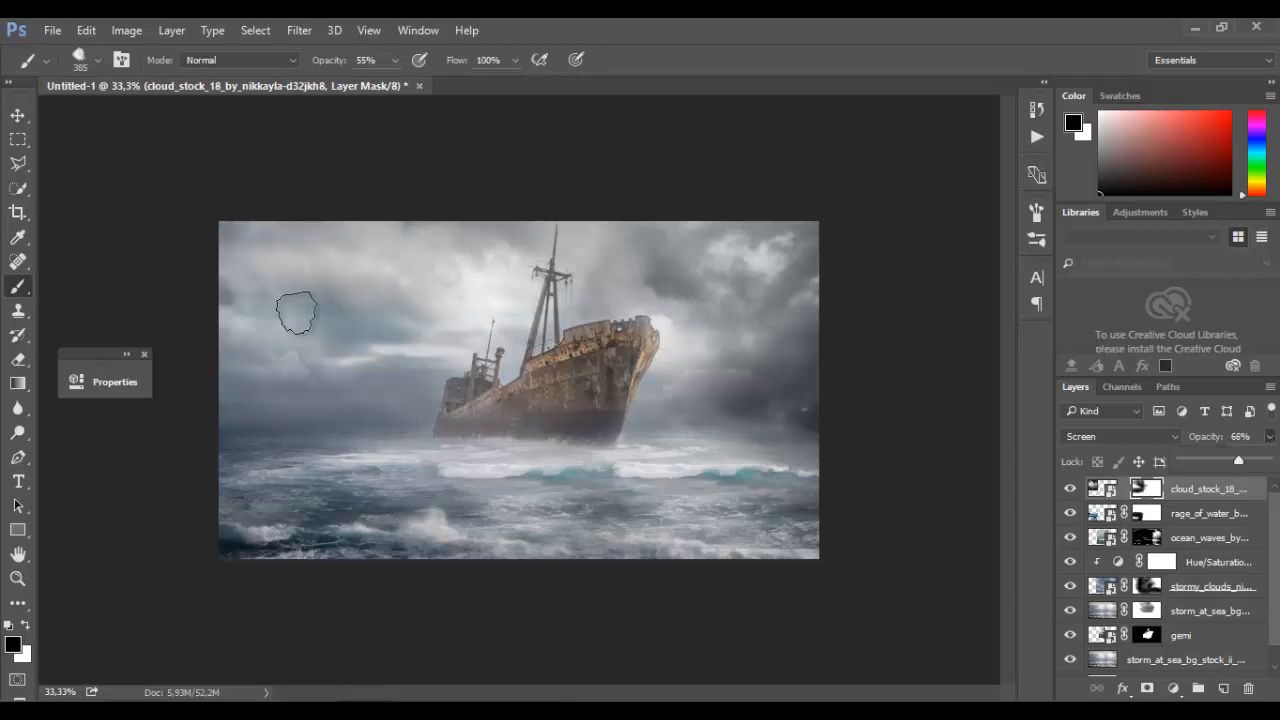
pyautogui.click(318, 317)
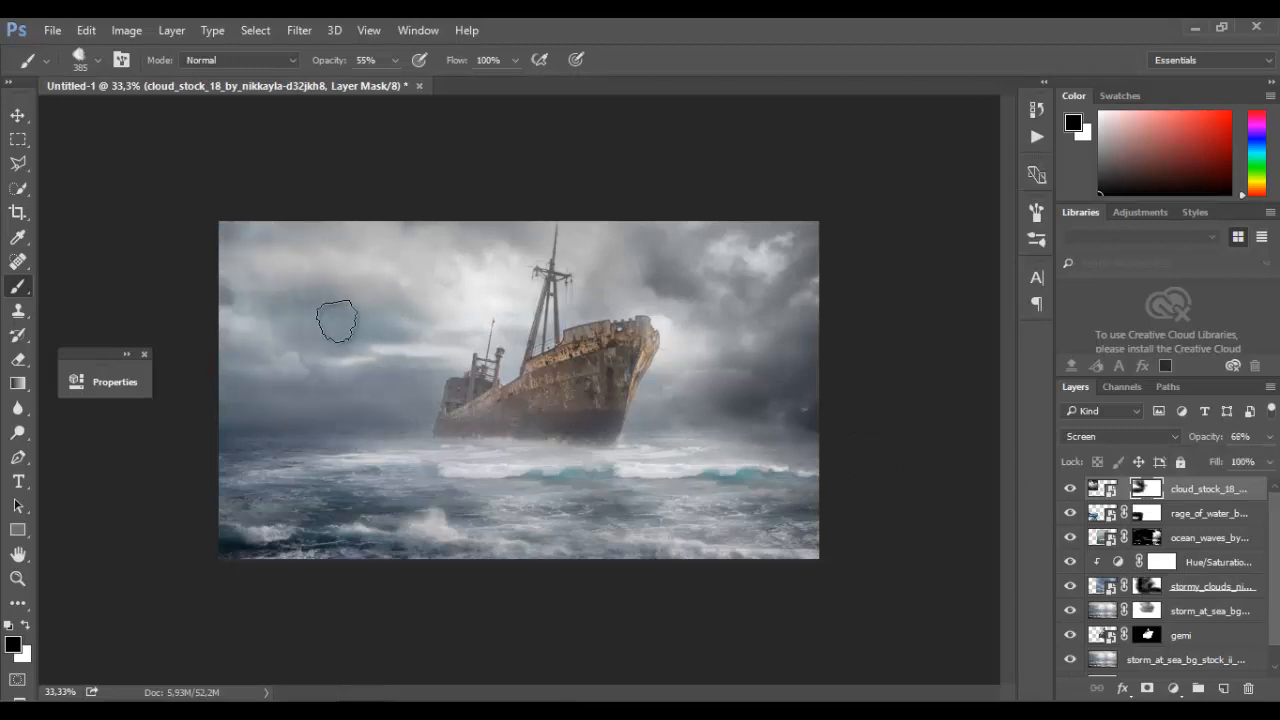
pyautogui.click(144, 354)
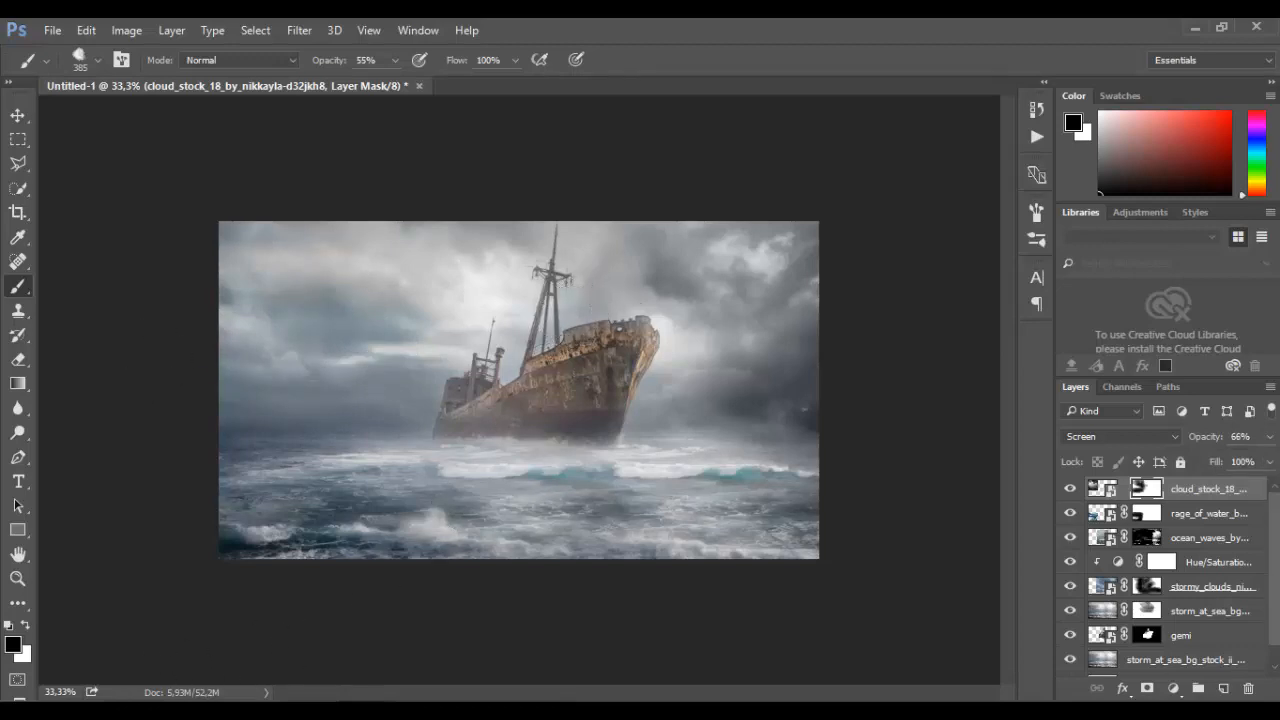
# Place the renkssss palette image over the canvas's lower-right area, sample its dark blue swatch as the foreground colour, and hide the palette layer.
pyautogui.click(186, 700)
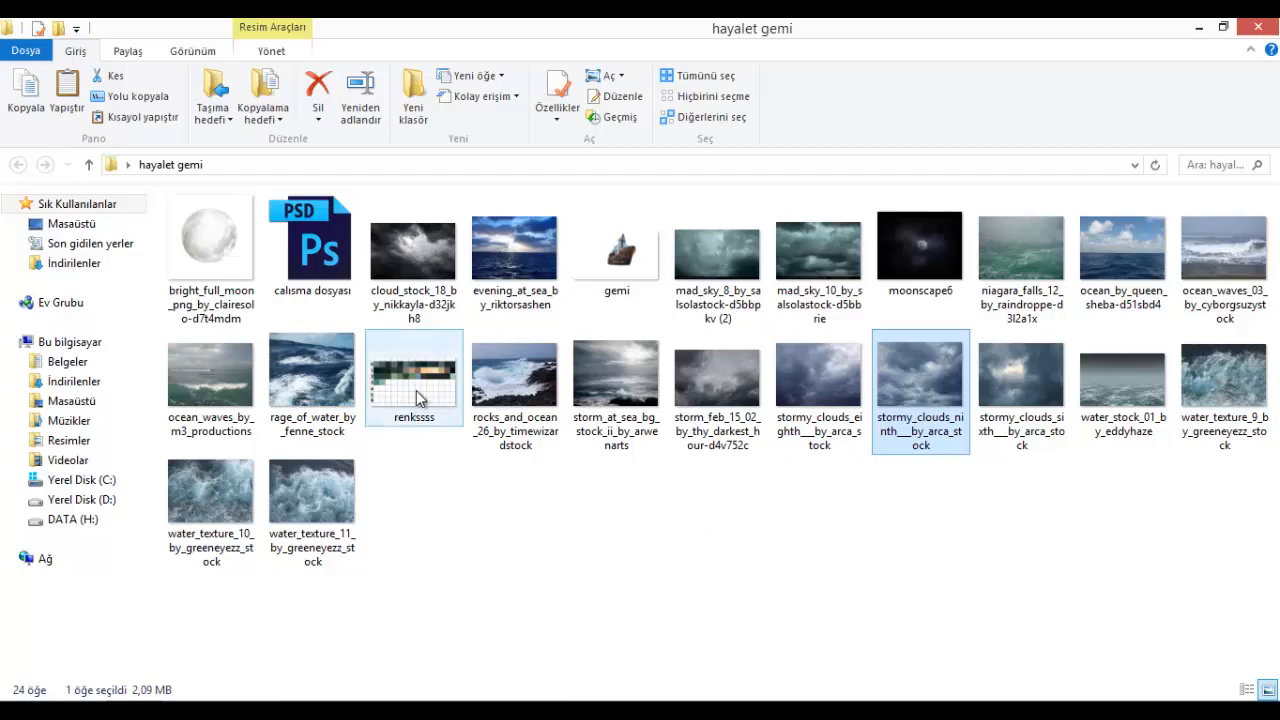
pyautogui.moveTo(428, 437); pyautogui.dragTo(577, 507)
pyautogui.moveTo(228, 220); pyautogui.dragTo(507, 417)
pyautogui.click(632, 59)
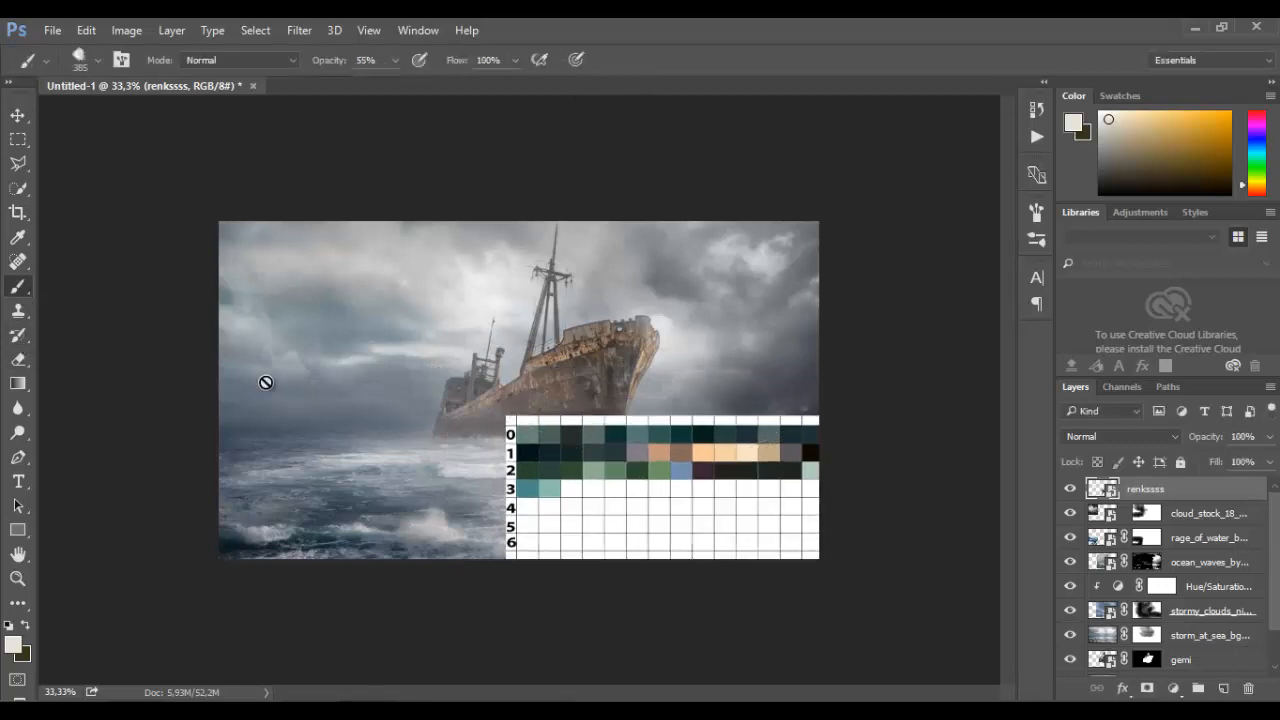
pyautogui.keyDown('alt'); pyautogui.click(584, 453); pyautogui.keyUp('alt')
pyautogui.click(1070, 488)
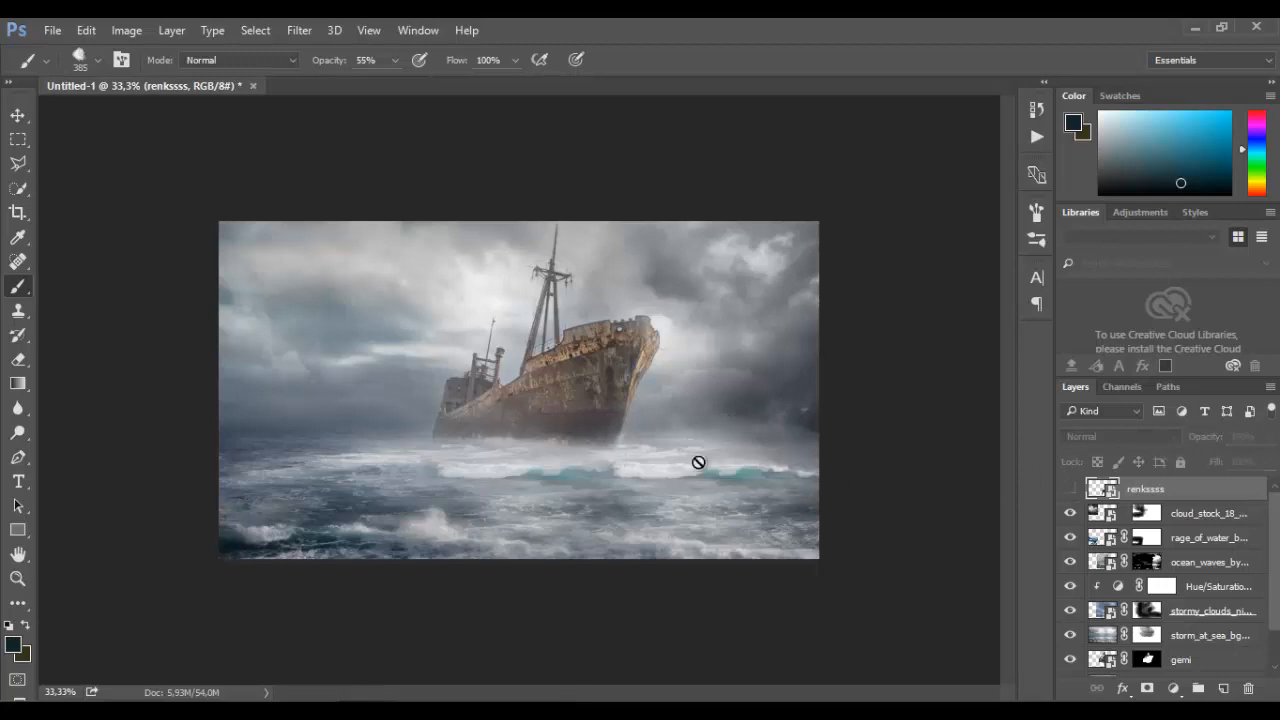
# Paint the sampled dark blue over the whole canvas on a new layer at 55% brush opacity and set its blend mode to Hard Light.
pyautogui.click(1224, 689)
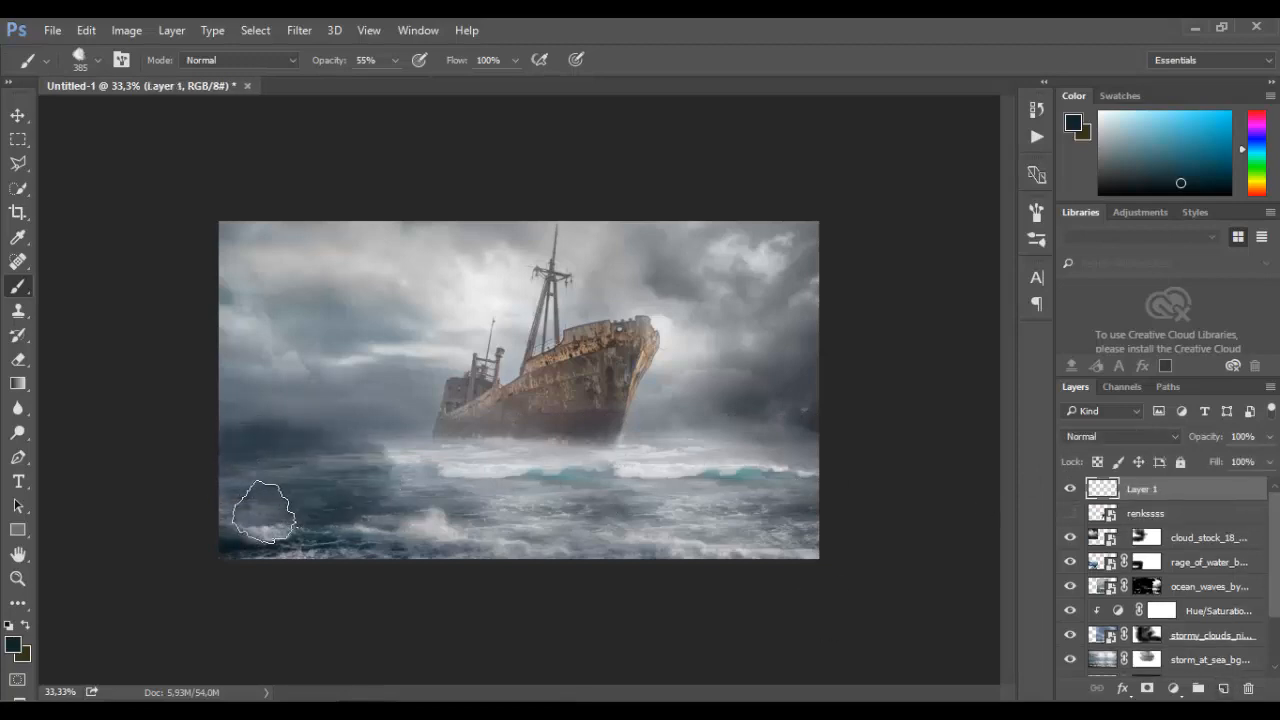
pyautogui.moveTo(209, 456)
pyautogui.mouseDown()
pyautogui.moveTo(389, 543)
pyautogui.moveTo(466, 484)
pyautogui.moveTo(468, 516)
pyautogui.moveTo(391, 429)
pyautogui.moveTo(423, 466)
pyautogui.moveTo(683, 485)
pyautogui.moveTo(706, 514)
pyautogui.moveTo(723, 451)
pyautogui.moveTo(891, 297)
pyautogui.moveTo(312, 263)
pyautogui.moveTo(129, 323)
pyautogui.moveTo(229, 249)
pyautogui.moveTo(329, 380)
pyautogui.moveTo(302, 378)
pyautogui.moveTo(786, 299)
pyautogui.moveTo(833, 551)
pyautogui.moveTo(144, 483)
pyautogui.moveTo(971, 273)
pyautogui.mouseUp()
pyautogui.click(1120, 436)
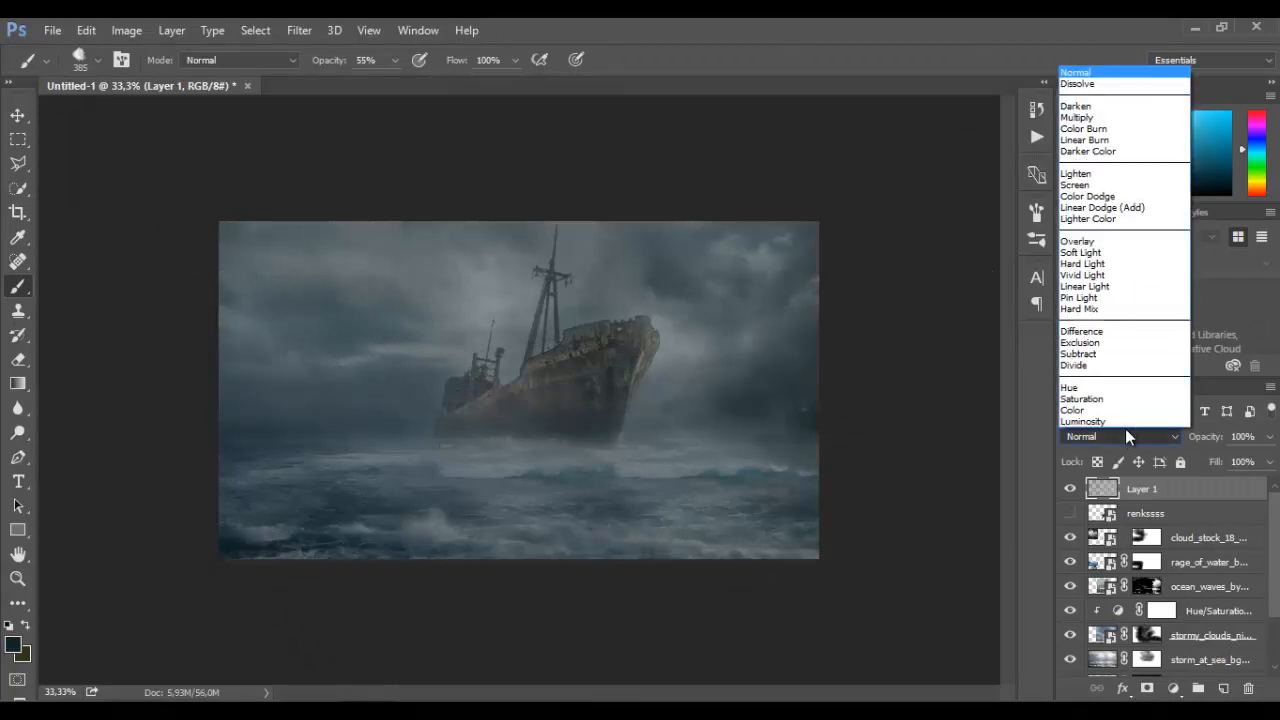
pyautogui.click(1093, 266)
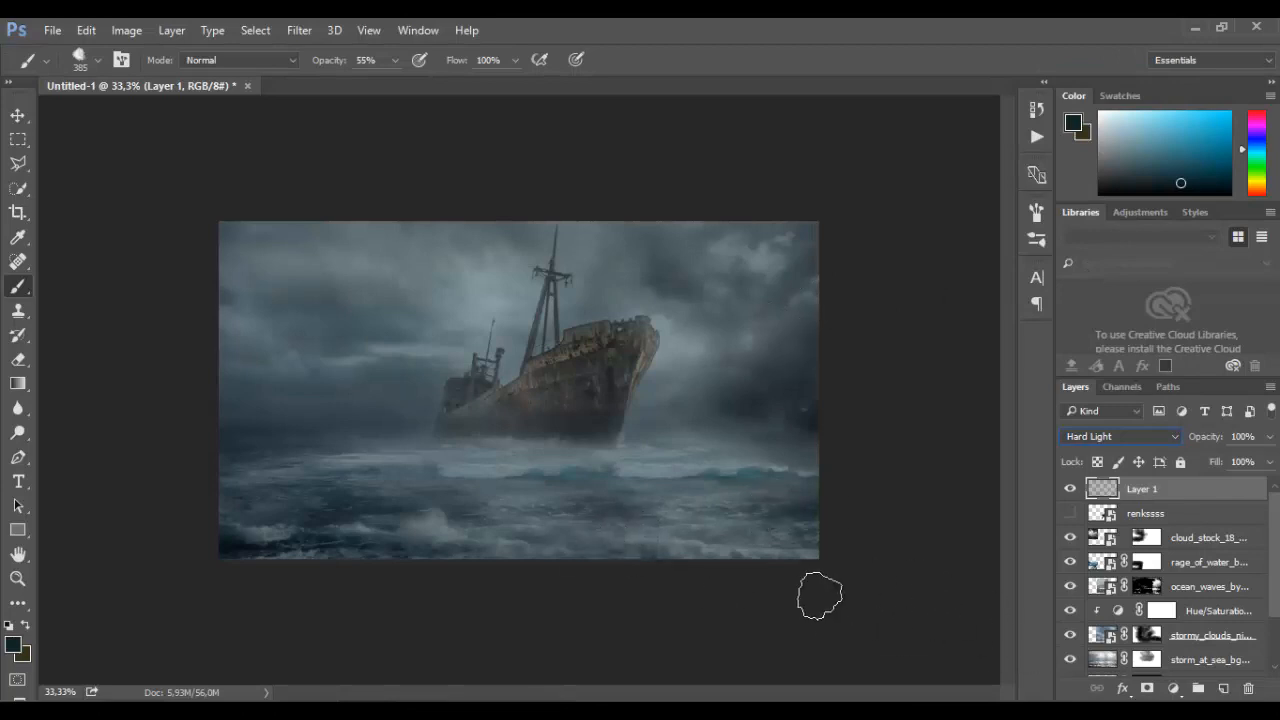
# Toggle the ship, sea, water and cloud layers' visibility one at a time to examine what each contributes to the composite.
pyautogui.scroll(-3, 1205, 664)
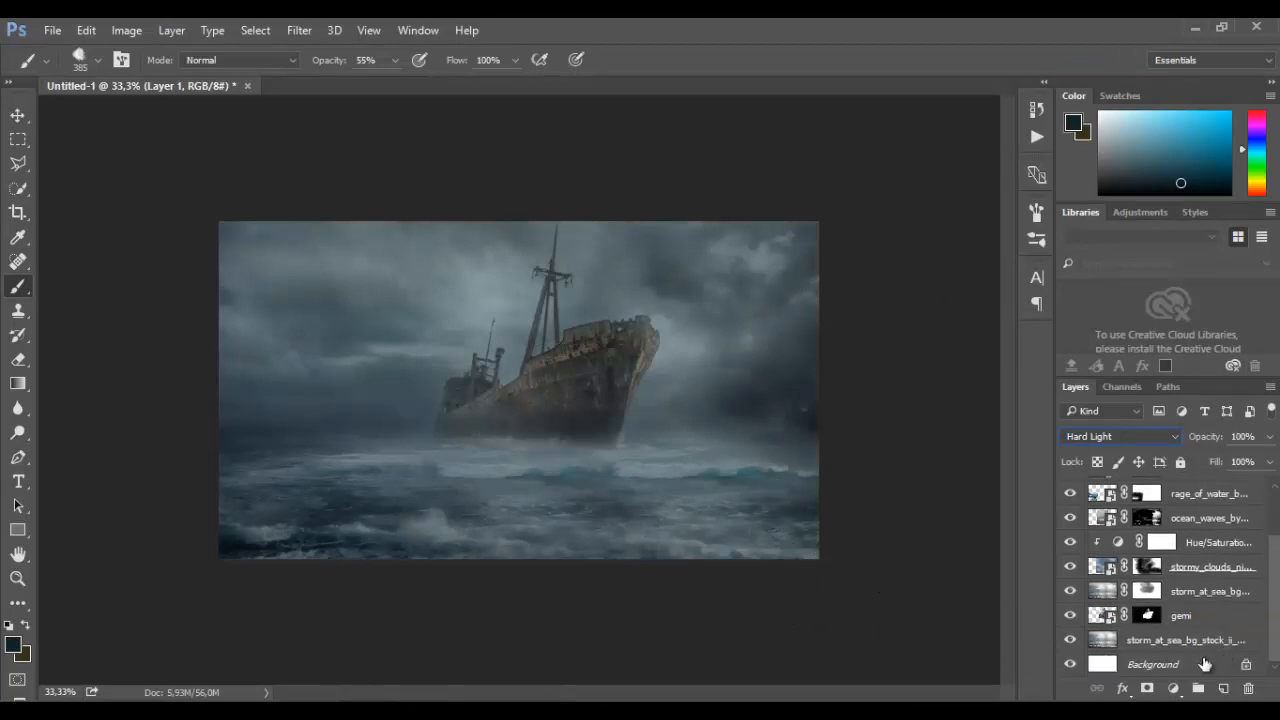
pyautogui.click(1069, 641)
pyautogui.click(1069, 616)
pyautogui.click(1069, 616)
pyautogui.click(1069, 567)
pyautogui.click(1069, 567)
pyautogui.click(1070, 494)
pyautogui.click(1070, 494)
pyautogui.scroll(2, 1072, 518)
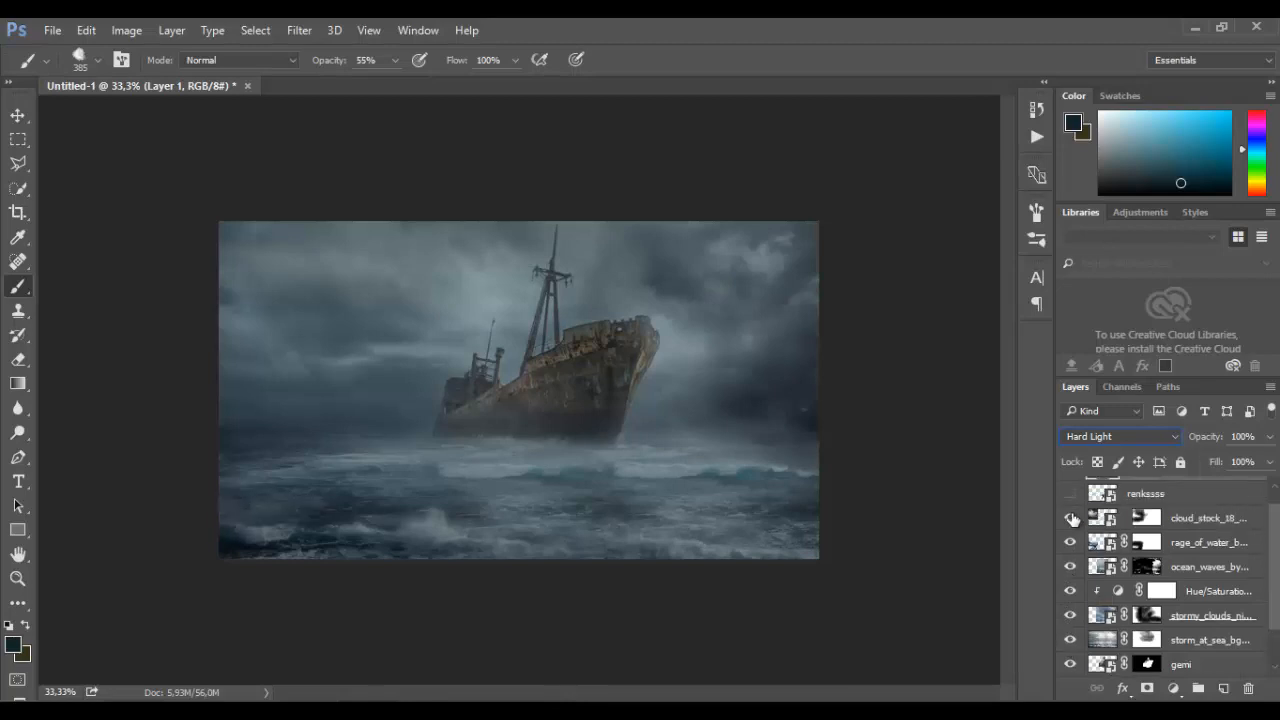
pyautogui.click(1070, 520)
pyautogui.click(1070, 520)
pyautogui.click(1069, 640)
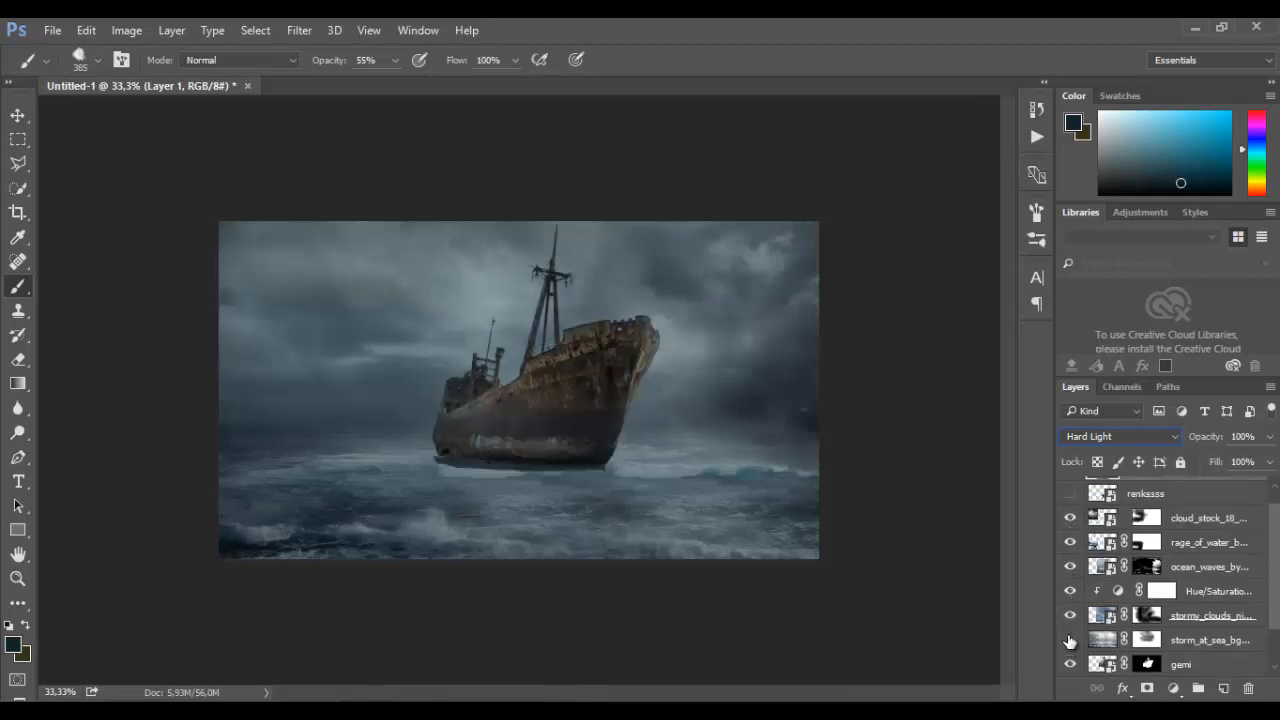
pyautogui.click(1069, 640)
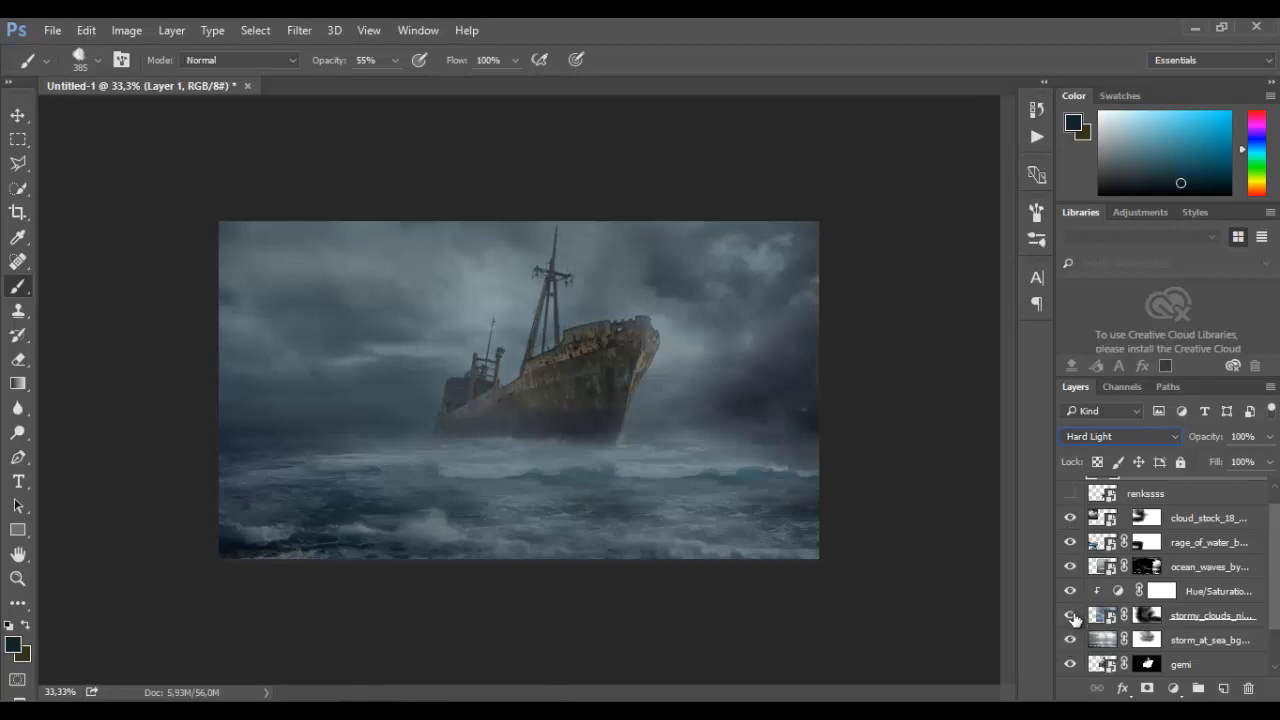
pyautogui.scroll(-2, 1072, 617)
pyautogui.click(1070, 641)
pyautogui.click(1070, 641)
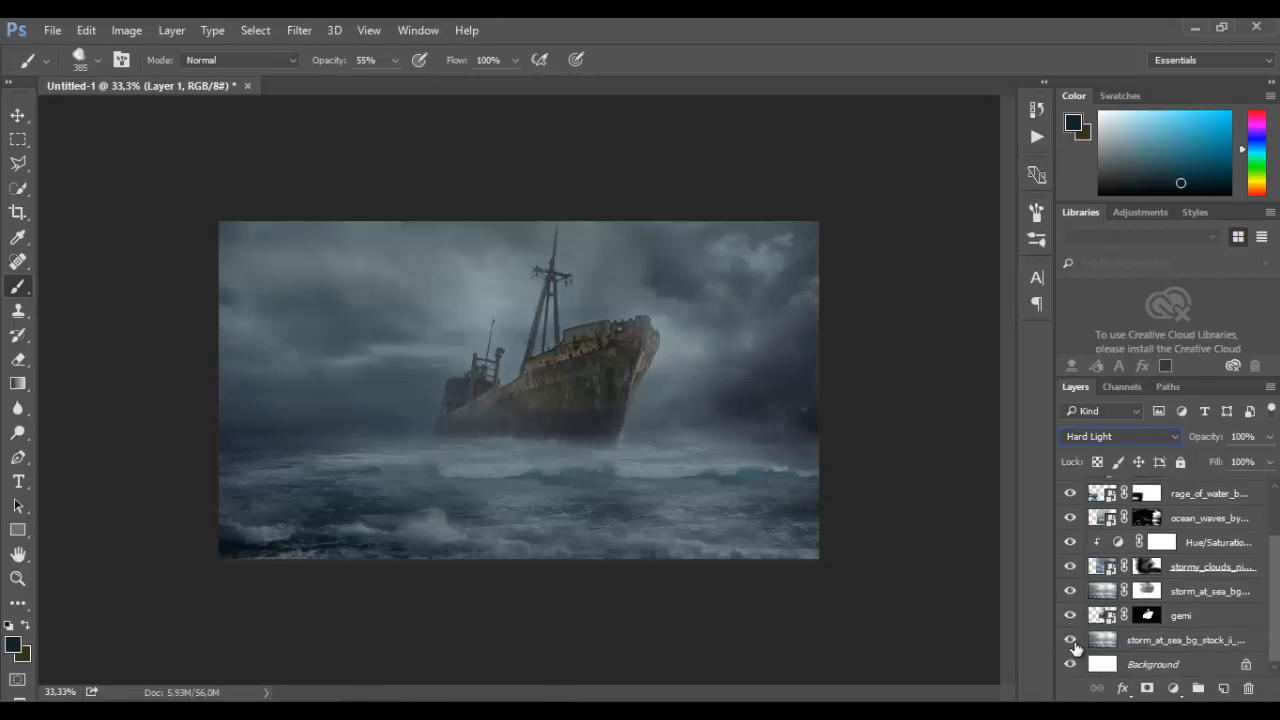
# Toggle the visibility of the storm_at_sea copy above the ship and the rage_of_water layer to examine their effect on the composite.
pyautogui.click(1084, 641)
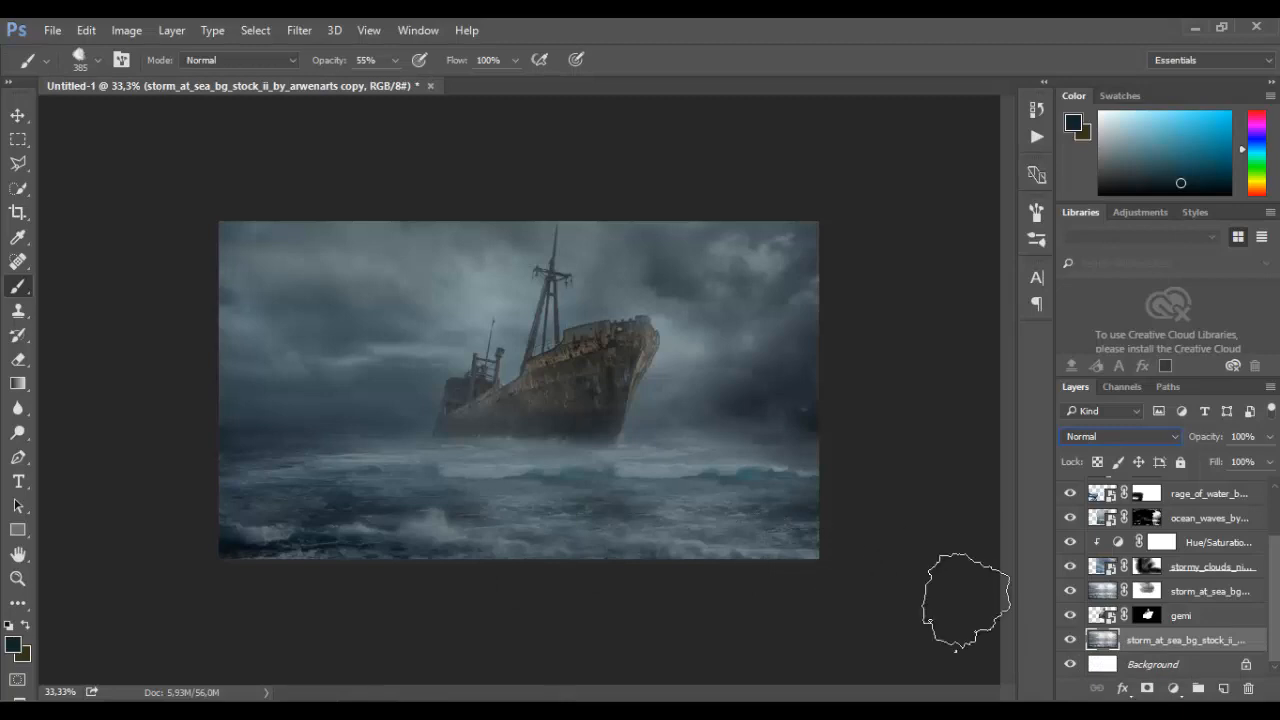
pyautogui.click(1067, 595)
pyautogui.click(1067, 595)
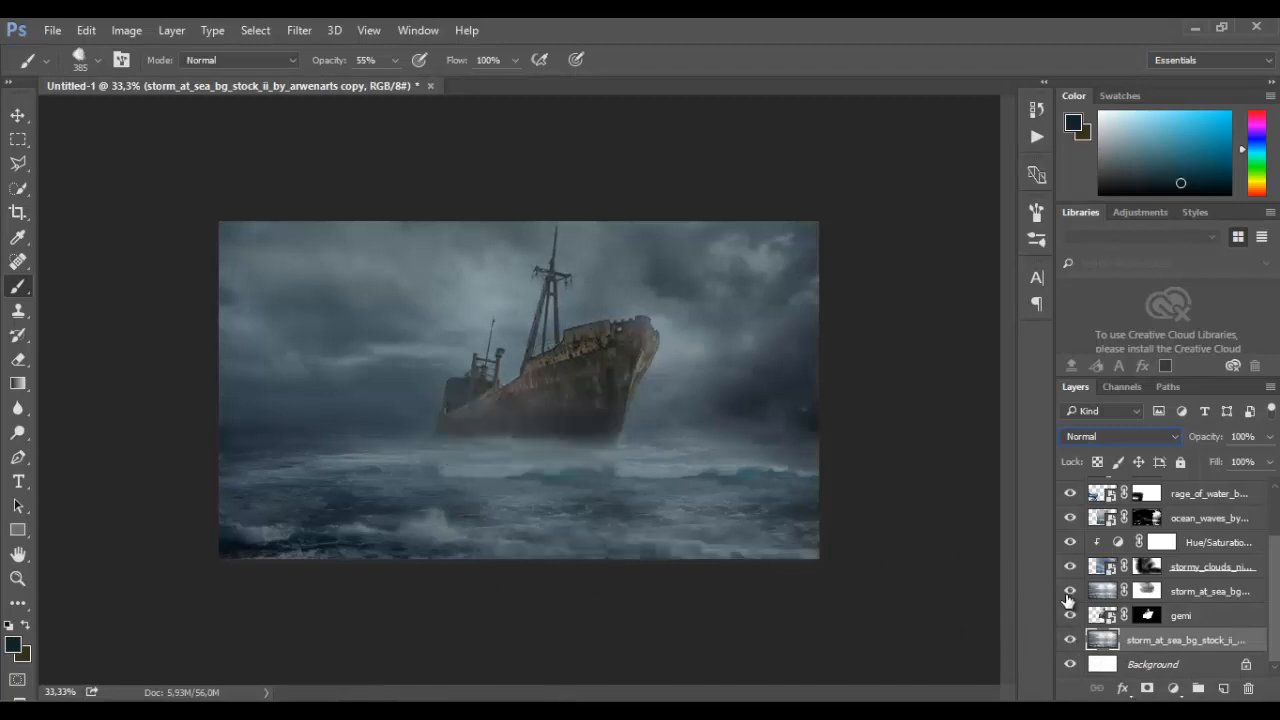
pyautogui.click(1067, 595)
pyautogui.click(1067, 596)
pyautogui.click(1067, 596)
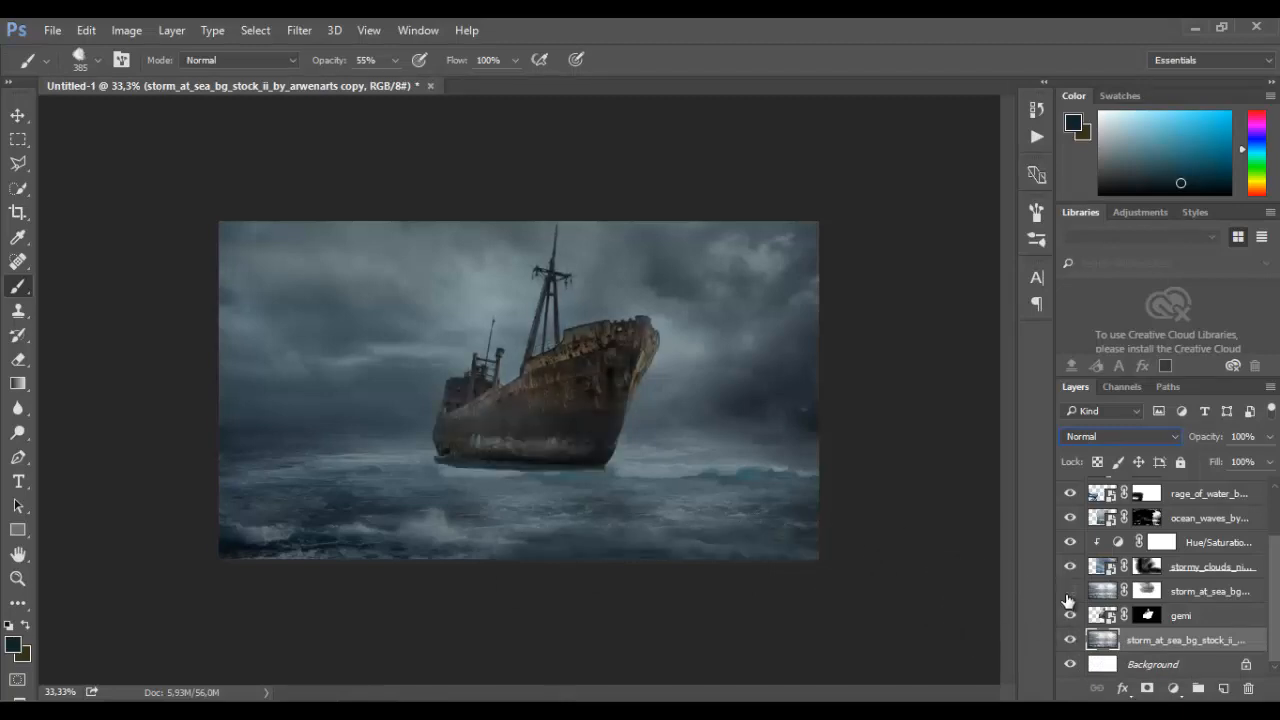
pyautogui.click(1067, 596)
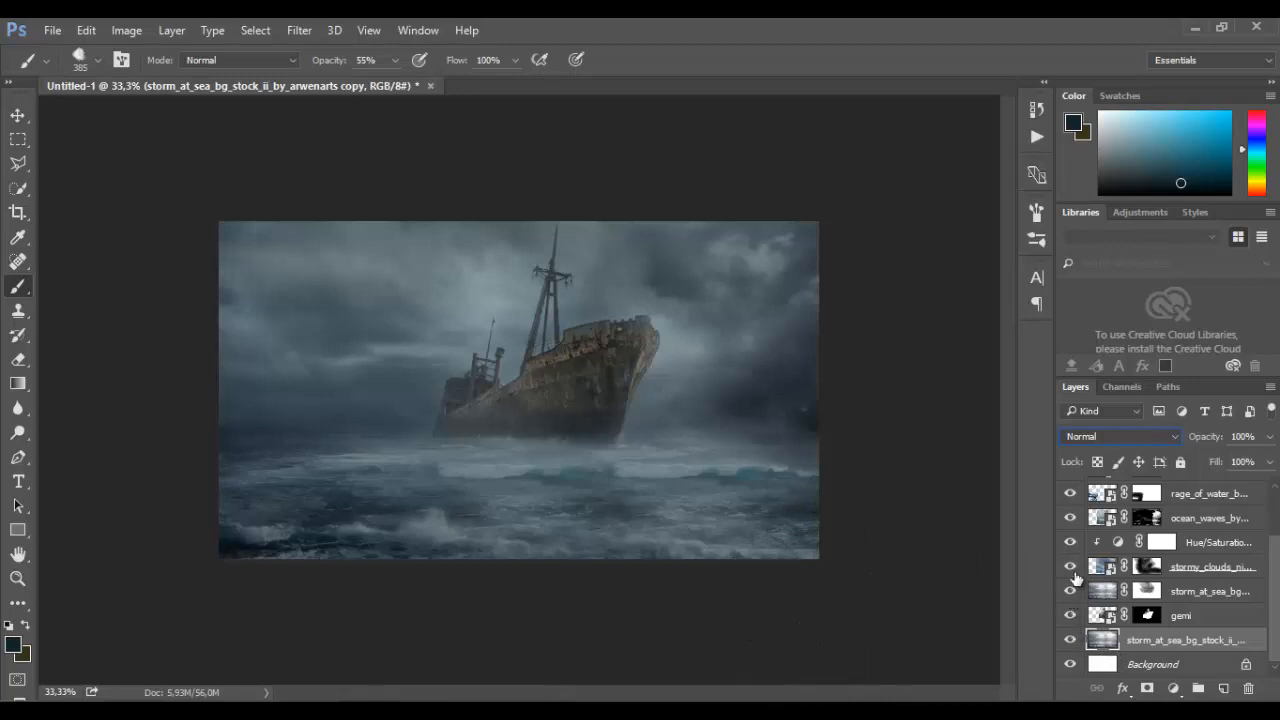
pyautogui.click(1072, 495)
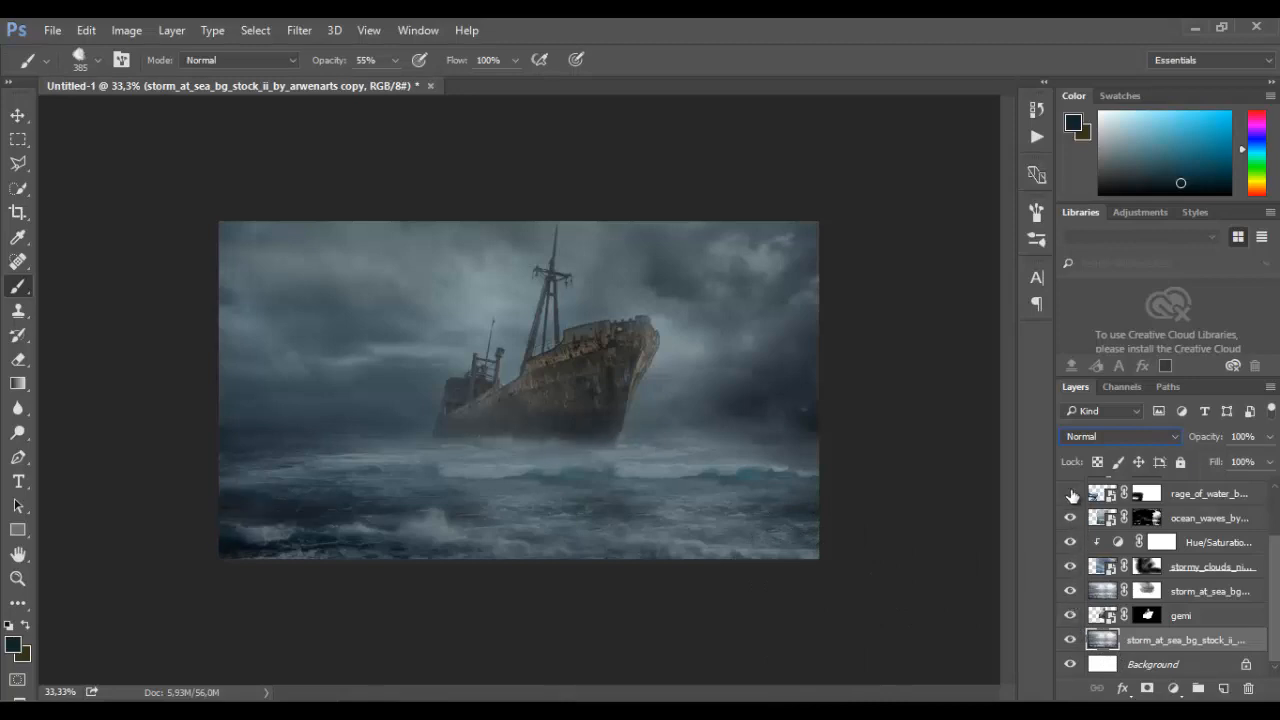
pyautogui.click(1072, 495)
# With the gemi ship layer hidden, set a soft 45 px Clone Stamp brush for the storm_at_sea copy above it, and show the ship again.
pyautogui.moveTo(1068, 617); pyautogui.dragTo(1069, 600)
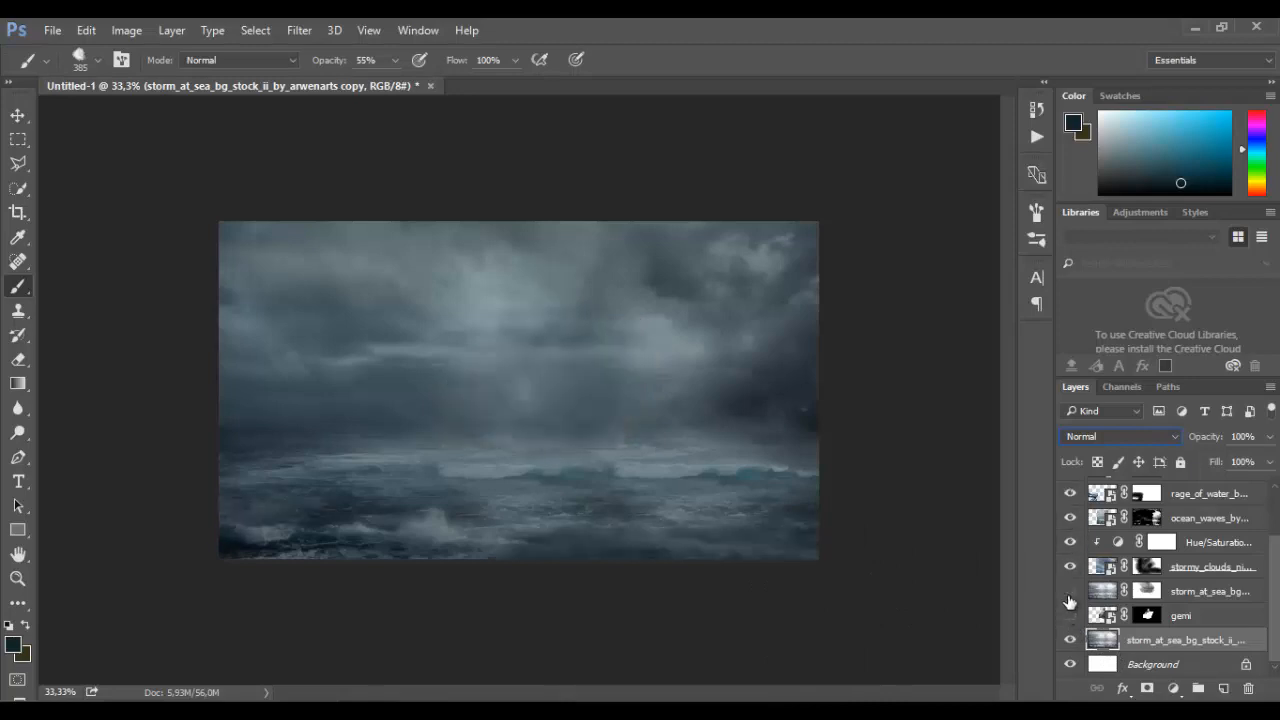
pyautogui.click(1069, 595)
pyautogui.click(1069, 595)
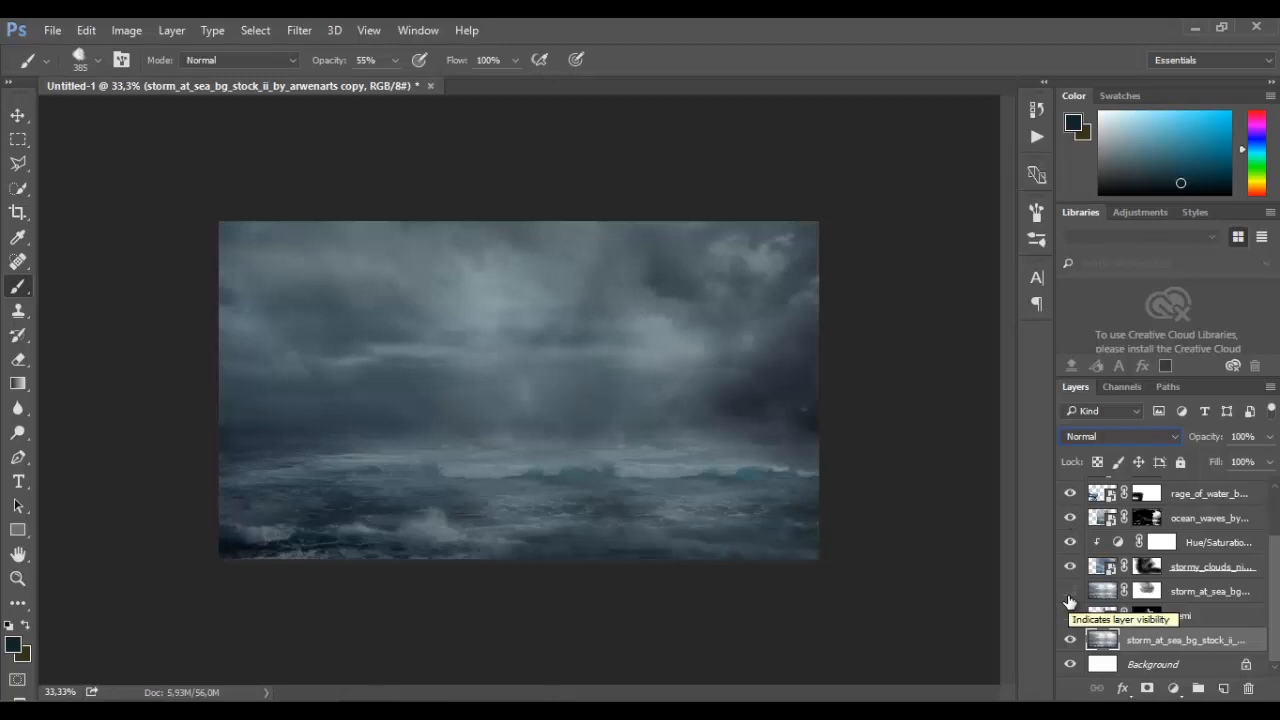
pyautogui.click(1069, 595)
pyautogui.click(1100, 592)
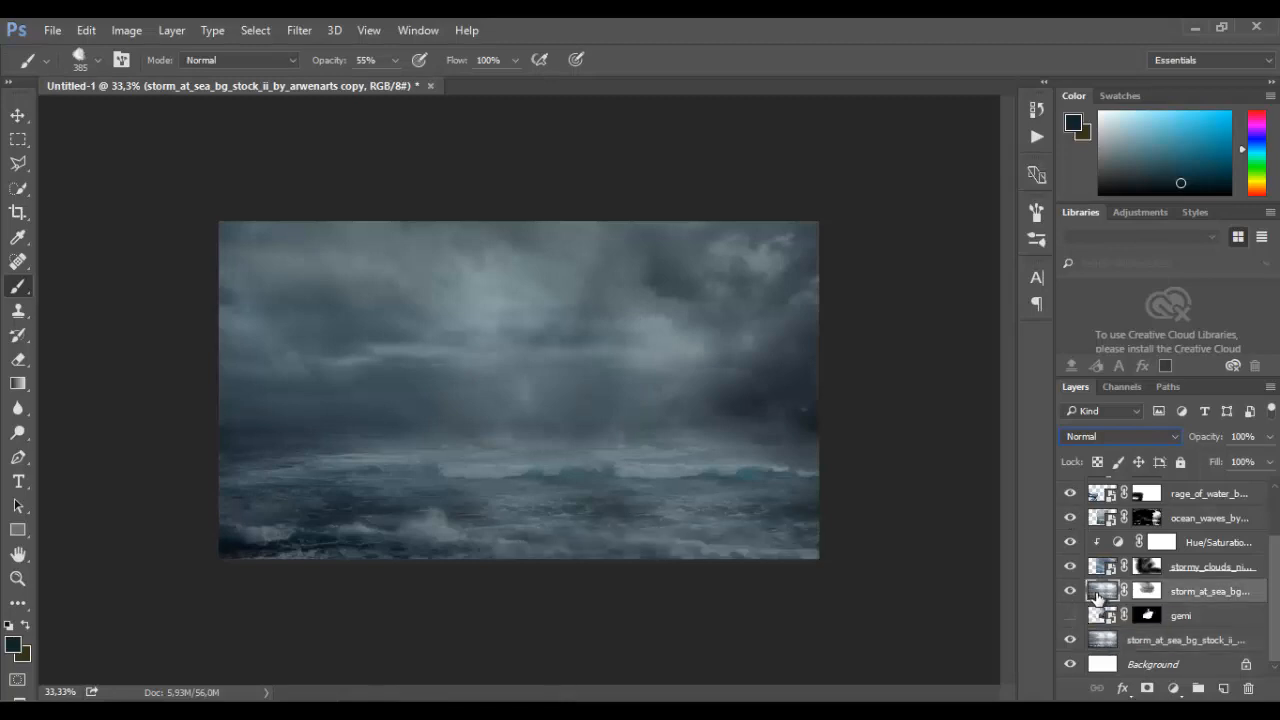
pyautogui.click(18, 310)
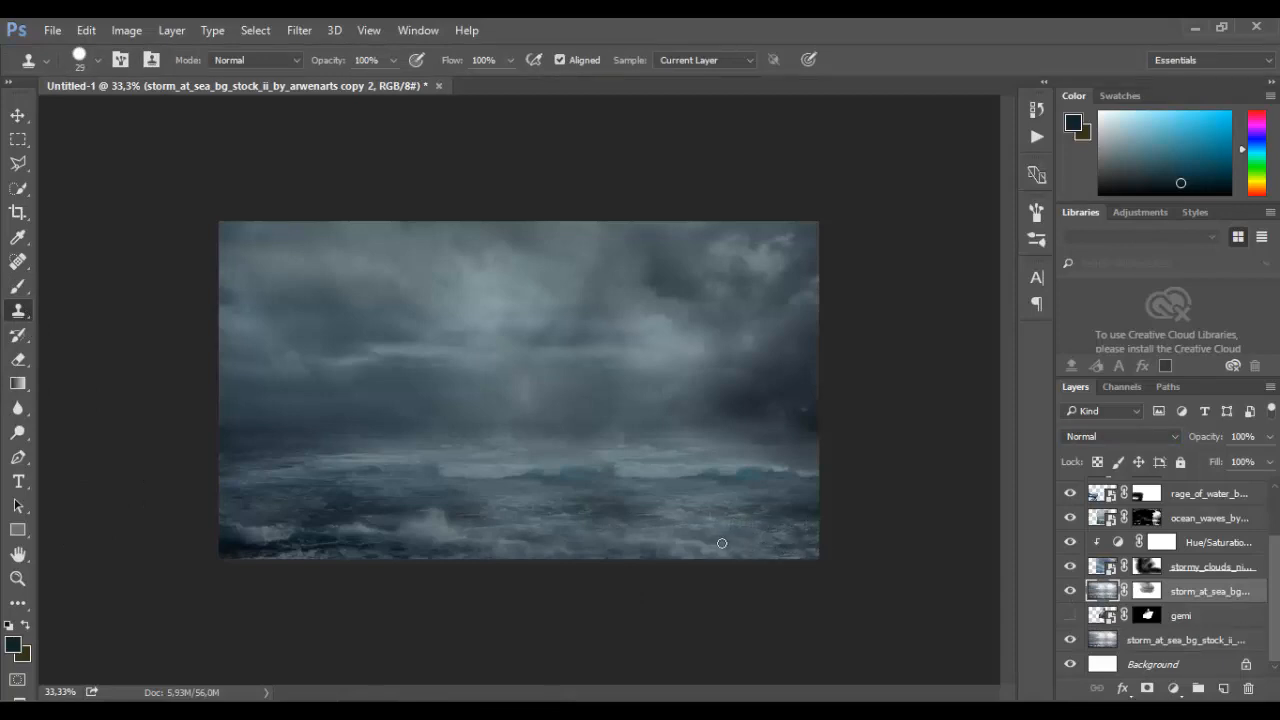
pyautogui.rightClick(692, 460)
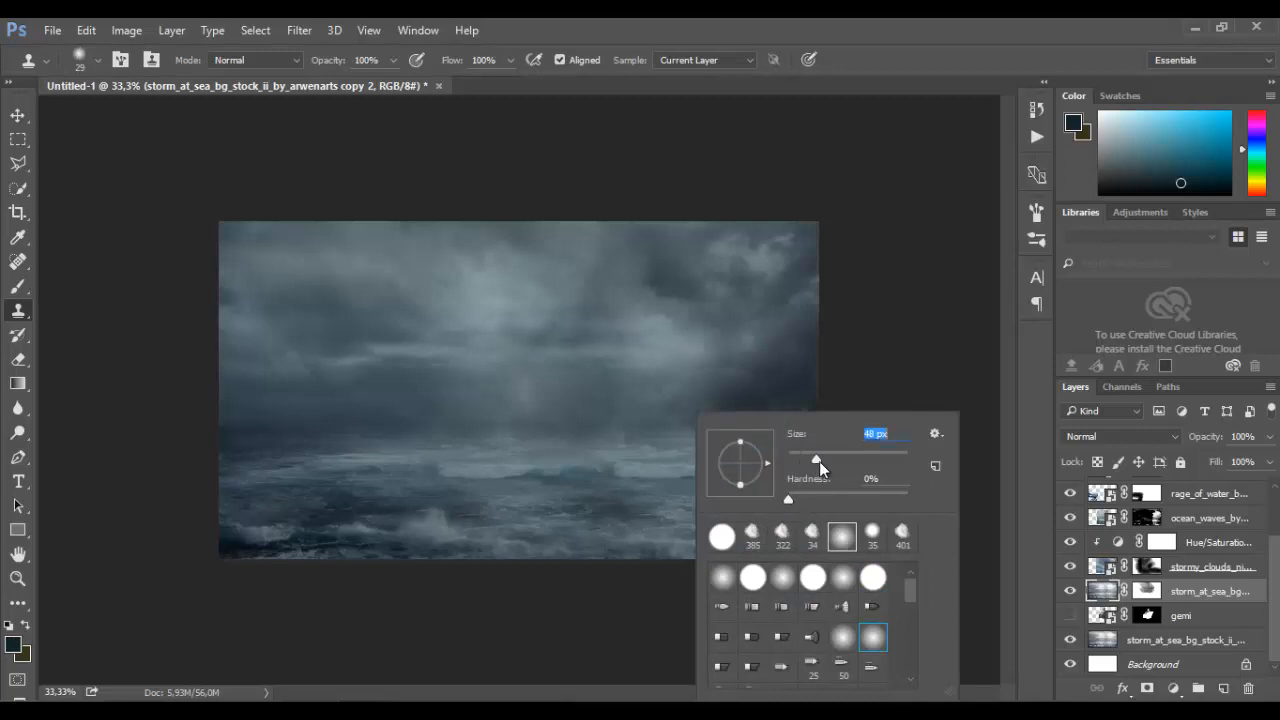
pyautogui.press('Return')
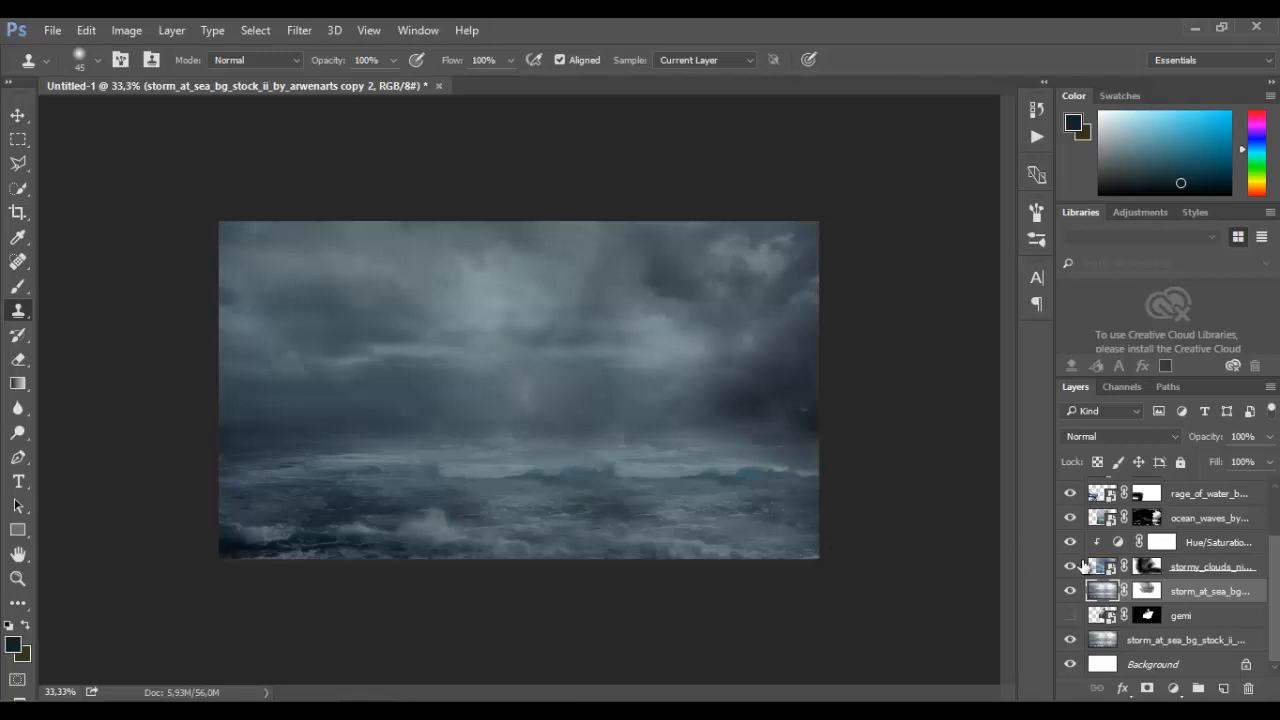
pyautogui.click(1070, 616)
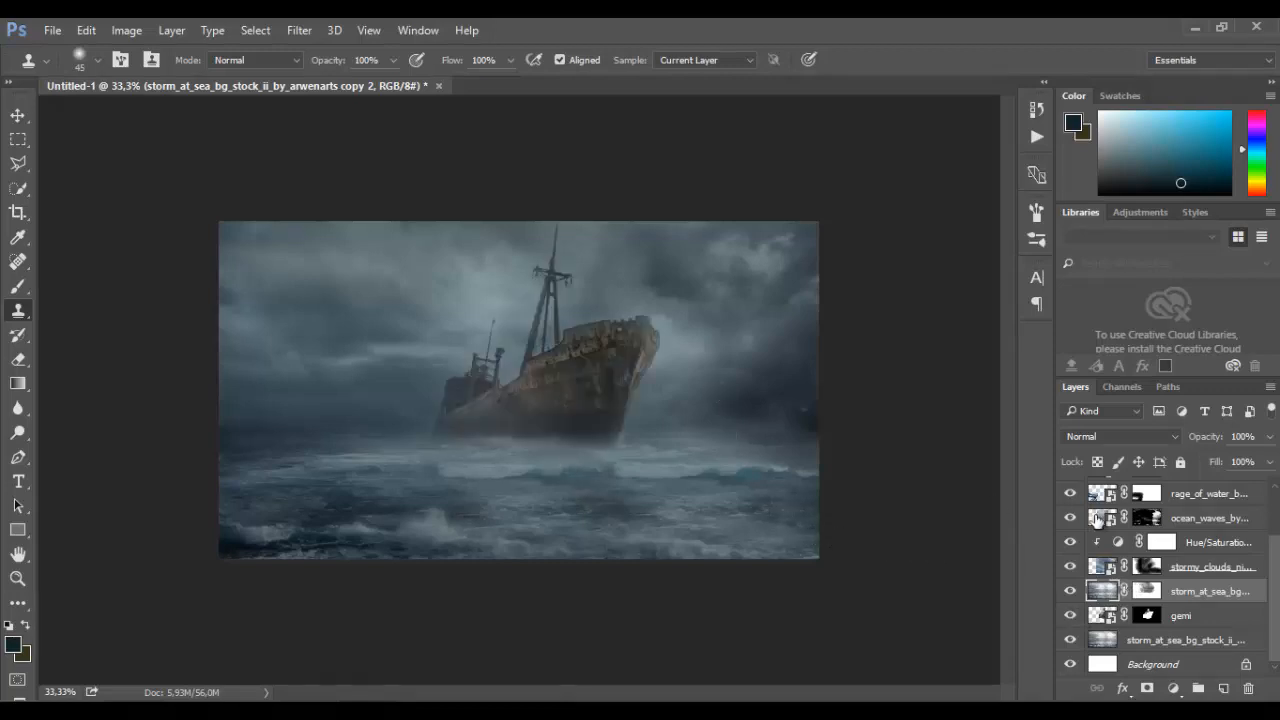
# Paint dark blue over the sea on a new layer above Layer 1 at 19% brush opacity, and set the layer's opacity to 67%.
pyautogui.scroll(3, 1097, 519)
pyautogui.click(1133, 490)
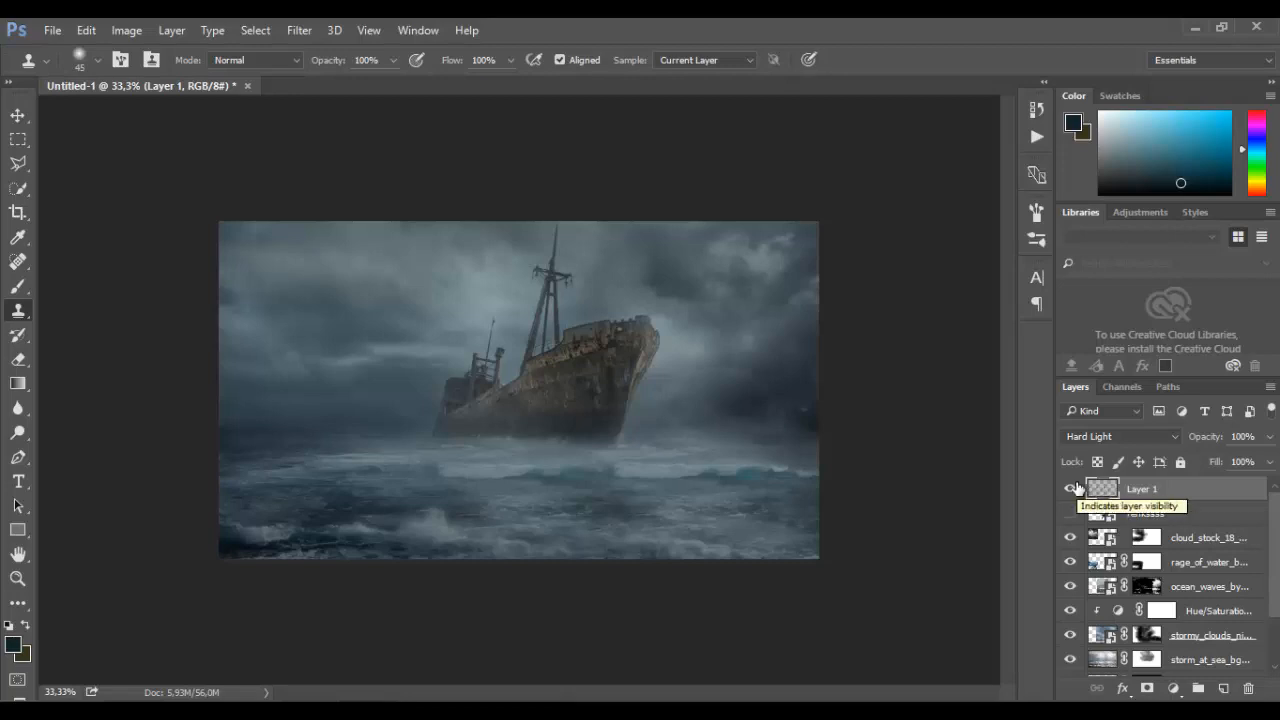
pyautogui.click(18, 289)
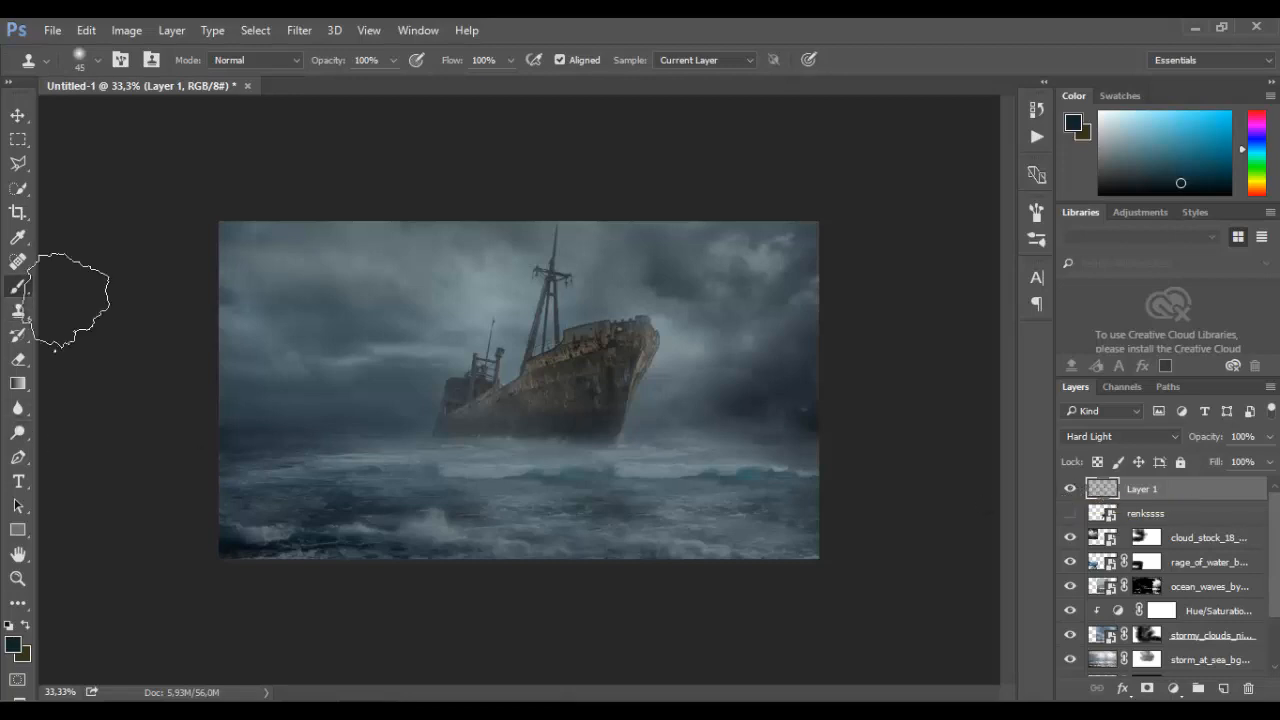
pyautogui.moveTo(341, 556)
pyautogui.mouseDown()
pyautogui.moveTo(781, 564)
pyautogui.moveTo(579, 569)
pyautogui.moveTo(553, 537)
pyautogui.moveTo(462, 517)
pyautogui.moveTo(585, 517)
pyautogui.moveTo(493, 489)
pyautogui.moveTo(622, 494)
pyautogui.moveTo(636, 516)
pyautogui.moveTo(787, 519)
pyautogui.moveTo(349, 491)
pyautogui.mouseUp()
pyautogui.hotkey('ctrl', 'z')
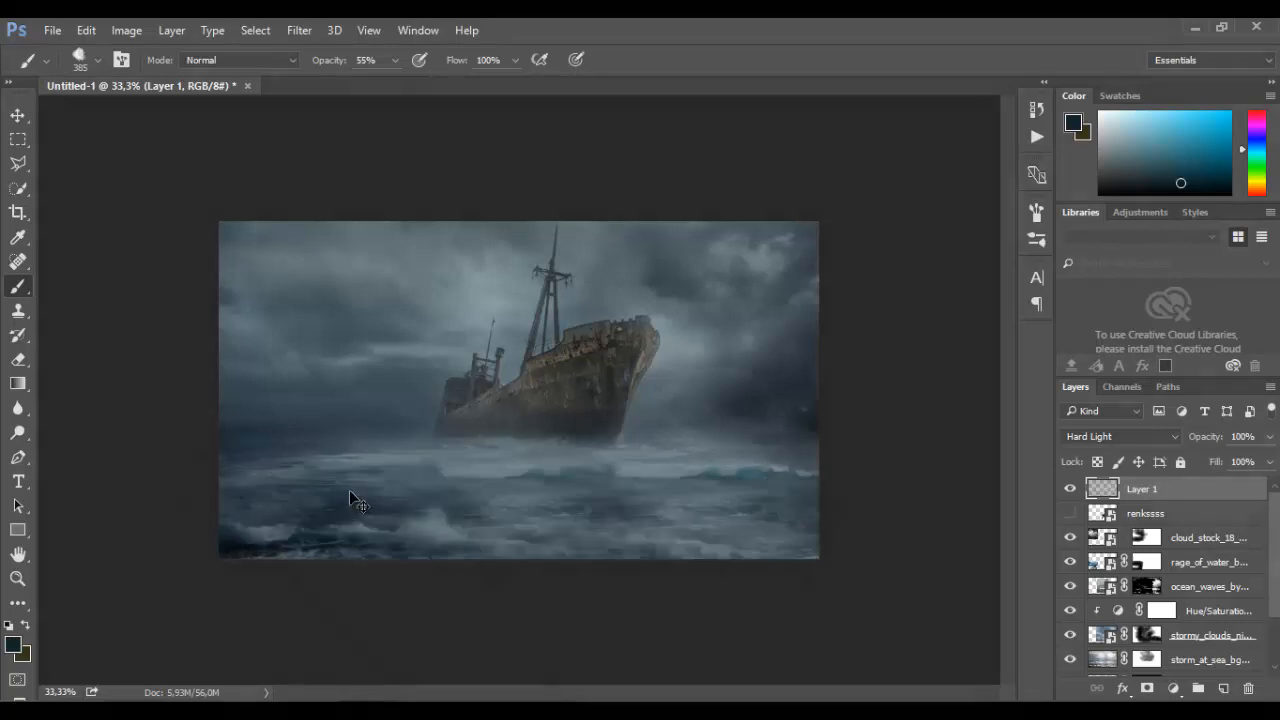
pyautogui.click(1224, 688)
pyautogui.click(395, 60)
pyautogui.moveTo(377, 81); pyautogui.dragTo(362, 84)
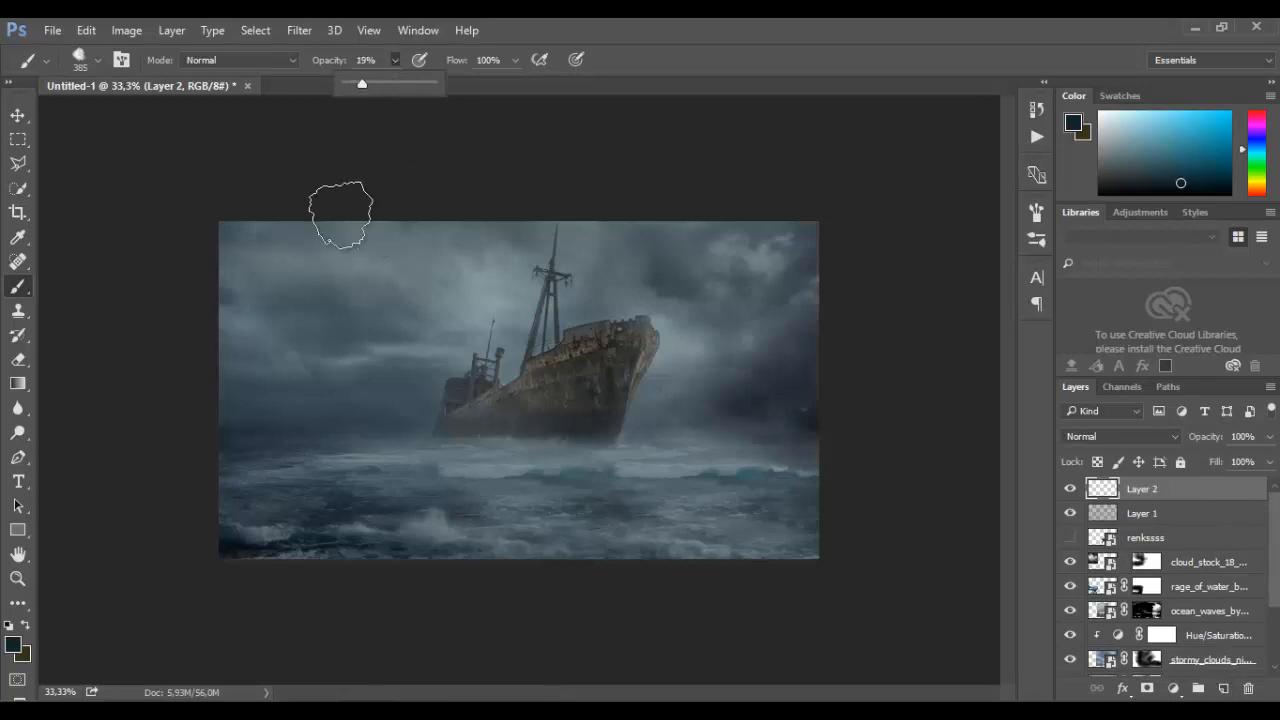
pyautogui.moveTo(440, 520)
pyautogui.mouseDown()
pyautogui.moveTo(620, 523)
pyautogui.moveTo(704, 541)
pyautogui.moveTo(594, 509)
pyautogui.moveTo(423, 523)
pyautogui.moveTo(191, 503)
pyautogui.mouseUp()
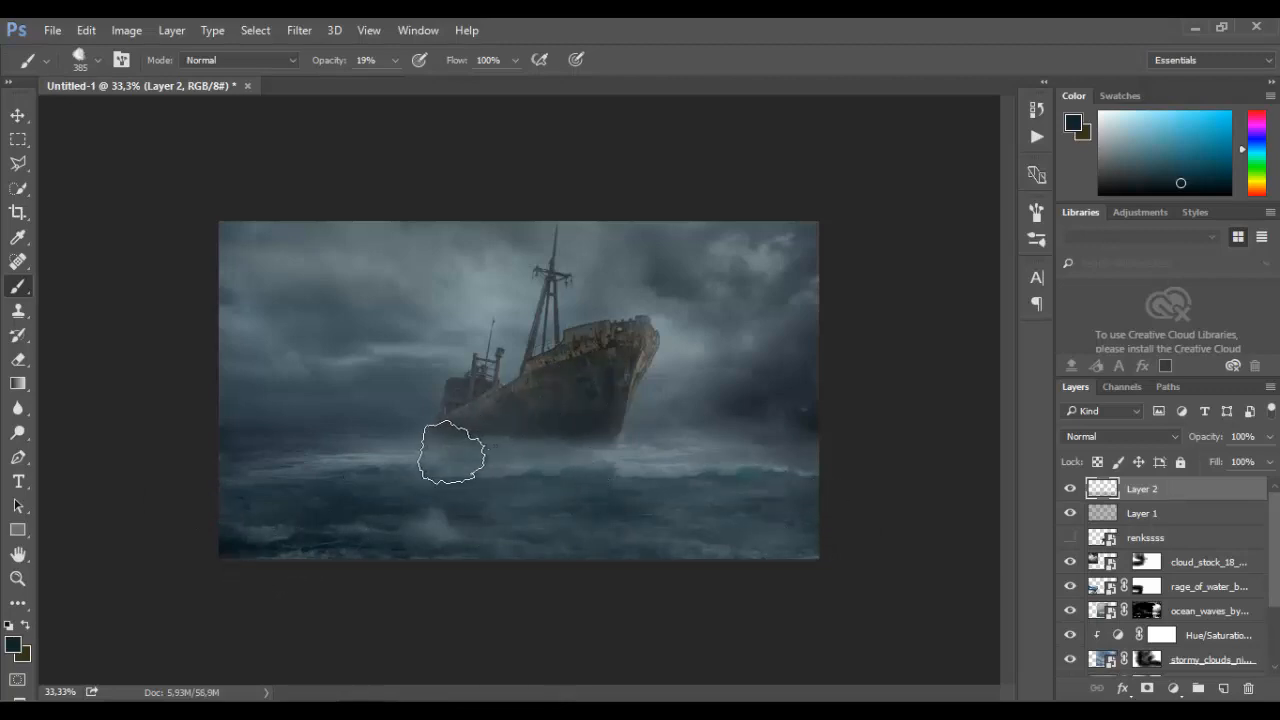
pyautogui.moveTo(657, 471)
pyautogui.mouseDown()
pyautogui.moveTo(689, 492)
pyautogui.moveTo(766, 491)
pyautogui.mouseUp()
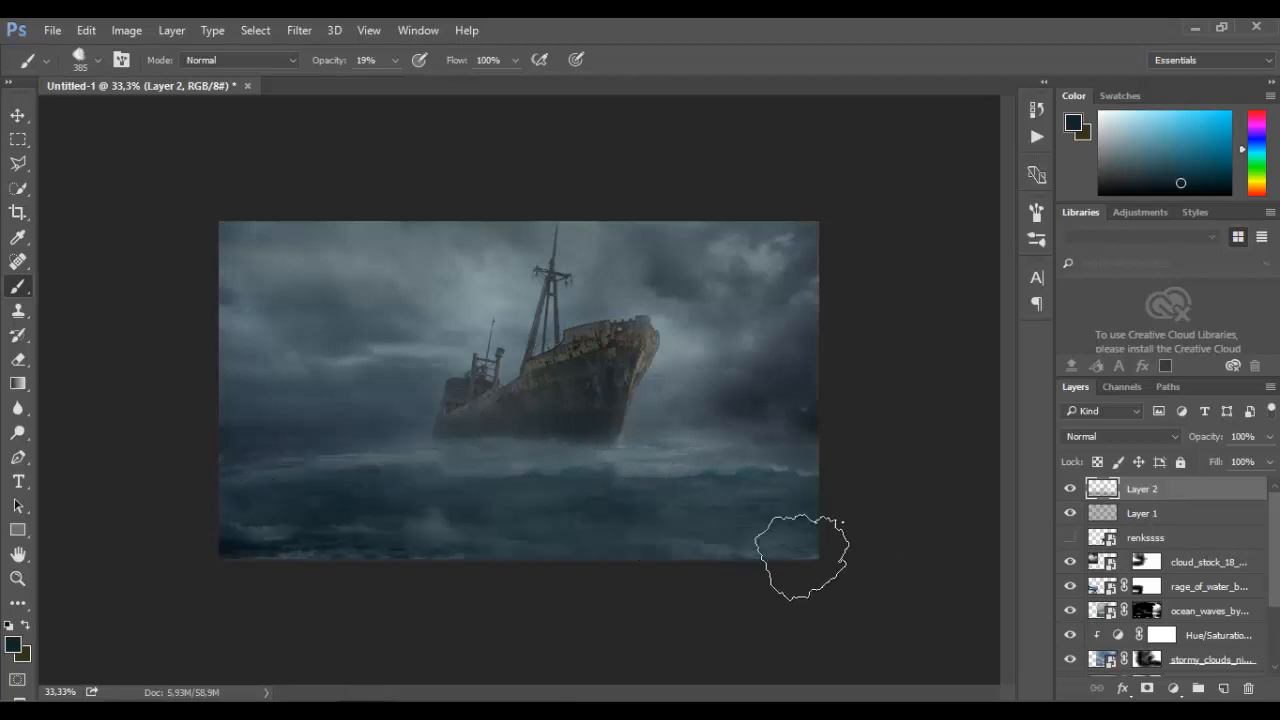
pyautogui.click(1270, 436)
pyautogui.moveTo(1270, 461); pyautogui.dragTo(1238, 462)
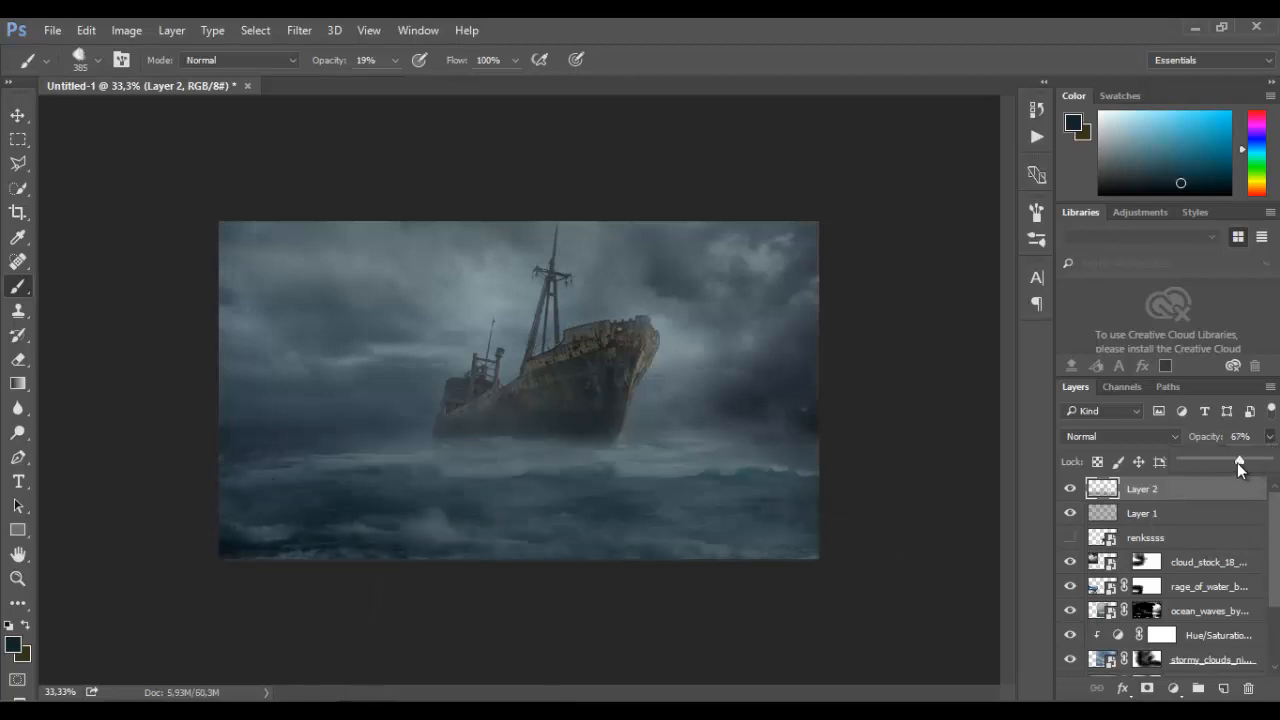
# Create a new layer beneath Layer 1 and brush pale grey-blue fog (#a0b0b4) along the horizon and around the ship.
pyautogui.click(1153, 520)
pyautogui.keyDown('ctrl'); pyautogui.click(1223, 688); pyautogui.keyUp('ctrl')
pyautogui.click(14, 646)
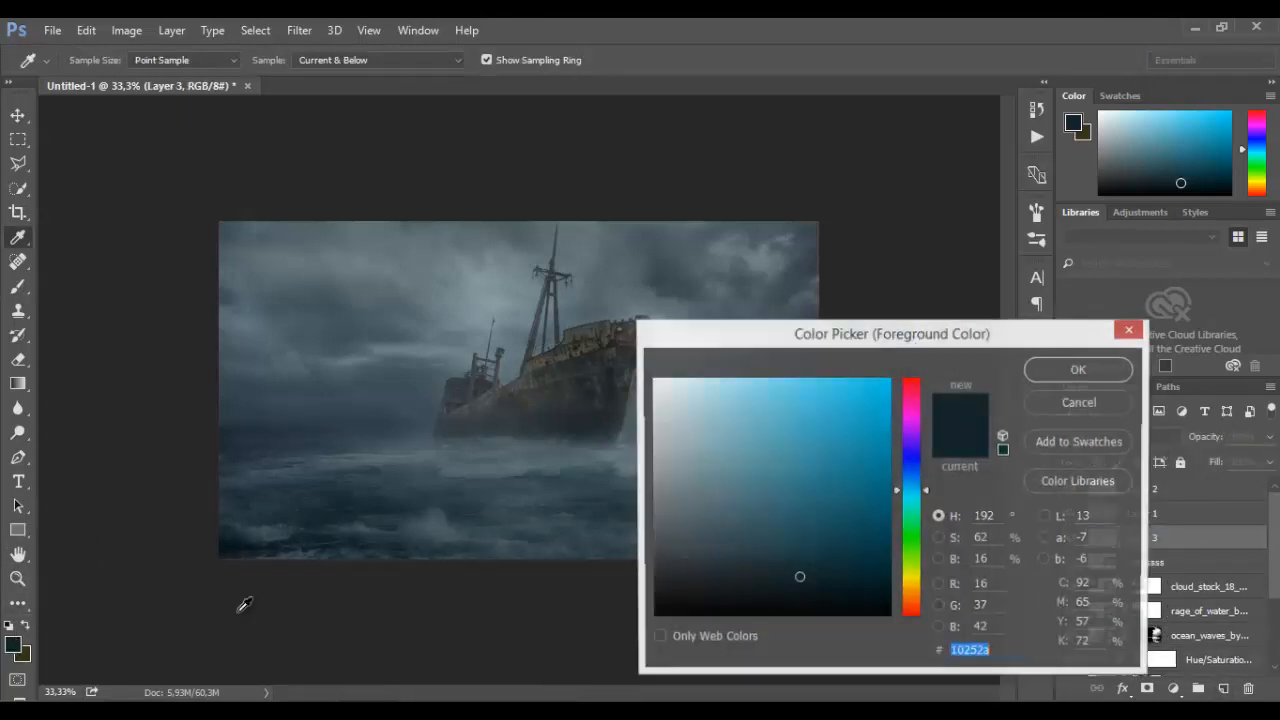
pyautogui.moveTo(766, 537)
pyautogui.mouseDown()
pyautogui.moveTo(723, 469)
pyautogui.moveTo(677, 451)
pyautogui.mouseUp()
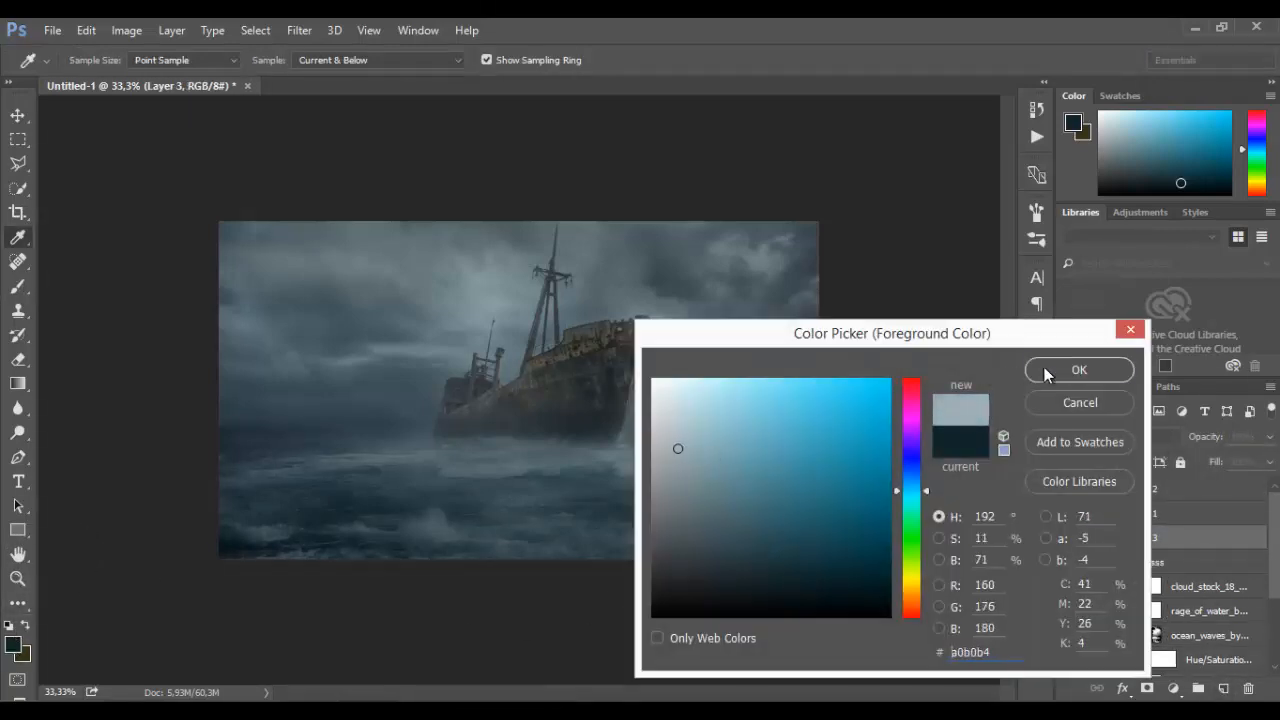
pyautogui.click(1079, 369)
pyautogui.press('b')
pyautogui.moveTo(289, 420)
pyautogui.mouseDown()
pyautogui.moveTo(385, 435)
pyautogui.moveTo(240, 420)
pyautogui.mouseUp()
pyautogui.moveTo(424, 424)
pyautogui.mouseDown()
pyautogui.moveTo(841, 420)
pyautogui.moveTo(669, 420)
pyautogui.moveTo(829, 422)
pyautogui.moveTo(711, 421)
pyautogui.moveTo(800, 424)
pyautogui.mouseUp()
pyautogui.moveTo(332, 423)
pyautogui.mouseDown()
pyautogui.moveTo(218, 411)
pyautogui.moveTo(396, 413)
pyautogui.moveTo(271, 423)
pyautogui.moveTo(274, 450)
pyautogui.moveTo(596, 442)
pyautogui.moveTo(466, 429)
pyautogui.moveTo(551, 380)
pyautogui.moveTo(326, 407)
pyautogui.mouseUp()
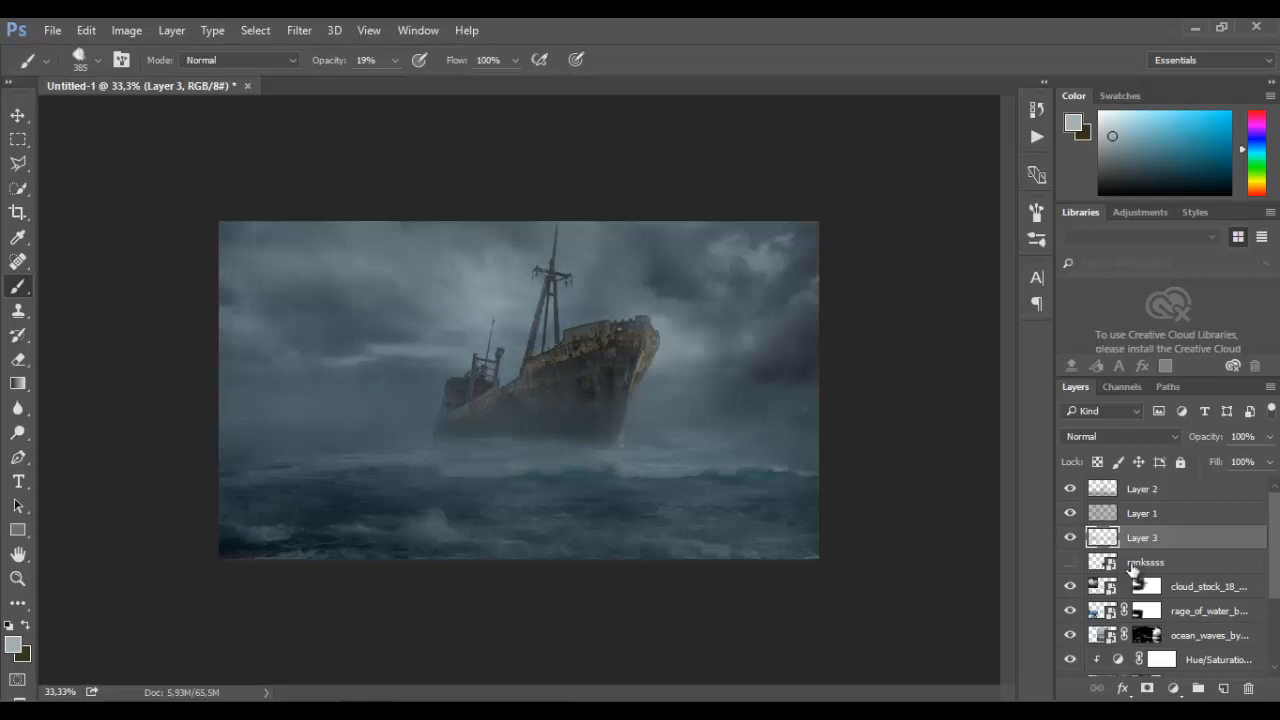
# Add a mask to Layer 3 and brush black over the ship to thin the fog there, raising the brush opacity to 53%.
pyautogui.click(1148, 688)
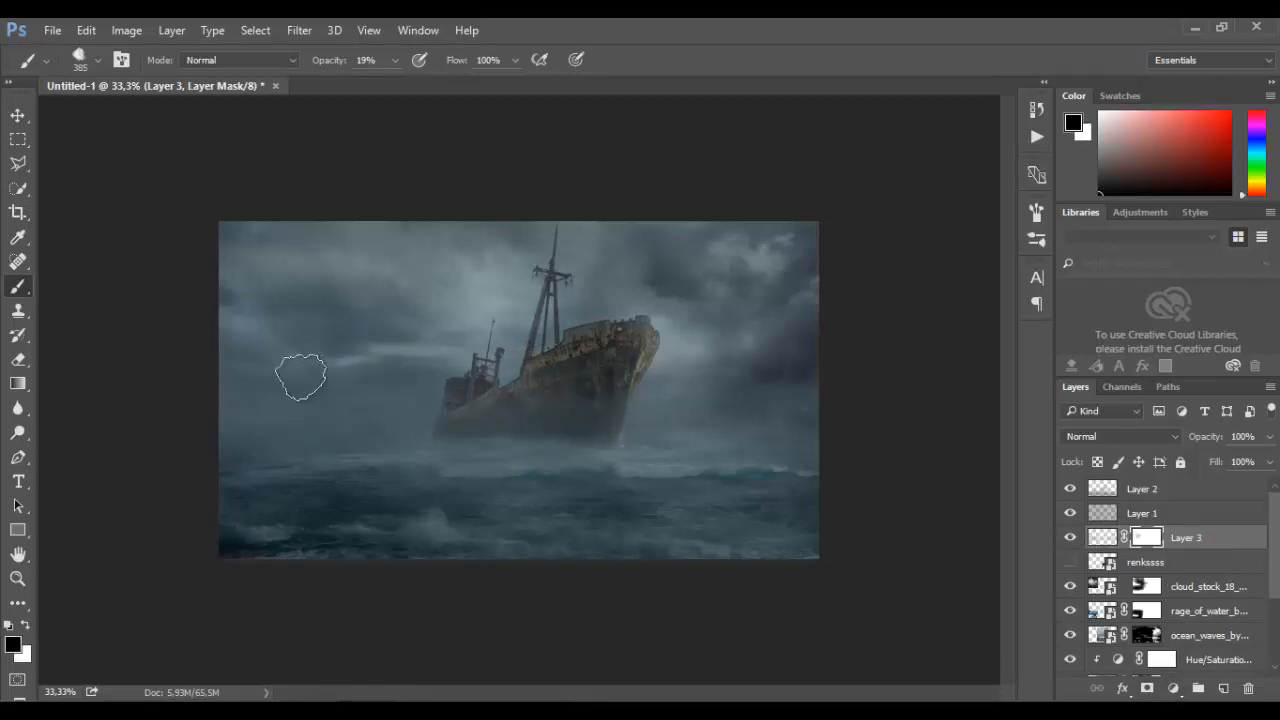
pyautogui.moveTo(510, 402)
pyautogui.mouseDown()
pyautogui.moveTo(600, 373)
pyautogui.moveTo(614, 349)
pyautogui.mouseUp()
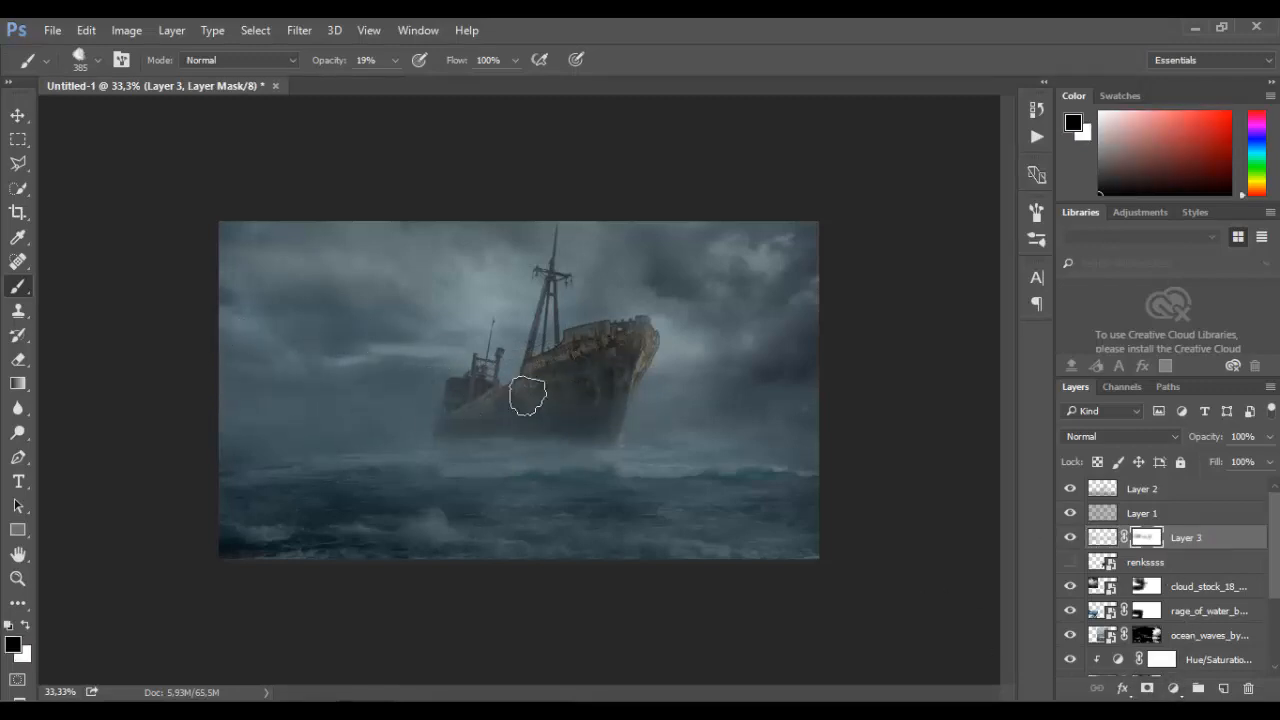
pyautogui.moveTo(584, 421)
pyautogui.mouseDown()
pyautogui.moveTo(504, 401)
pyautogui.moveTo(469, 410)
pyautogui.moveTo(600, 345)
pyautogui.mouseUp()
pyautogui.click(1068, 516)
pyautogui.click(1069, 492)
pyautogui.click(1069, 492)
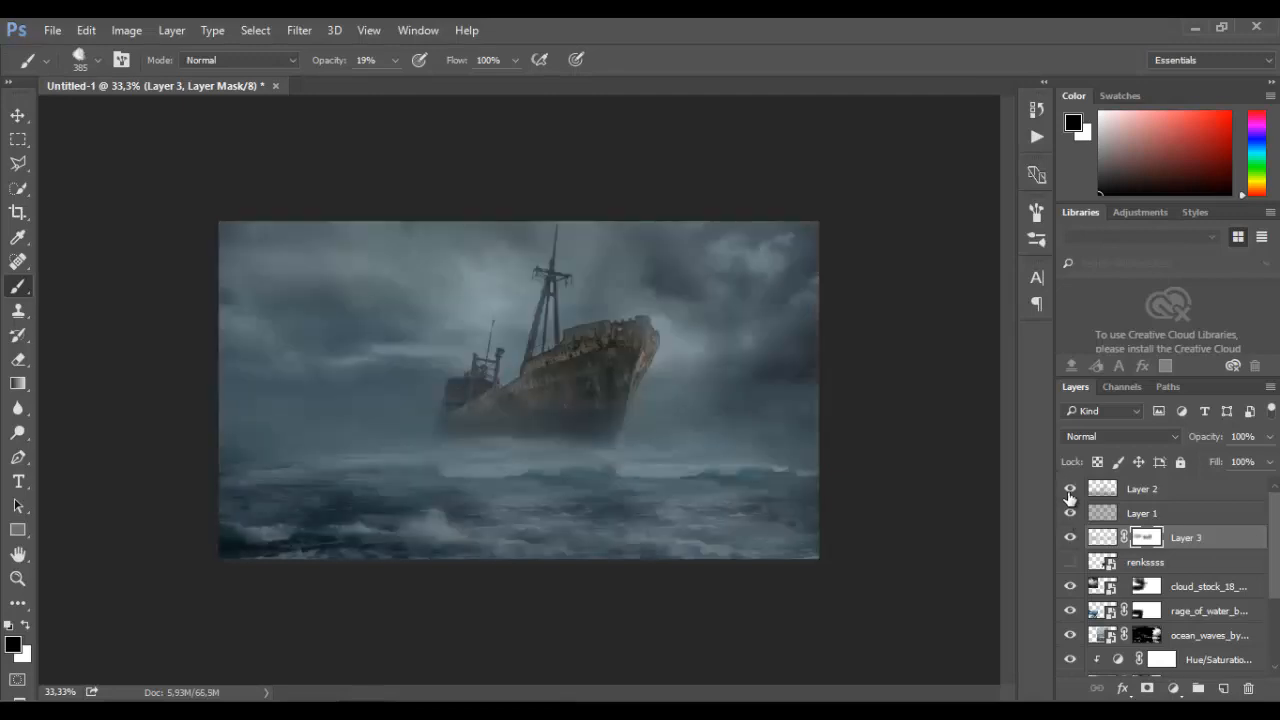
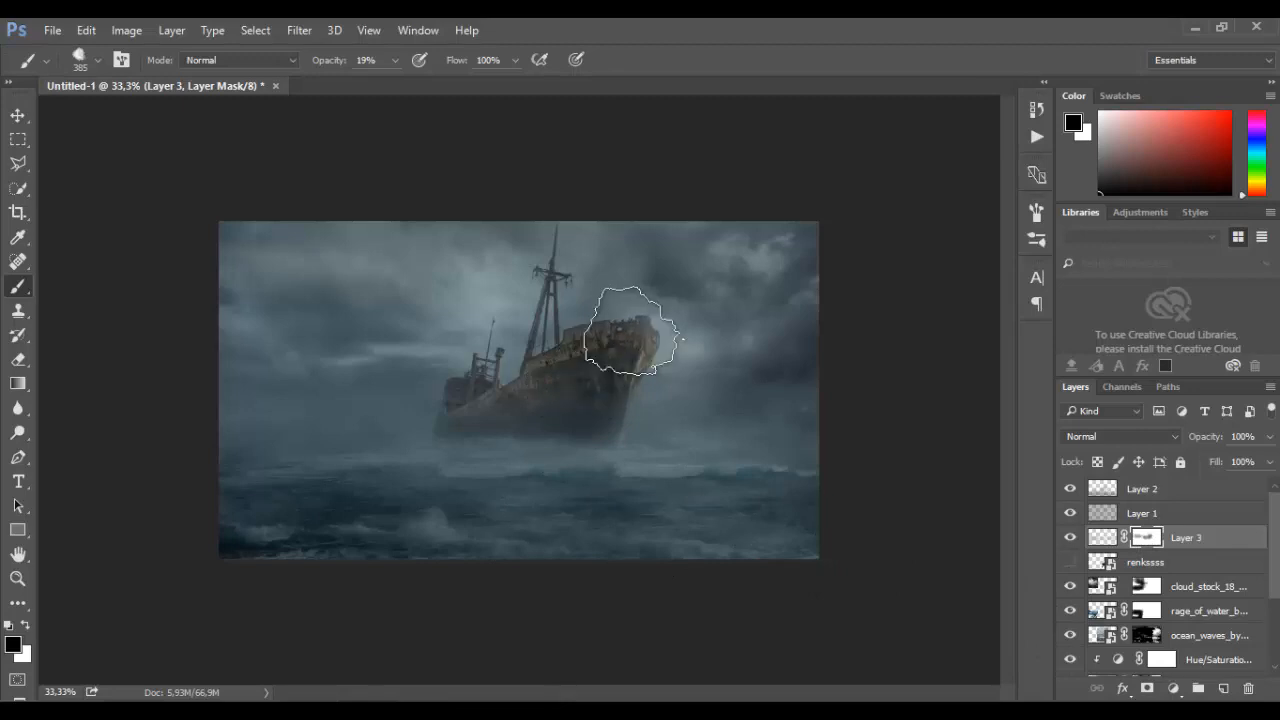
pyautogui.moveTo(632, 333); pyautogui.dragTo(574, 346)
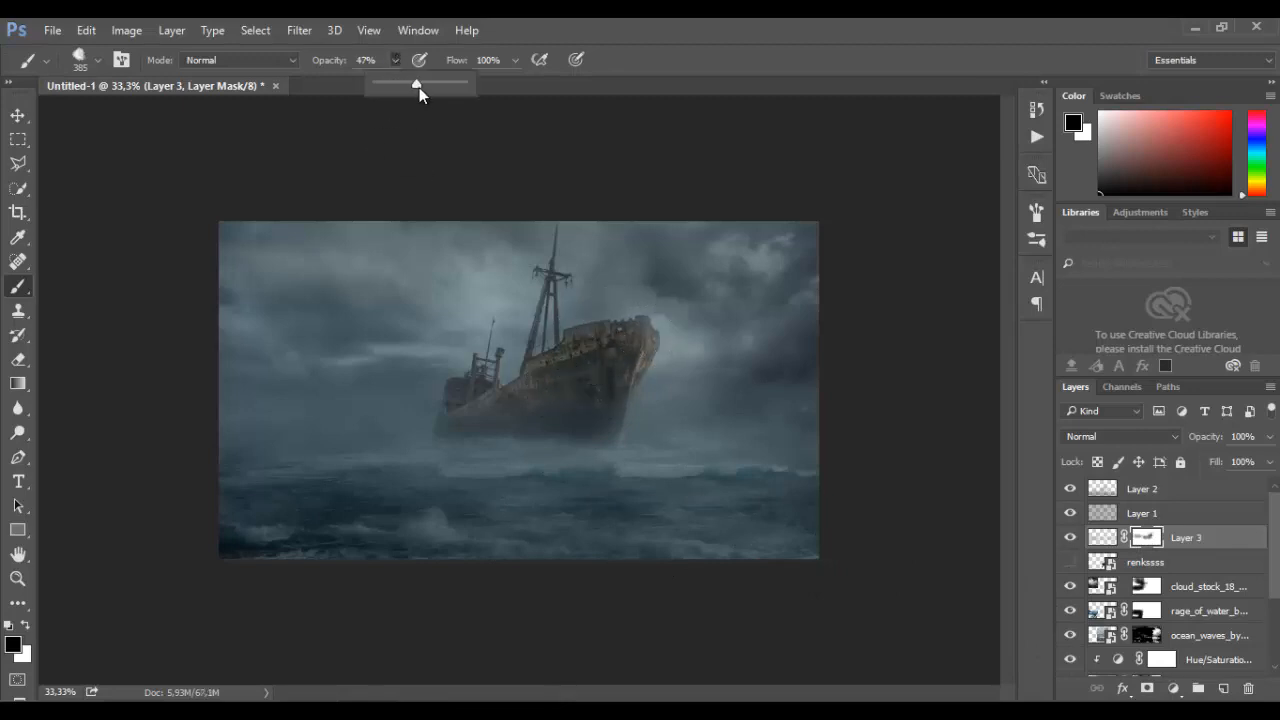
pyautogui.moveTo(419, 87); pyautogui.dragTo(425, 86)
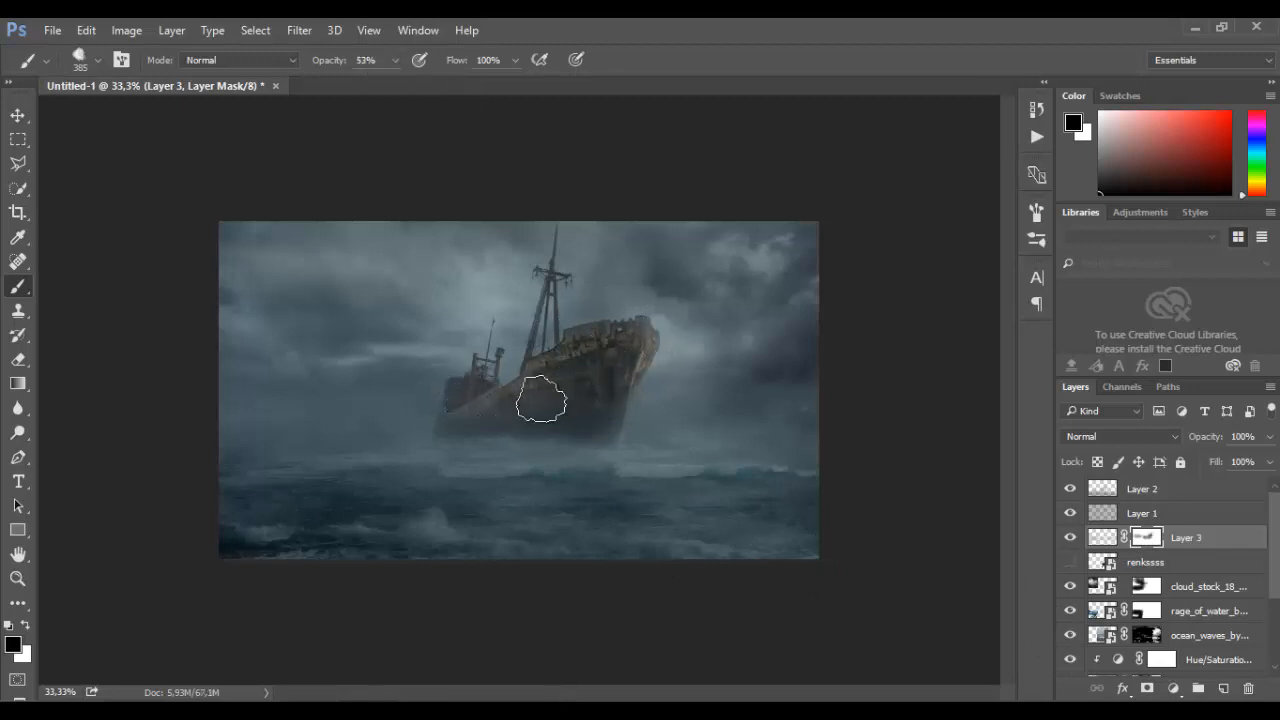
# Compare the upper layers by toggling them, and paint black on the stormy_clouds layer's mask over the ship's hull.
pyautogui.click(1070, 515)
pyautogui.click(1069, 518)
pyautogui.scroll(-1, 1077, 640)
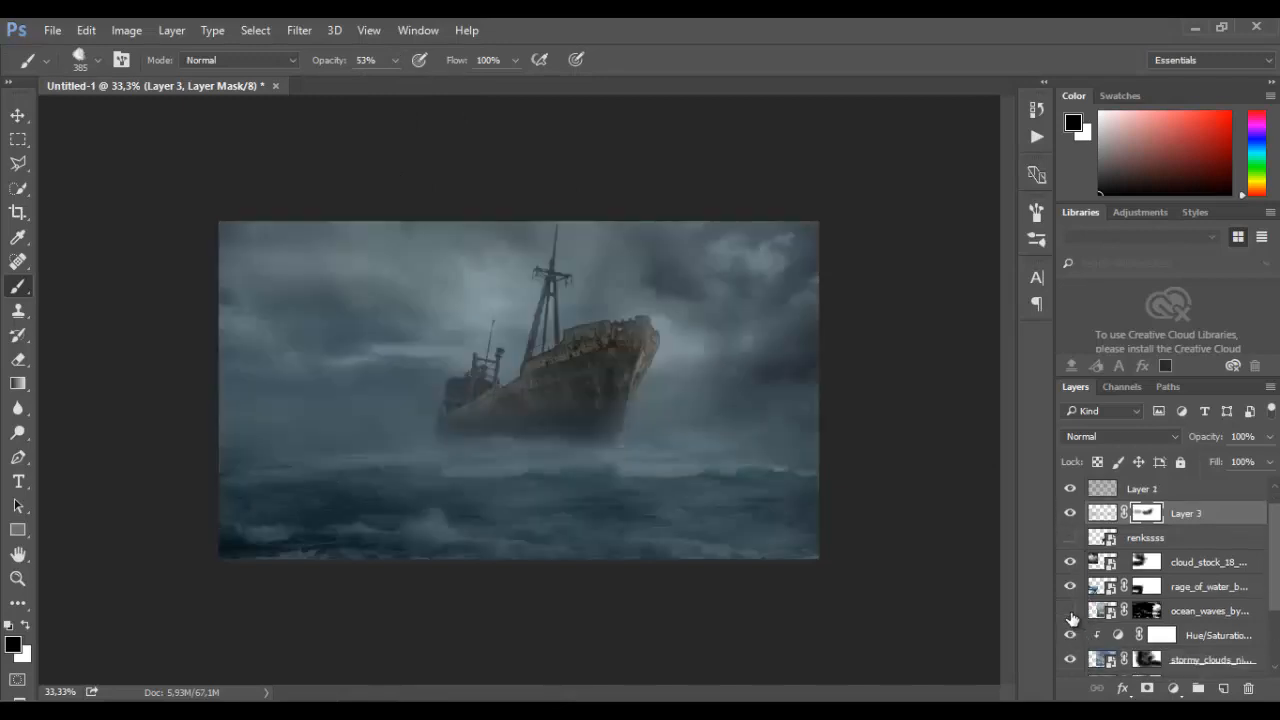
pyautogui.click(1068, 660)
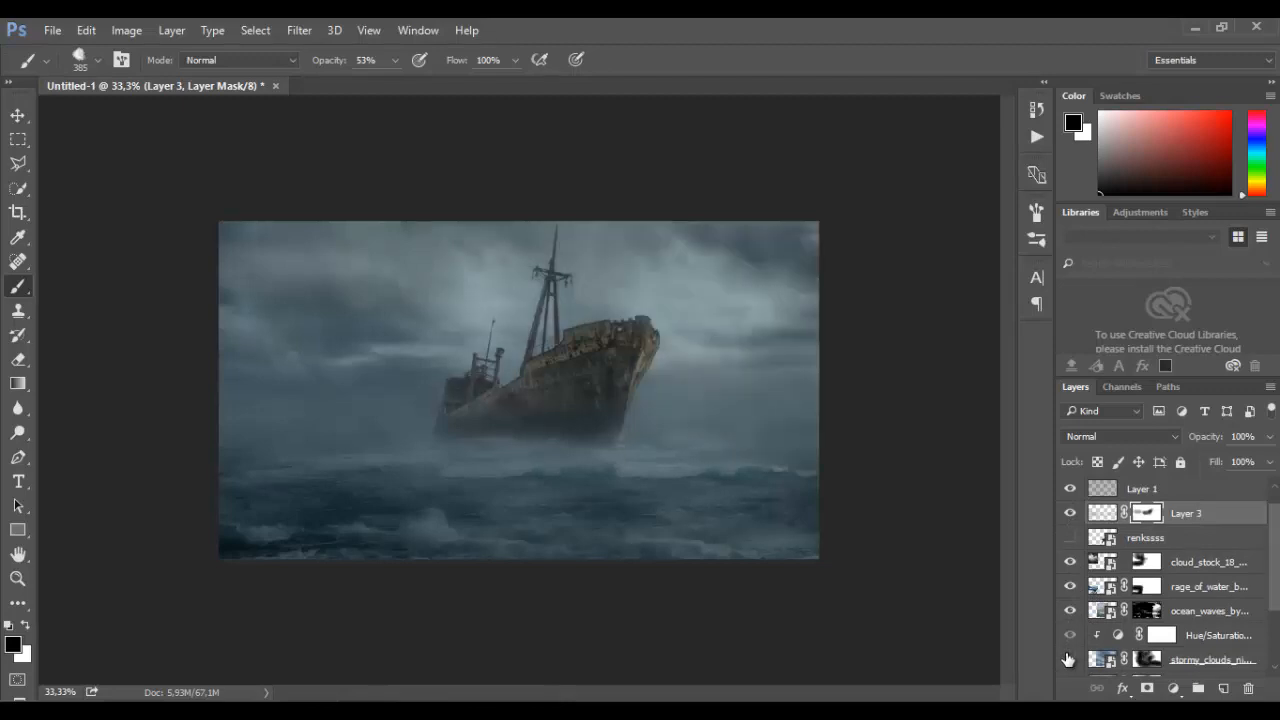
pyautogui.click(1068, 660)
pyautogui.click(1168, 665)
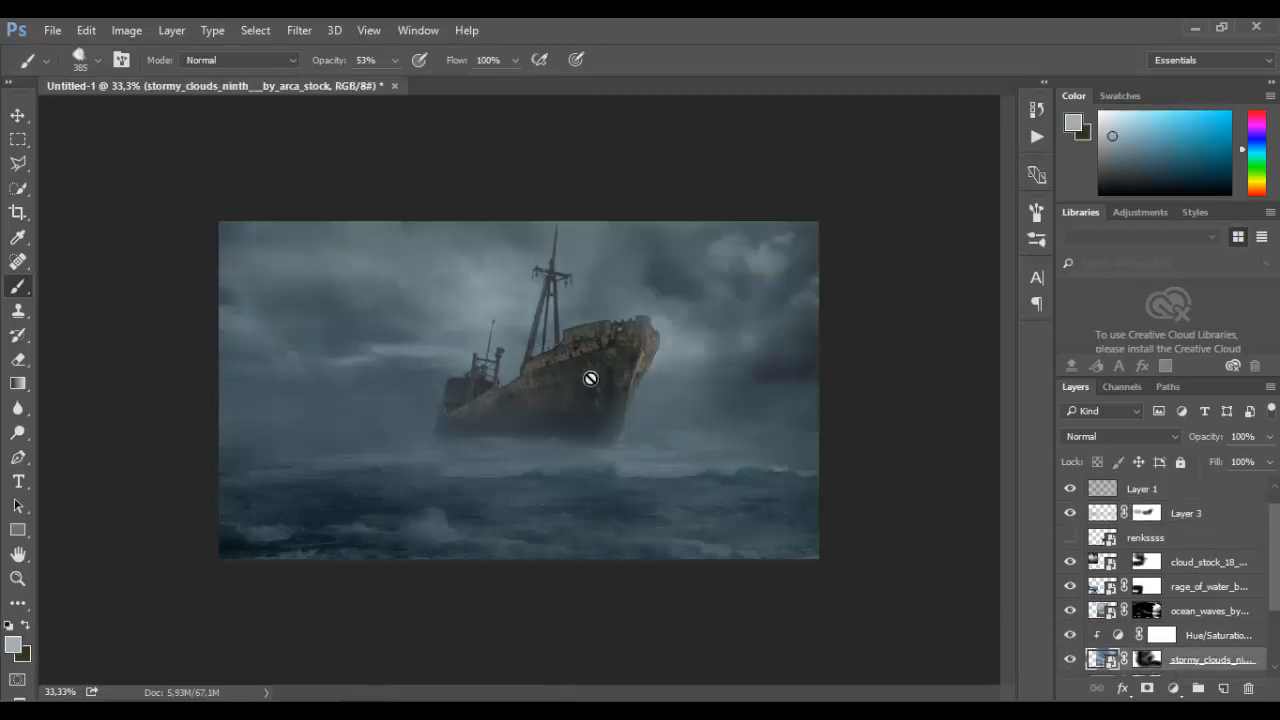
pyautogui.click(1147, 659)
pyautogui.press('d')
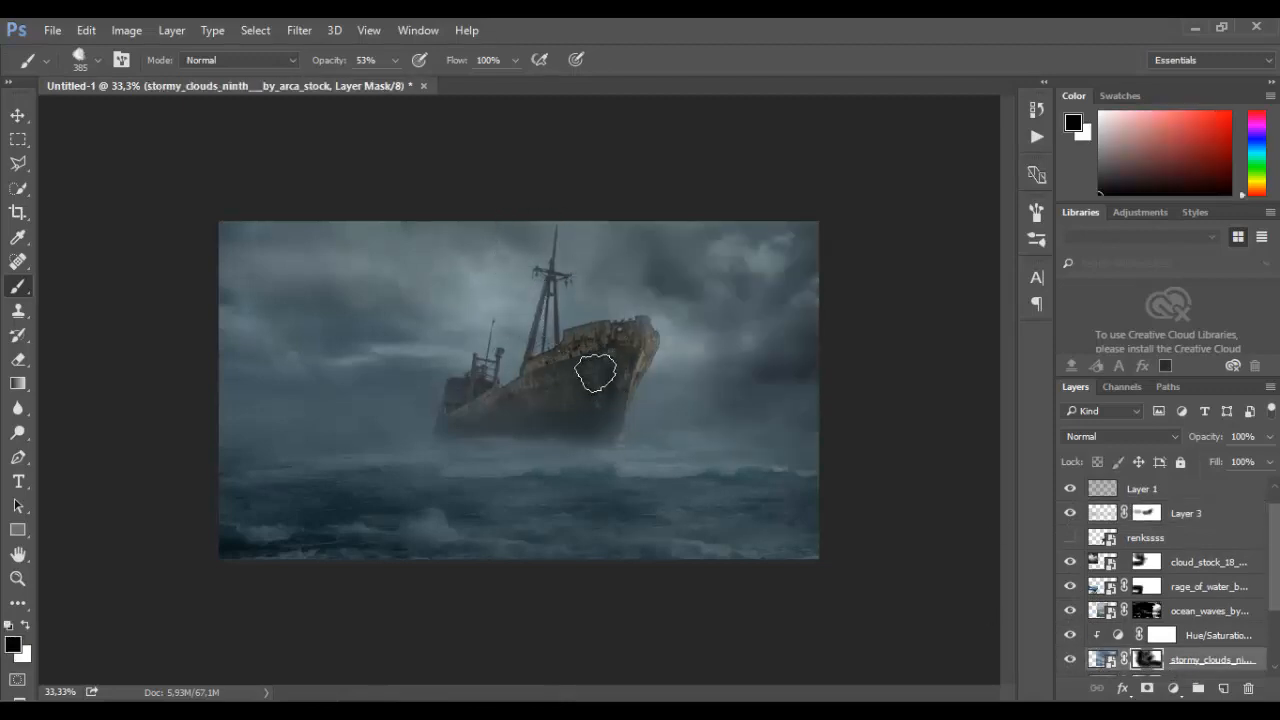
pyautogui.moveTo(591, 397)
pyautogui.mouseDown()
pyautogui.moveTo(555, 337)
pyautogui.moveTo(504, 314)
pyautogui.moveTo(467, 363)
pyautogui.moveTo(474, 416)
pyautogui.moveTo(468, 407)
pyautogui.moveTo(561, 267)
pyautogui.moveTo(533, 361)
pyautogui.moveTo(595, 313)
pyautogui.moveTo(625, 319)
pyautogui.moveTo(613, 394)
pyautogui.moveTo(588, 428)
pyautogui.moveTo(508, 364)
pyautogui.moveTo(443, 450)
pyautogui.moveTo(495, 372)
pyautogui.moveTo(475, 389)
pyautogui.moveTo(509, 382)
pyautogui.moveTo(563, 257)
pyautogui.moveTo(520, 394)
pyautogui.moveTo(605, 375)
pyautogui.moveTo(536, 401)
pyautogui.moveTo(516, 393)
pyautogui.moveTo(458, 444)
pyautogui.moveTo(630, 367)
pyautogui.mouseUp()
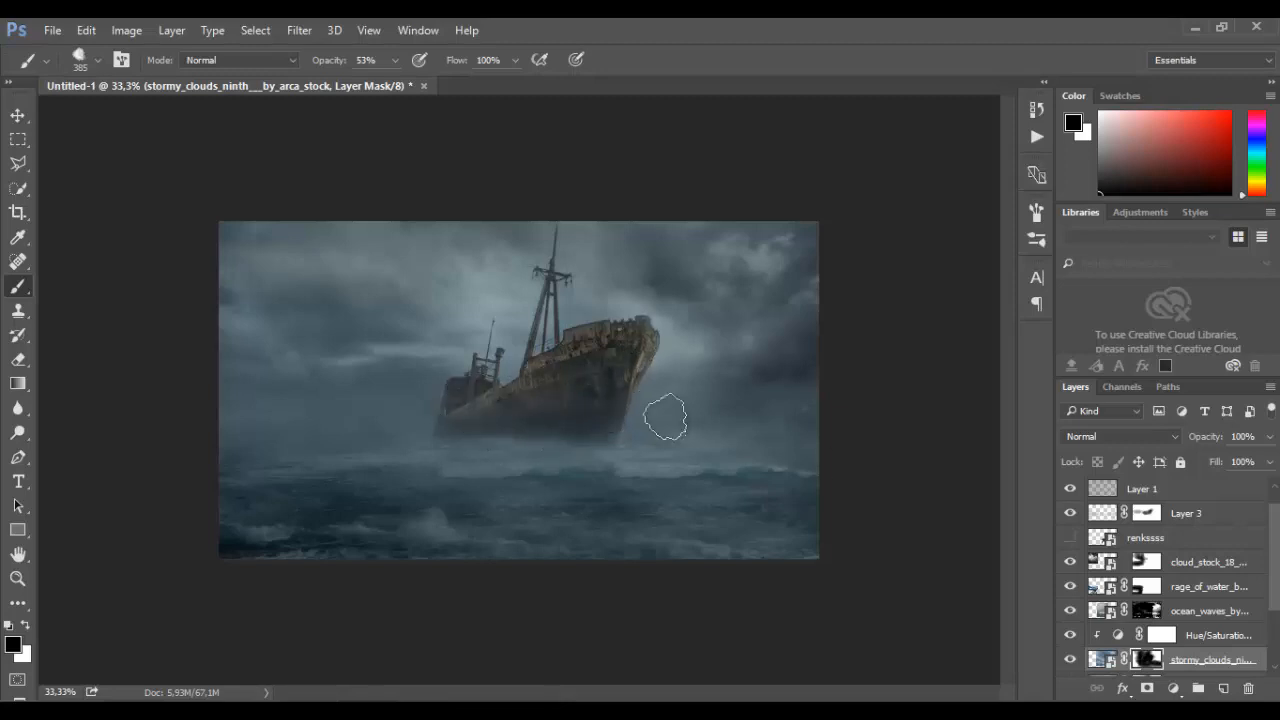
# Compare the storm_at_sea_bg layer on and off, and paint black on its mask over the ship's hull and stern at 53% brush opacity.
pyautogui.scroll(-2, 1075, 627)
pyautogui.click(1071, 635)
pyautogui.click(1071, 635)
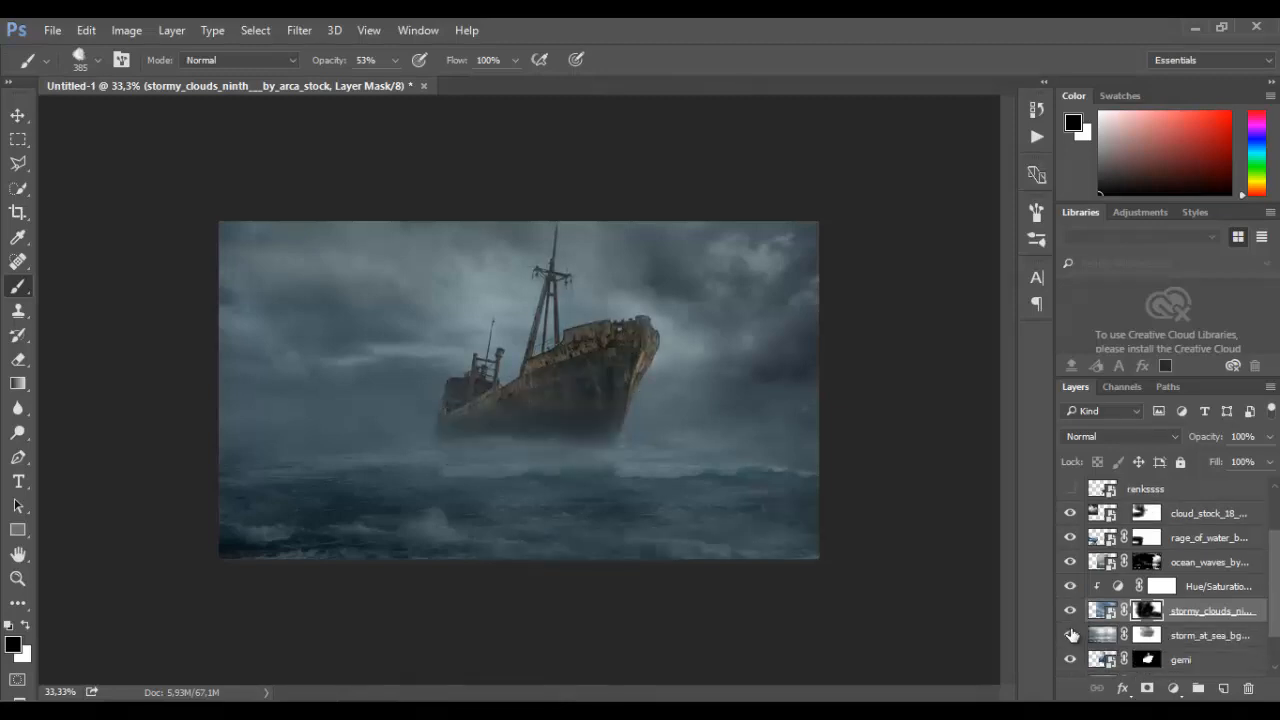
pyautogui.click(1146, 637)
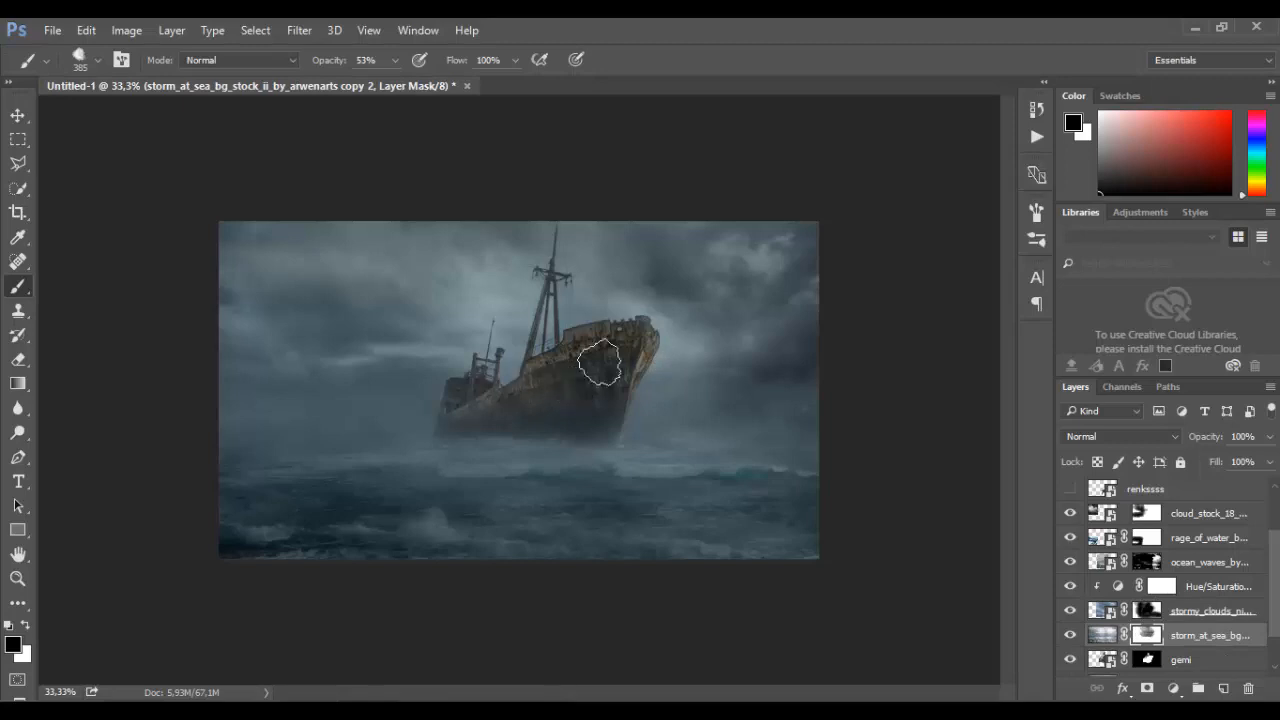
pyautogui.moveTo(483, 430); pyautogui.dragTo(494, 402)
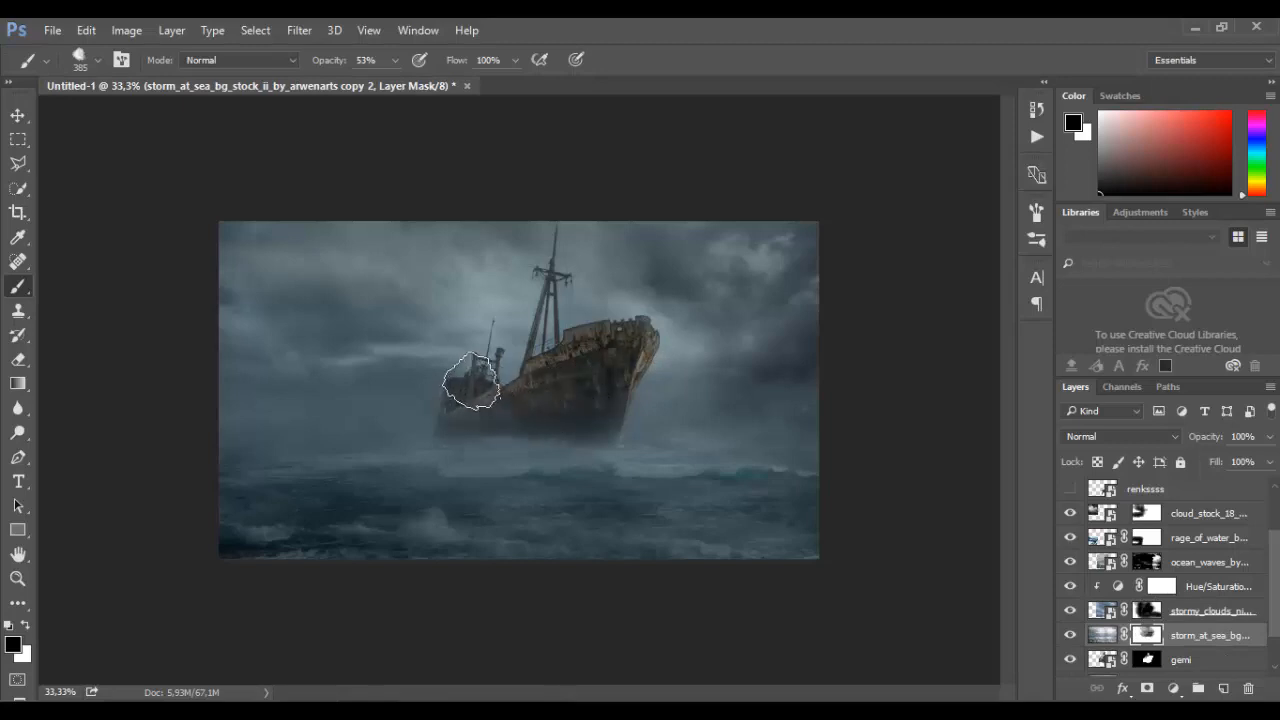
pyautogui.moveTo(570, 367)
pyautogui.mouseDown()
pyautogui.moveTo(609, 349)
pyautogui.moveTo(500, 400)
pyautogui.moveTo(537, 377)
pyautogui.moveTo(539, 390)
pyautogui.moveTo(576, 375)
pyautogui.mouseUp()
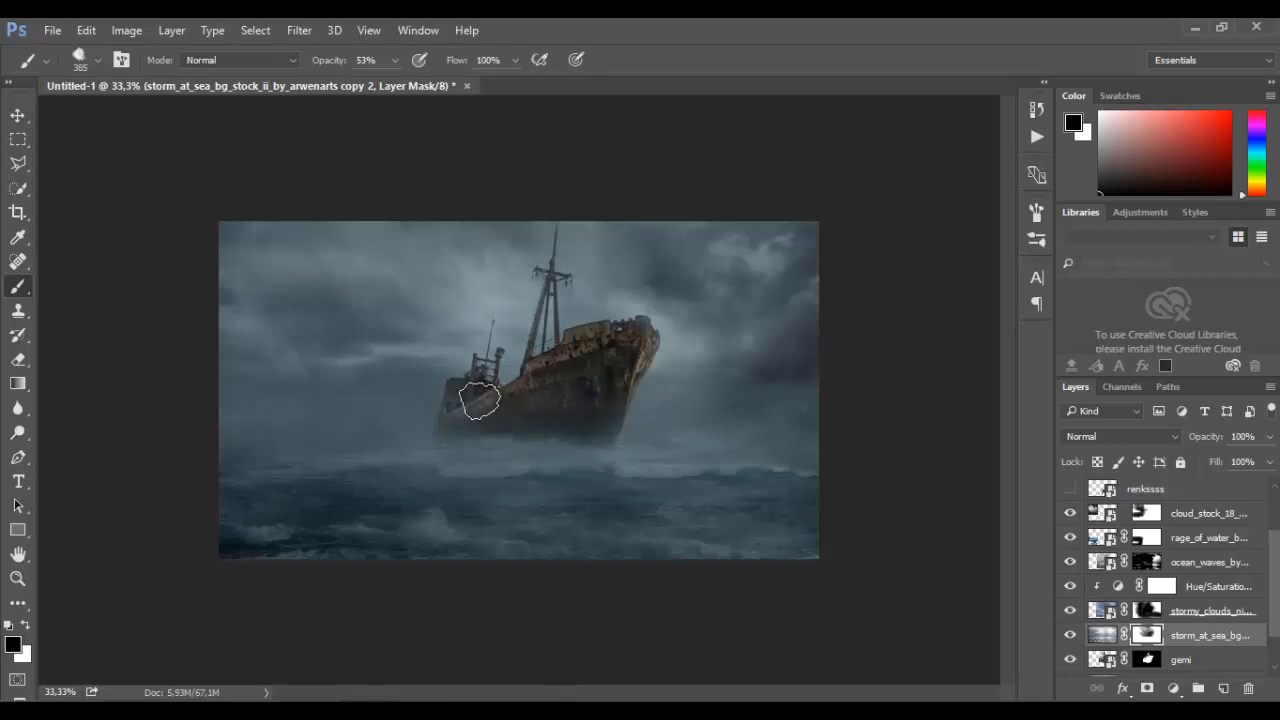
pyautogui.moveTo(480, 401); pyautogui.dragTo(482, 367)
# Lower the brush to 23% opacity and 180 px, and paint black on the storm_at_sea_bg mask around the ship's stern.
pyautogui.click(395, 60)
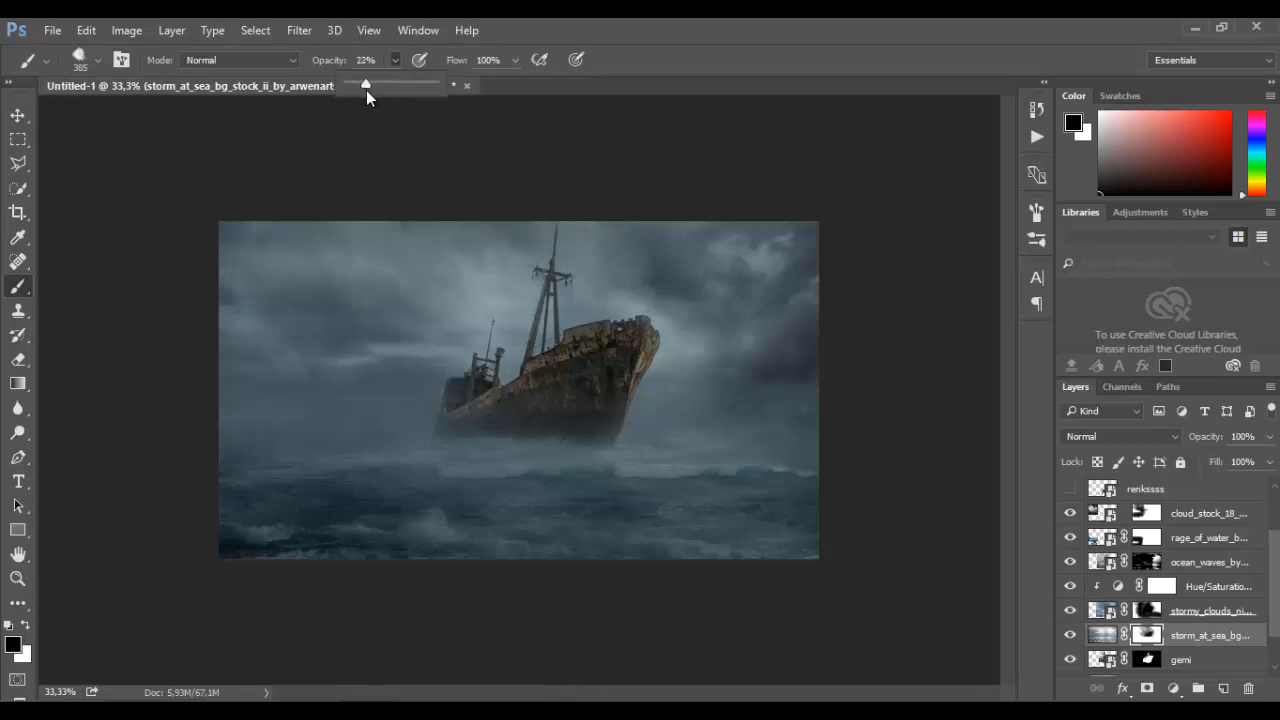
pyautogui.moveTo(367, 93); pyautogui.dragTo(368, 93)
pyautogui.rightClick(472, 394)
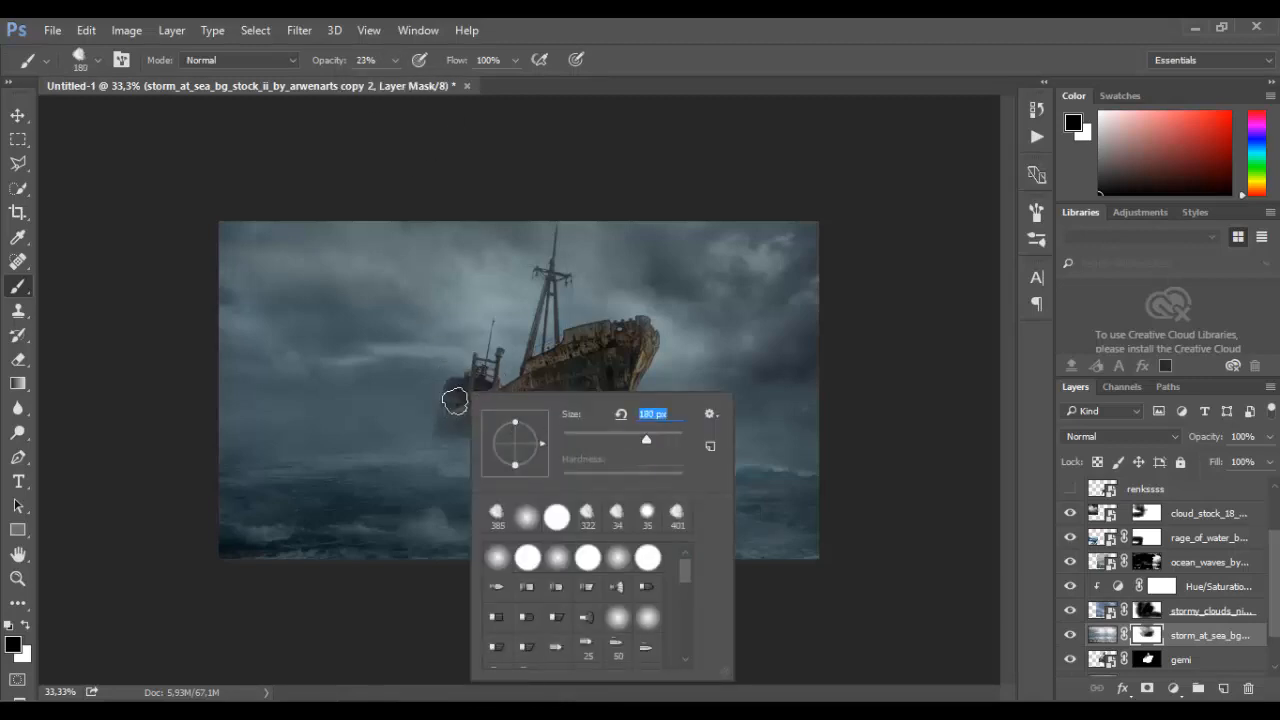
pyautogui.moveTo(455, 401); pyautogui.dragTo(461, 391)
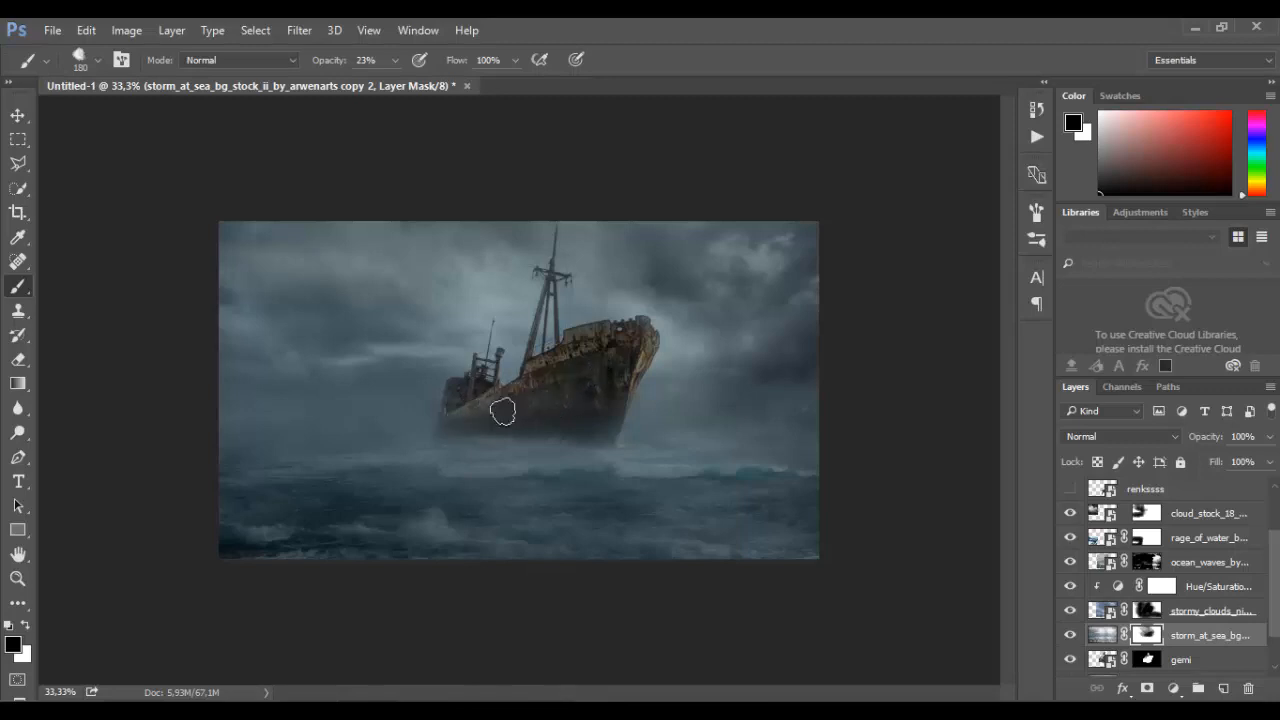
# Stamp all visible layers into a new layer above Layer 2.
pyautogui.scroll(3, 1152, 580)
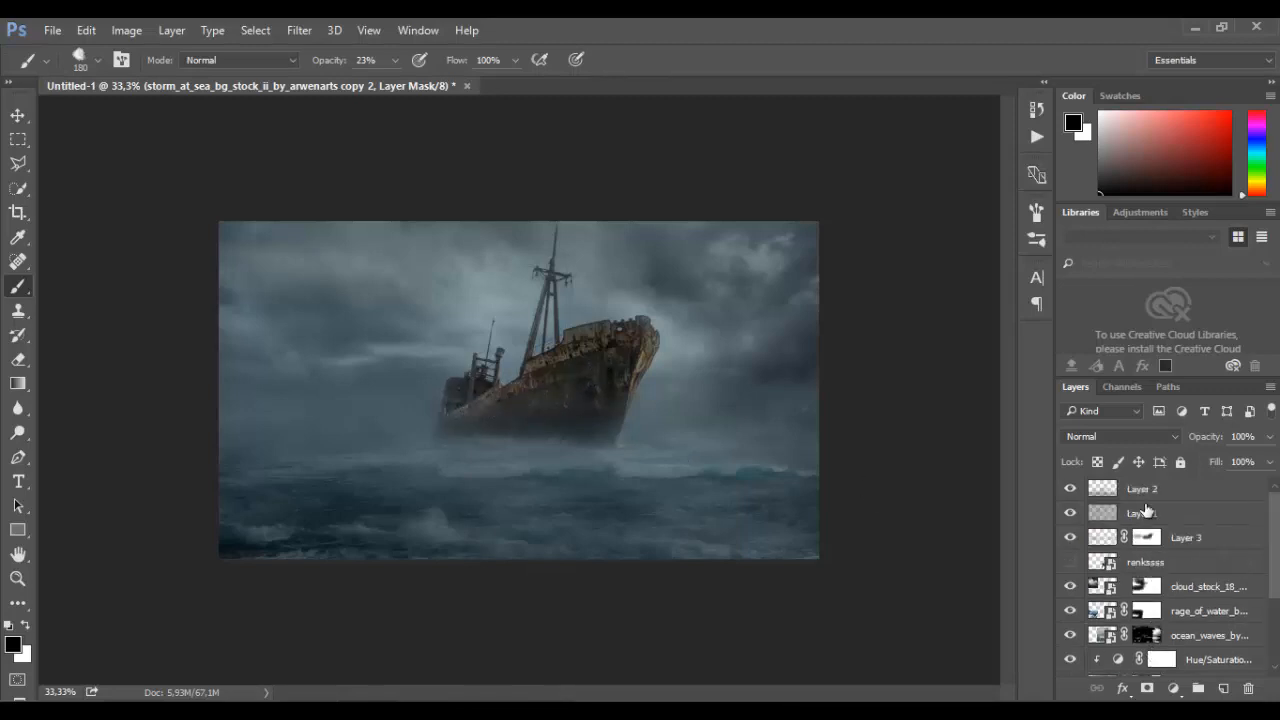
pyautogui.click(1146, 490)
pyautogui.hotkey('ctrl', 'shift', 'alt', 'n')
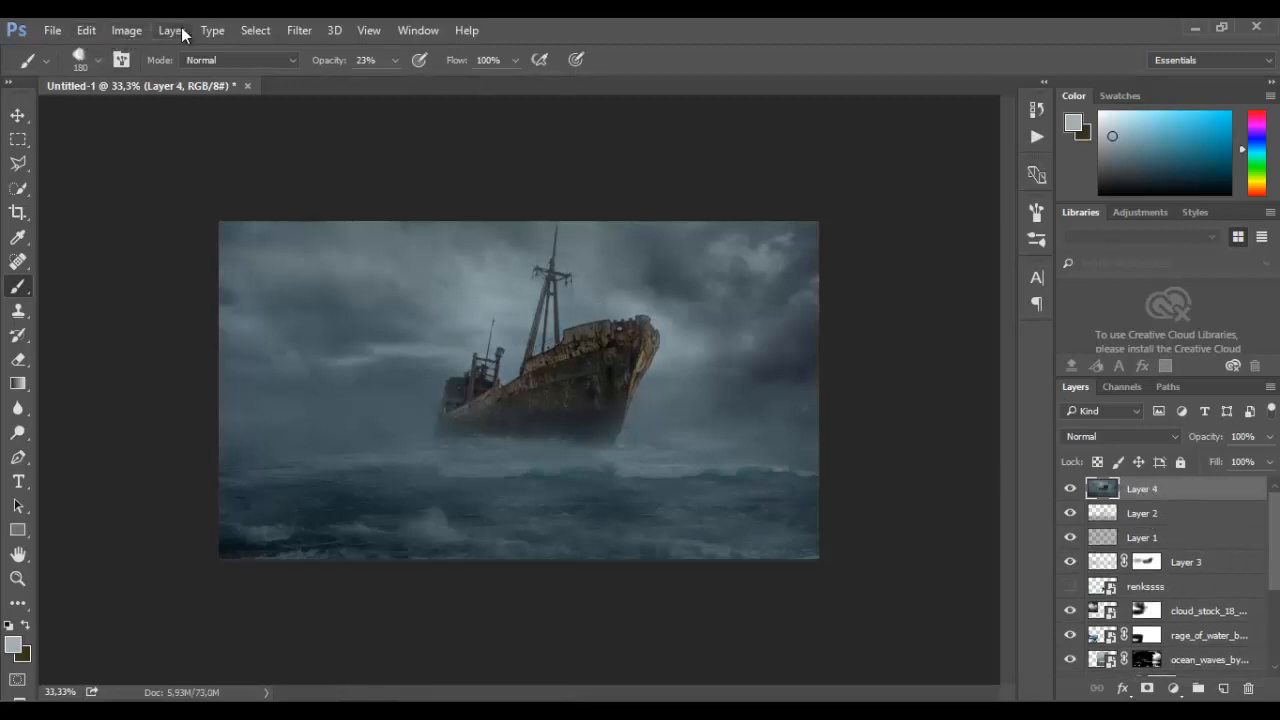
# Open the stamped layer in the Alien Skin Exposure 6 filter, allowing the plug-in to run.
pyautogui.click(290, 32)
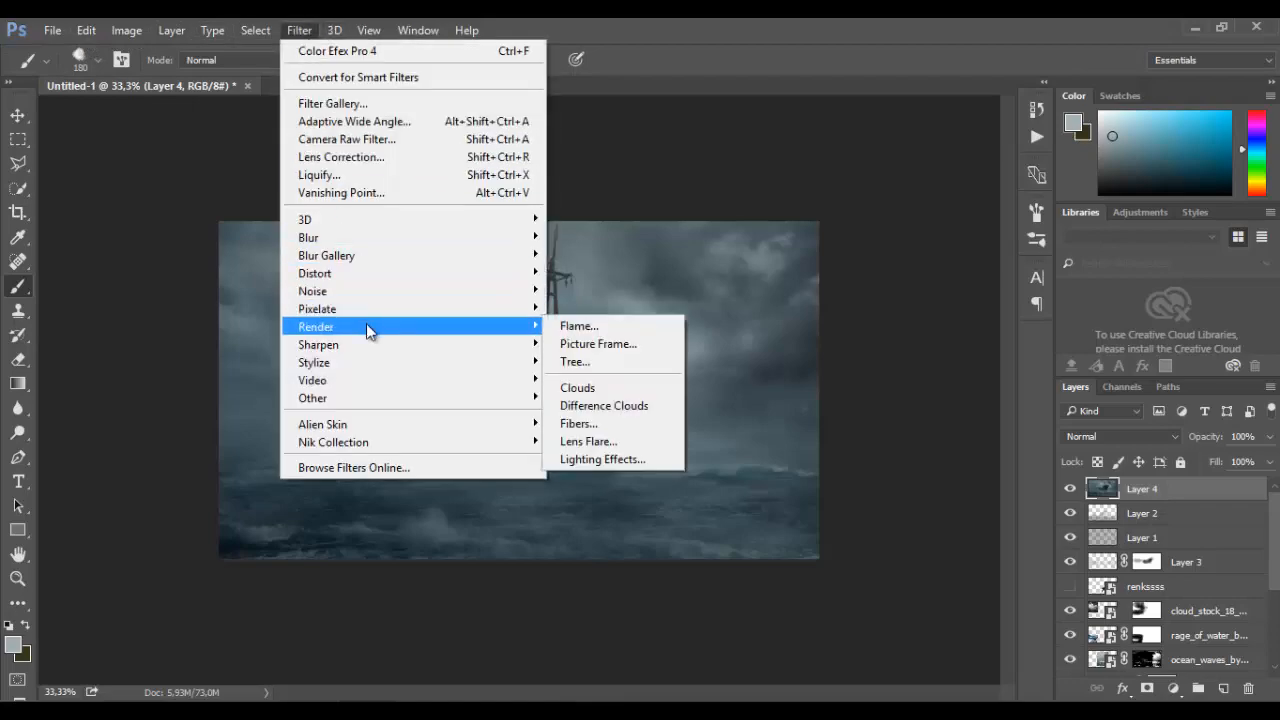
pyautogui.moveTo(466, 423)
pyautogui.click(582, 424)
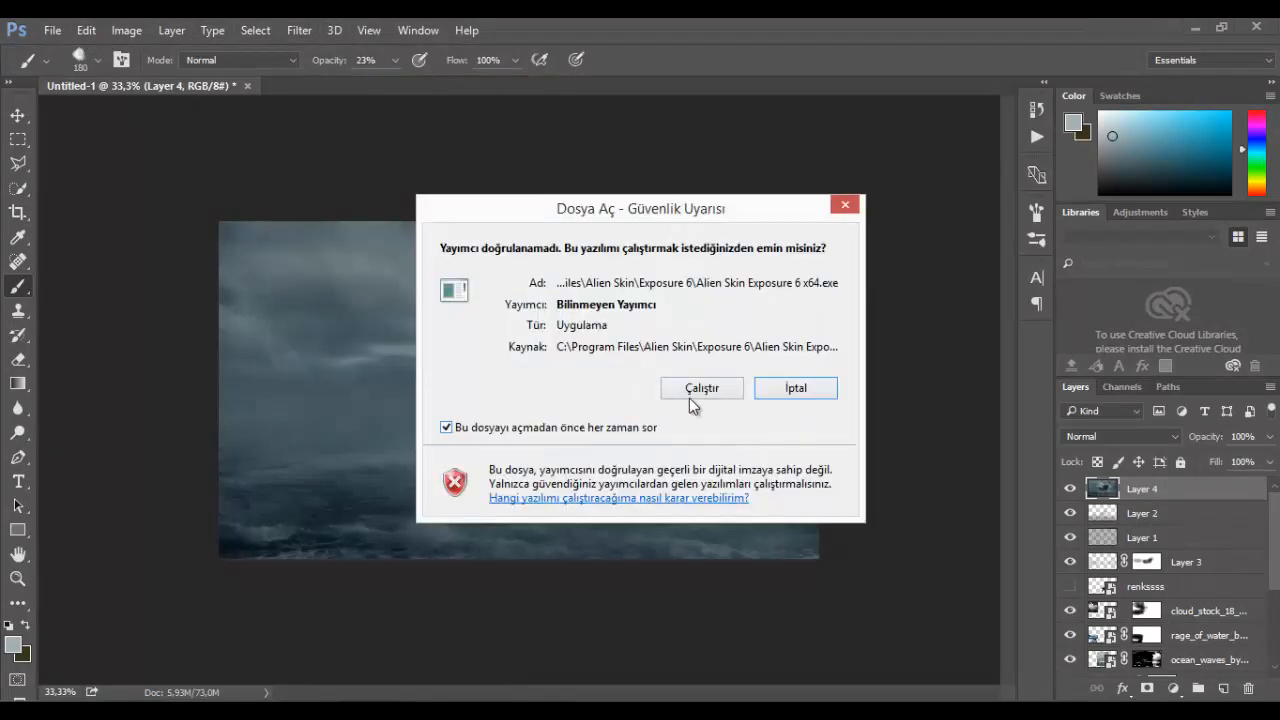
pyautogui.click(692, 398)
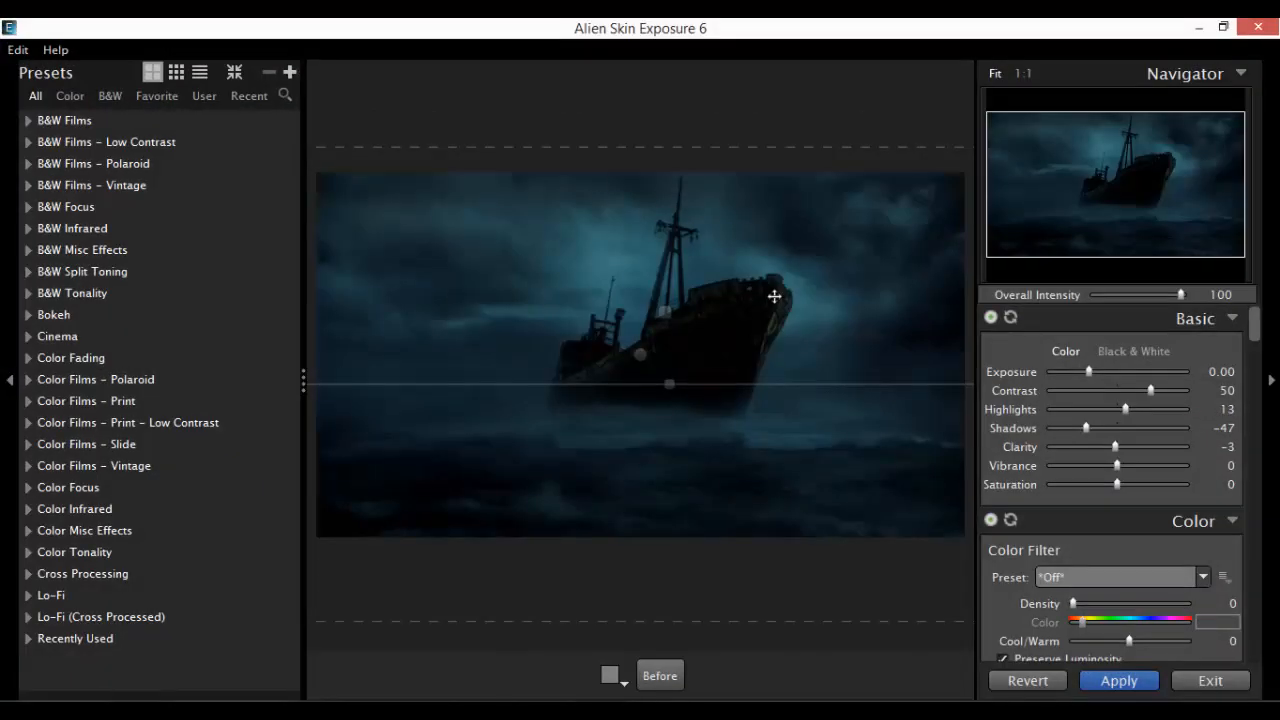
# Preview the Color Films - Polaroid presets on the ship image.
pyautogui.click(25, 382)
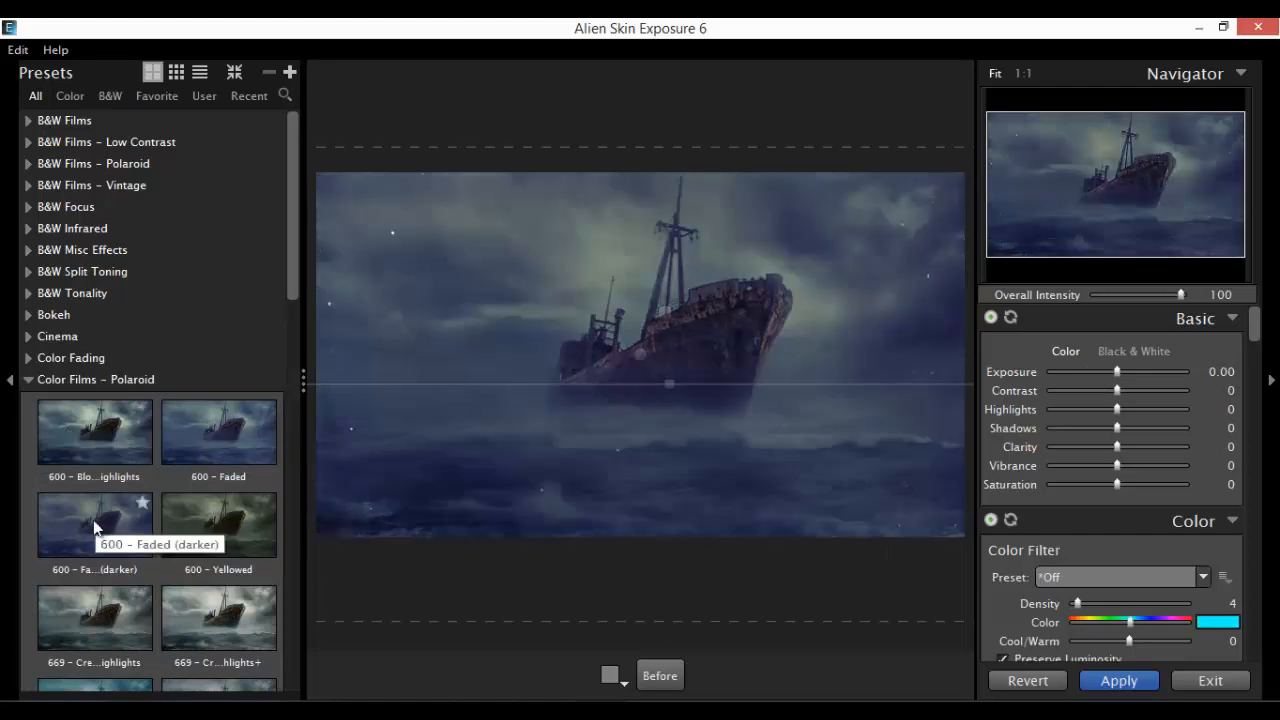
pyautogui.scroll(-1, 93, 528)
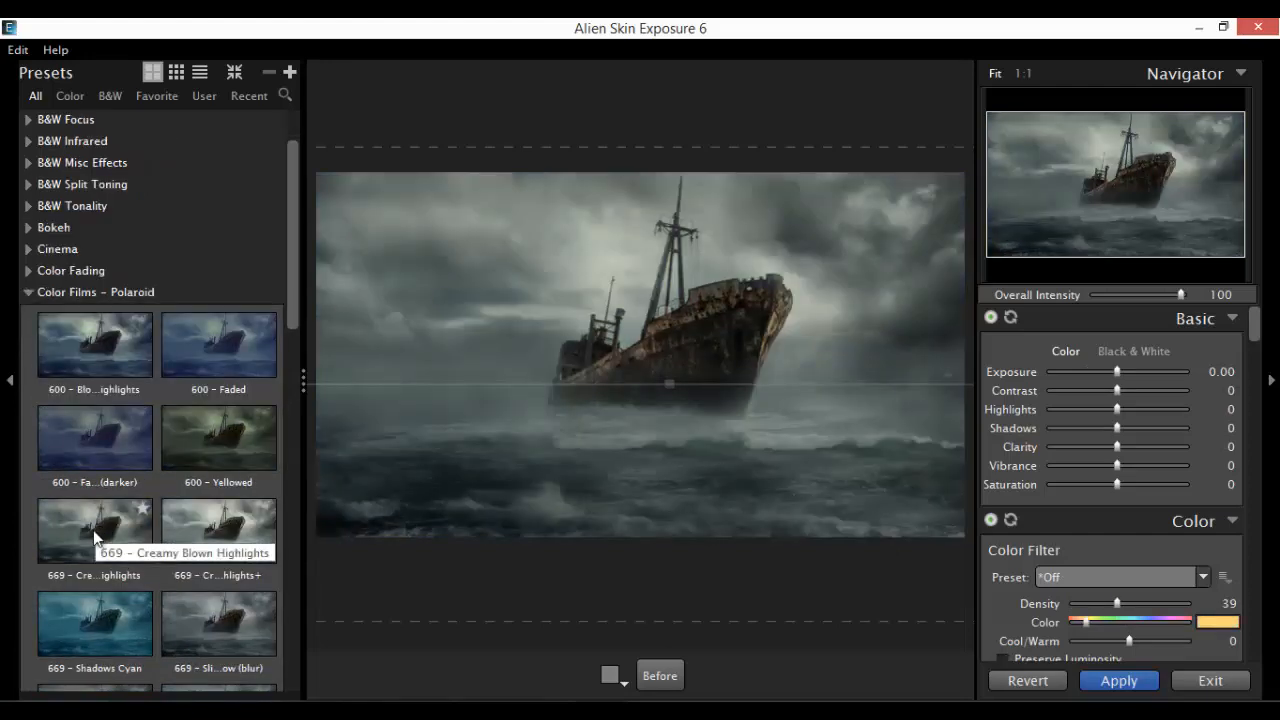
pyautogui.scroll(-4, 97, 620)
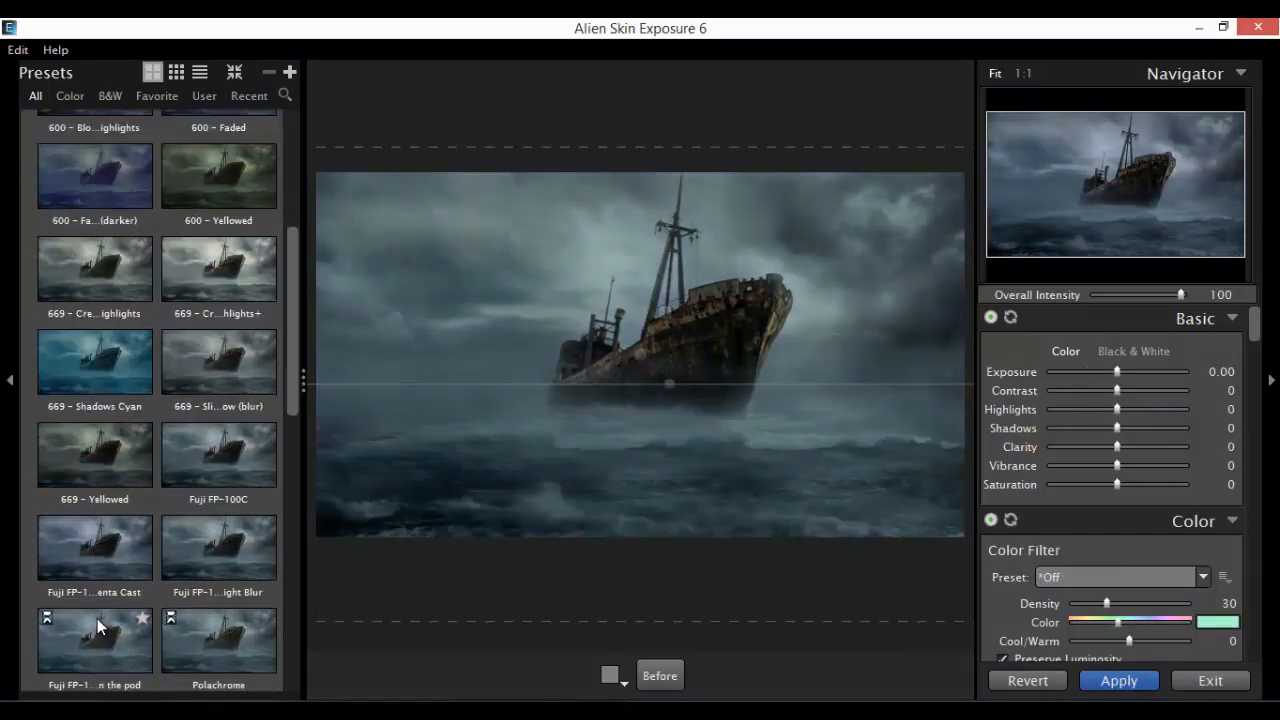
pyautogui.scroll(-5, 209, 630)
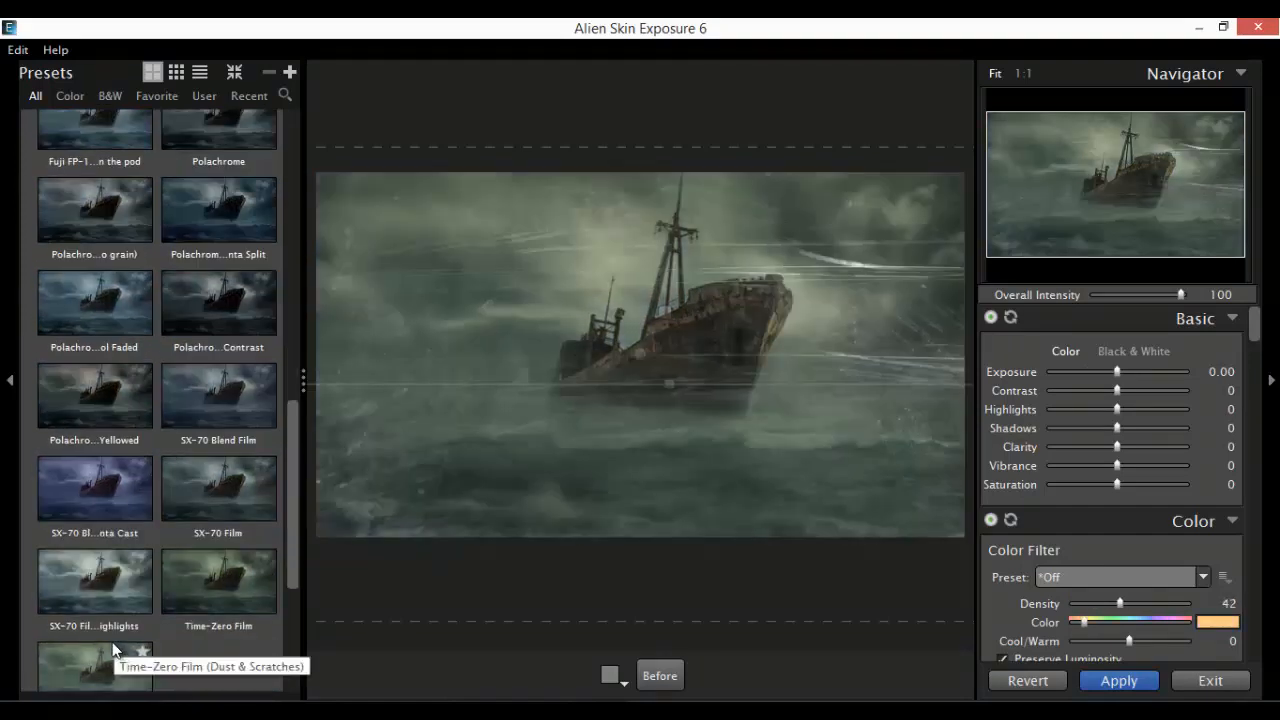
pyautogui.scroll(-3, 112, 642)
pyautogui.scroll(10, 112, 635)
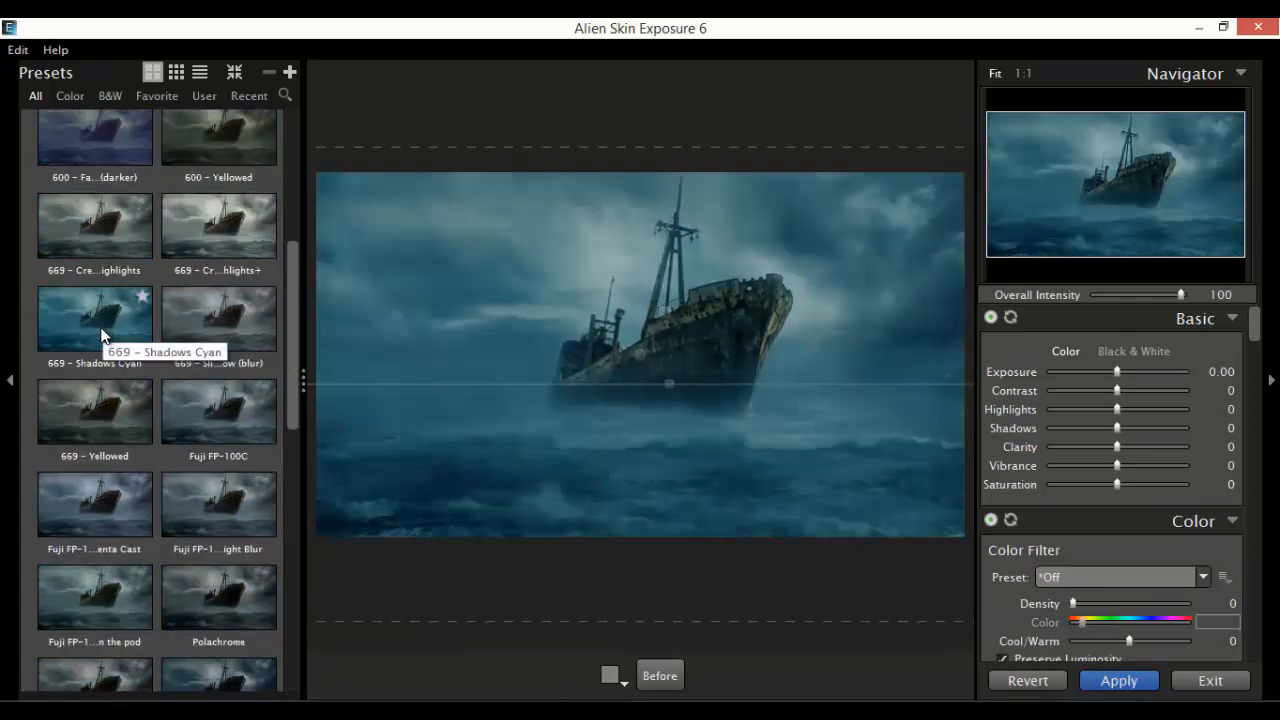
pyautogui.scroll(2, 102, 335)
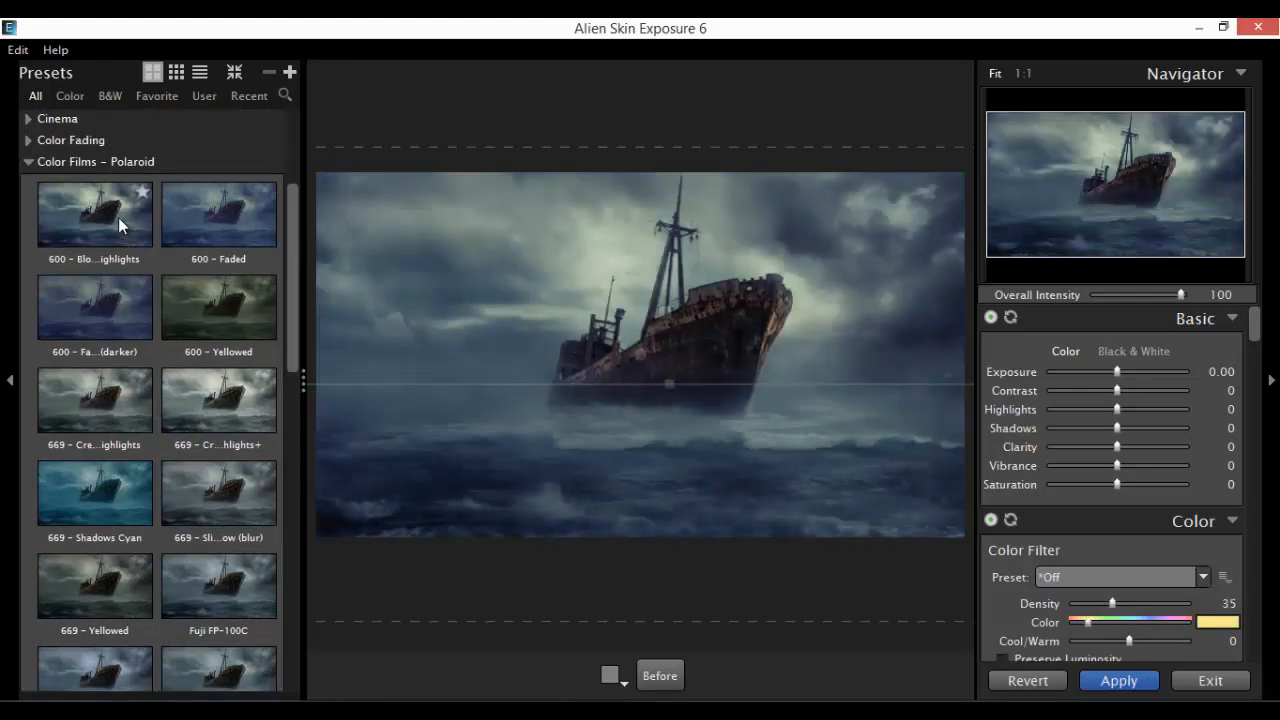
pyautogui.scroll(-10, 140, 420)
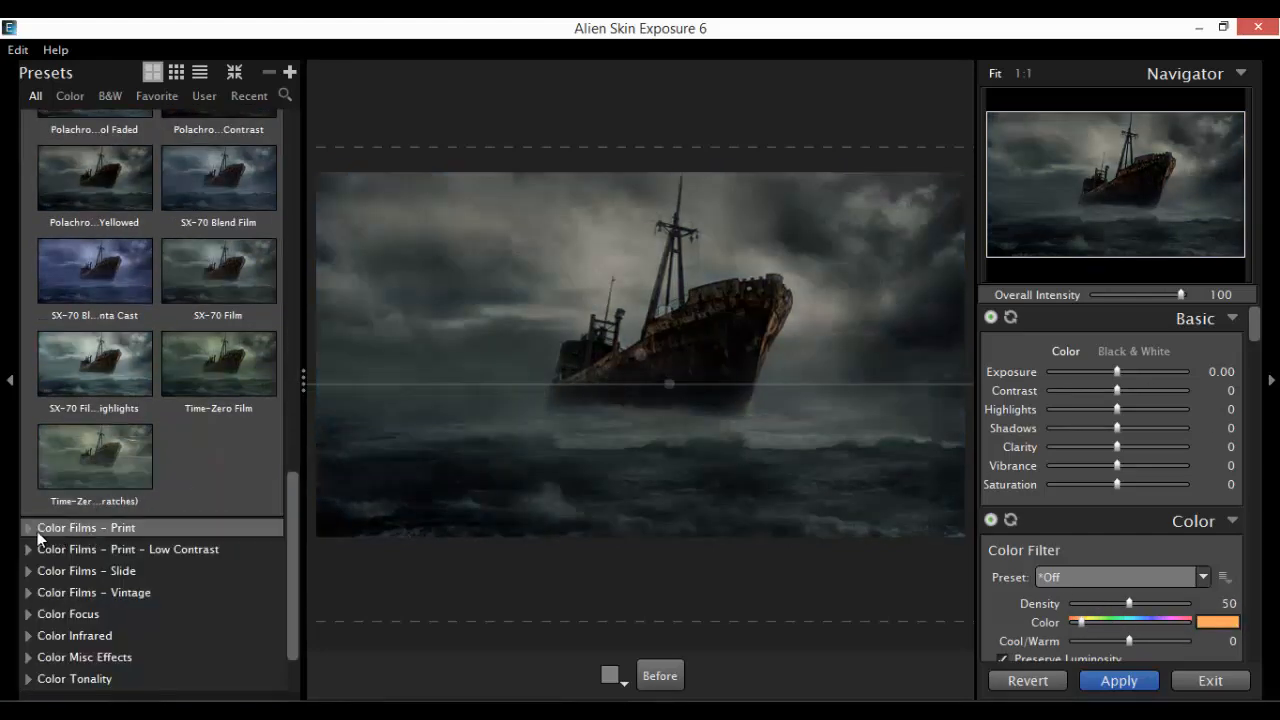
# Compare the Color Films Print, Print - Low Contrast and Slide presets, and apply the Fuji Reala preset pushed 1 stop.
pyautogui.click(25, 525)
pyautogui.scroll(-5, 106, 502)
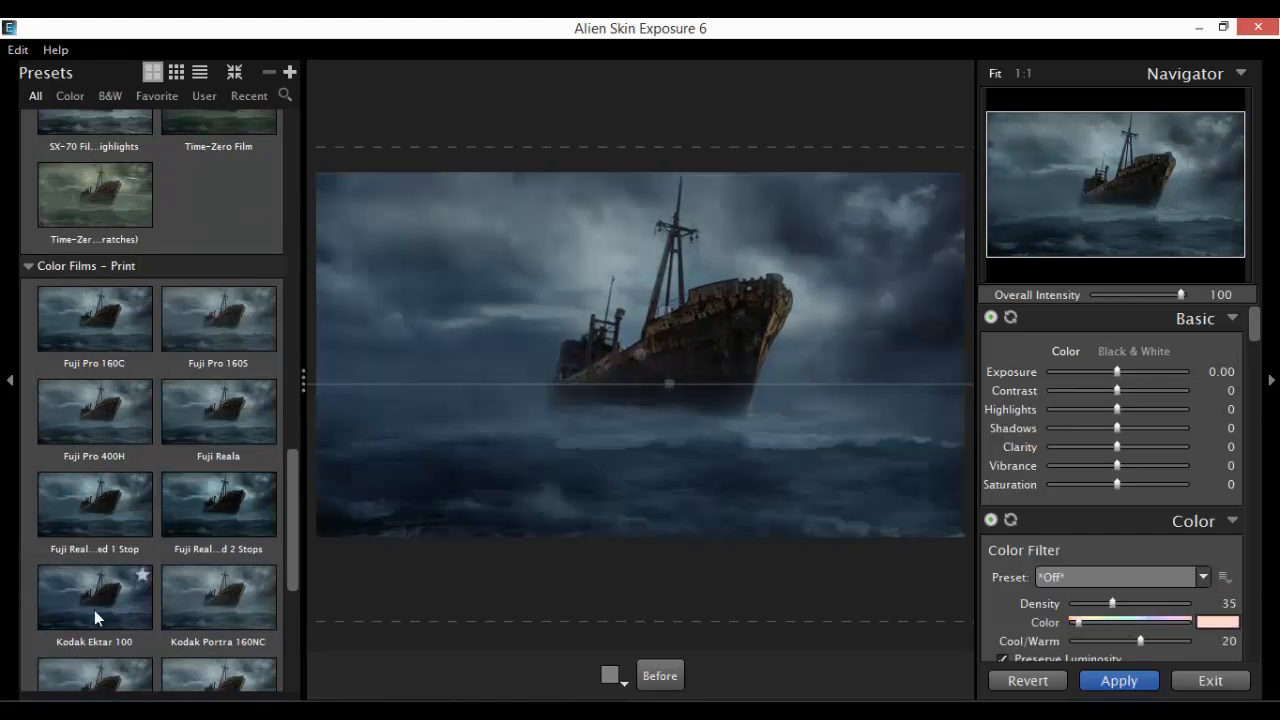
pyautogui.scroll(-3, 94, 610)
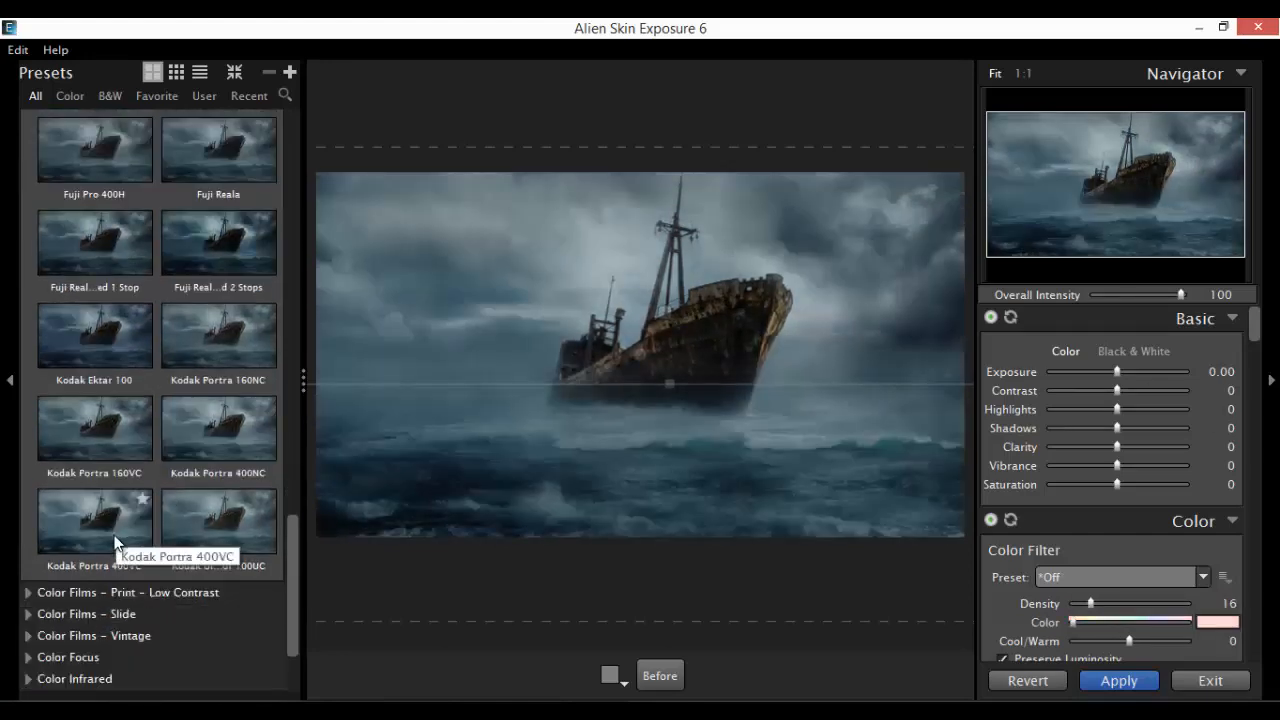
pyautogui.click(30, 593)
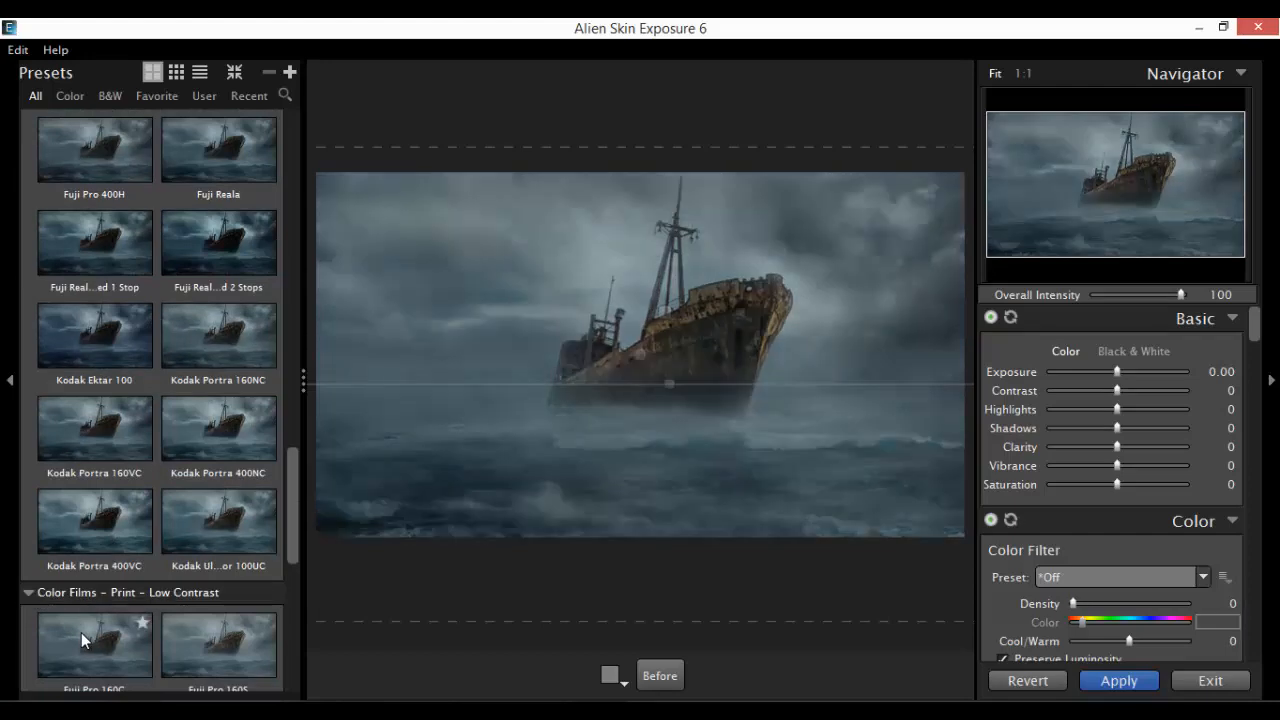
pyautogui.scroll(-3, 87, 623)
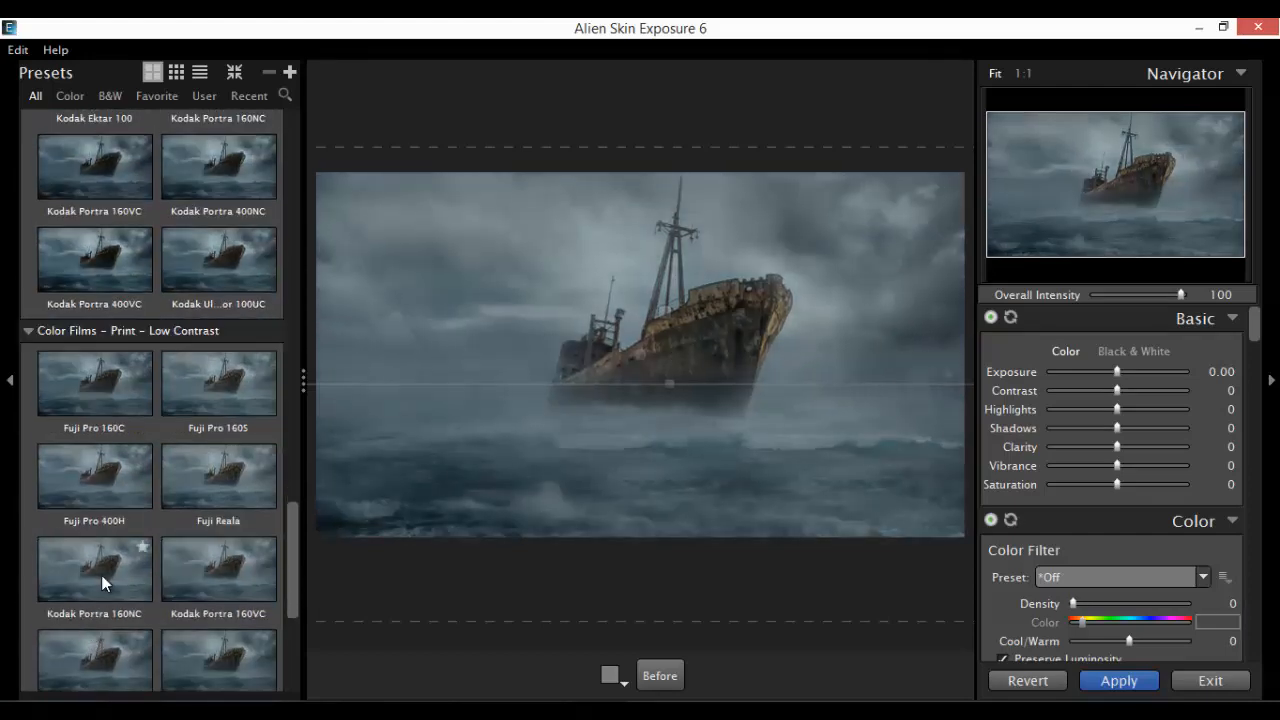
pyautogui.scroll(-3, 101, 575)
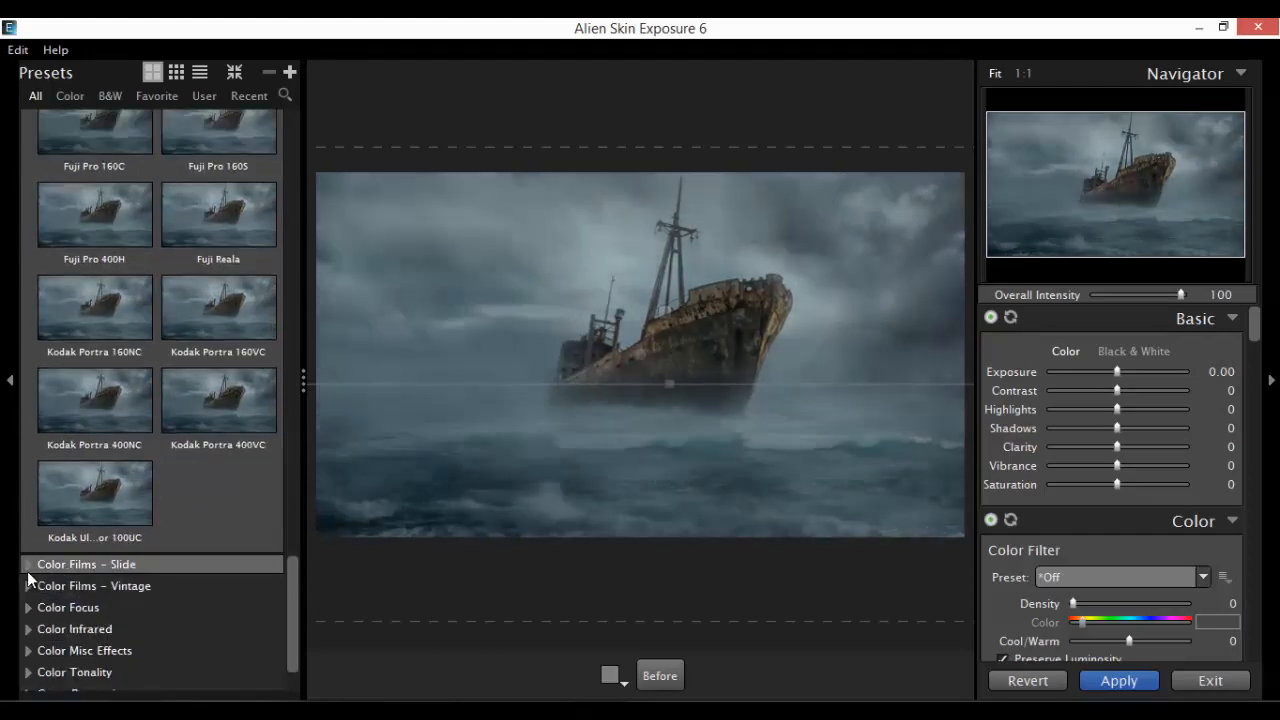
pyautogui.click(28, 566)
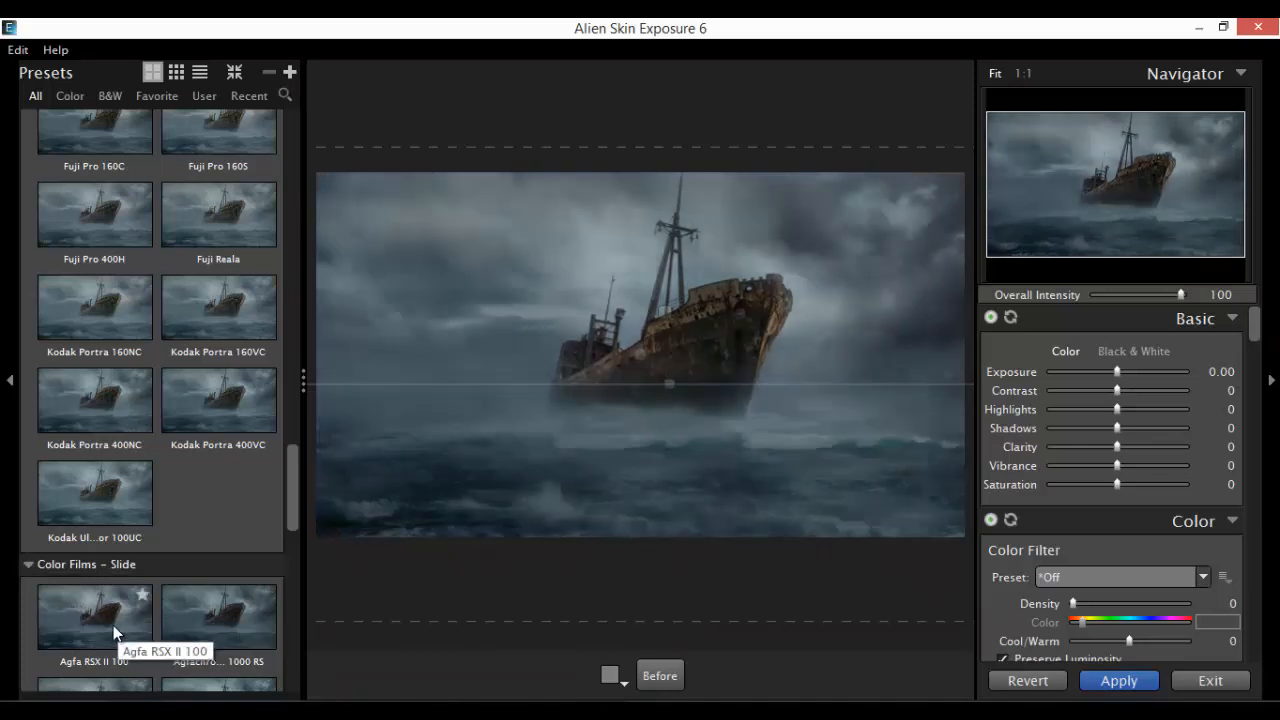
pyautogui.scroll(5, 124, 222)
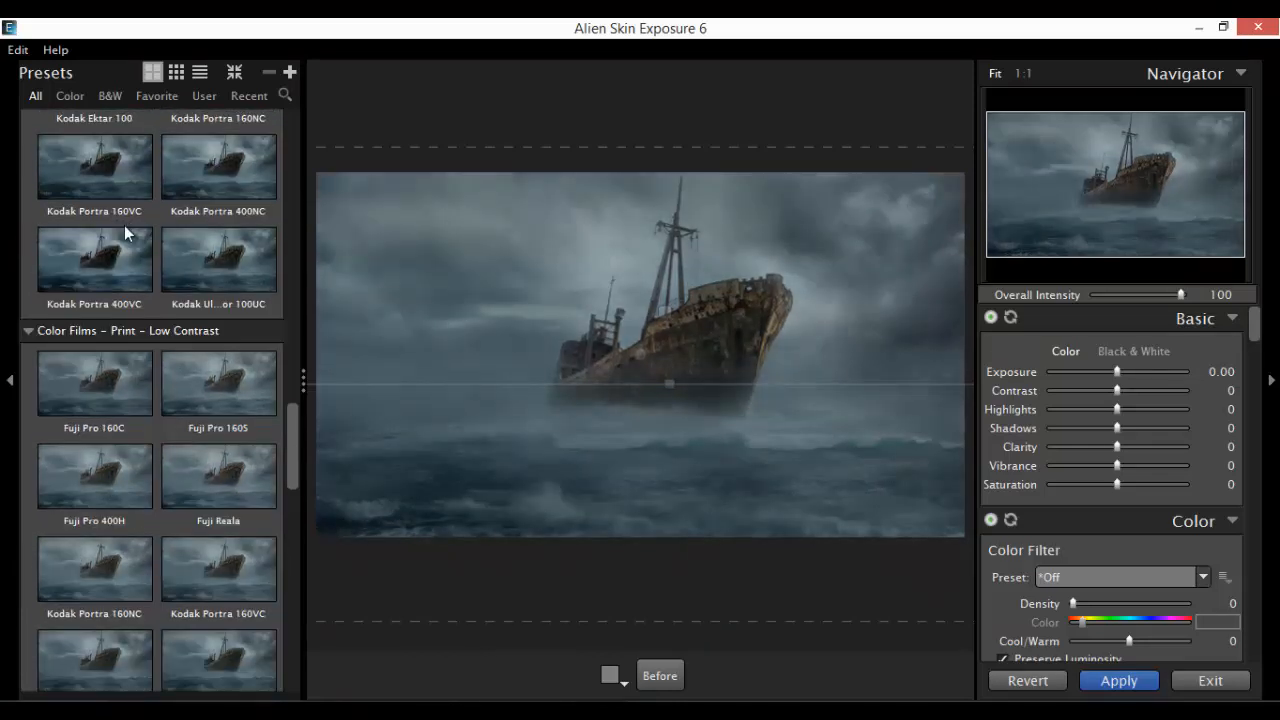
pyautogui.click(113, 252)
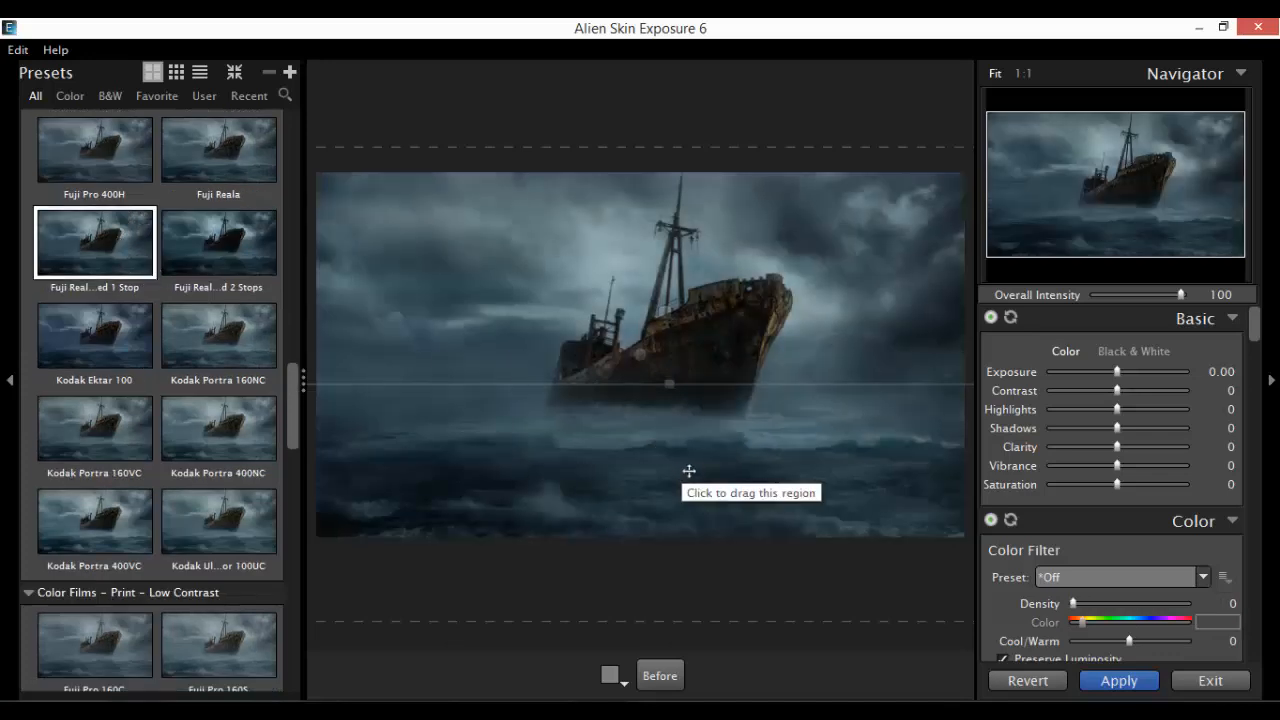
# Preview the Color Filter and Color Saturation presets, and try the filter's Density and Cool/Warm adjustments.
pyautogui.moveTo(1256, 336)
pyautogui.mouseDown()
pyautogui.moveTo(1260, 362)
pyautogui.moveTo(1259, 351)
pyautogui.mouseUp()
pyautogui.click(1112, 431)
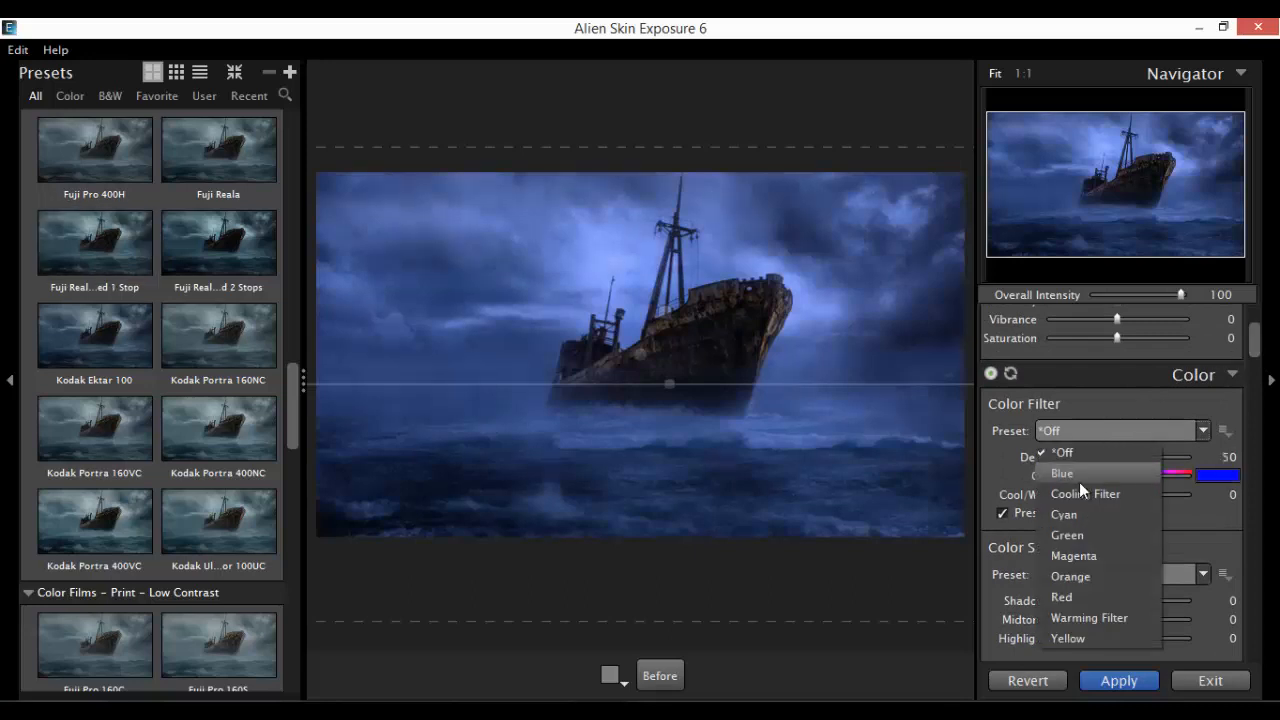
pyautogui.click(1089, 409)
pyautogui.click(1113, 575)
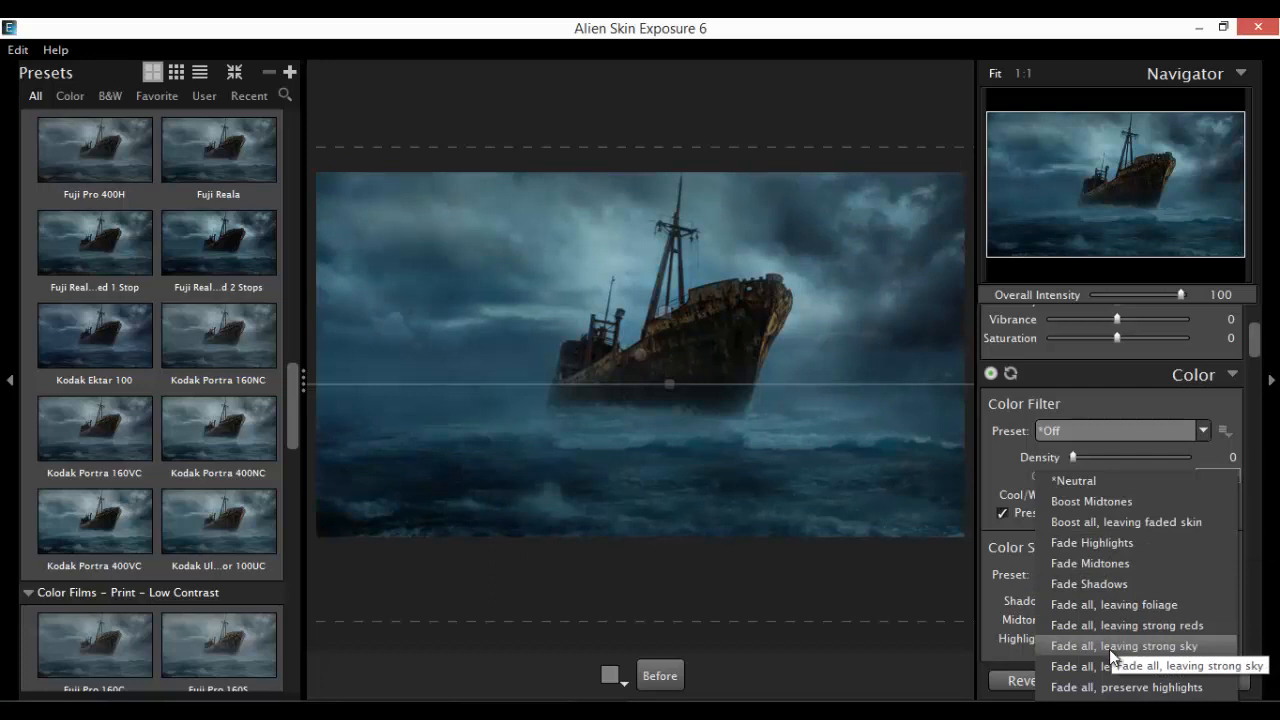
pyautogui.click(1005, 468)
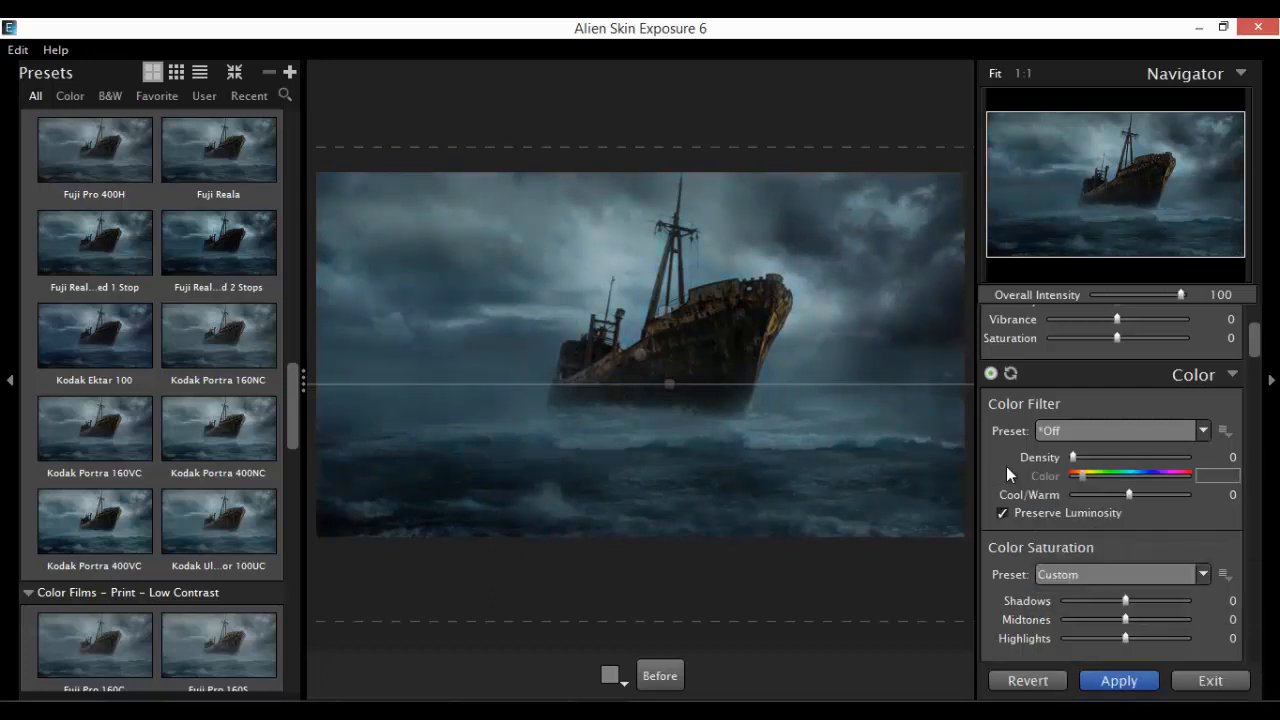
pyautogui.moveTo(1078, 454)
pyautogui.mouseDown()
pyautogui.moveTo(1123, 453)
pyautogui.moveTo(1072, 453)
pyautogui.mouseUp()
pyautogui.moveTo(1128, 495)
pyautogui.mouseDown()
pyautogui.moveTo(1083, 494)
pyautogui.moveTo(1163, 496)
pyautogui.moveTo(1126, 492)
pyautogui.mouseUp()
# Set the Shadows value of the tone curve to 2.
pyautogui.moveTo(1254, 332); pyautogui.dragTo(1253, 353)
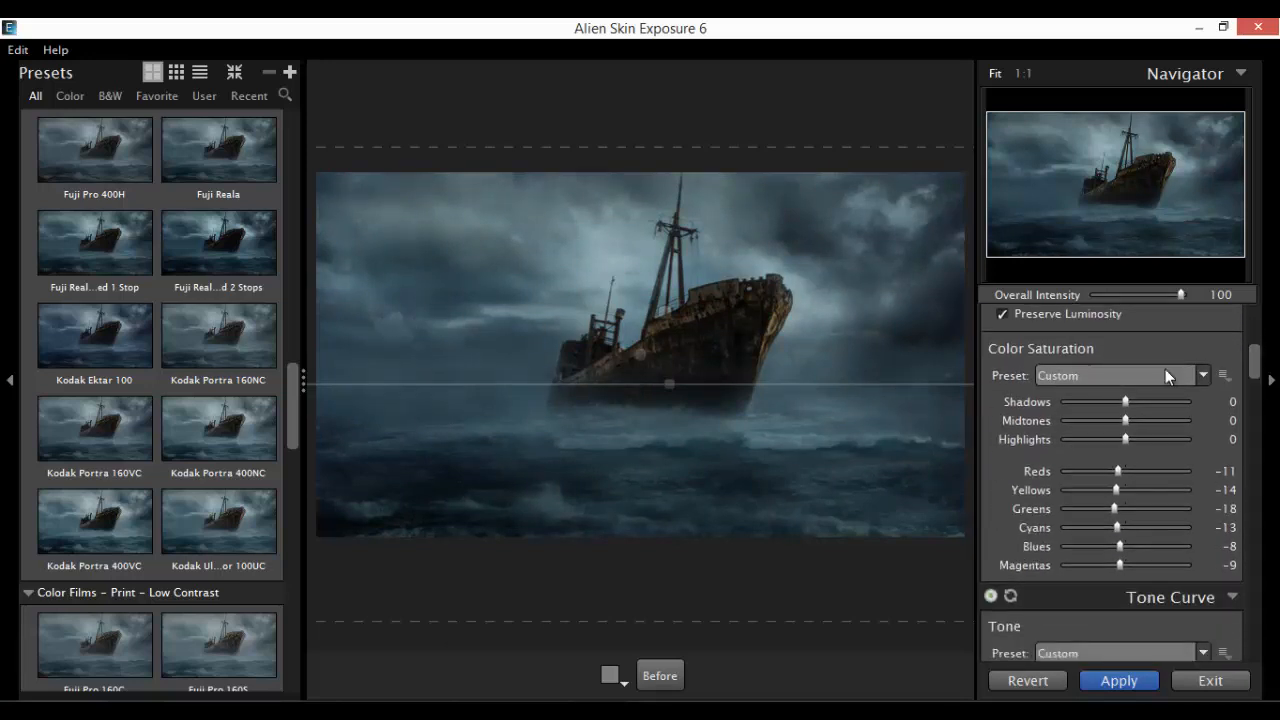
pyautogui.scroll(-4, 1038, 481)
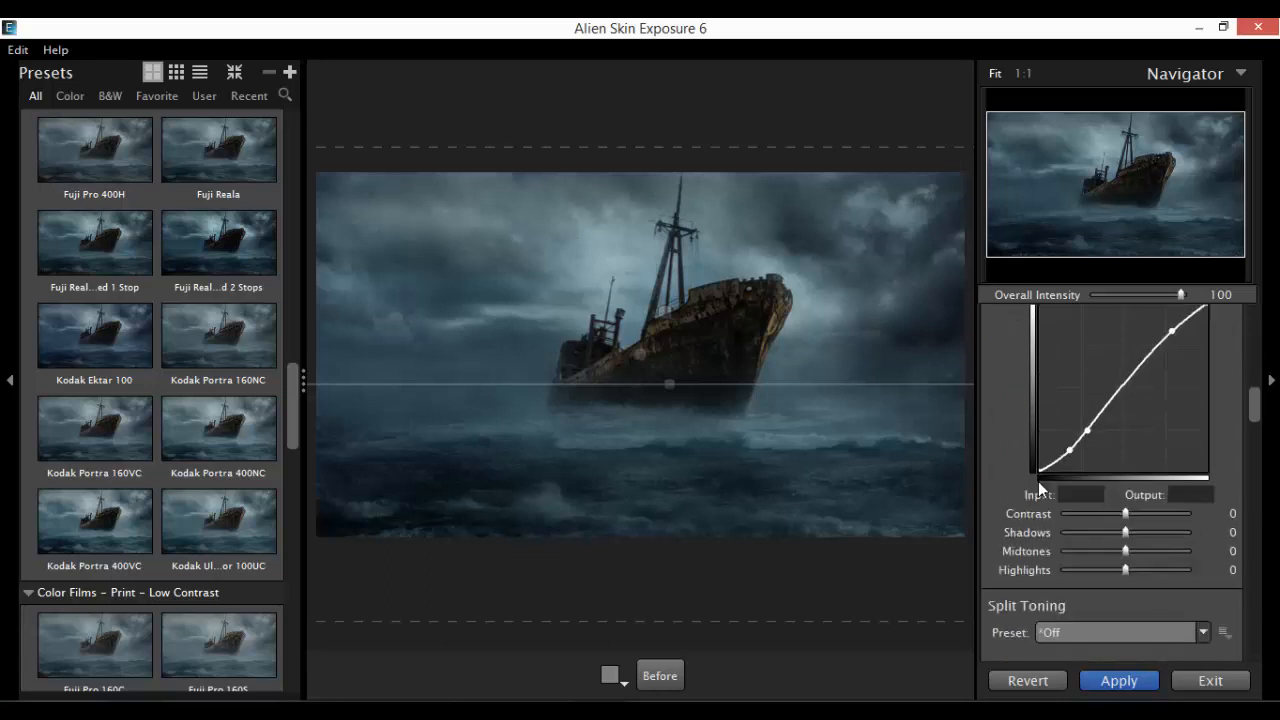
pyautogui.moveTo(1122, 478)
pyautogui.mouseDown()
pyautogui.moveTo(1108, 478)
pyautogui.moveTo(1127, 483)
pyautogui.mouseUp()
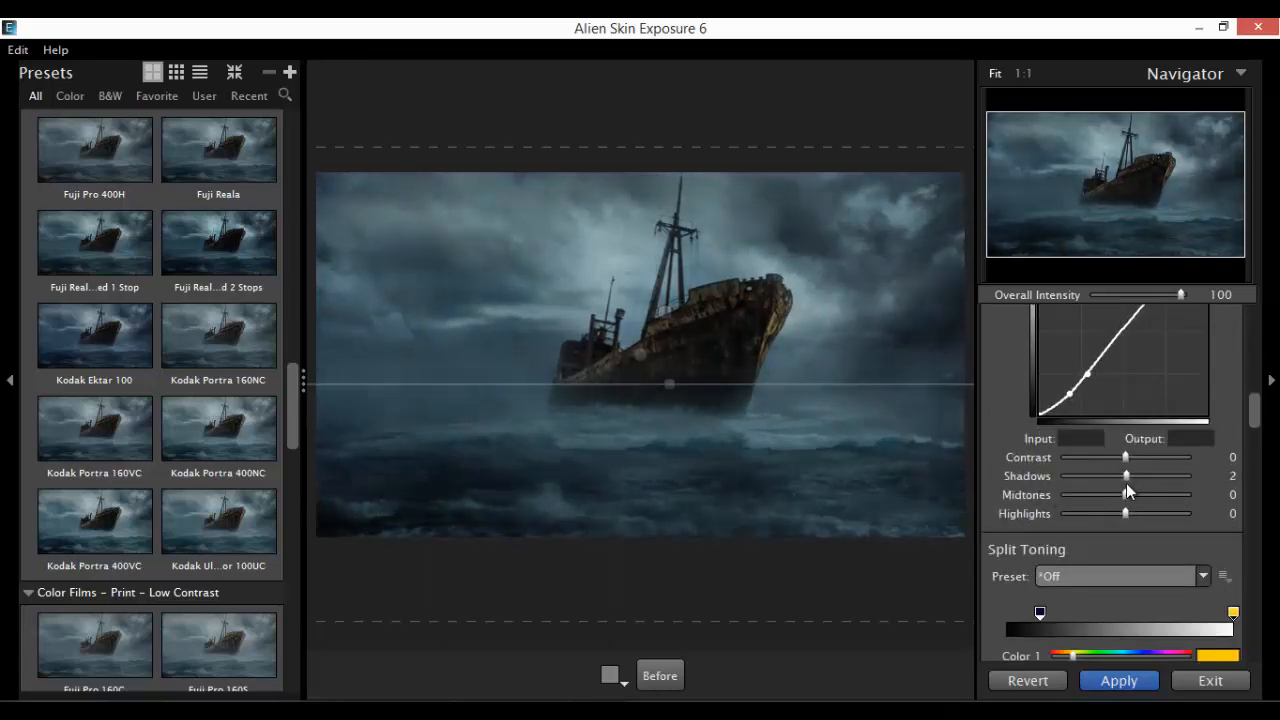
# Add a Distortion - Large Lumps vignette and set its amount to 33.
pyautogui.scroll(-3, 1062, 518)
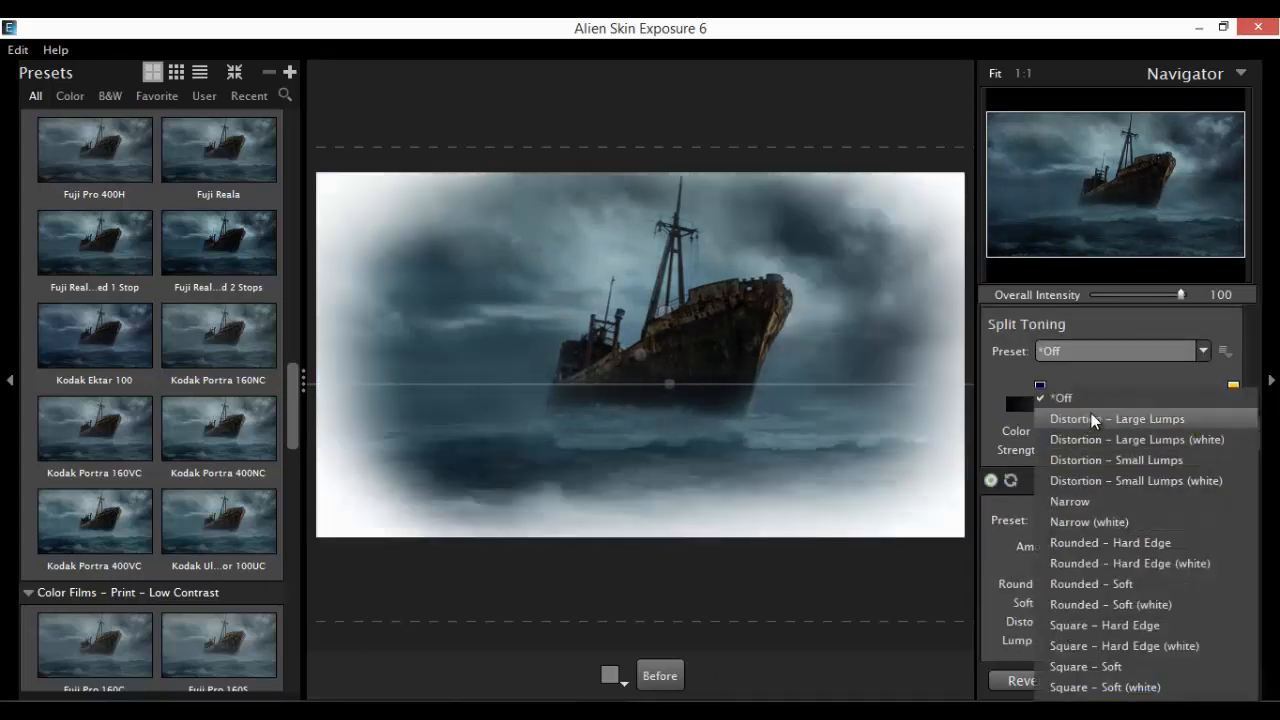
pyautogui.click(1090, 419)
pyautogui.moveTo(1159, 546); pyautogui.dragTo(1148, 546)
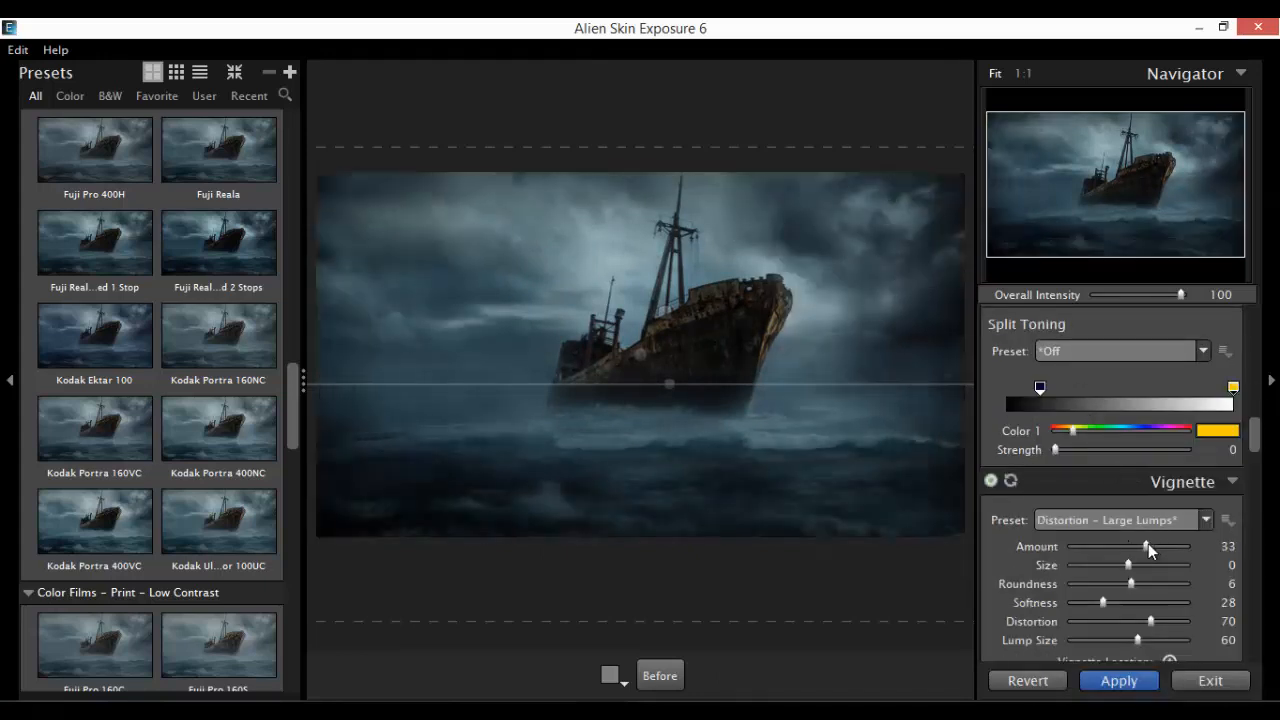
# Enable the Light Effect overlay, preview several Corner and Sun Flare effects, and apply Tree Rays 2 with its opacity at 16.
pyautogui.scroll(-10, 1103, 556)
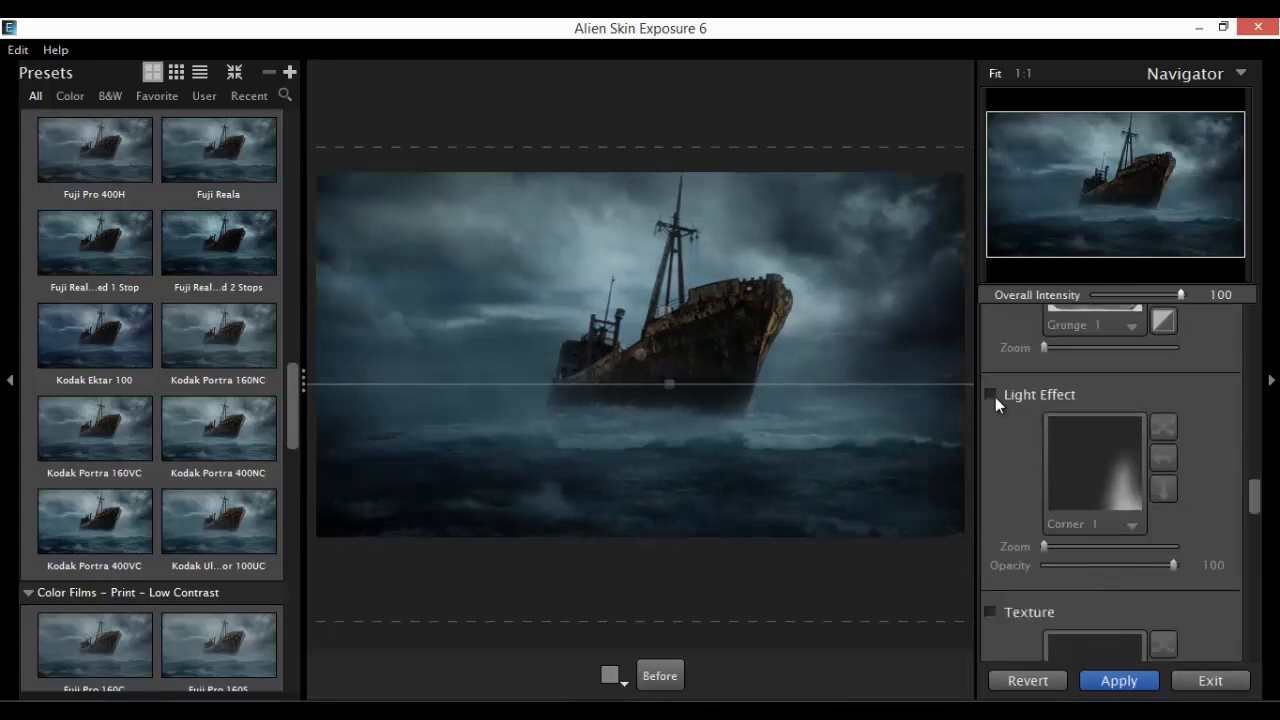
pyautogui.click(993, 396)
pyautogui.click(1104, 520)
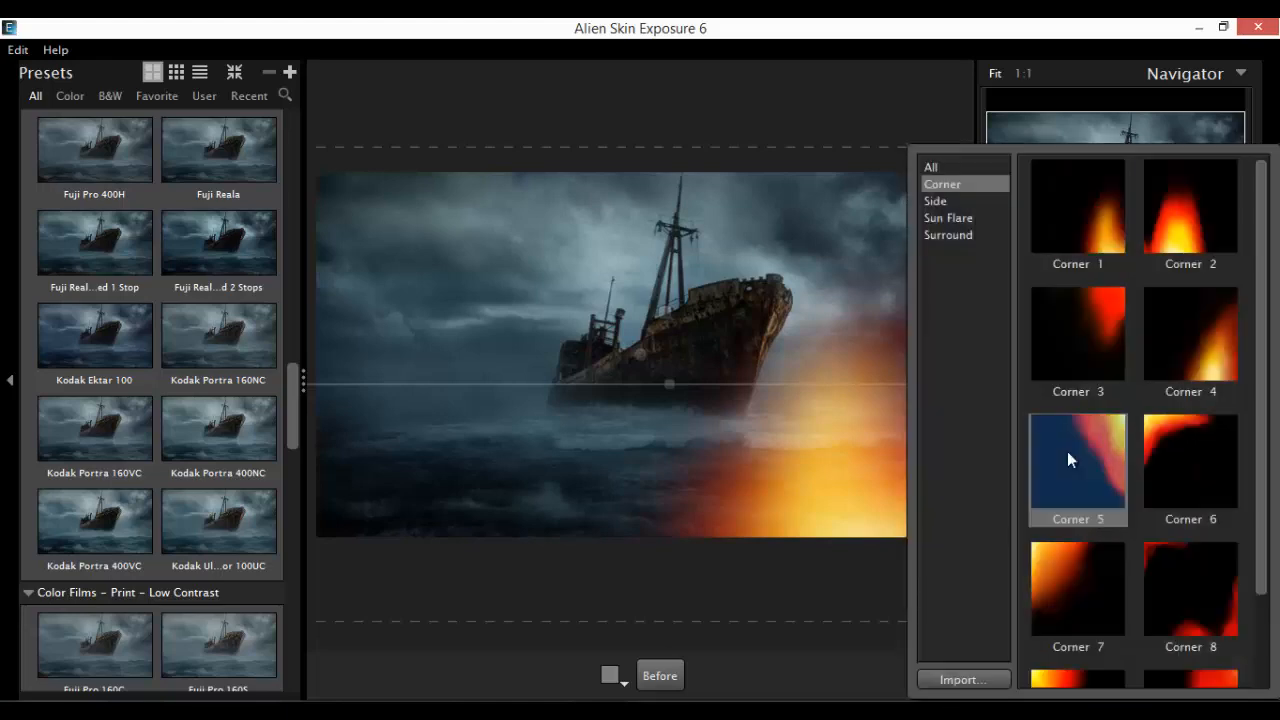
pyautogui.click(1076, 338)
pyautogui.click(966, 218)
pyautogui.click(1066, 210)
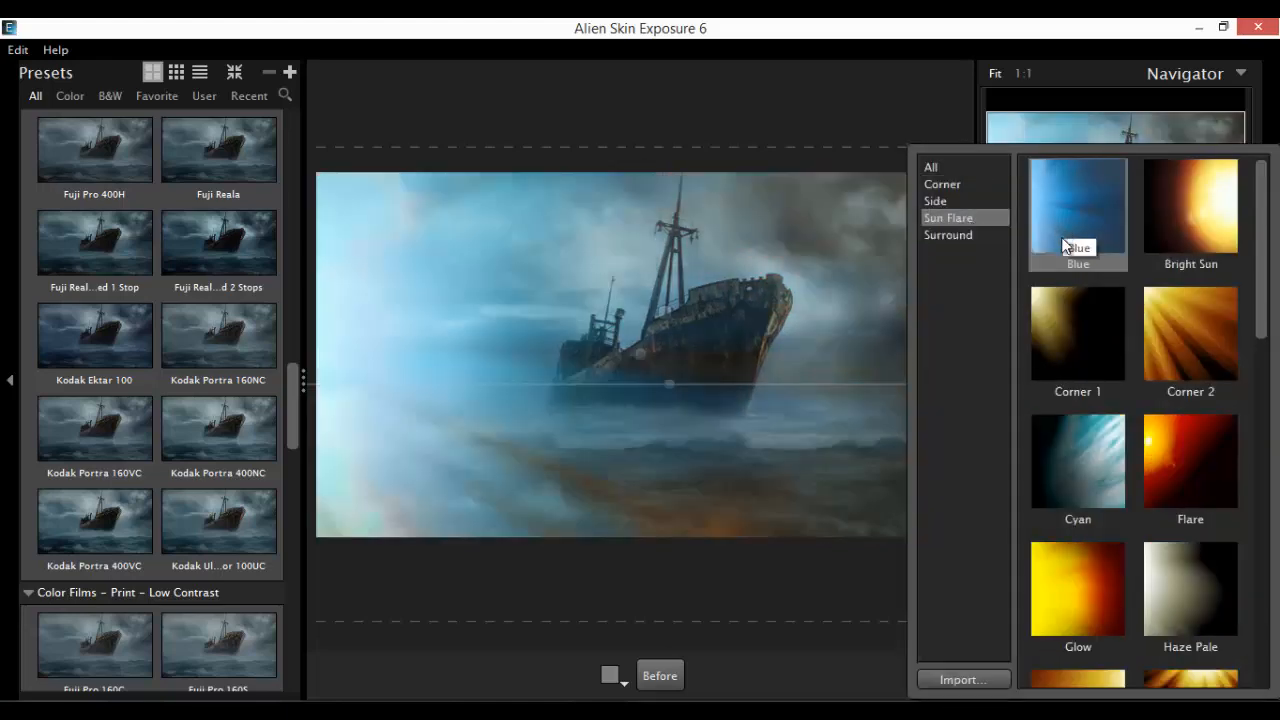
pyautogui.click(1088, 478)
pyautogui.scroll(-10, 1175, 570)
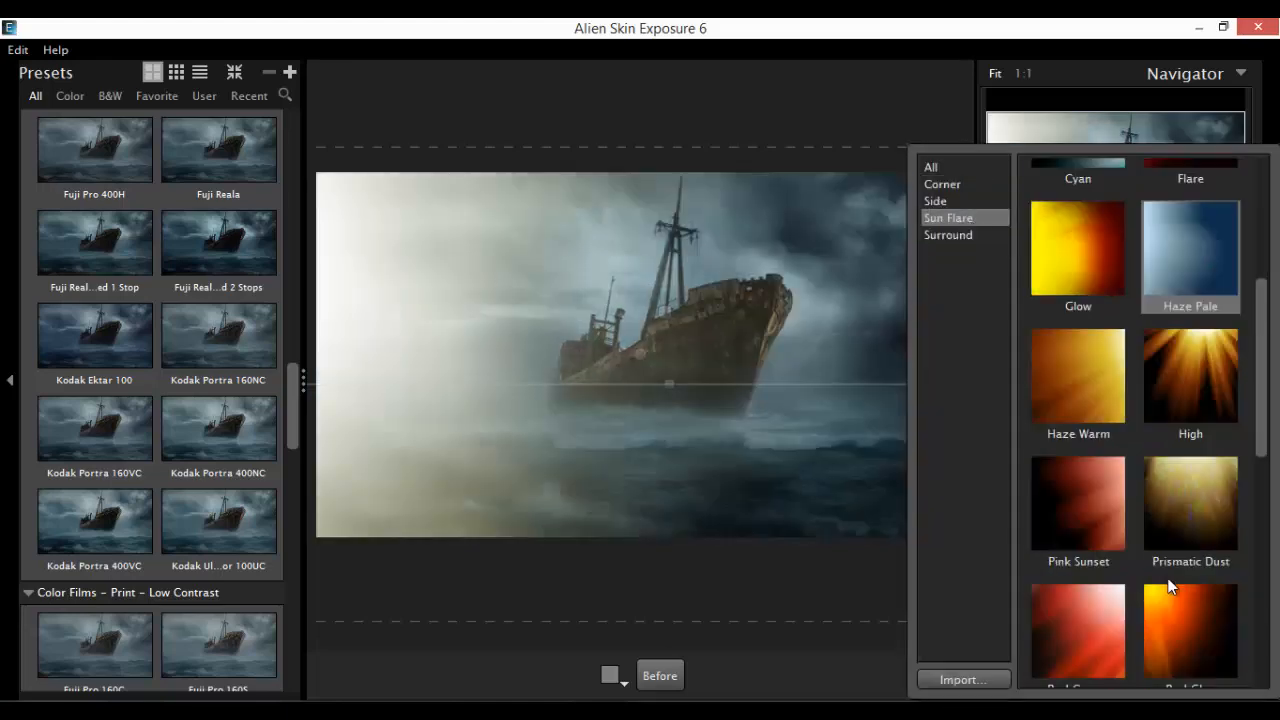
pyautogui.click(1170, 585)
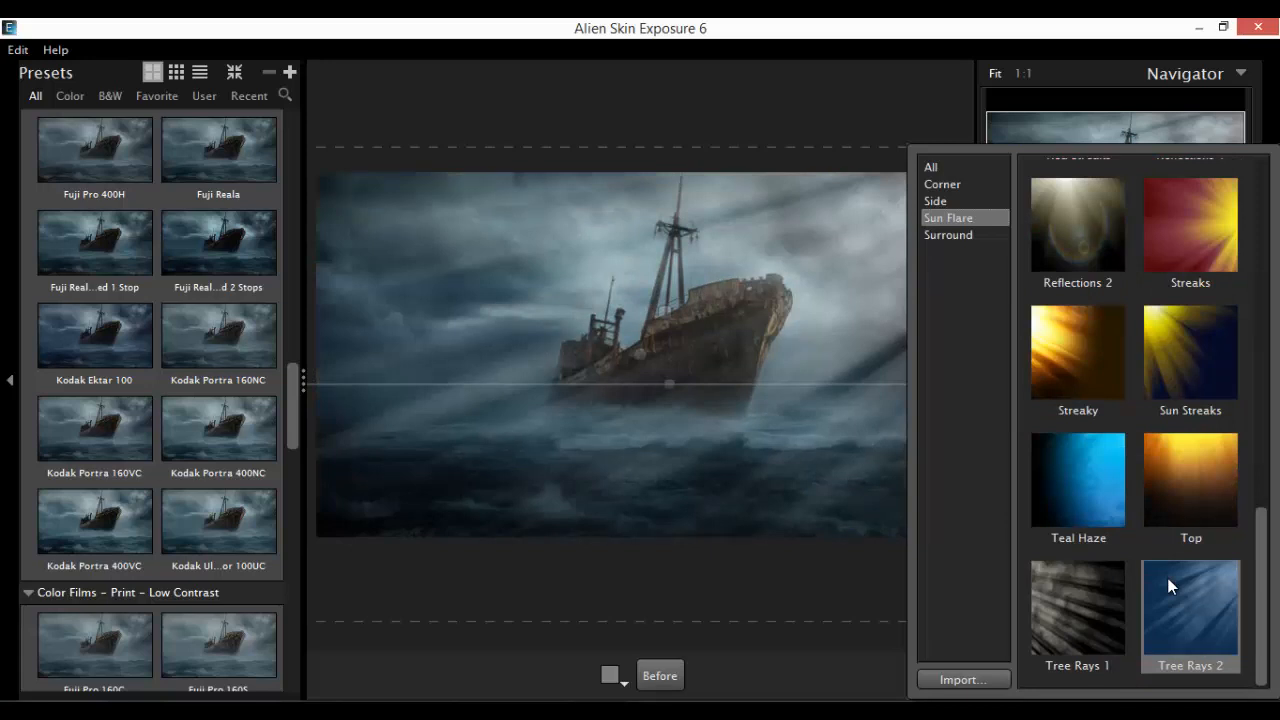
pyautogui.click(1168, 582)
pyautogui.moveTo(1169, 565); pyautogui.dragTo(1058, 573)
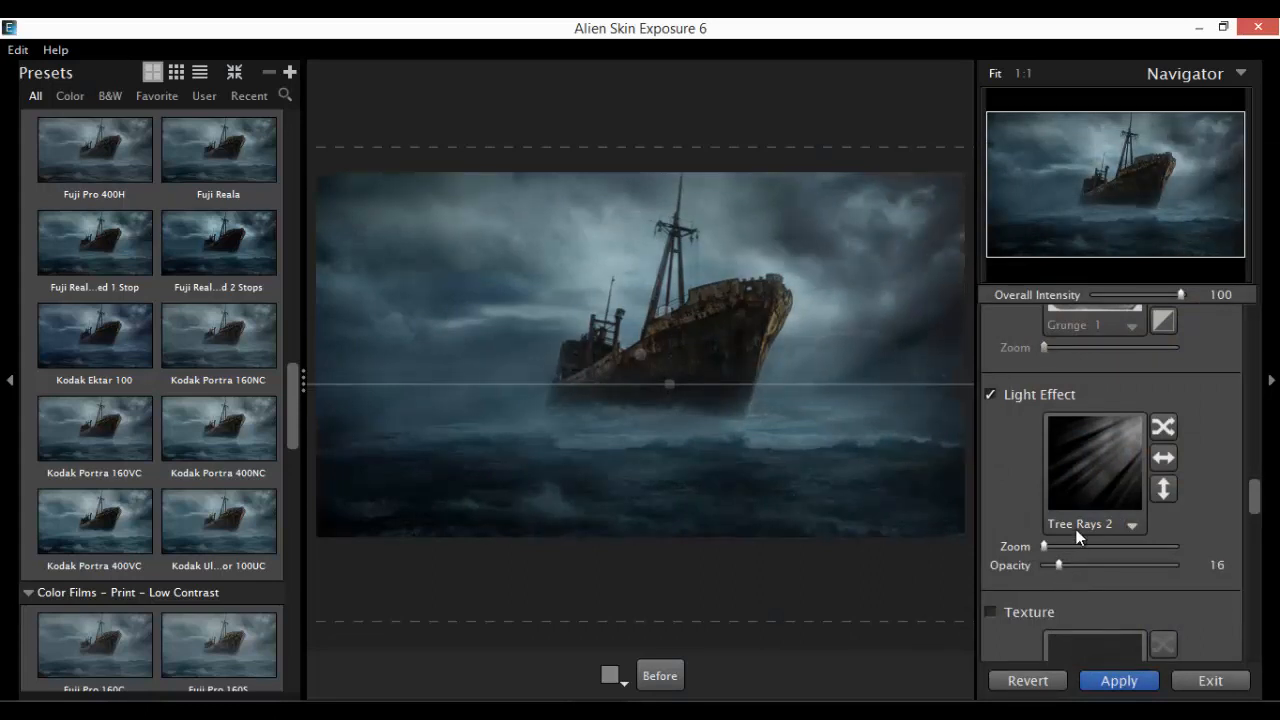
# Switch the light effect to Teal Haze with opacity 13, and set the overlay's Protect value to 13.
pyautogui.click(1078, 535)
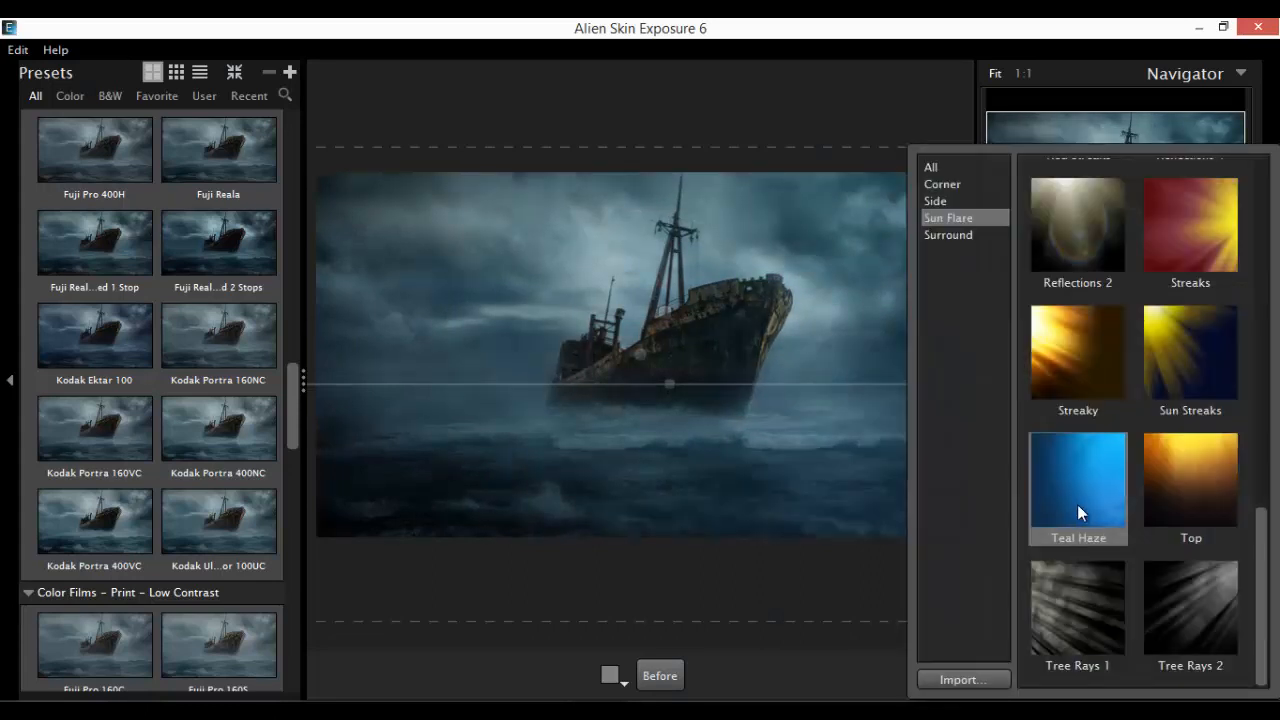
pyautogui.click(1077, 506)
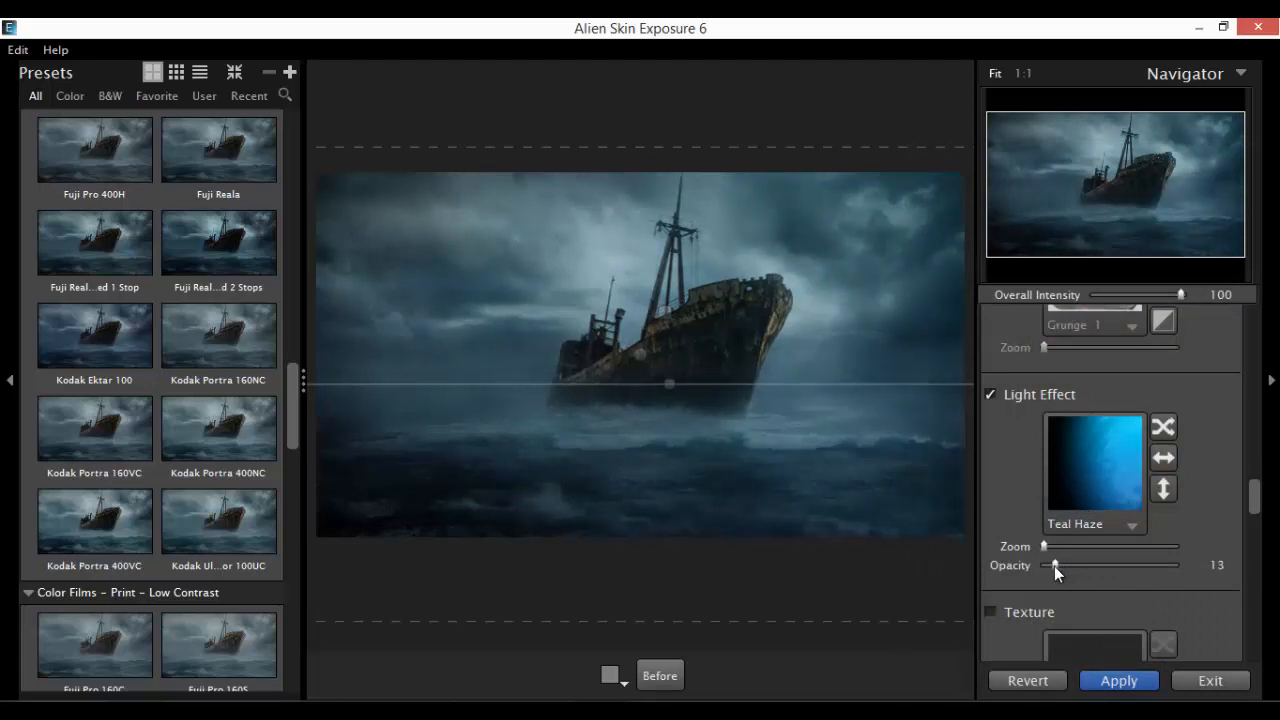
pyautogui.scroll(-8, 1057, 565)
pyautogui.moveTo(1073, 437); pyautogui.dragTo(1070, 437)
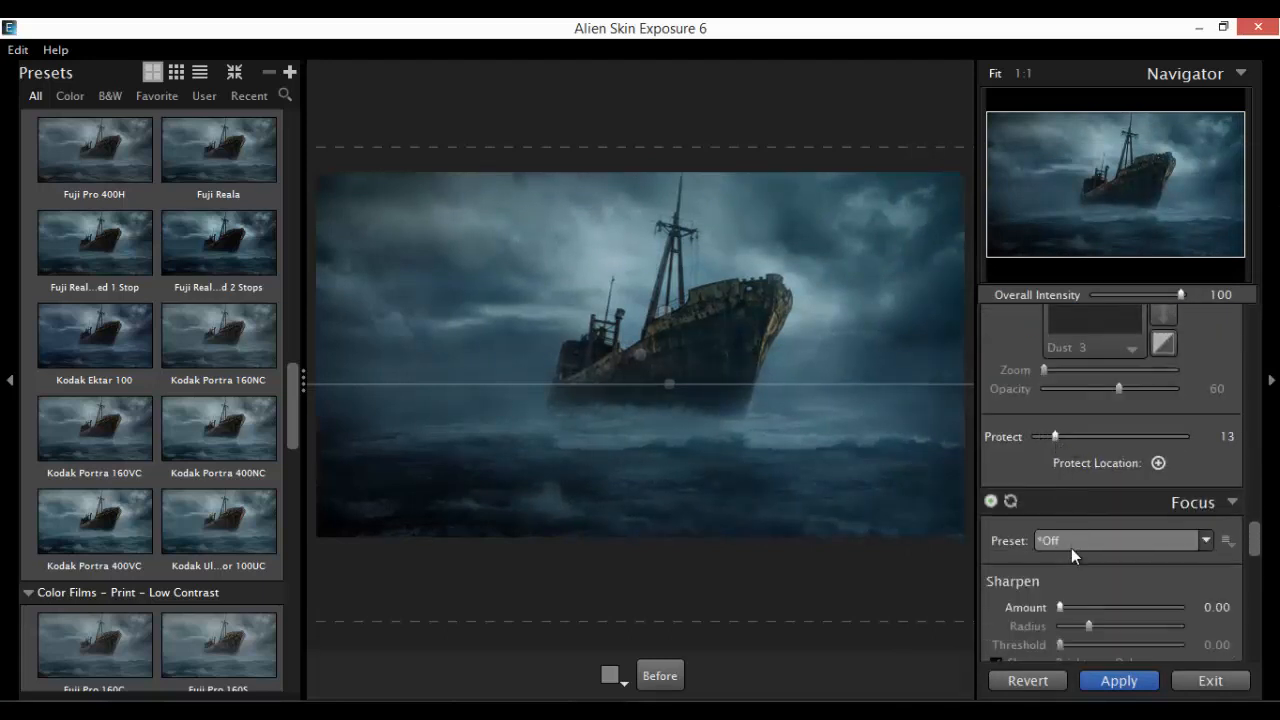
# Expand the Grain settings and set the Overall Grain Strength to 0.00.
pyautogui.scroll(-3, 1071, 548)
pyautogui.scroll(-1, 1136, 550)
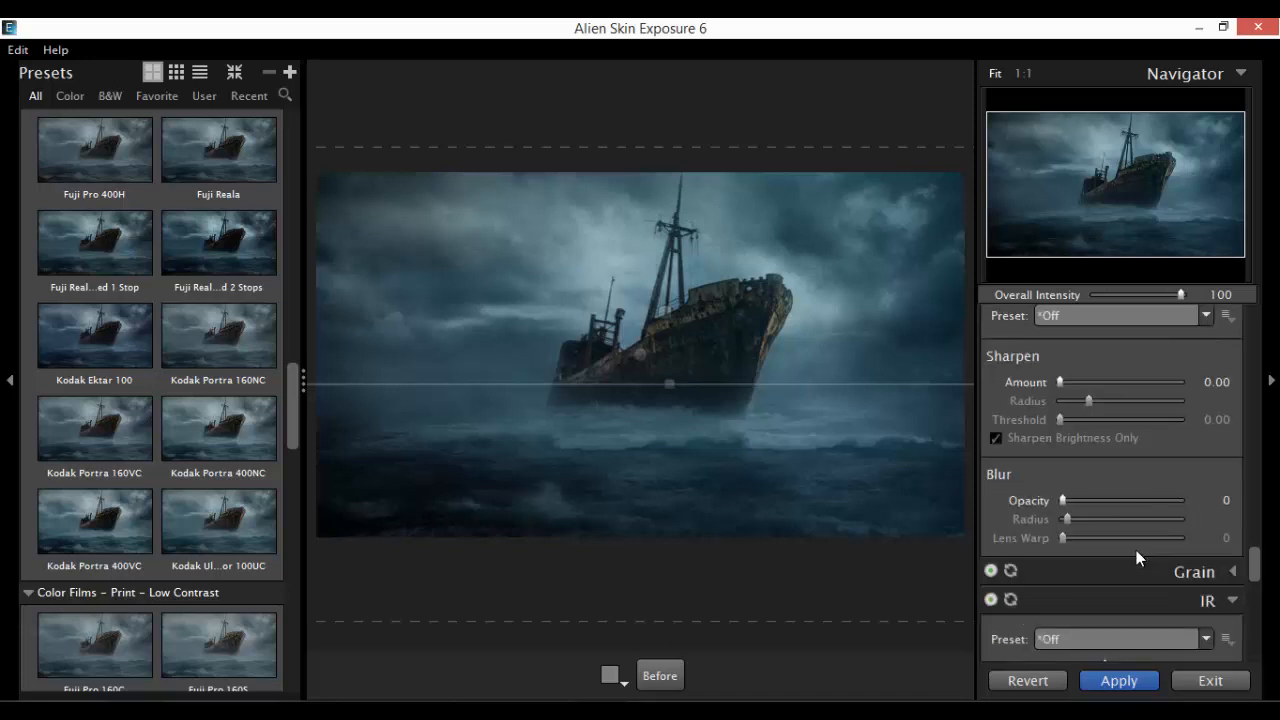
pyautogui.scroll(-1, 1136, 550)
pyautogui.scroll(-1, 1086, 514)
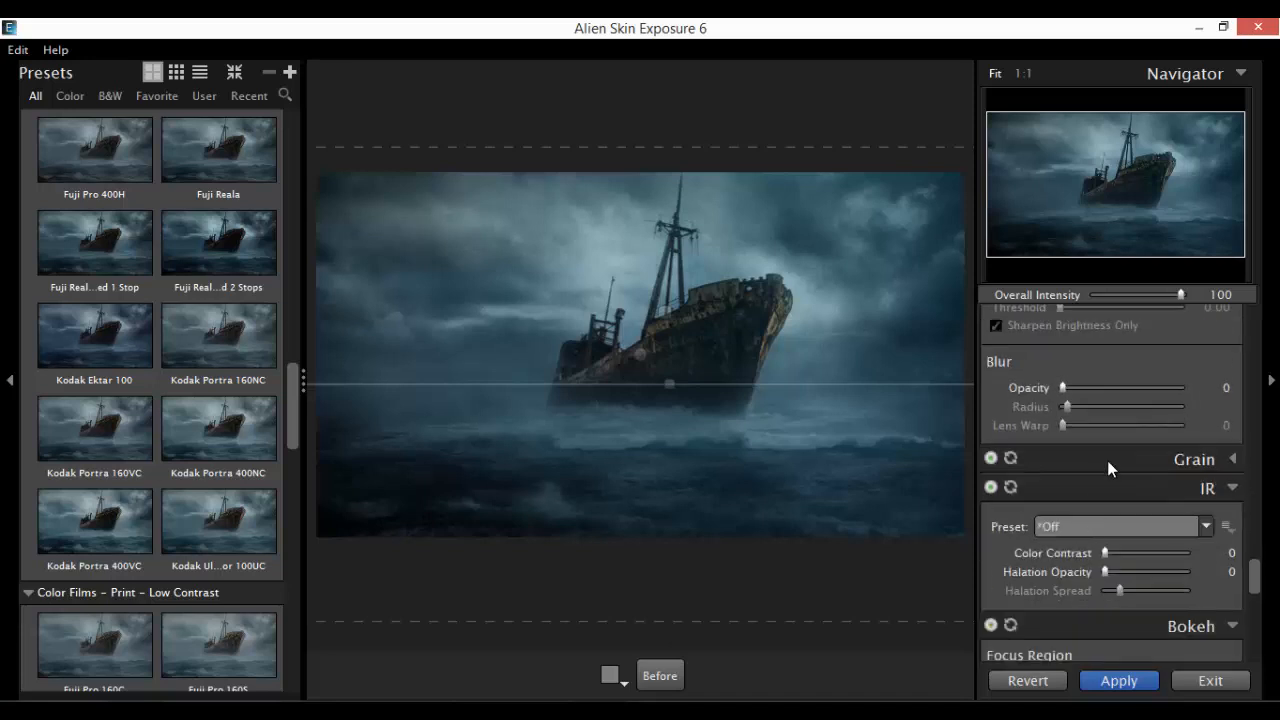
pyautogui.click(1107, 460)
pyautogui.moveTo(1021, 408); pyautogui.dragTo(990, 413)
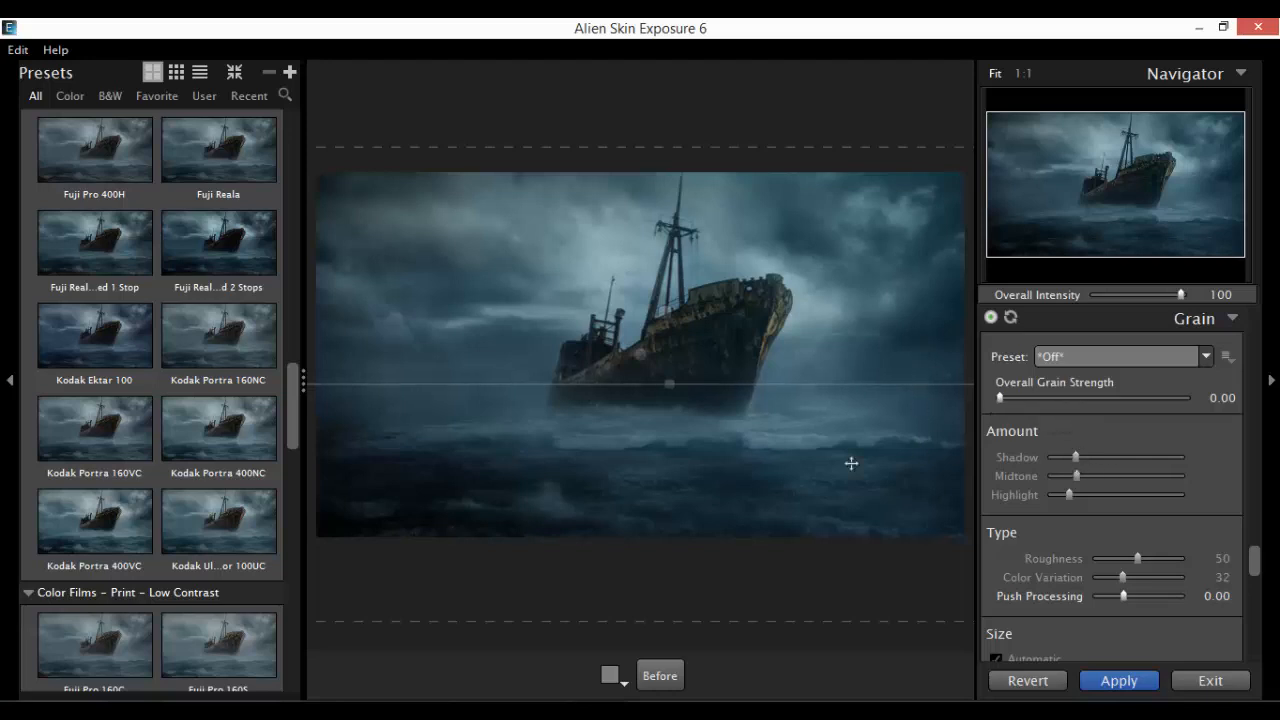
# Apply the Glow Only - Low infrared preset, raise Halation Spread to its maximum, and set Halation Opacity to 33.
pyautogui.scroll(-3, 1187, 542)
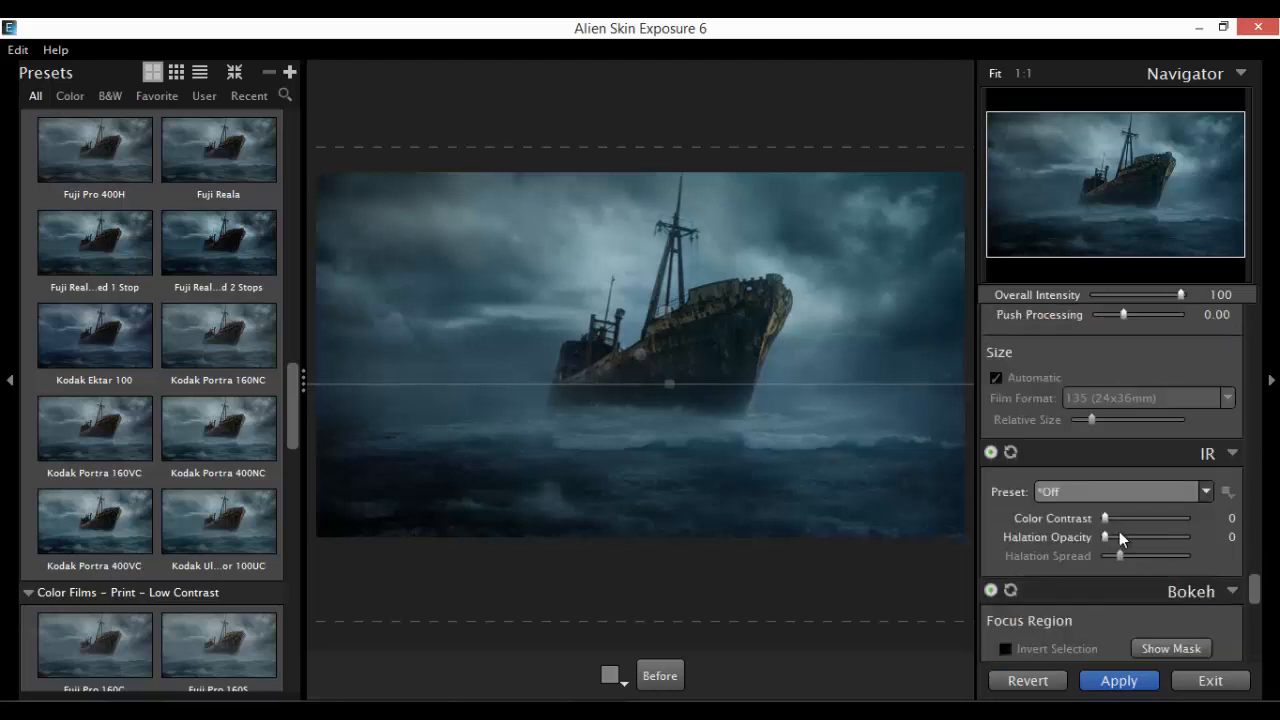
pyautogui.click(1115, 490)
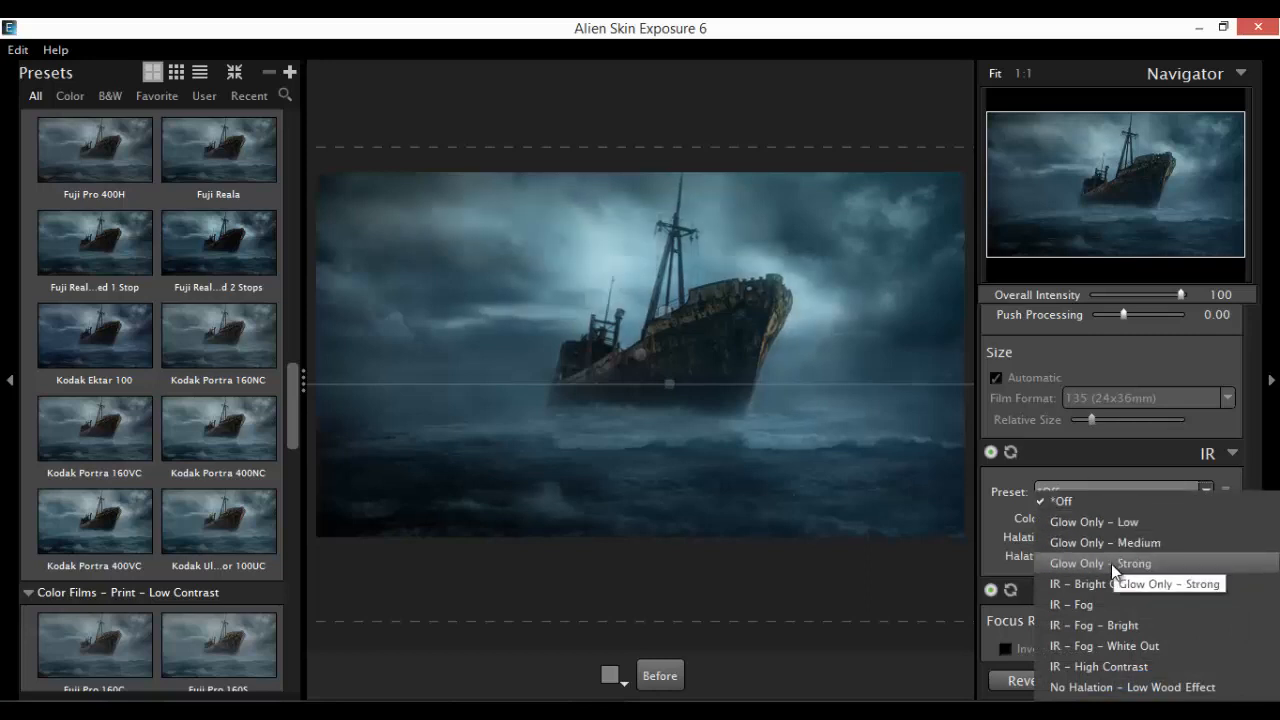
pyautogui.click(1117, 524)
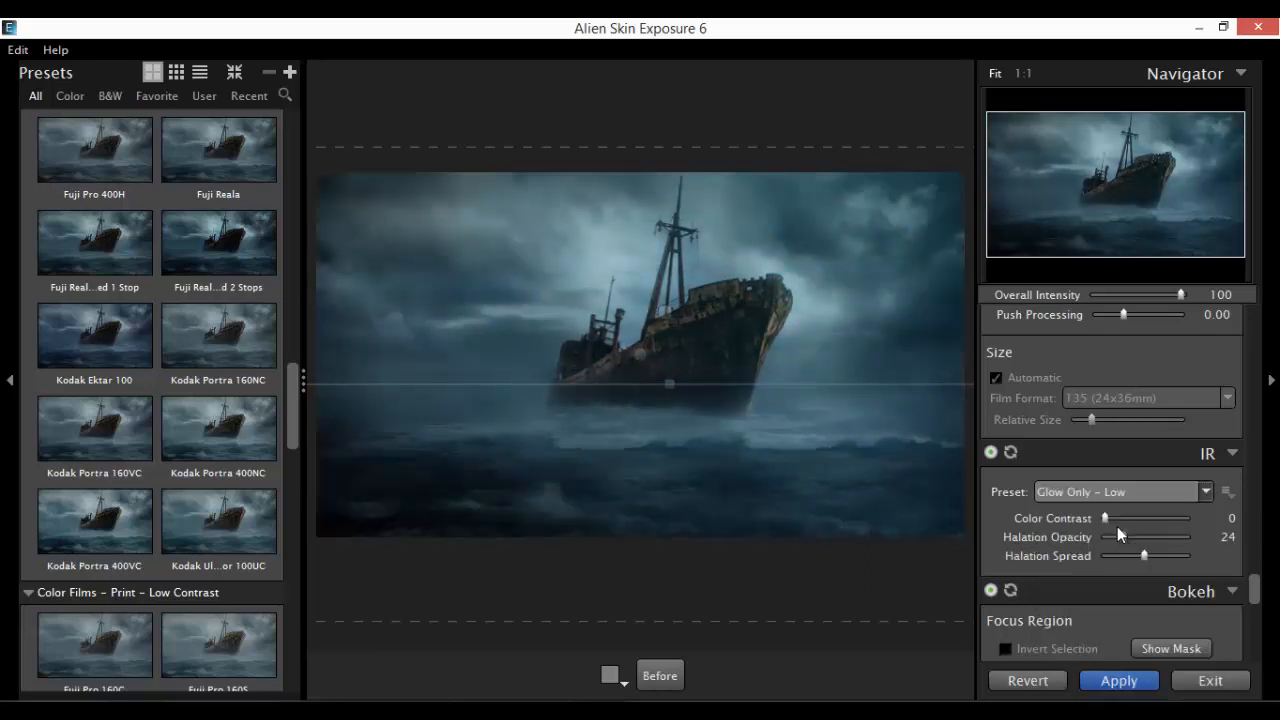
pyautogui.moveTo(1100, 516)
pyautogui.mouseDown()
pyautogui.moveTo(1142, 520)
pyautogui.moveTo(1100, 533)
pyautogui.mouseUp()
pyautogui.moveTo(1193, 557); pyautogui.dragTo(1202, 557)
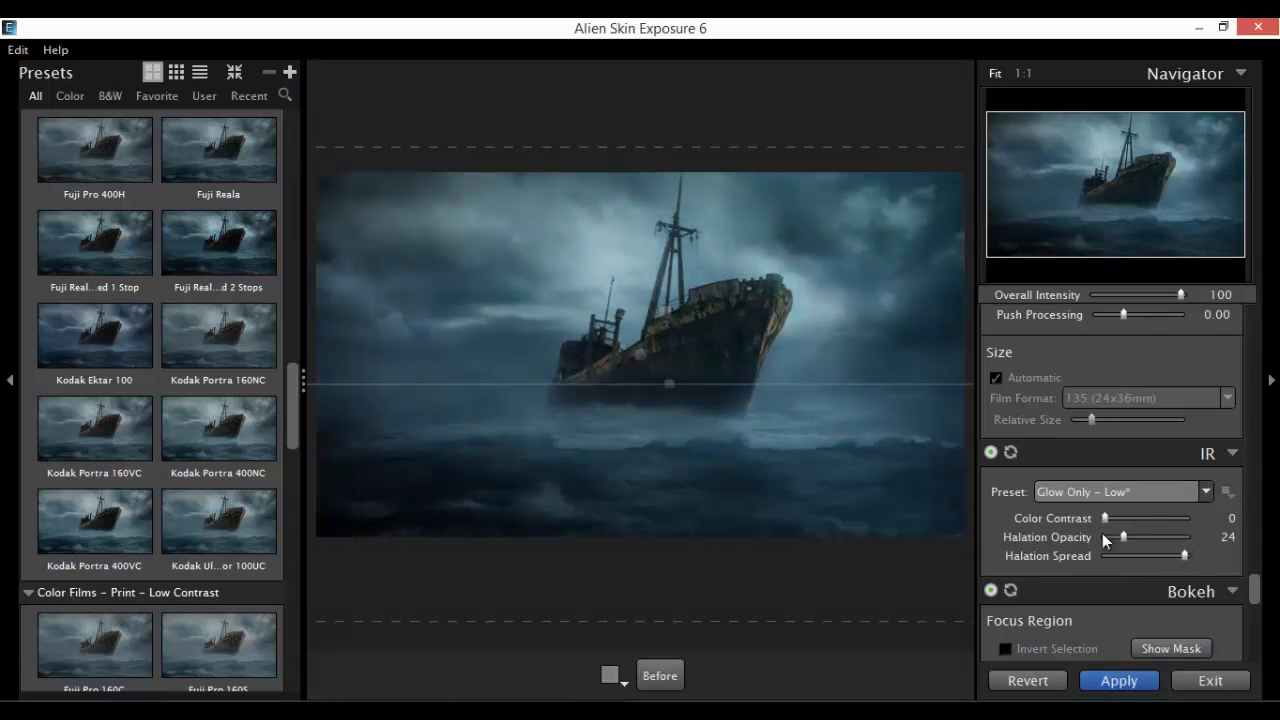
pyautogui.moveTo(1120, 535)
pyautogui.mouseDown()
pyautogui.moveTo(1150, 539)
pyautogui.moveTo(1105, 544)
pyautogui.moveTo(1131, 539)
pyautogui.mouseUp()
# Add a half-planar and a planar Bokeh focus region, and tilt the planar region diagonally across the ship.
pyautogui.moveTo(1257, 598); pyautogui.dragTo(1258, 615)
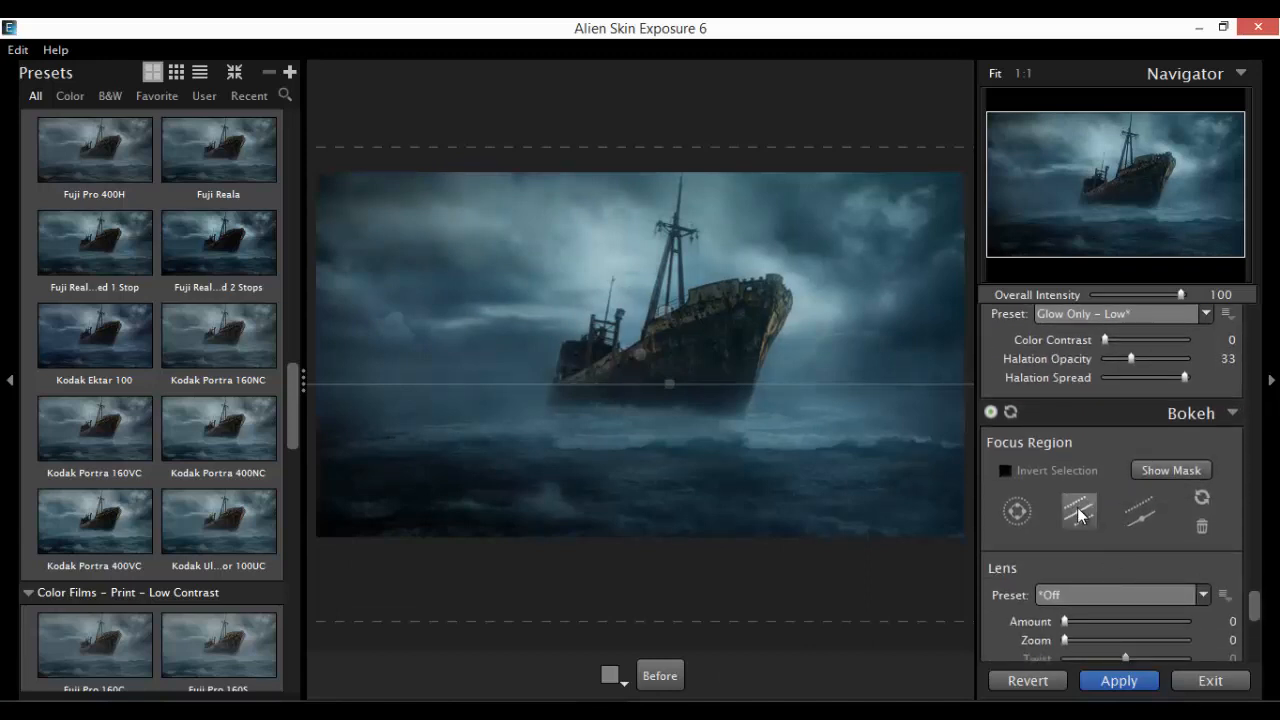
pyautogui.click(1140, 512)
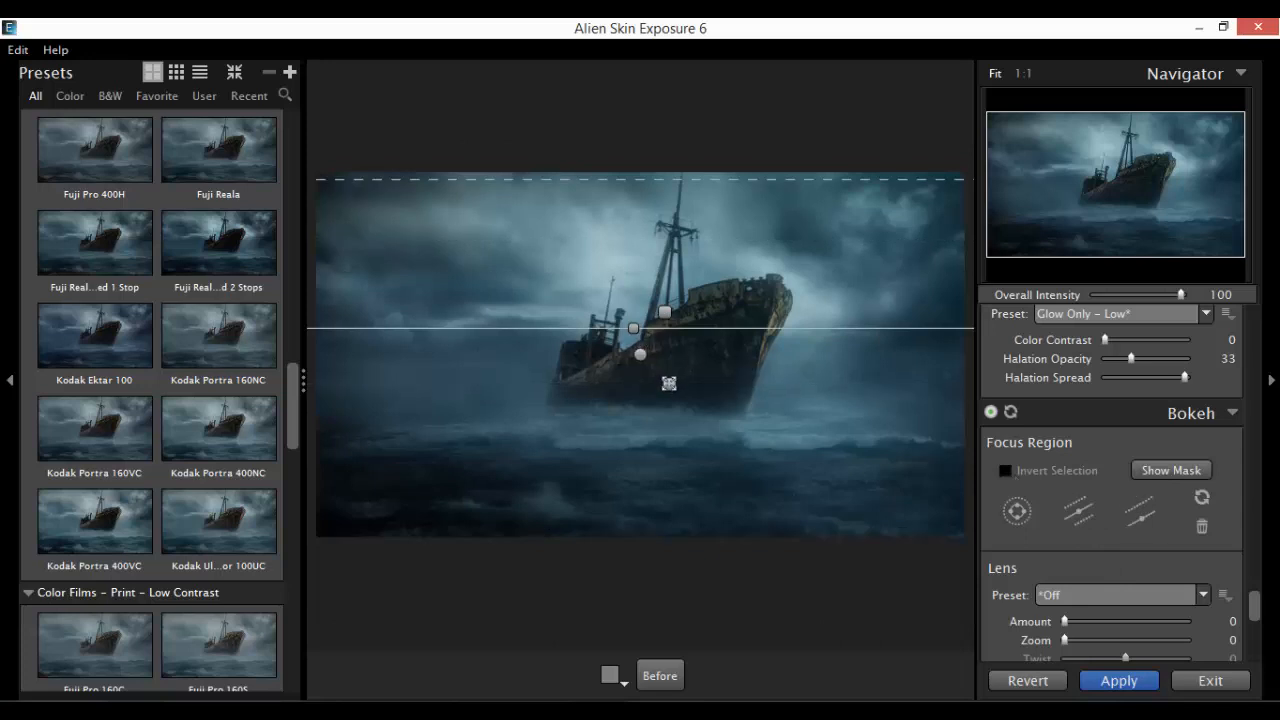
pyautogui.click(669, 383)
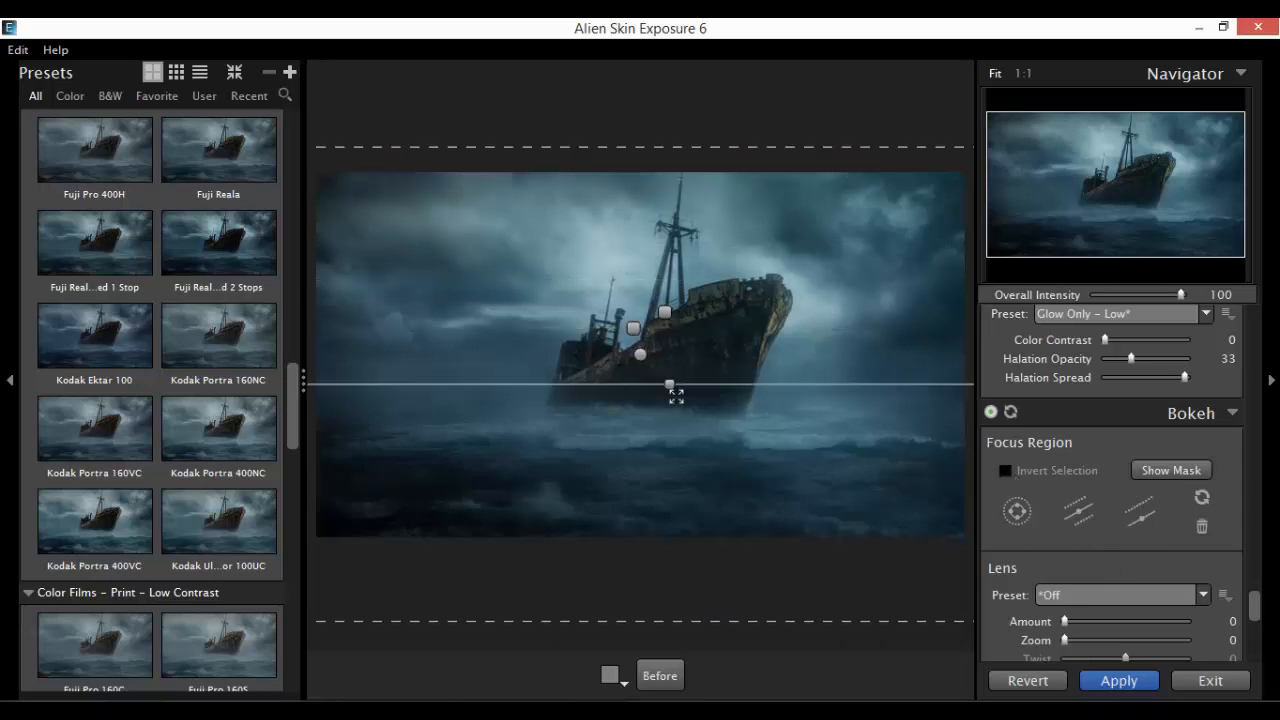
pyautogui.click(1090, 511)
pyautogui.moveTo(680, 328); pyautogui.dragTo(753, 247)
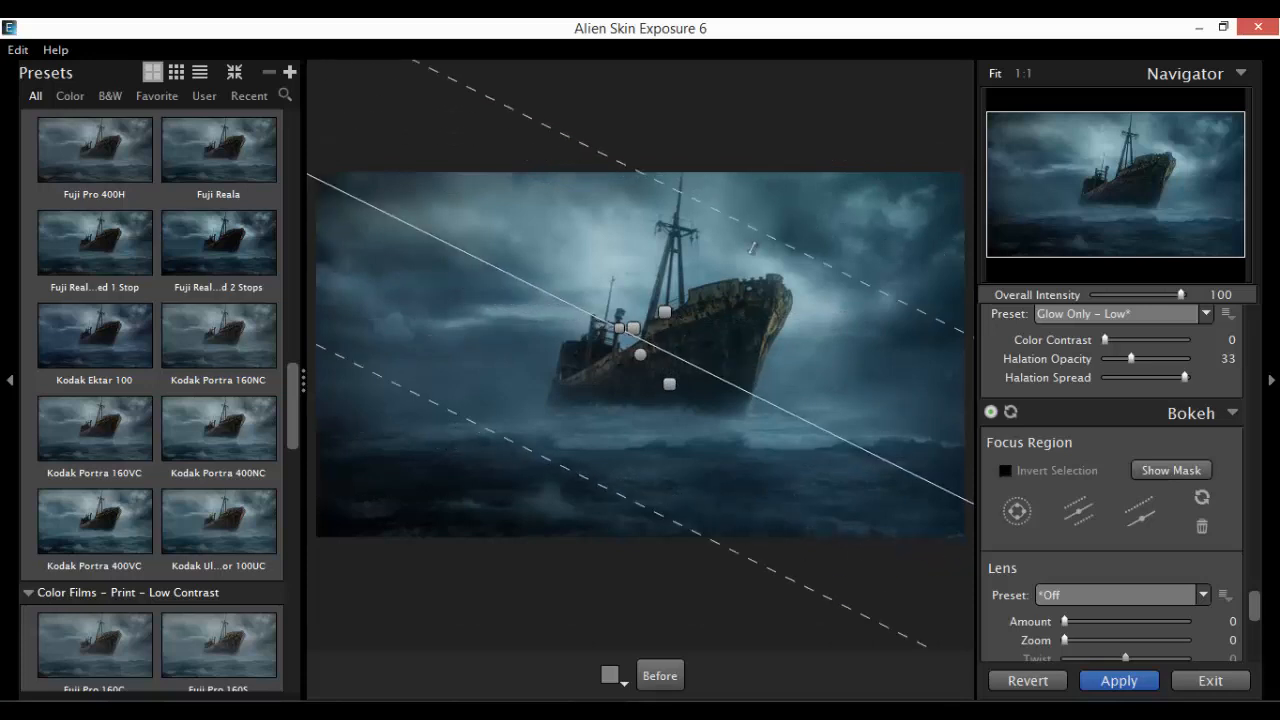
pyautogui.moveTo(729, 380)
pyautogui.mouseDown()
pyautogui.moveTo(716, 374)
pyautogui.moveTo(727, 366)
pyautogui.mouseUp()
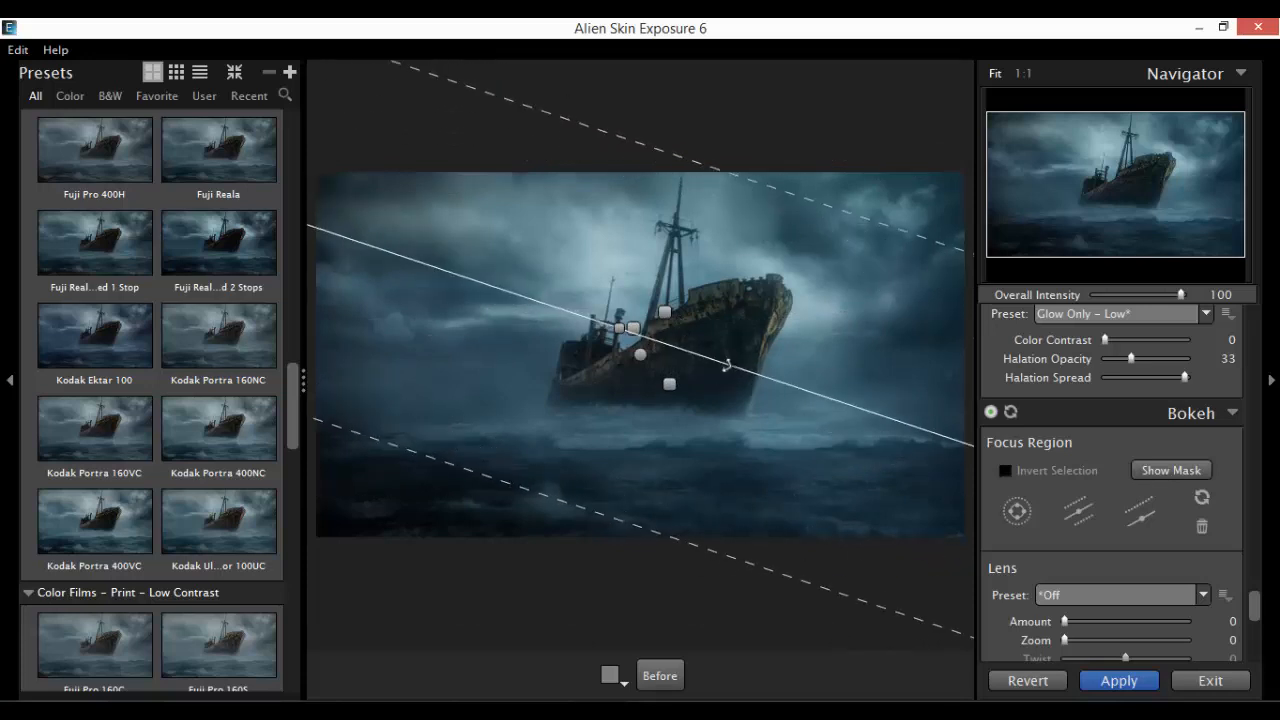
# Check the focus regions in turn and enlarge the inner ellipse of the elliptical region around the whole ship.
pyautogui.click(633, 328)
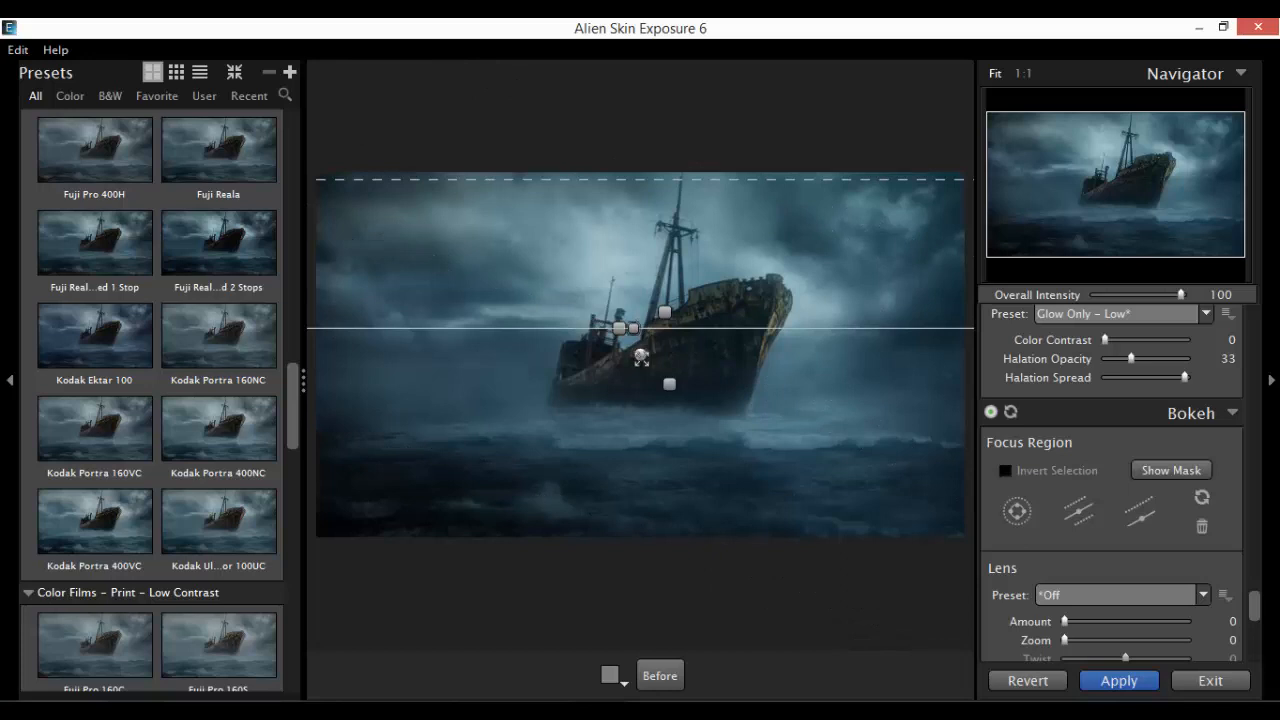
pyautogui.click(641, 357)
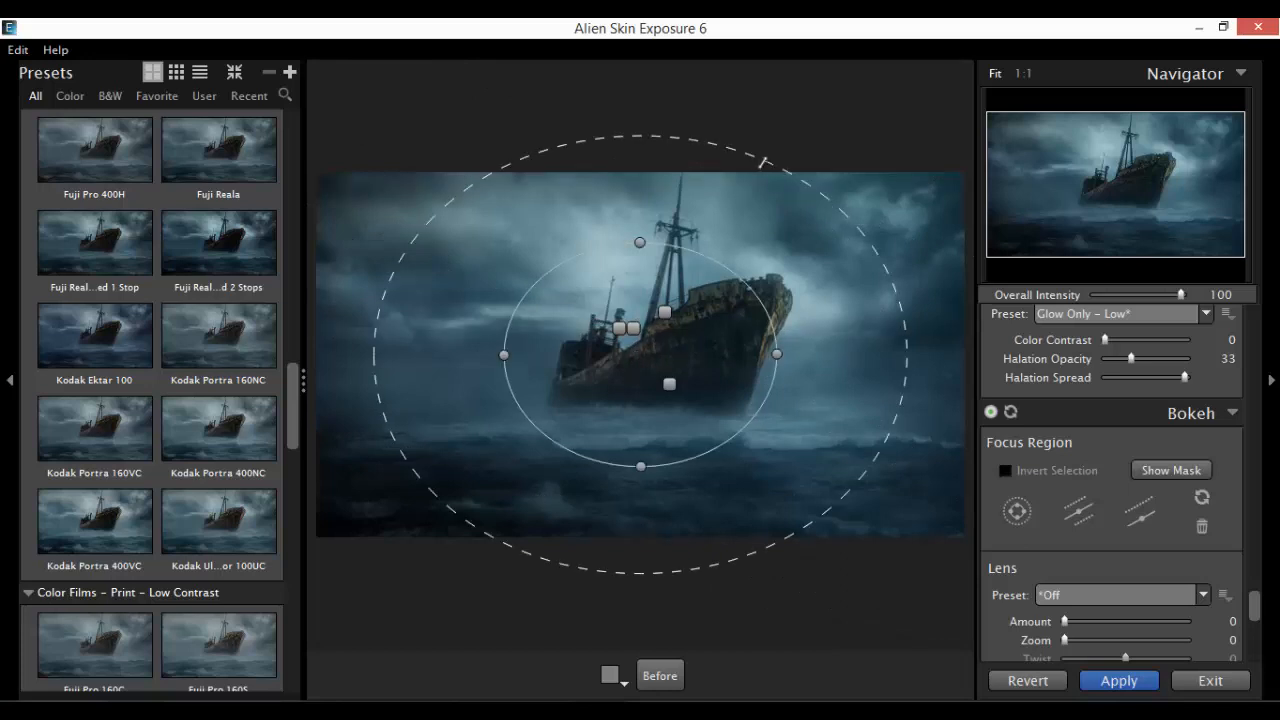
pyautogui.click(676, 377)
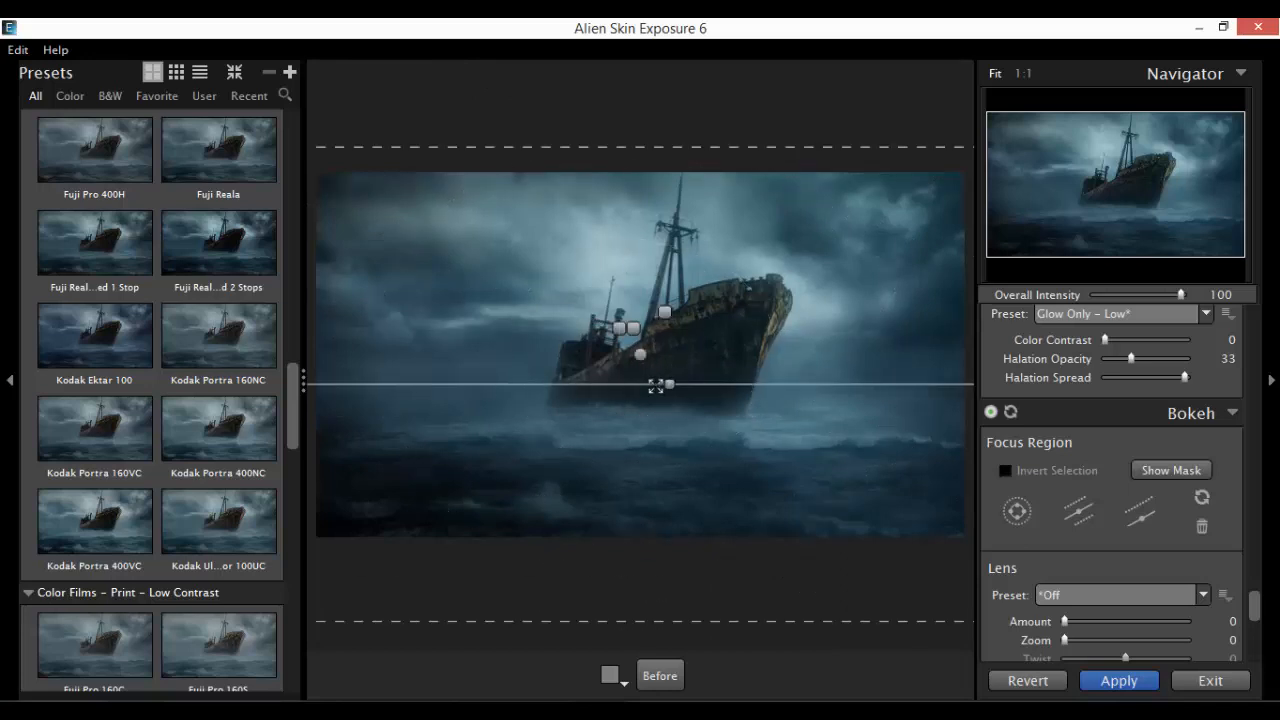
pyautogui.click(640, 357)
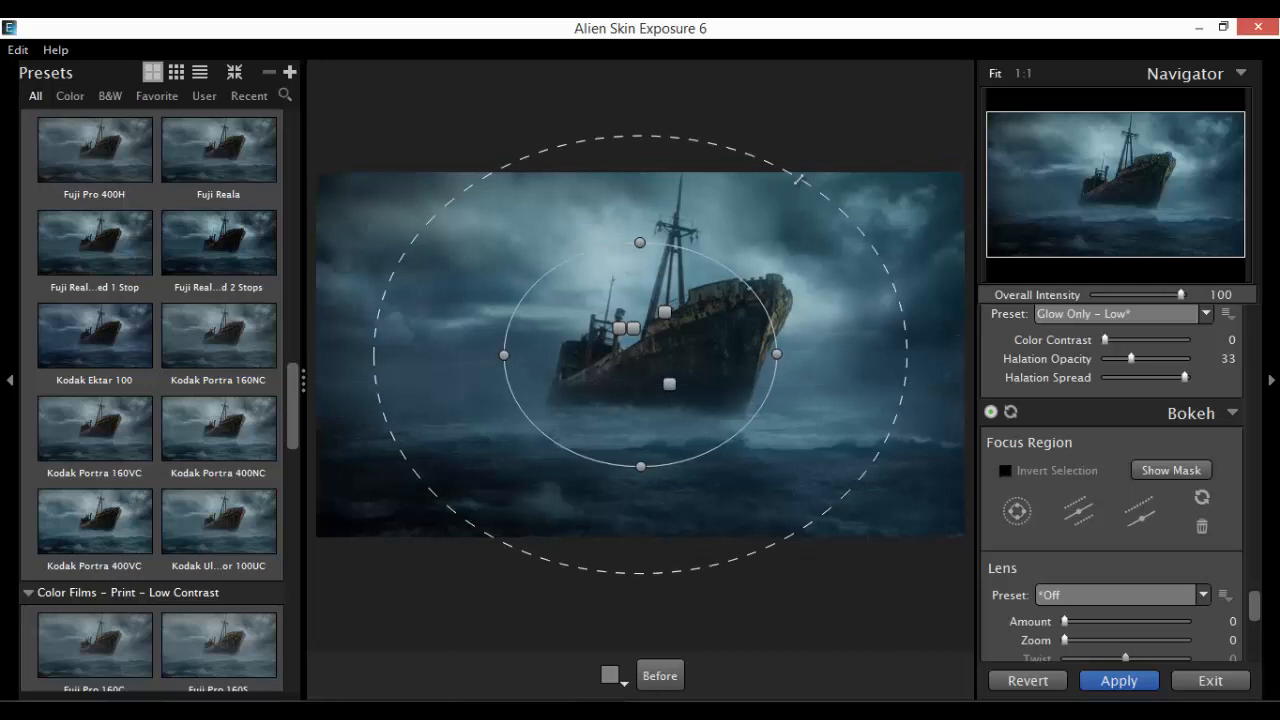
pyautogui.moveTo(742, 281); pyautogui.dragTo(828, 240)
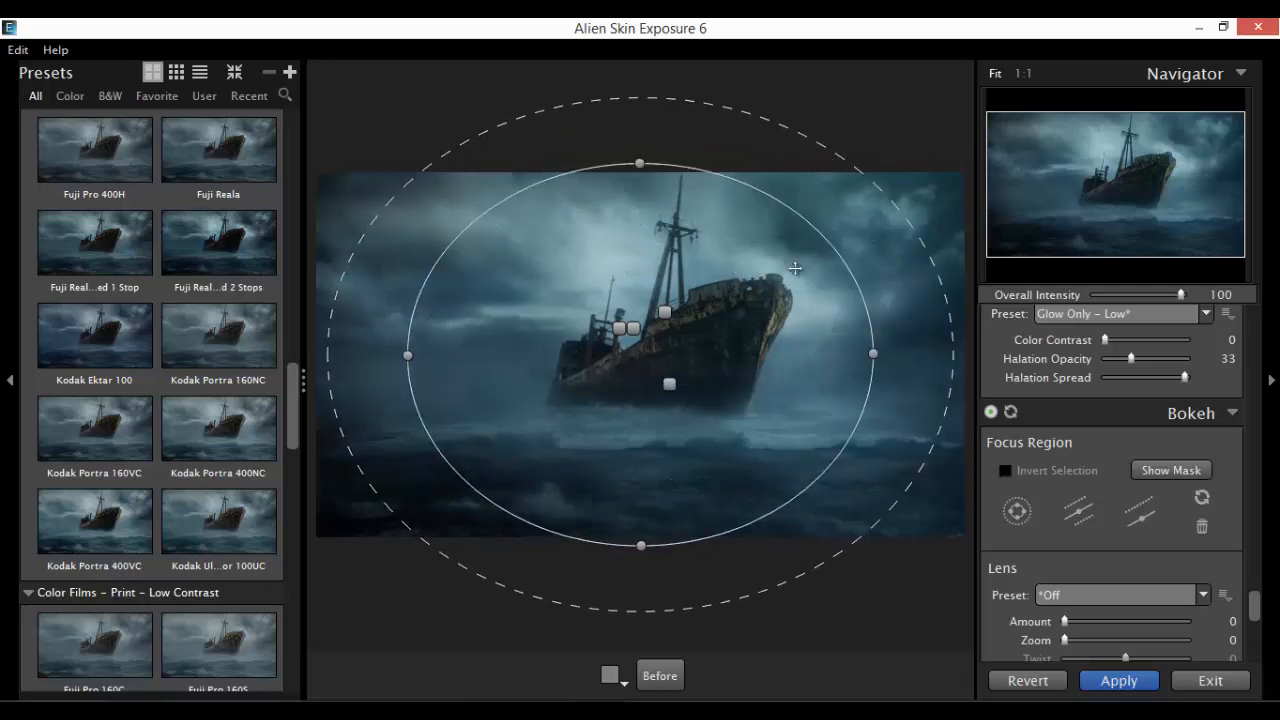
# Apply the Circle creative aperture lens preset to the Bokeh, with Amount 24 and Zoom 7.
pyautogui.moveTo(1066, 622)
pyautogui.mouseDown()
pyautogui.moveTo(1129, 620)
pyautogui.moveTo(1074, 623)
pyautogui.mouseUp()
pyautogui.click(1078, 596)
pyautogui.moveTo(1075, 613)
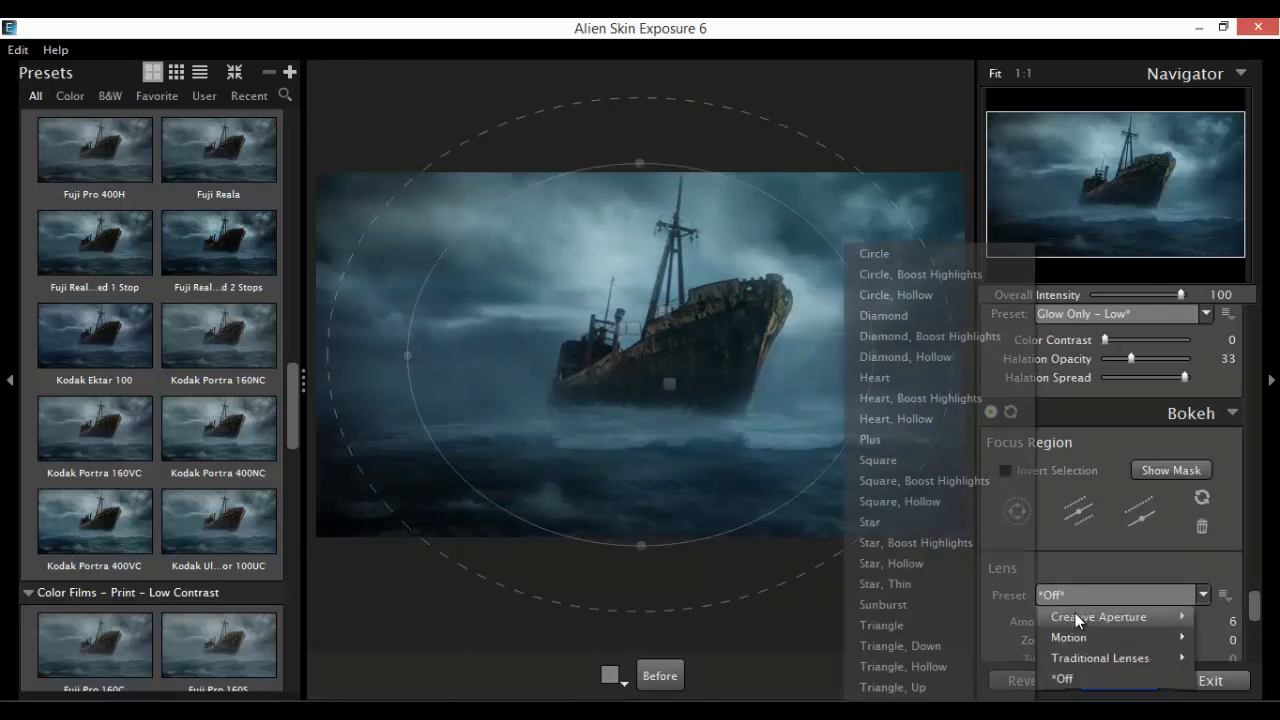
pyautogui.click(918, 258)
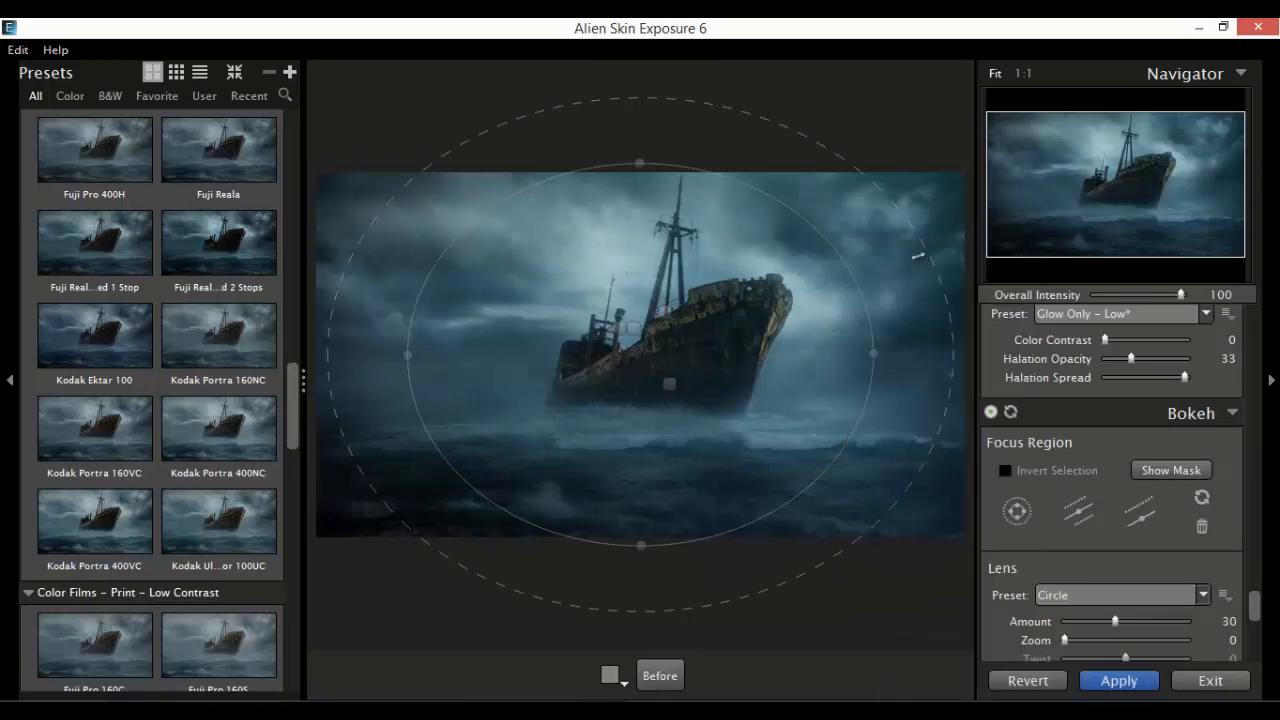
pyautogui.moveTo(1156, 621); pyautogui.dragTo(1144, 622)
pyautogui.moveTo(1066, 640)
pyautogui.mouseDown()
pyautogui.moveTo(1088, 636)
pyautogui.moveTo(1074, 640)
pyautogui.mouseUp()
pyautogui.moveTo(1144, 621); pyautogui.dragTo(1094, 620)
# Move the elliptical focus region up over the ship and widen its inner ellipse to nearly the full image width.
pyautogui.moveTo(642, 550); pyautogui.dragTo(646, 518)
pyautogui.moveTo(627, 409); pyautogui.dragTo(640, 386)
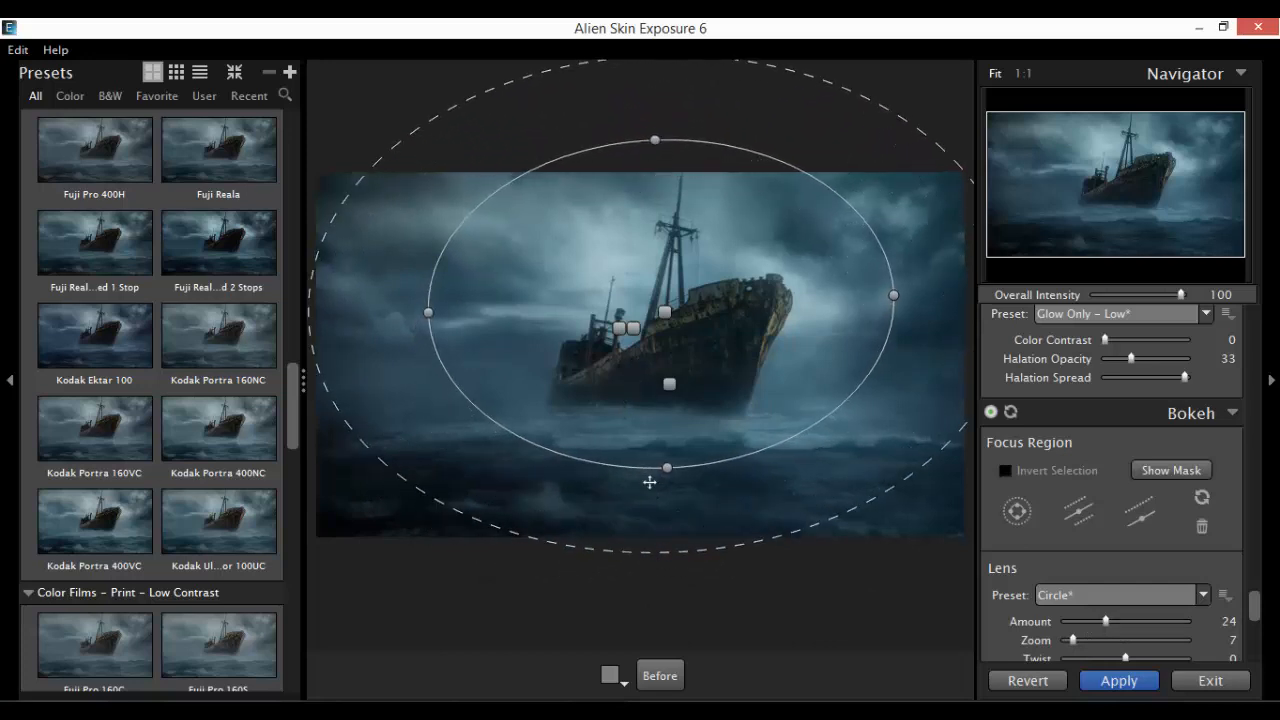
pyautogui.moveTo(659, 467); pyautogui.dragTo(640, 513)
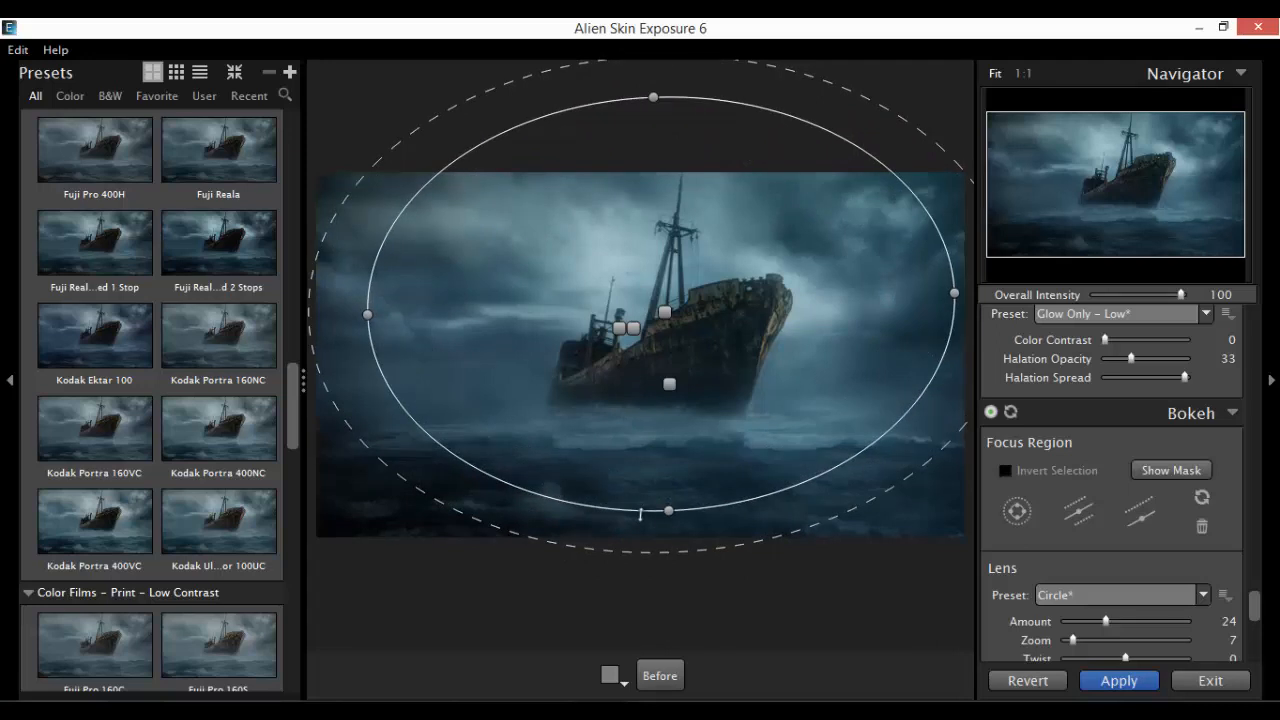
# Check the remaining Bokeh settings and apply the finished Exposure 6 grade to the image in Photoshop.
pyautogui.scroll(-5, 1012, 573)
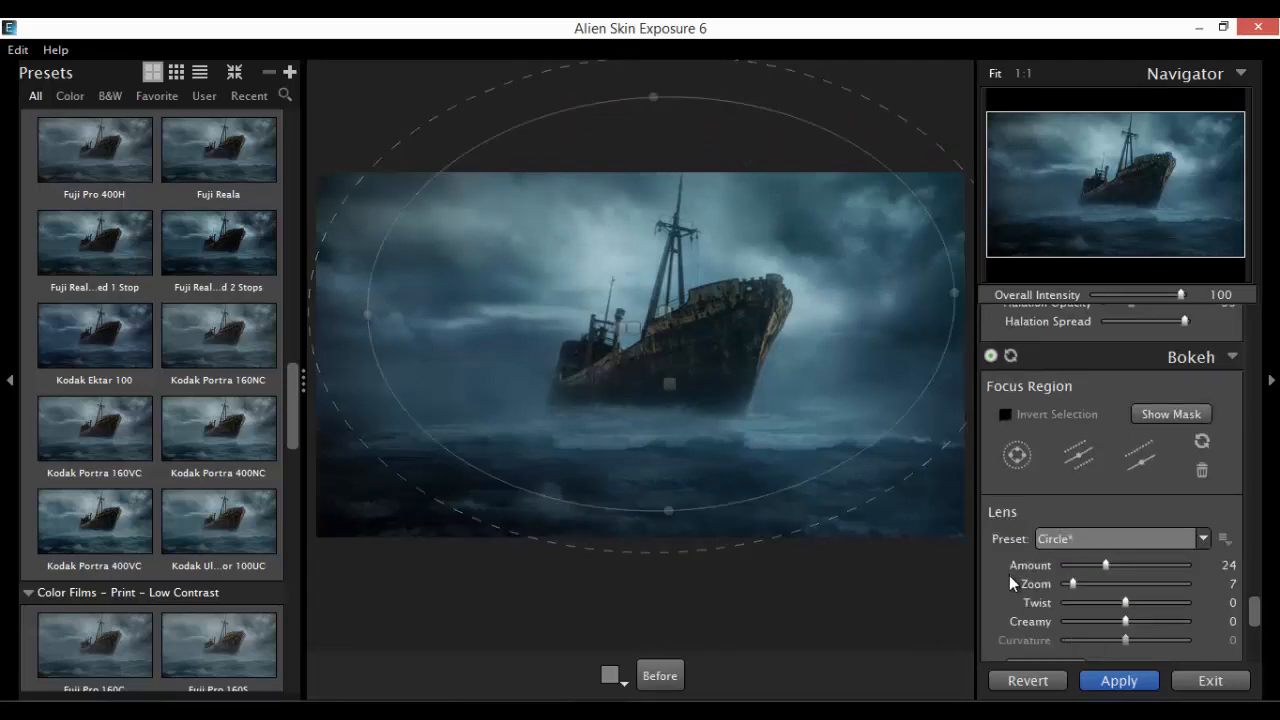
pyautogui.scroll(-4, 1012, 575)
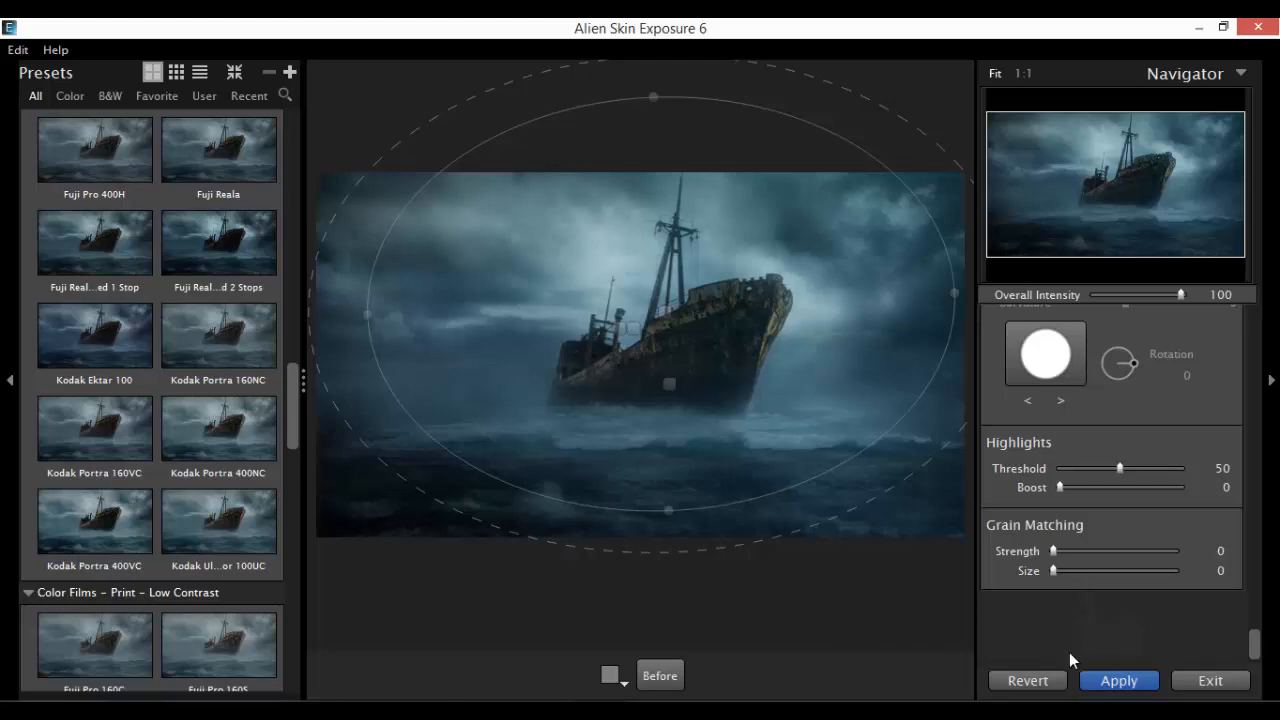
pyautogui.click(1118, 684)
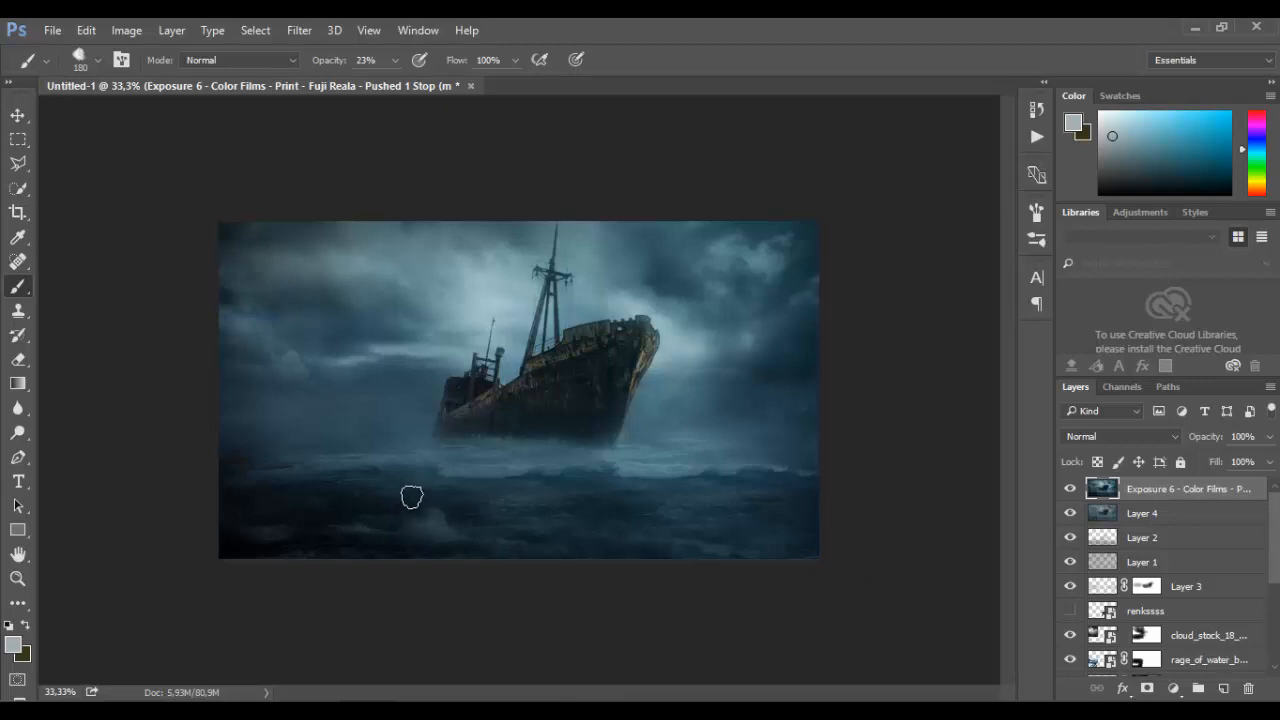
# Compare the image with and without the Exposure 6 layer, and set that layer's opacity to 75%.
pyautogui.click(1070, 489)
pyautogui.click(1070, 489)
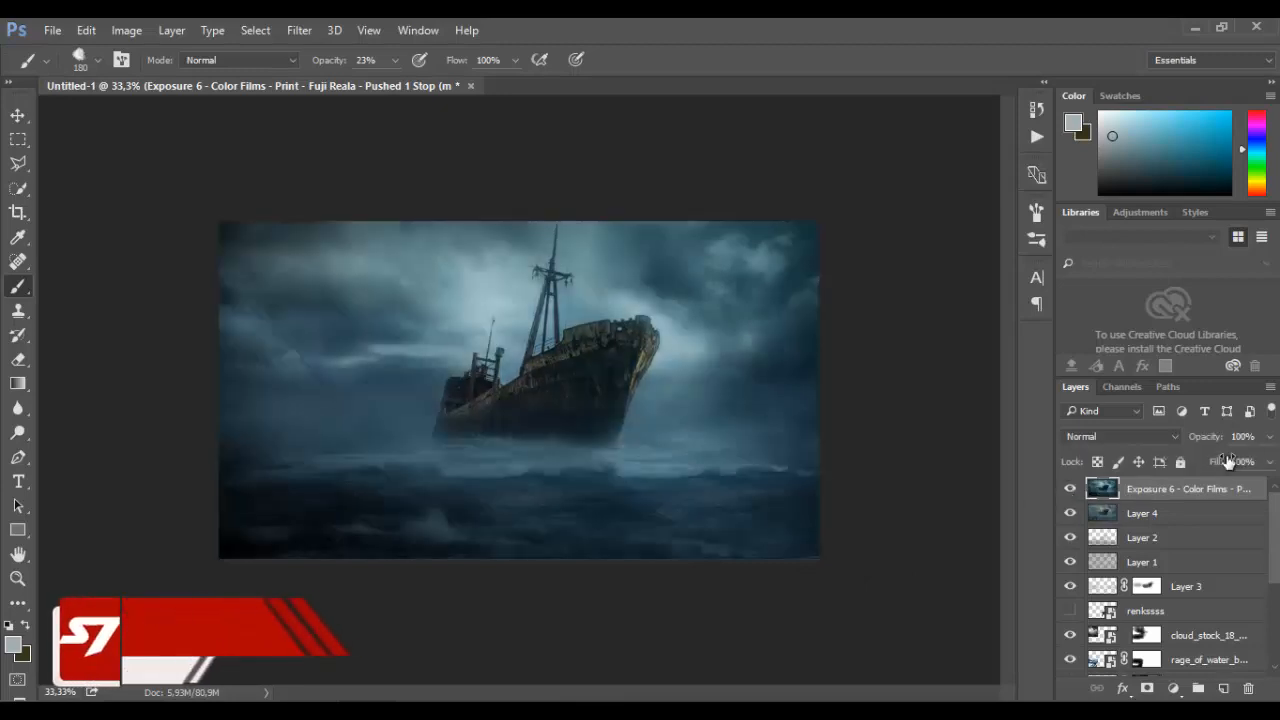
pyautogui.click(1270, 437)
pyautogui.moveTo(1268, 461); pyautogui.dragTo(1261, 463)
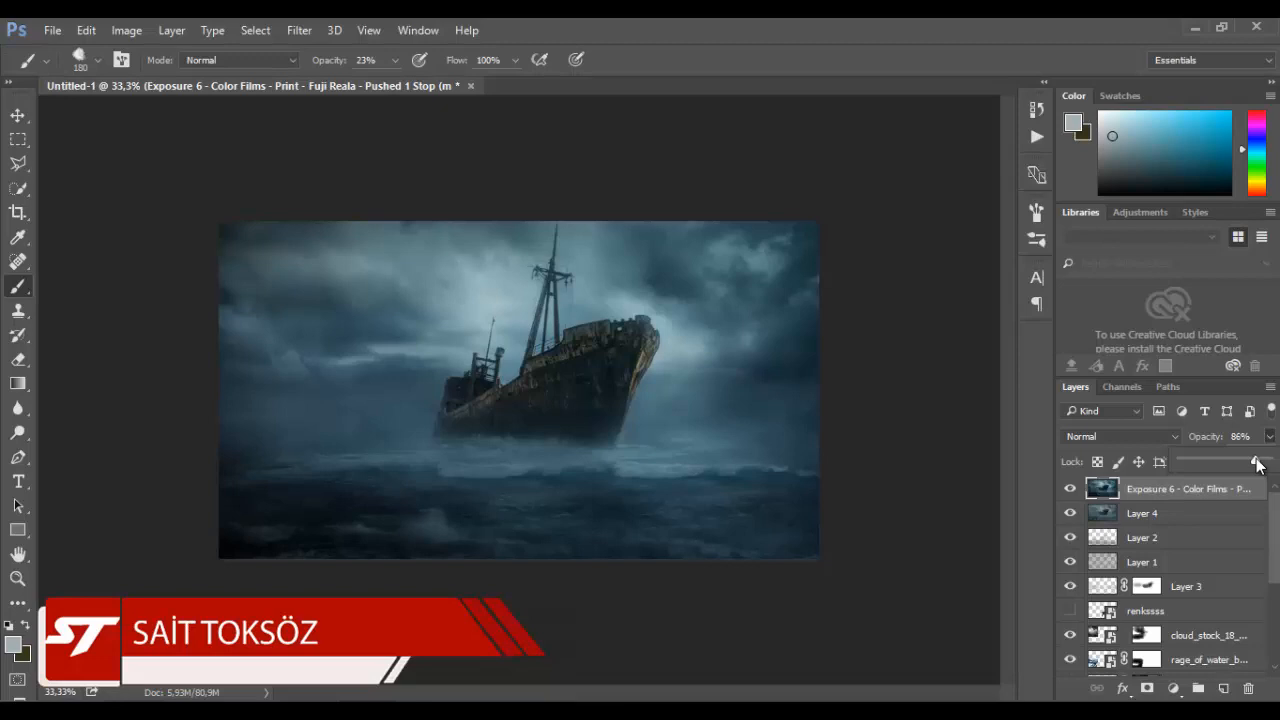
pyautogui.moveTo(1257, 464)
pyautogui.mouseDown()
pyautogui.moveTo(1268, 461)
pyautogui.moveTo(1246, 465)
pyautogui.mouseUp()
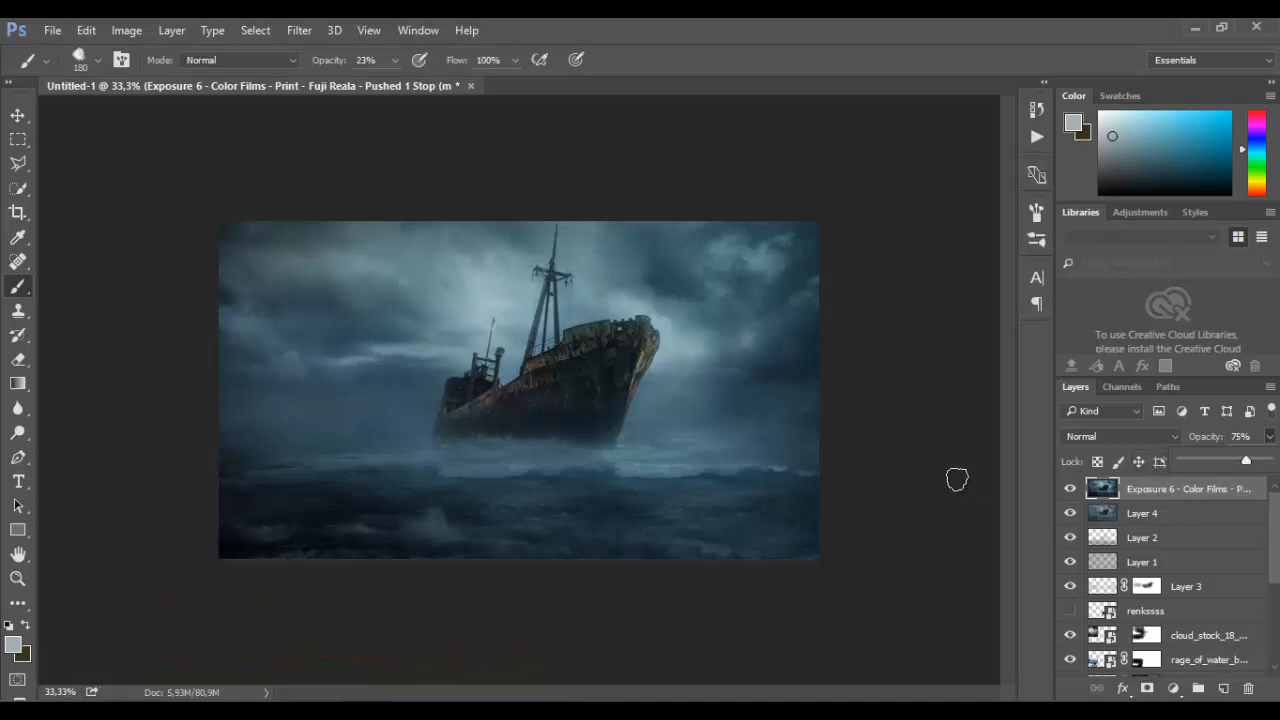